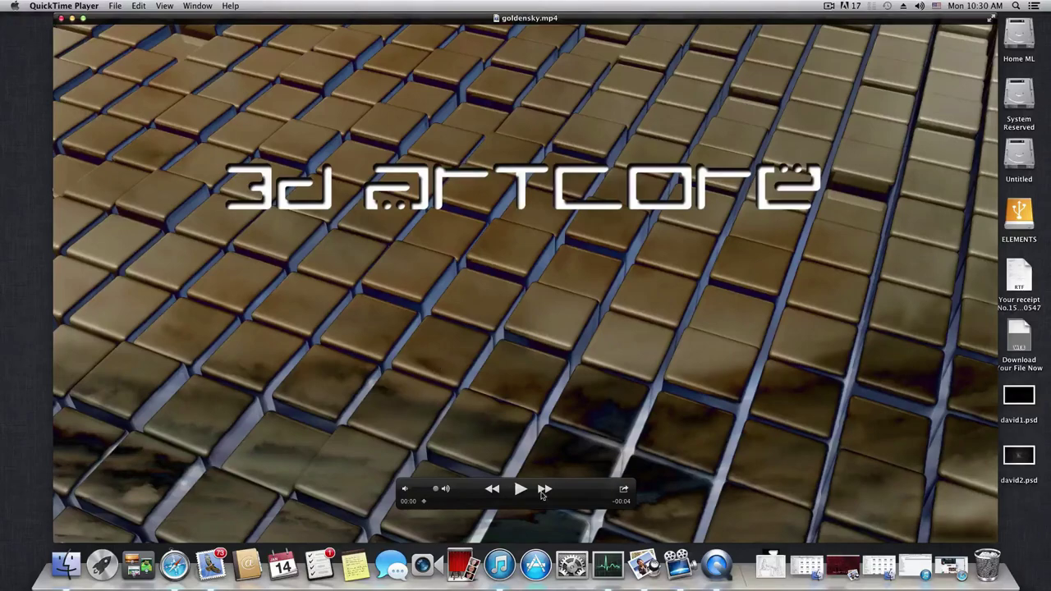
Play the goldensky.mp4 preview of the gold cube animation, replay part of it, and close the video
drag(539, 493, 554, 490)
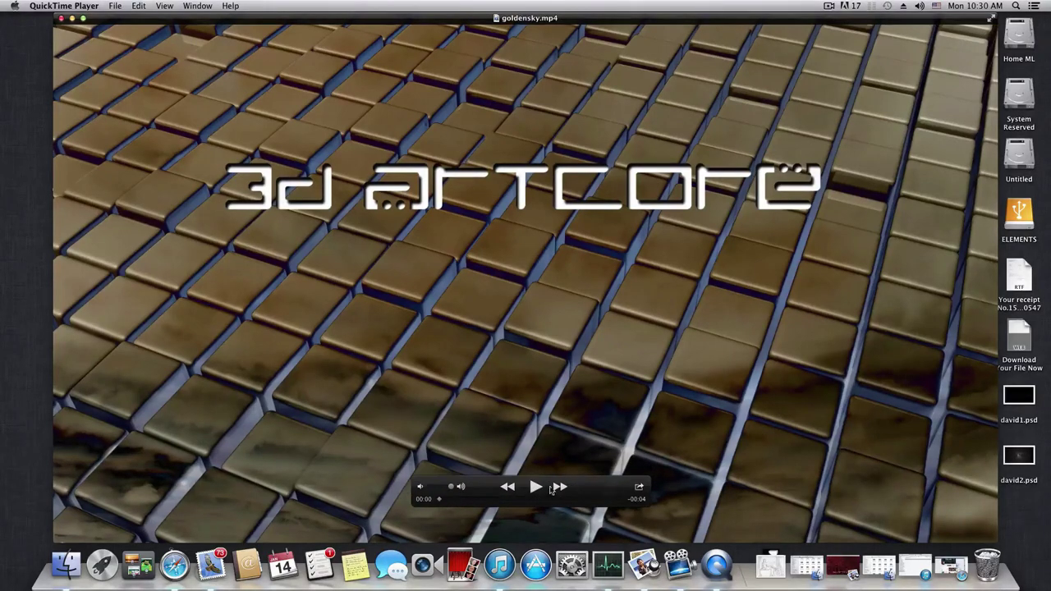
click(535, 487)
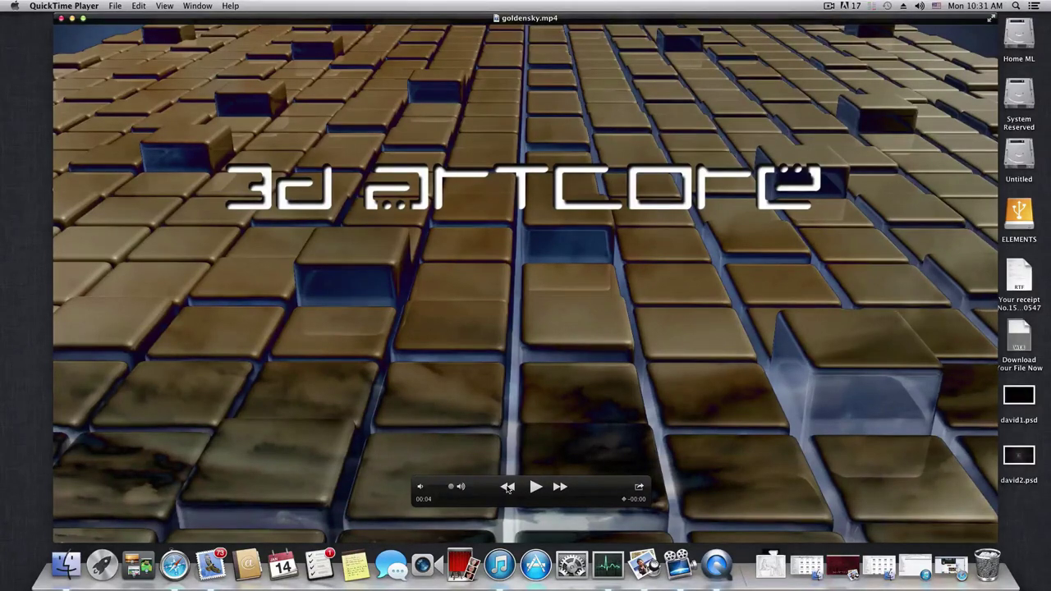
click(508, 488)
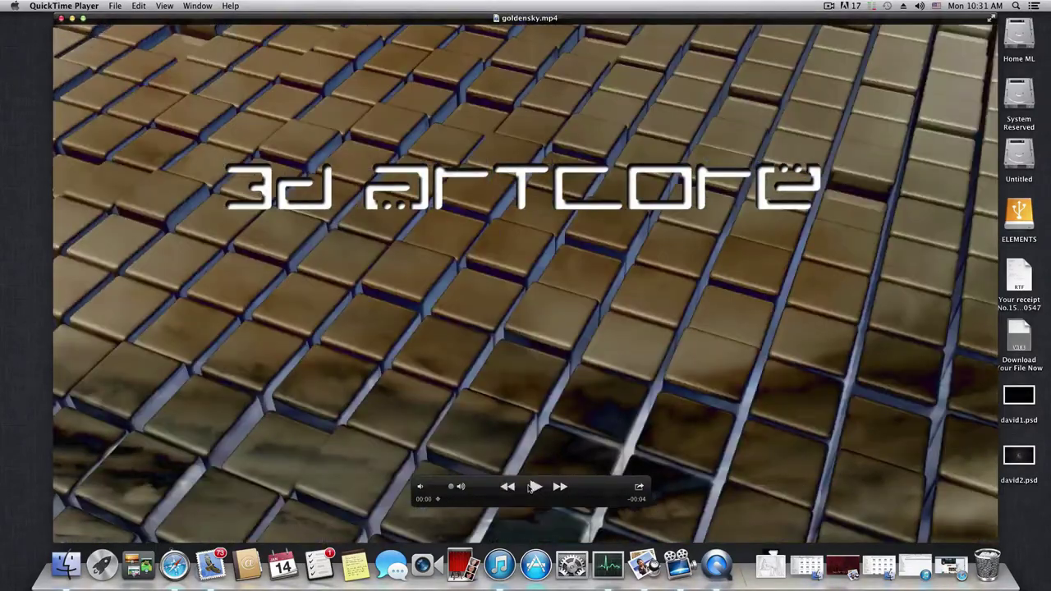
click(533, 487)
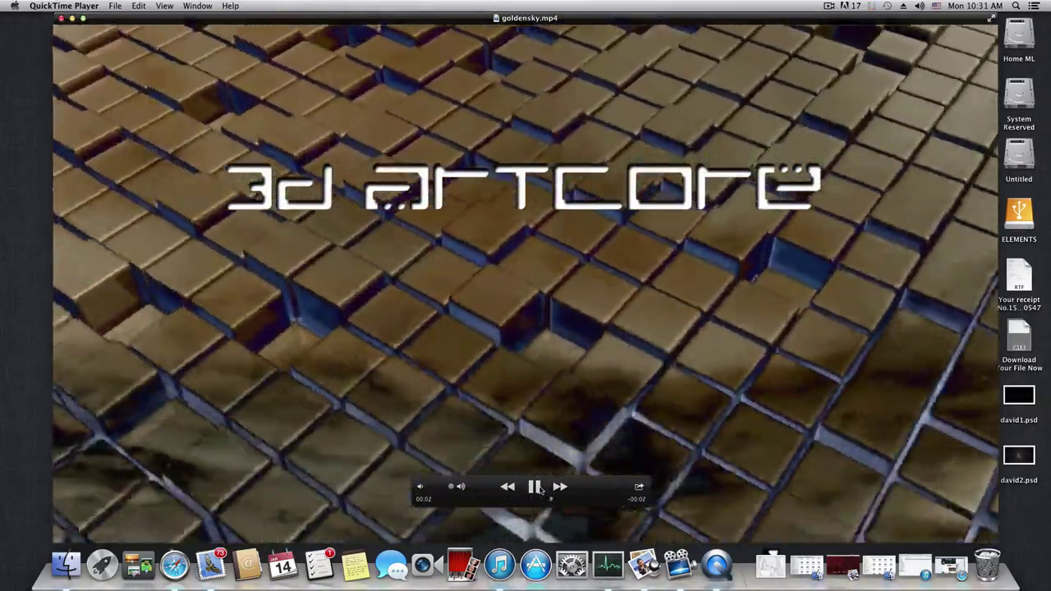
click(534, 487)
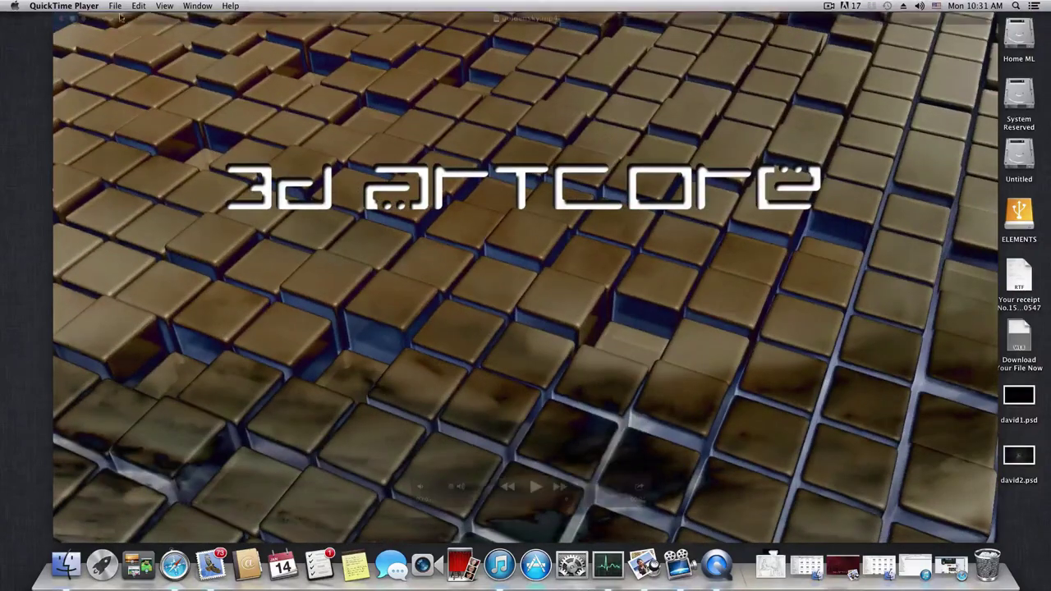
click(61, 17)
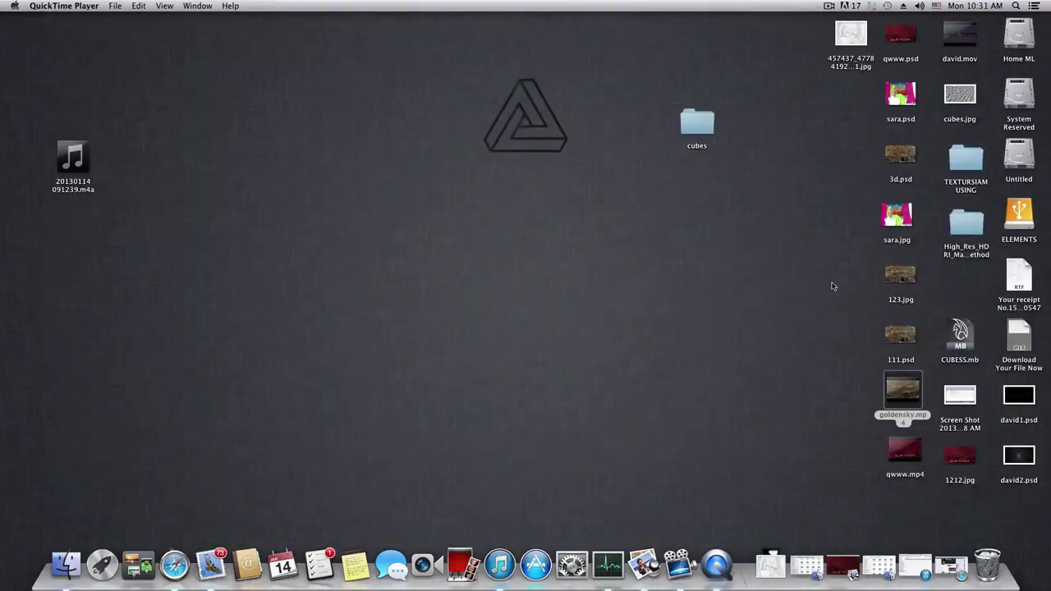
Open qwww.mp4 from the desktop, play the red cube animation, and close the video
double_click(903, 450)
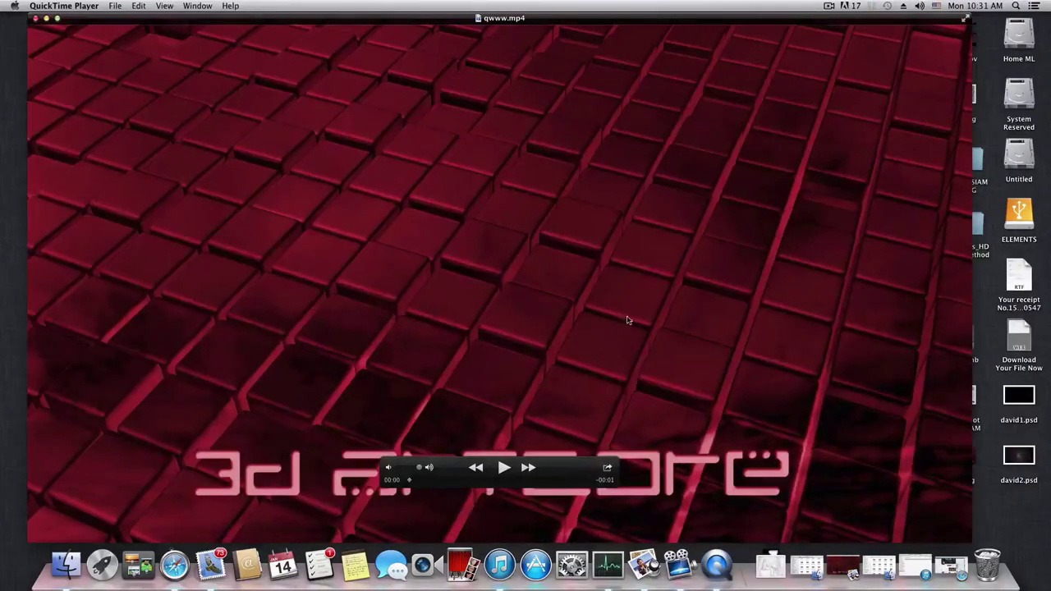
click(503, 467)
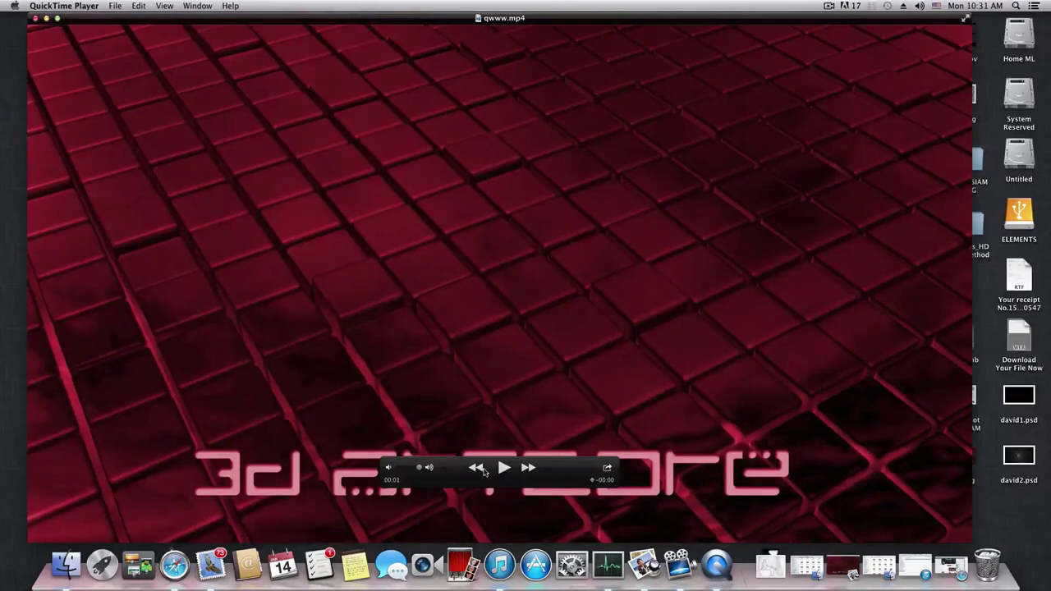
drag(592, 481, 456, 482)
key(space)
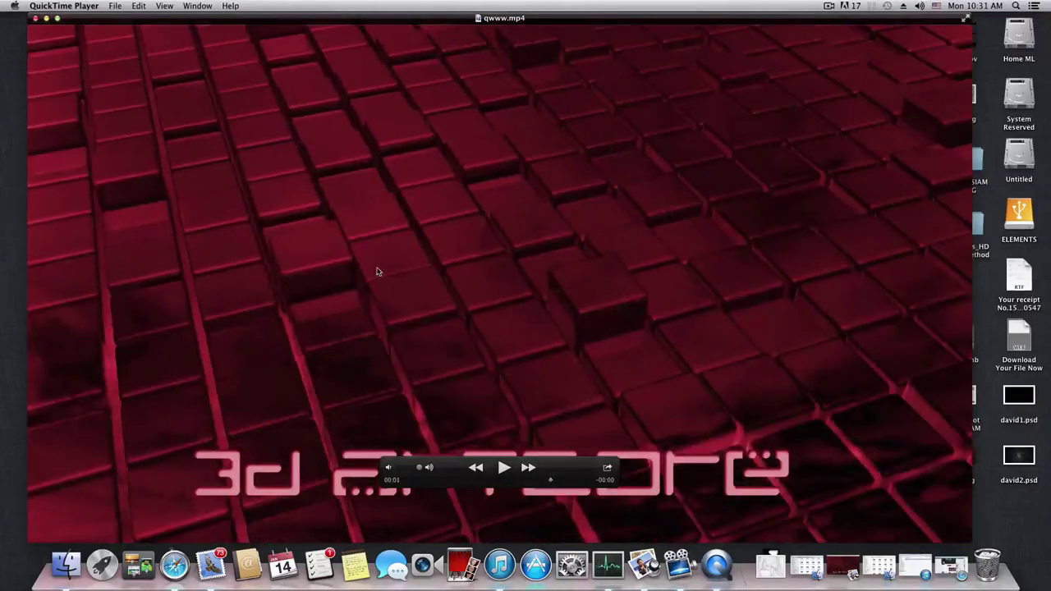
click(36, 17)
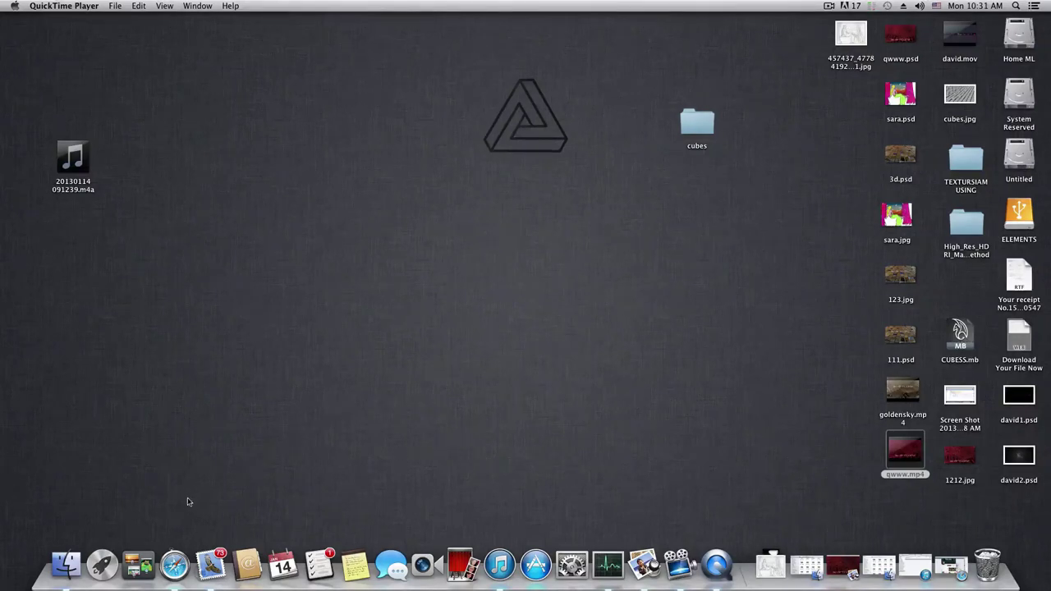
Switch to Autodesk Maya 2013 with an empty scene
click(100, 567)
click(517, 468)
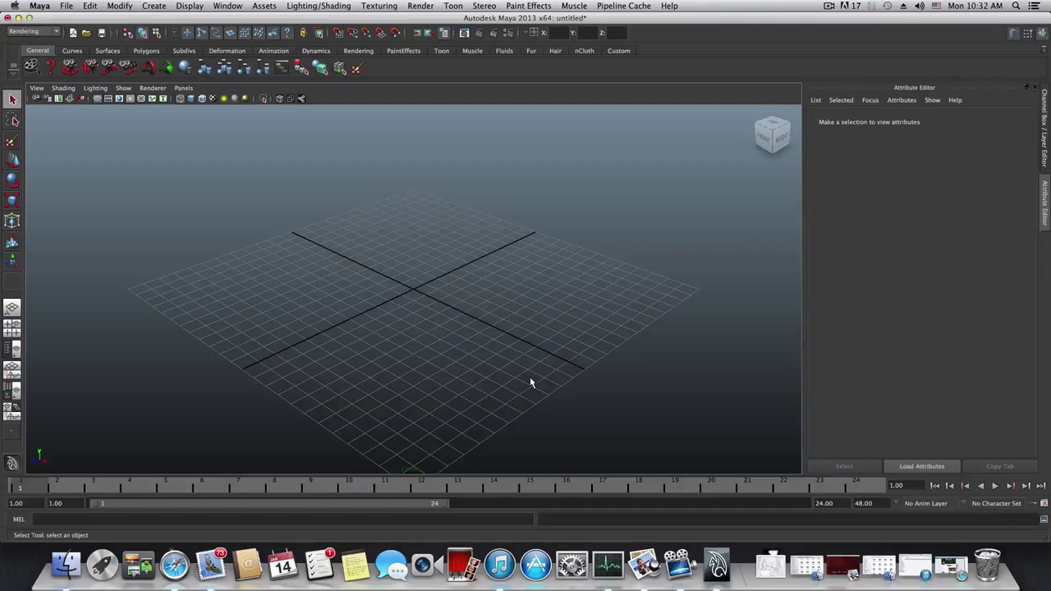
alt+drag(553, 377, 509, 392)
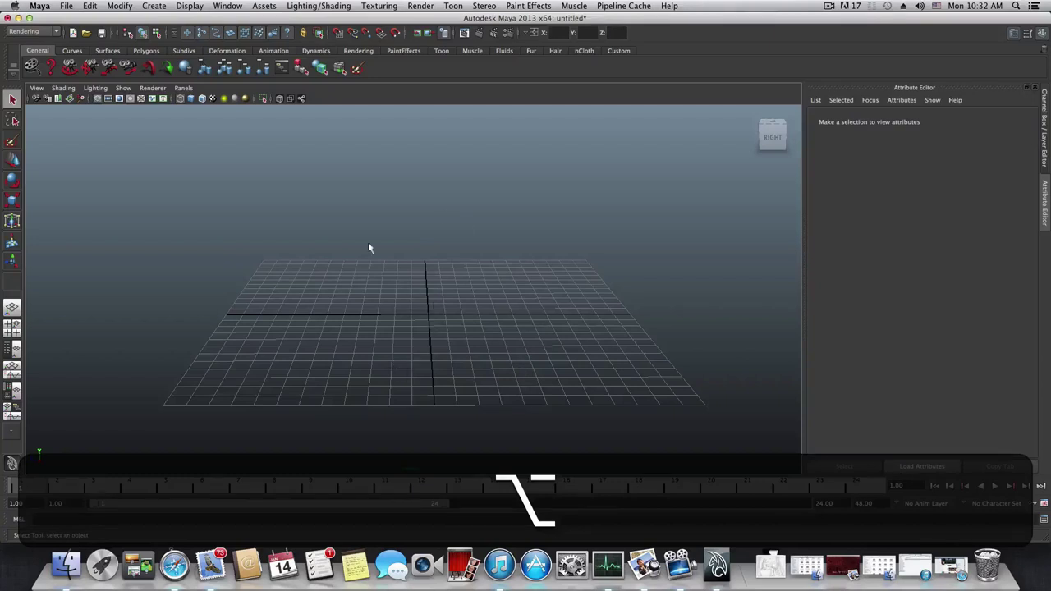
Create a new project named cubes in the maya/projects folder with the default project locations
click(65, 6)
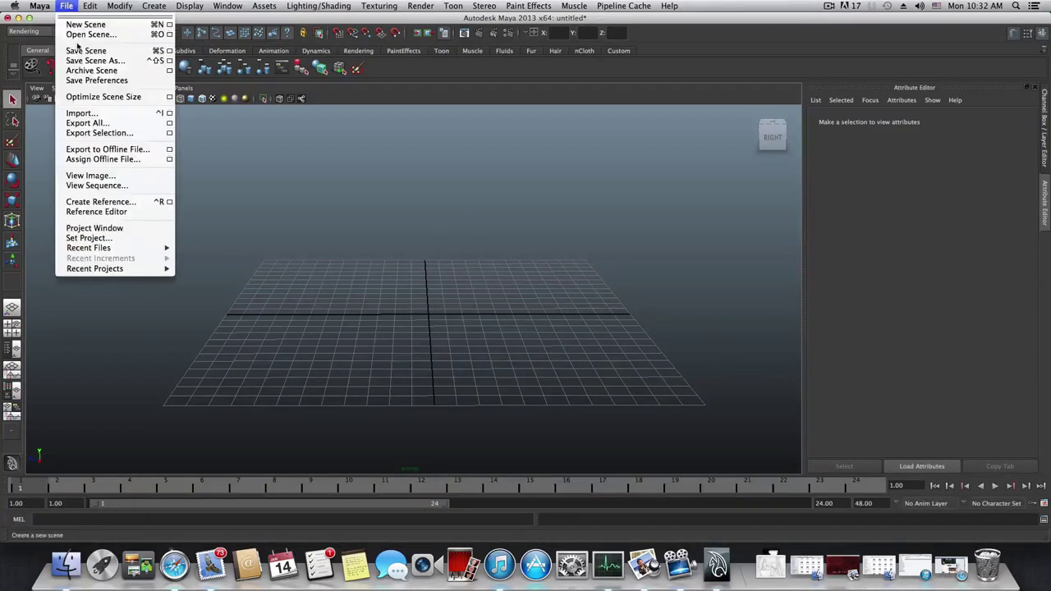
click(104, 228)
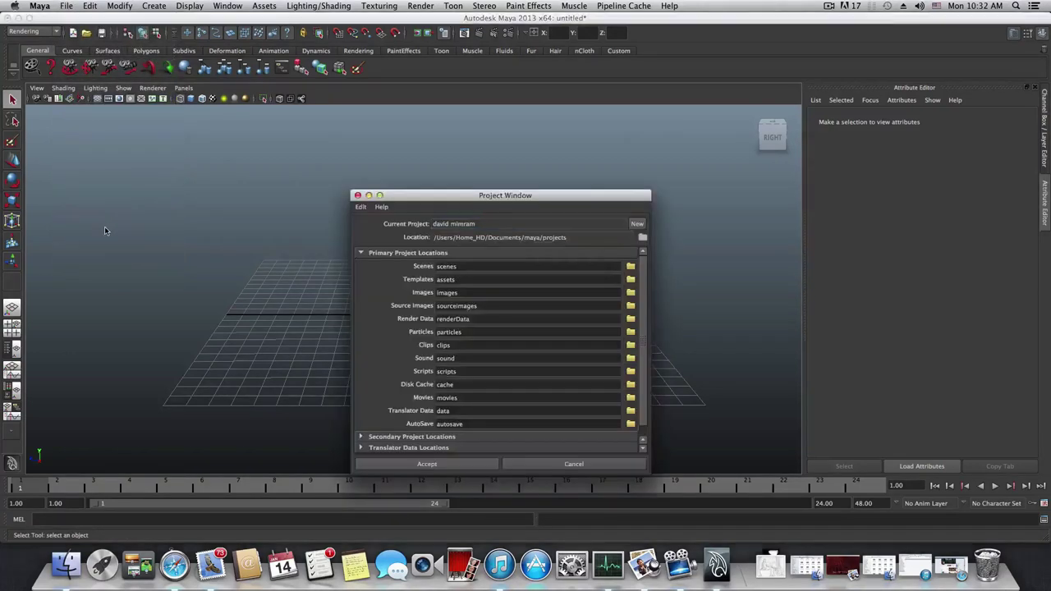
drag(408, 199, 355, 184)
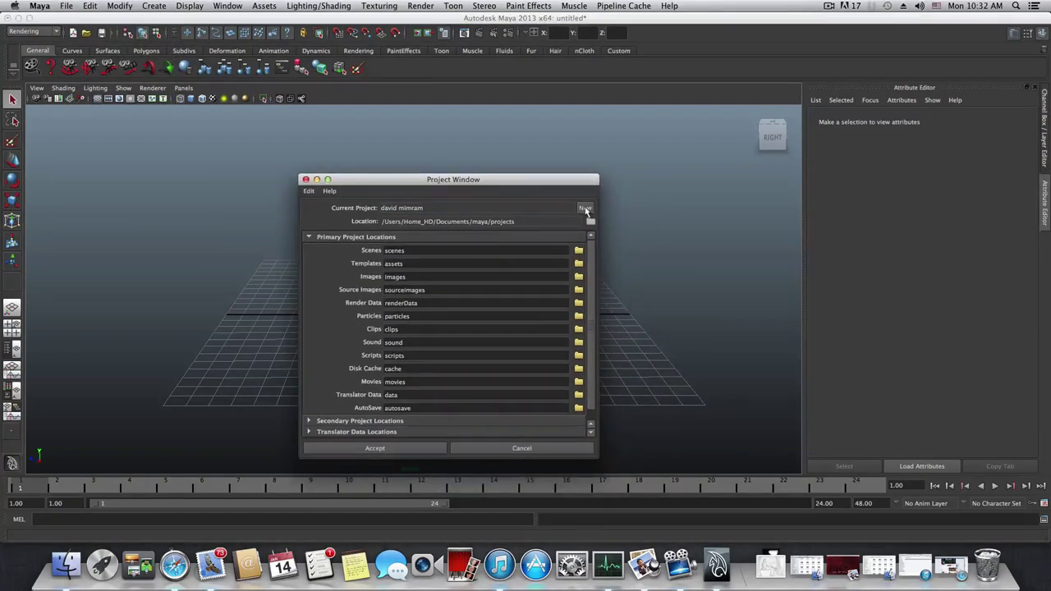
click(584, 209)
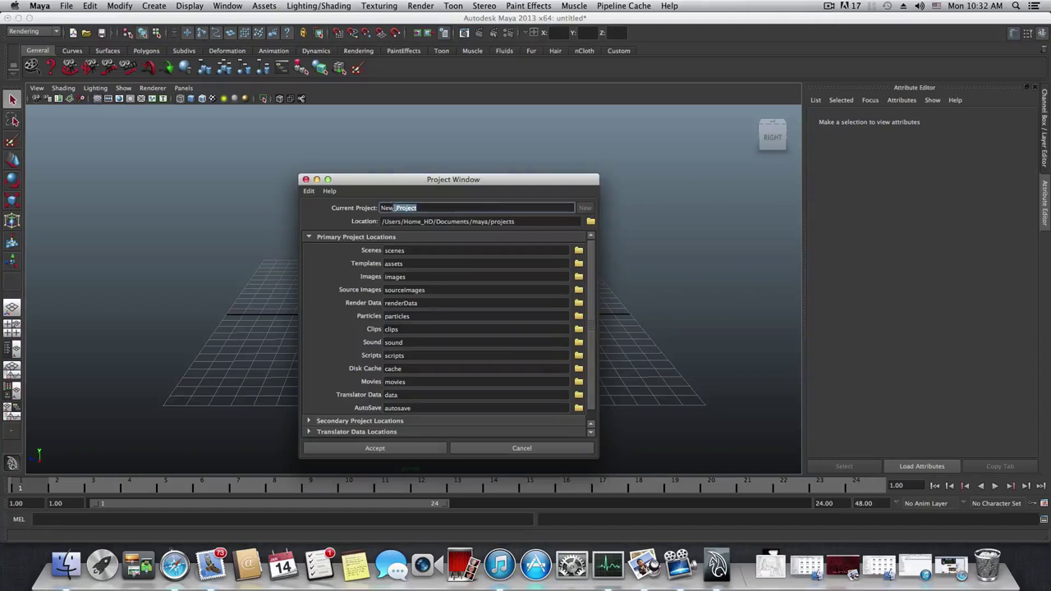
text(cubes)
click(399, 449)
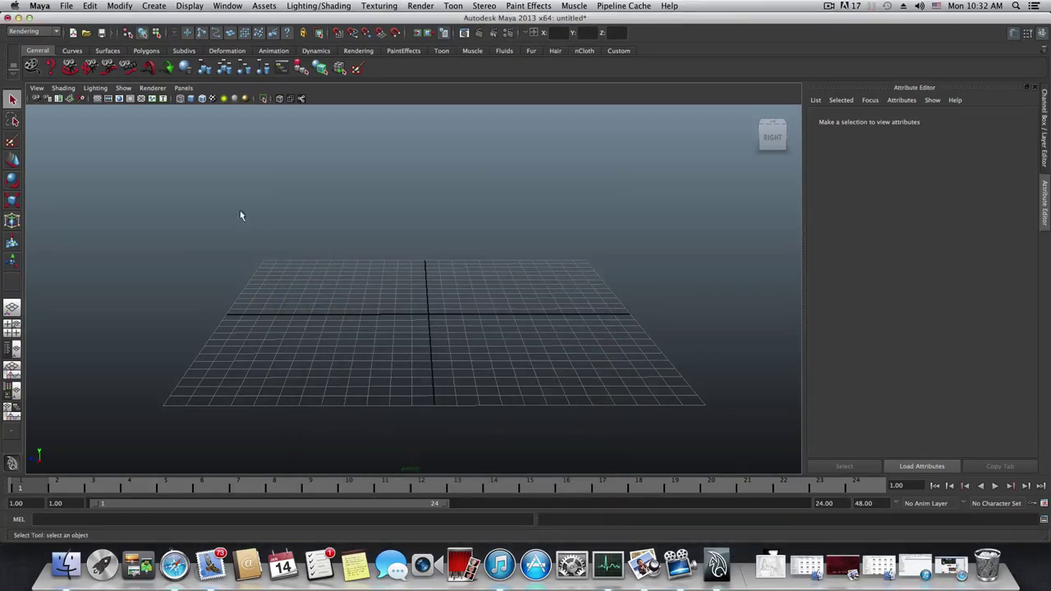
Set the cubes folder in Documents/maya/projects as the current project
click(66, 6)
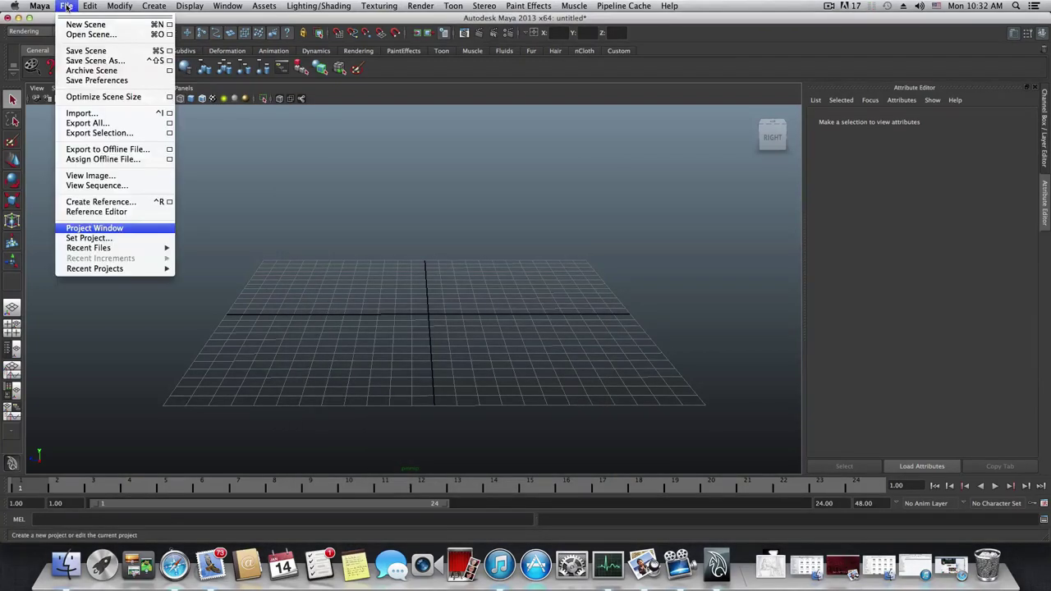
click(90, 238)
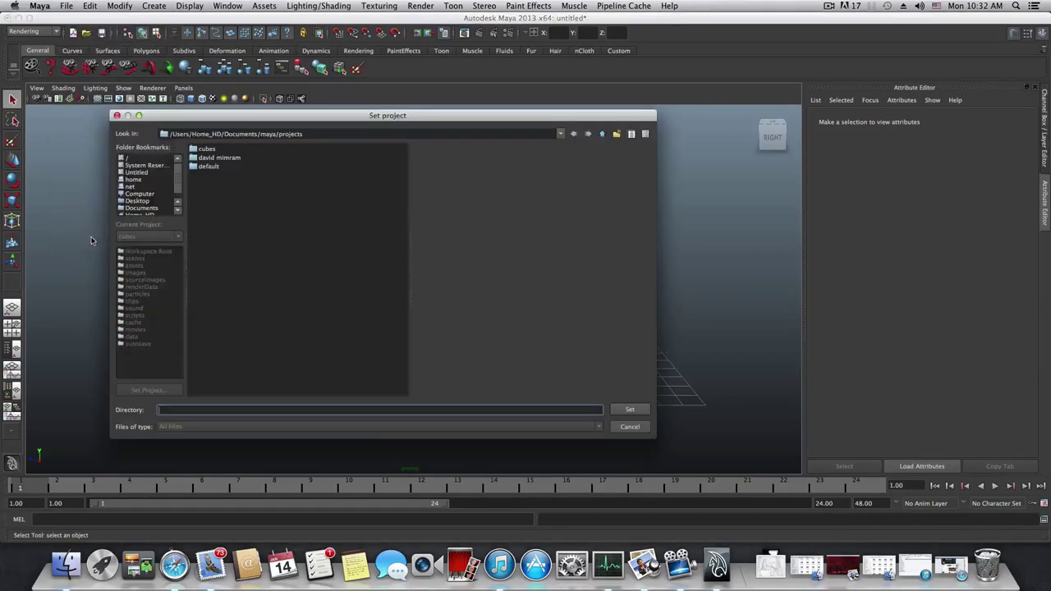
drag(301, 122, 315, 140)
drag(226, 147, 280, 146)
click(309, 146)
click(313, 146)
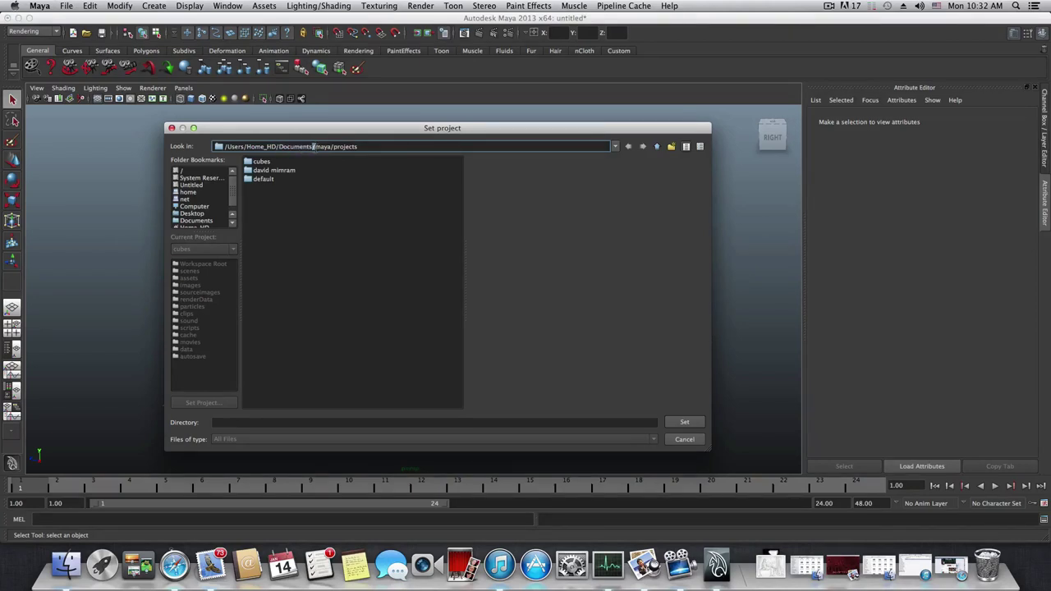
drag(314, 146, 355, 146)
click(264, 193)
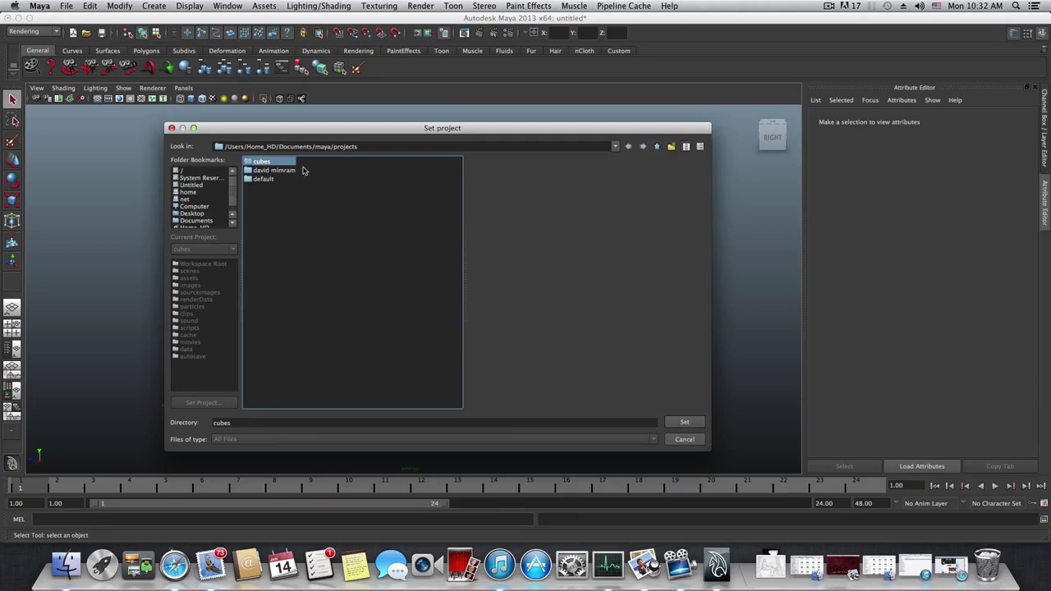
click(683, 423)
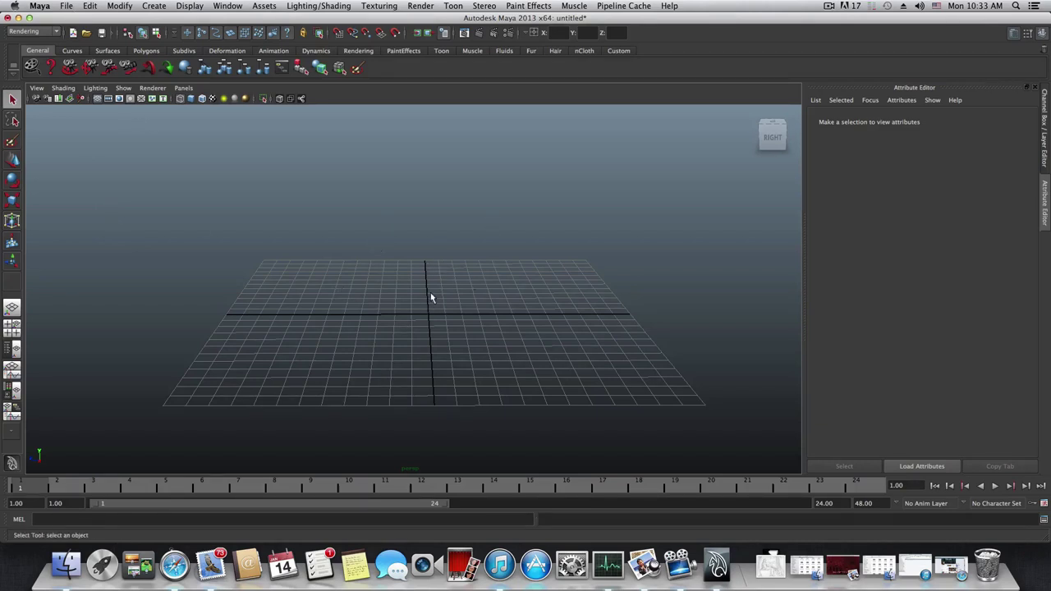
Turn on Smooth Wireframe shading for the perspective view
alt+drag(465, 329, 413, 336)
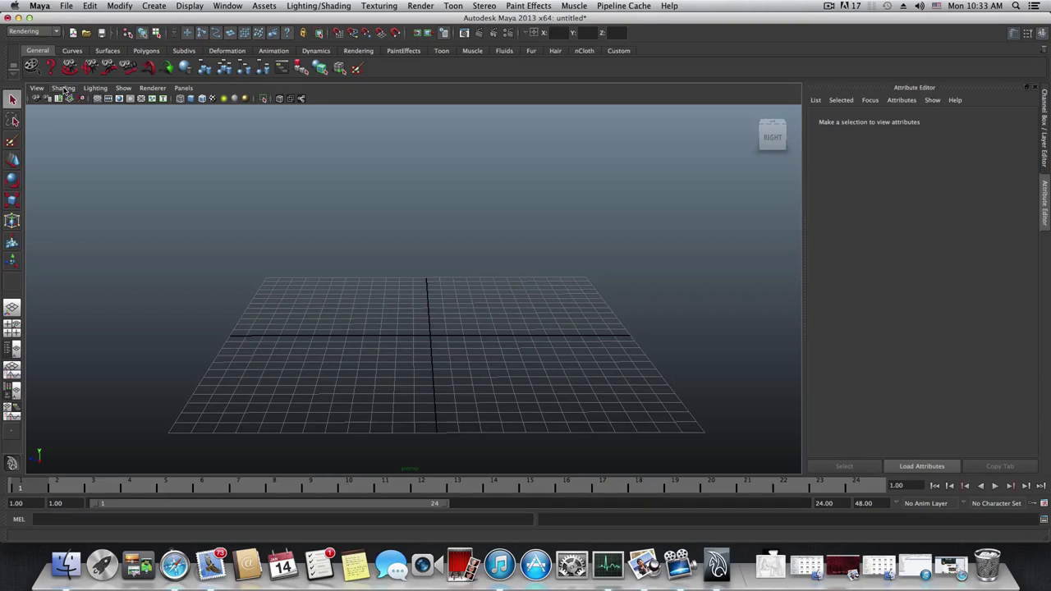
click(64, 88)
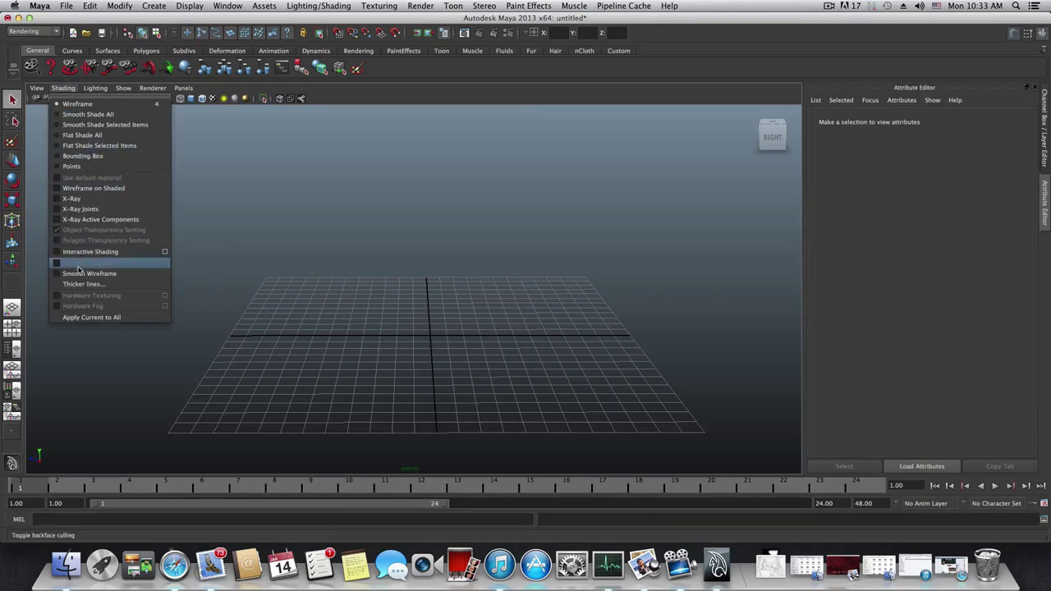
click(80, 274)
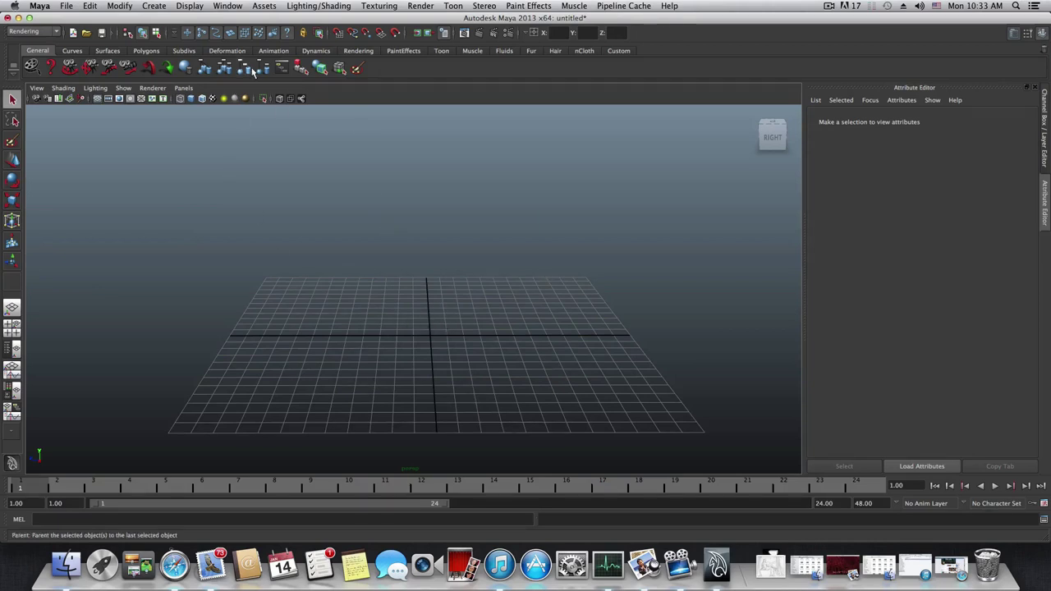
Check in the Plug-in Manager that the mental ray plug-in Mayatomr.bundle is set to Loaded and Auto load
click(230, 6)
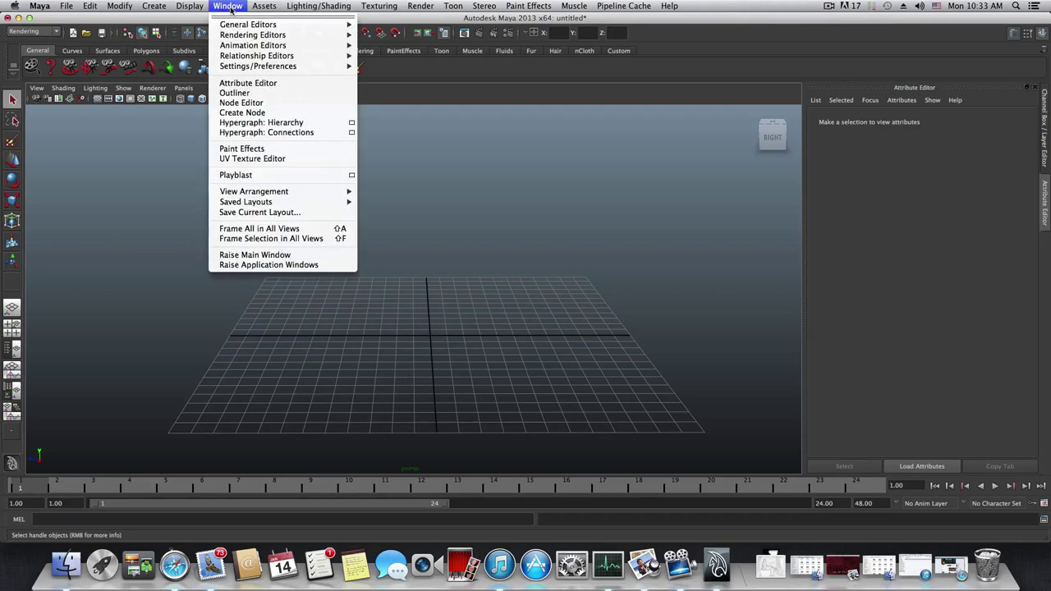
mouse_move(295, 65)
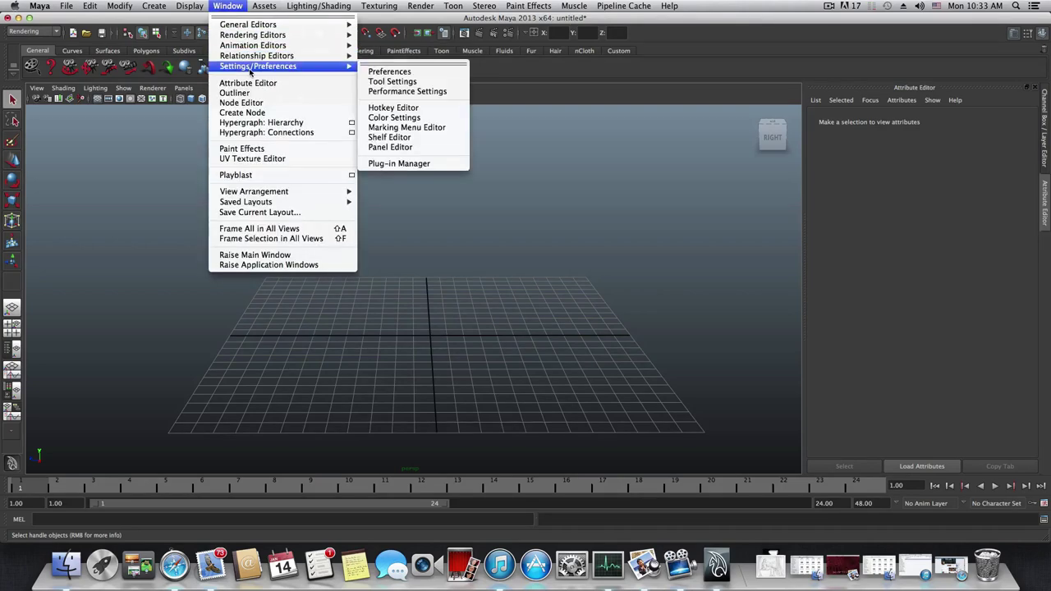
click(401, 164)
drag(423, 191, 341, 129)
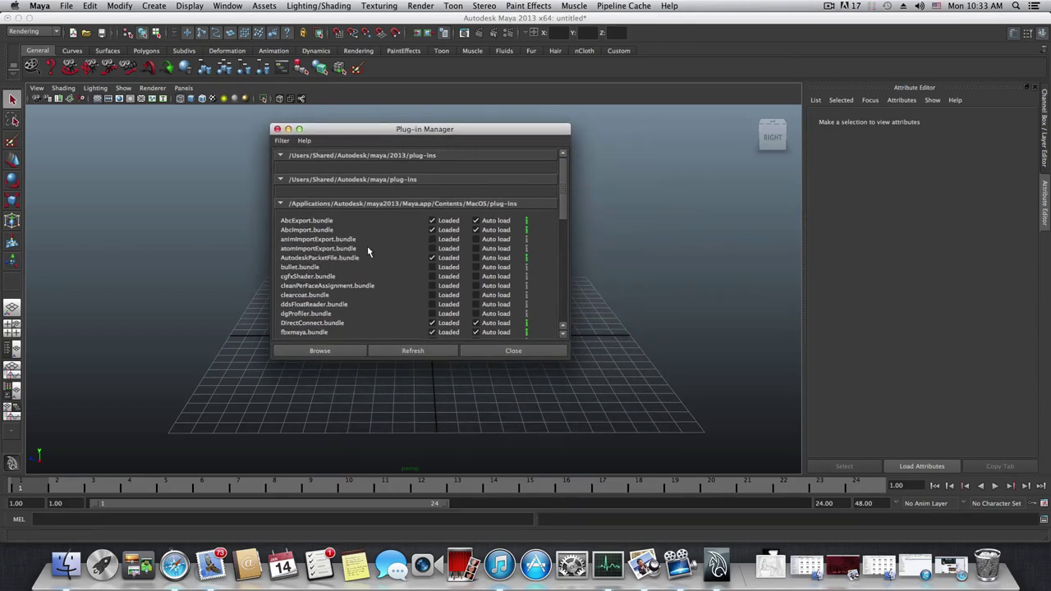
scroll(336, 271, down, 5)
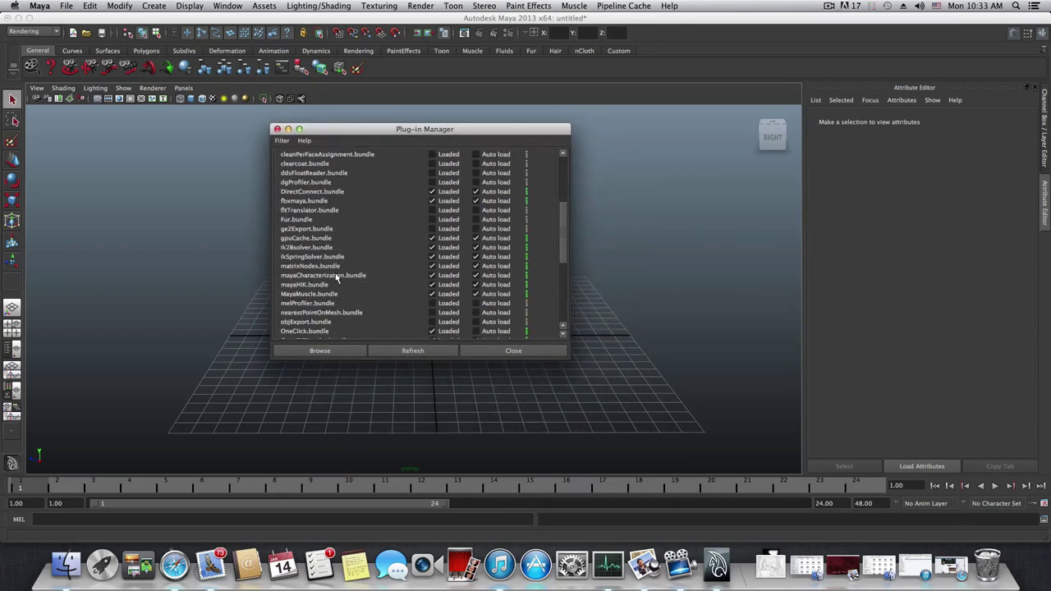
scroll(336, 275, down, 7)
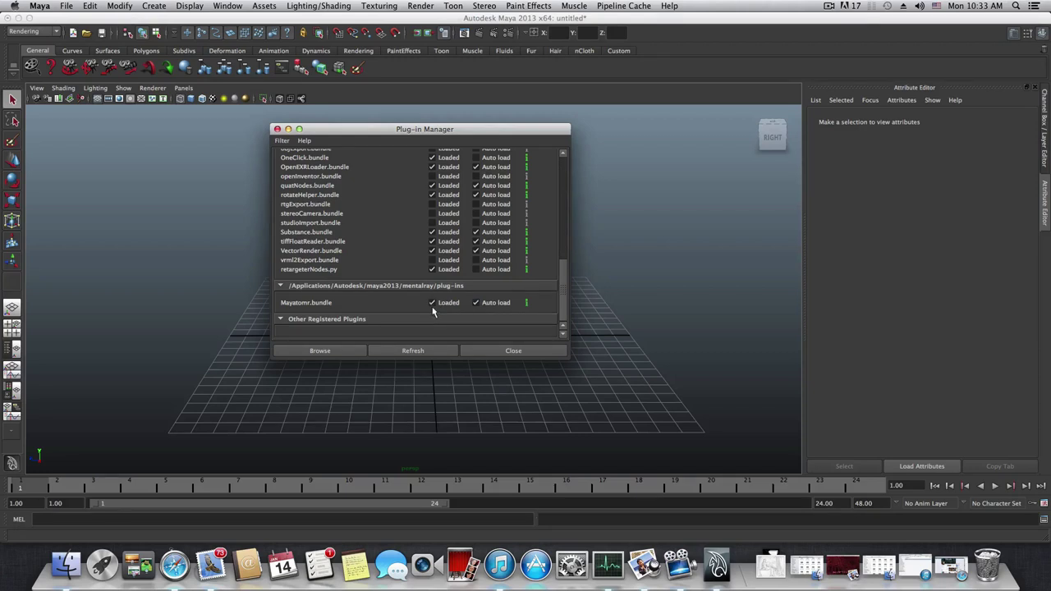
click(476, 302)
click(506, 352)
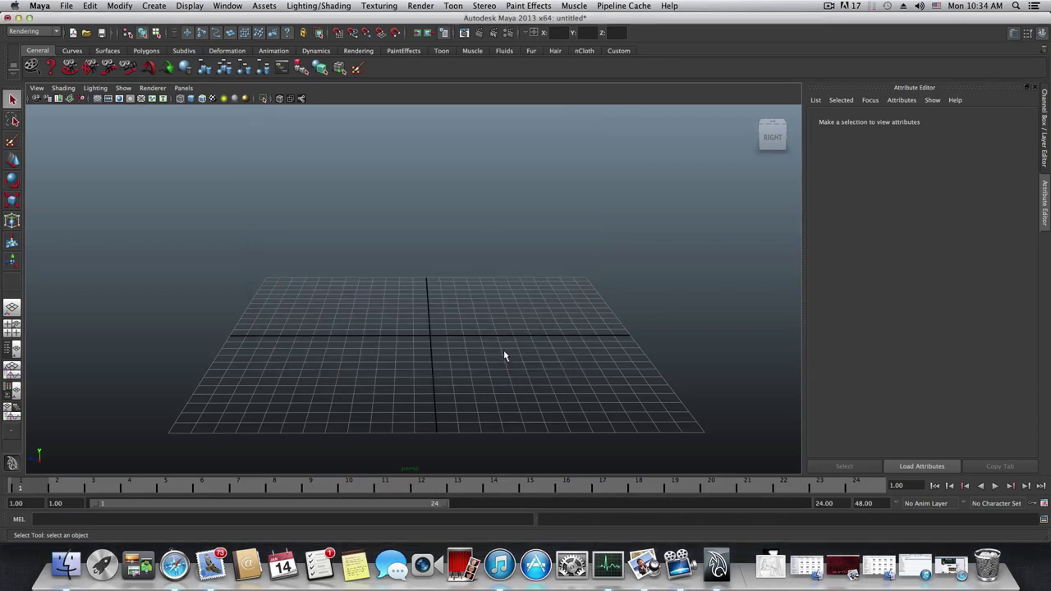
Set the renderer to mental ray in the Render Settings
click(508, 33)
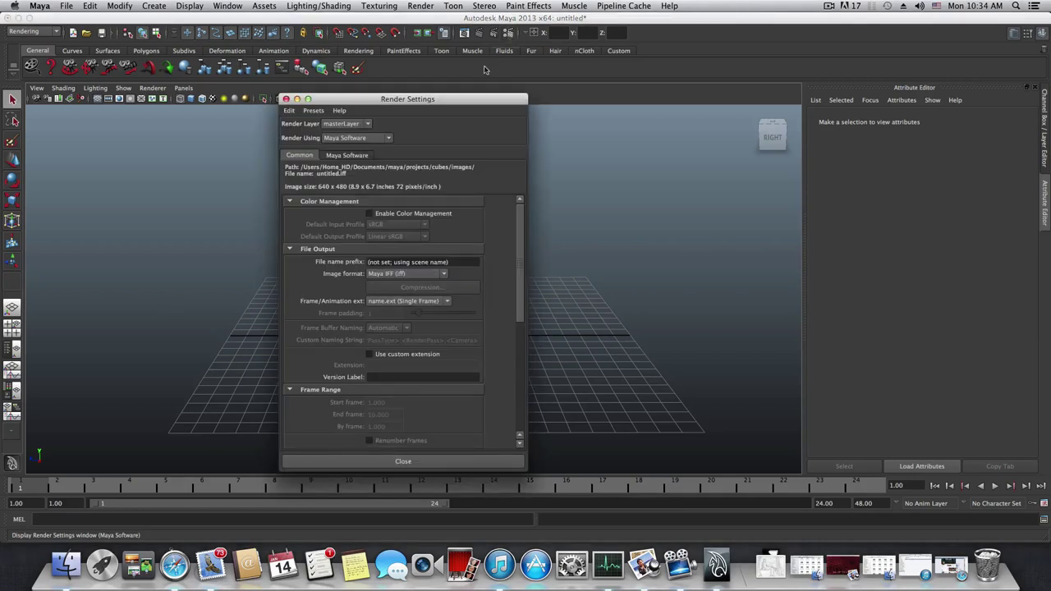
drag(451, 102, 470, 78)
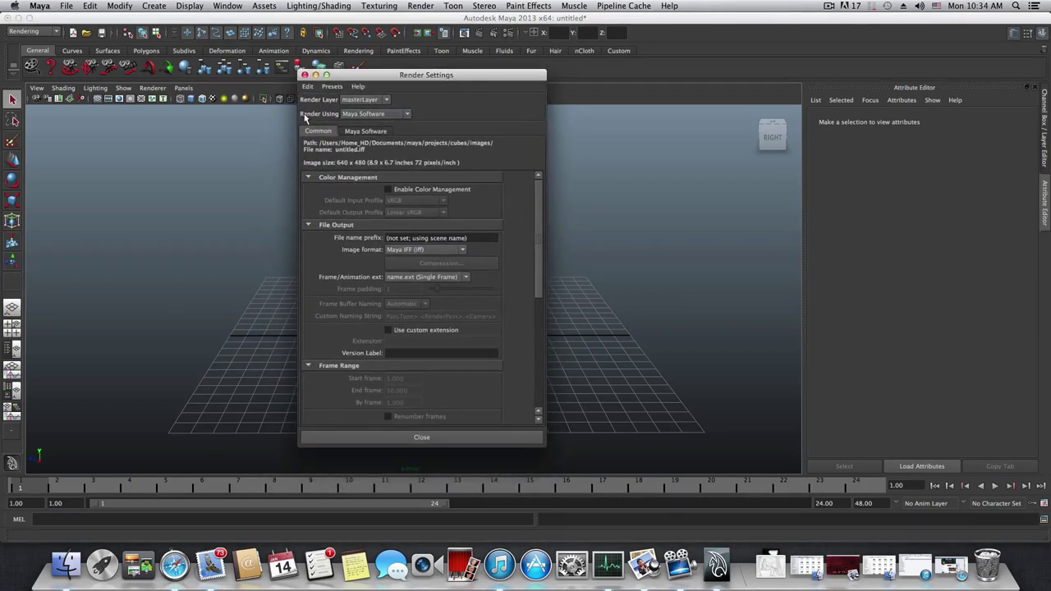
click(369, 114)
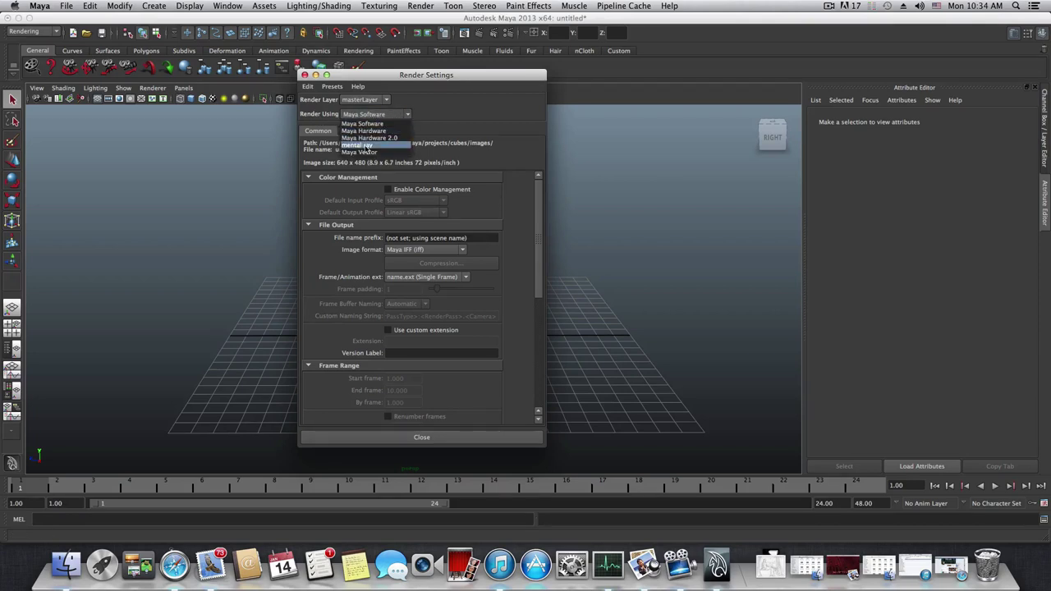
click(367, 146)
click(379, 114)
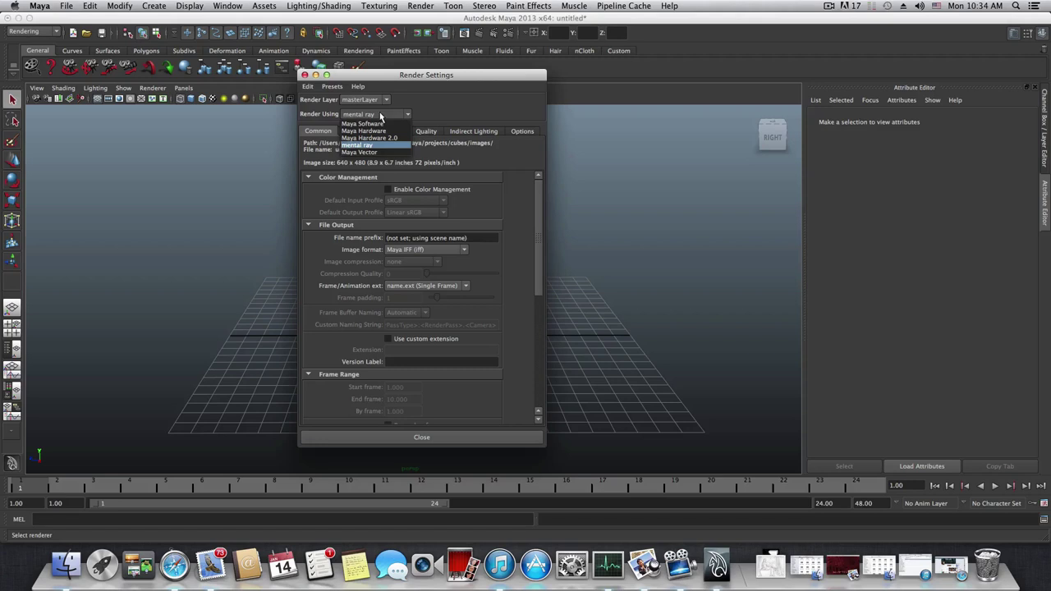
Keep mental ray as the renderer and set the render image size preset to HD 720
click(367, 146)
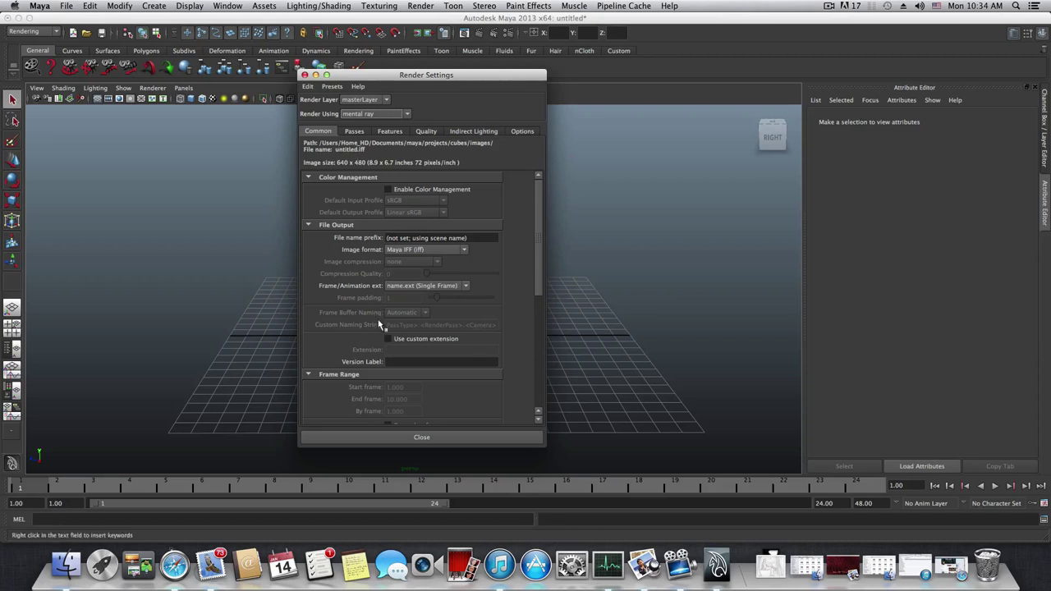
scroll(378, 364, down, 10)
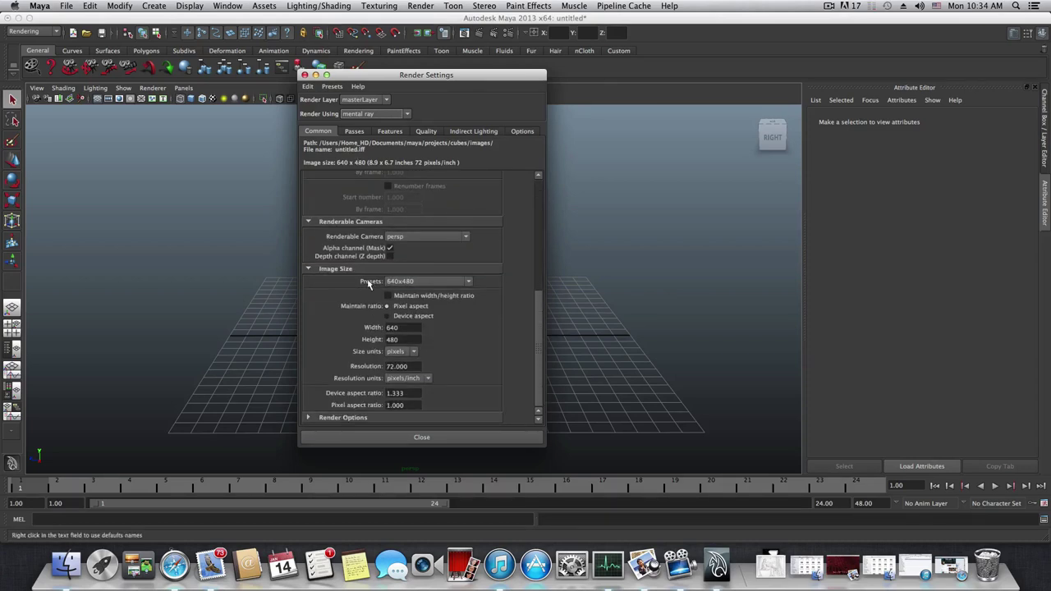
click(465, 282)
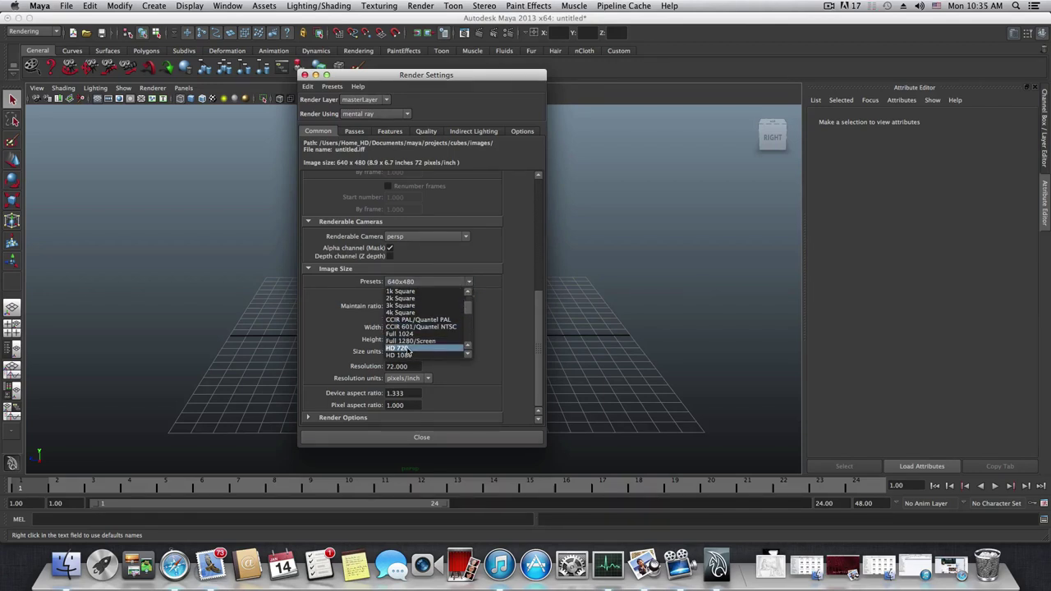
click(401, 350)
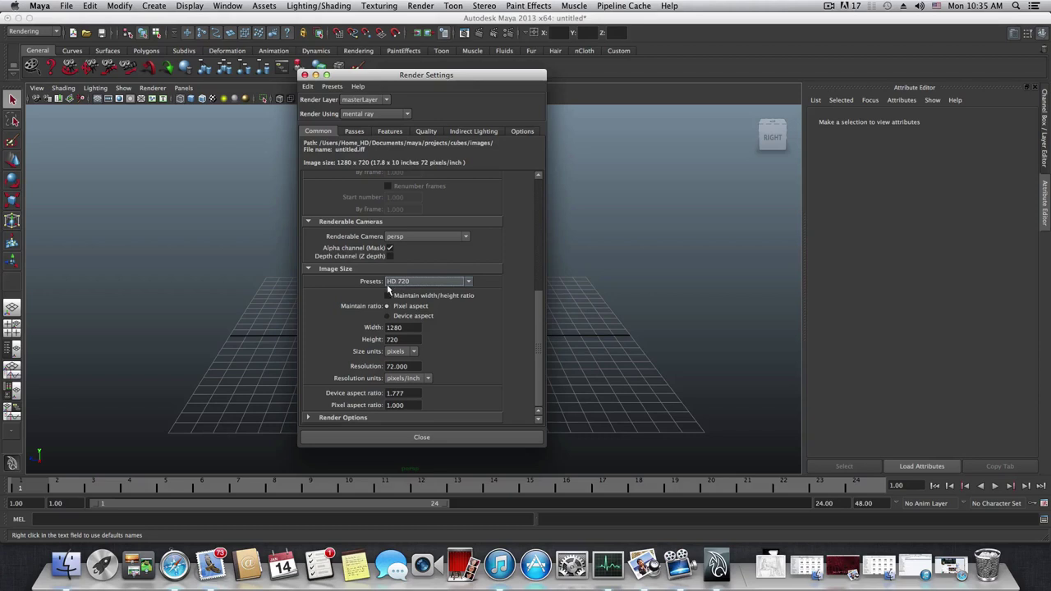
Set the Max Sample Level for raytrace/scanline anti-aliasing quality to 3
click(425, 133)
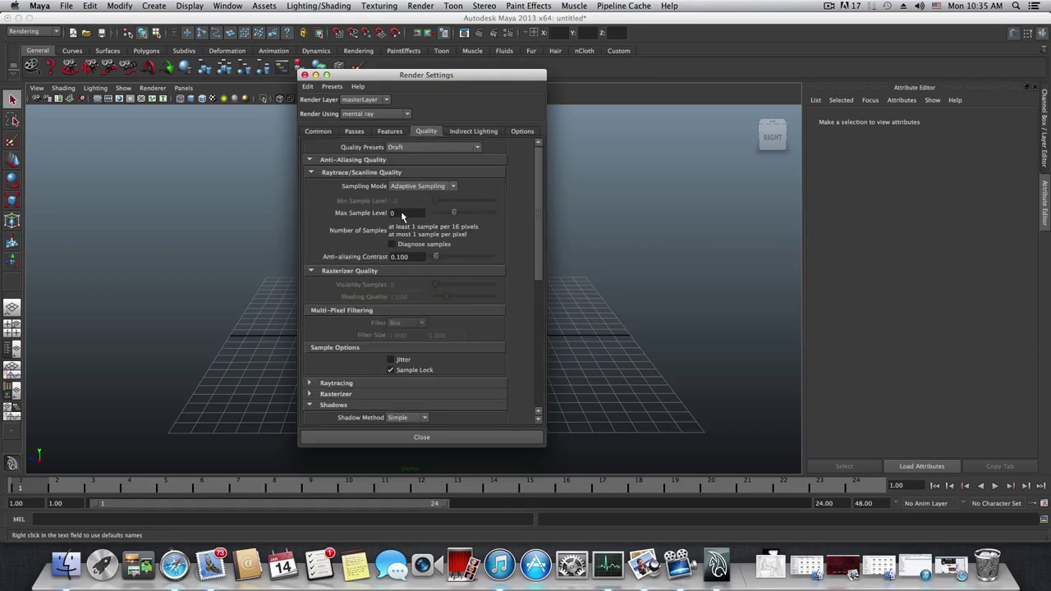
click(401, 213)
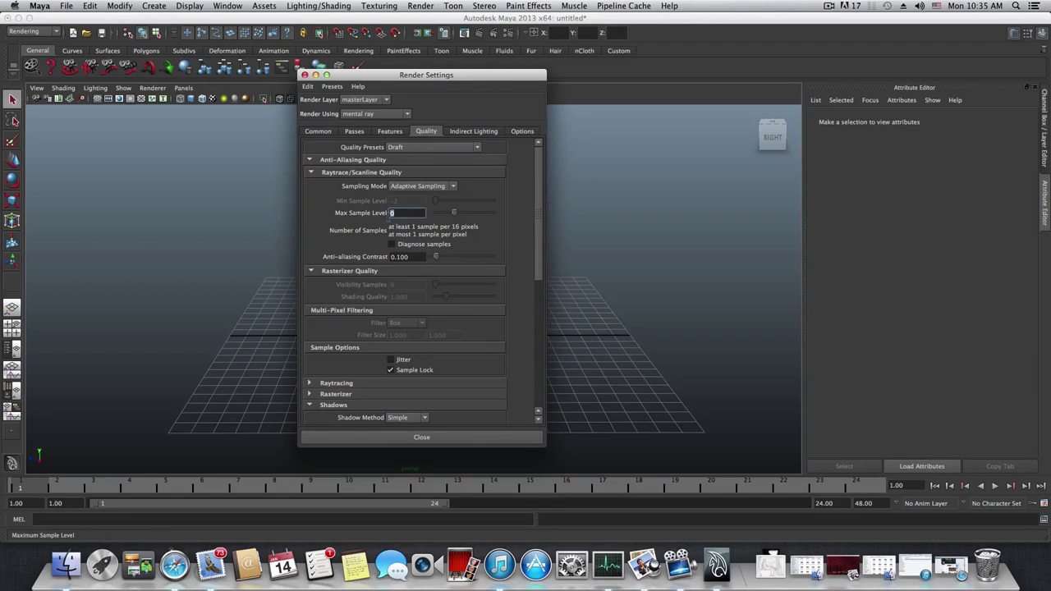
text(3)
Set the framebuffer data type to RGBA (Float) 4x32 Bit in the render quality settings
scroll(382, 354, down, 3)
scroll(381, 352, down, 9)
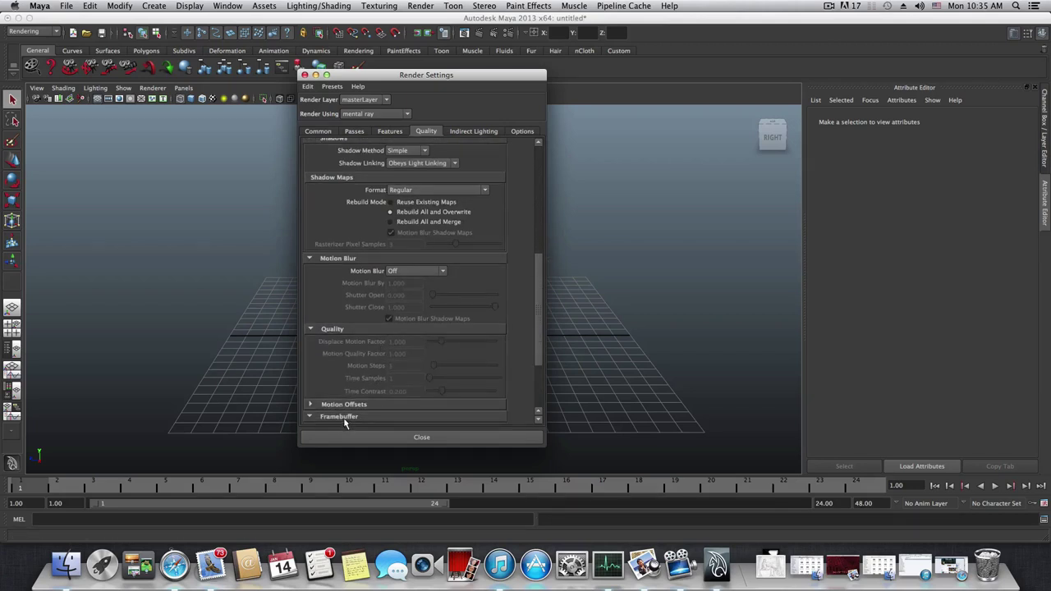
click(345, 418)
click(471, 329)
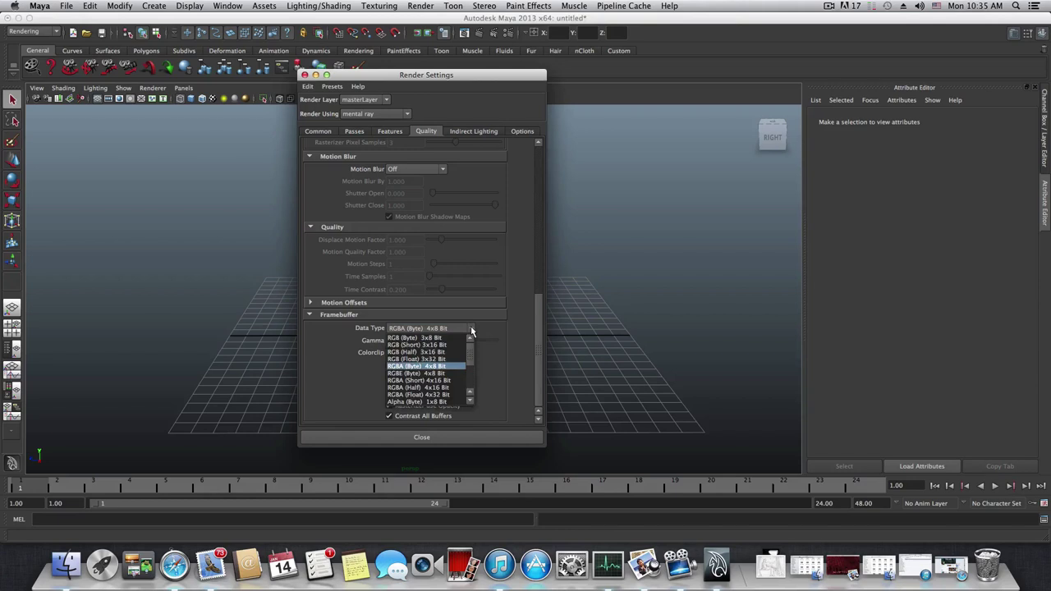
click(470, 329)
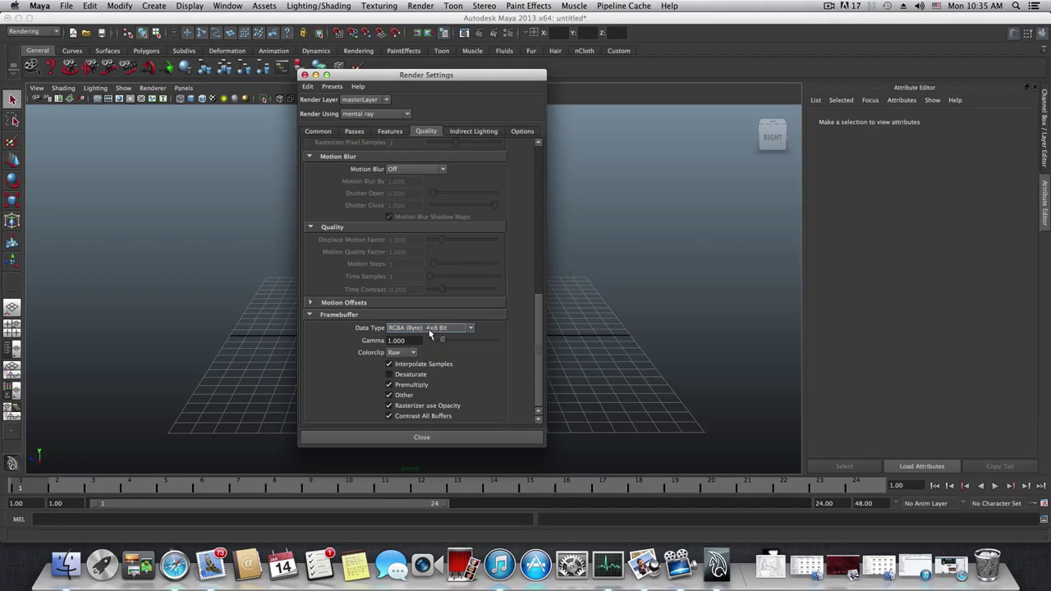
click(441, 330)
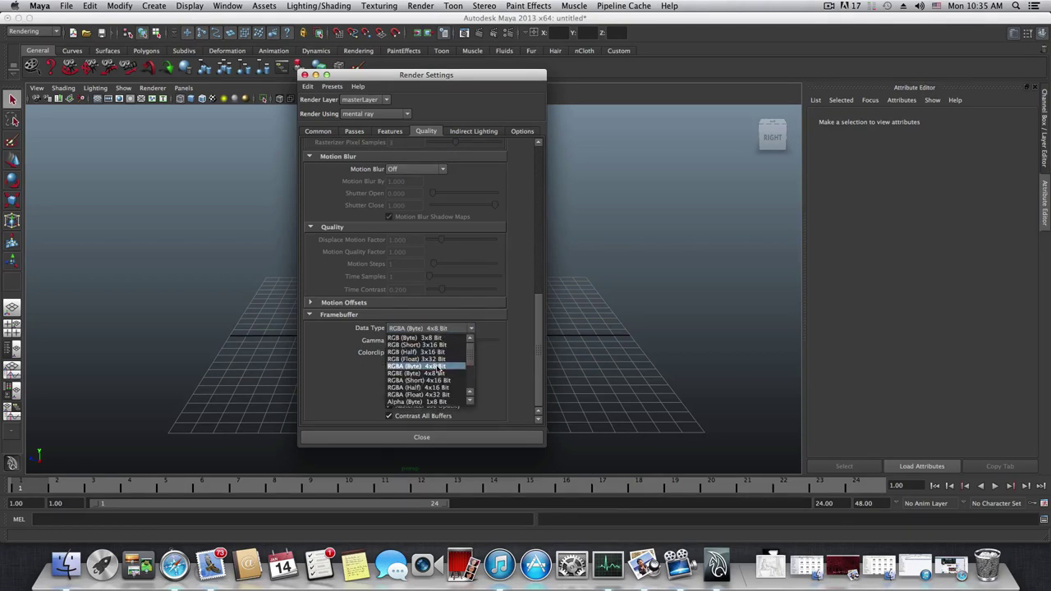
scroll(422, 376, down, 1)
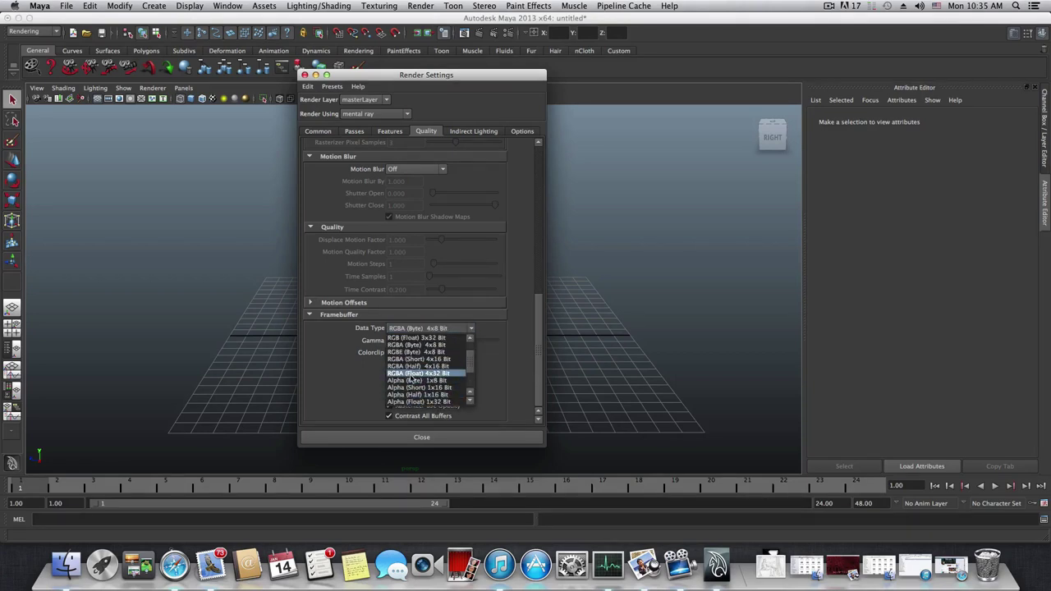
click(413, 373)
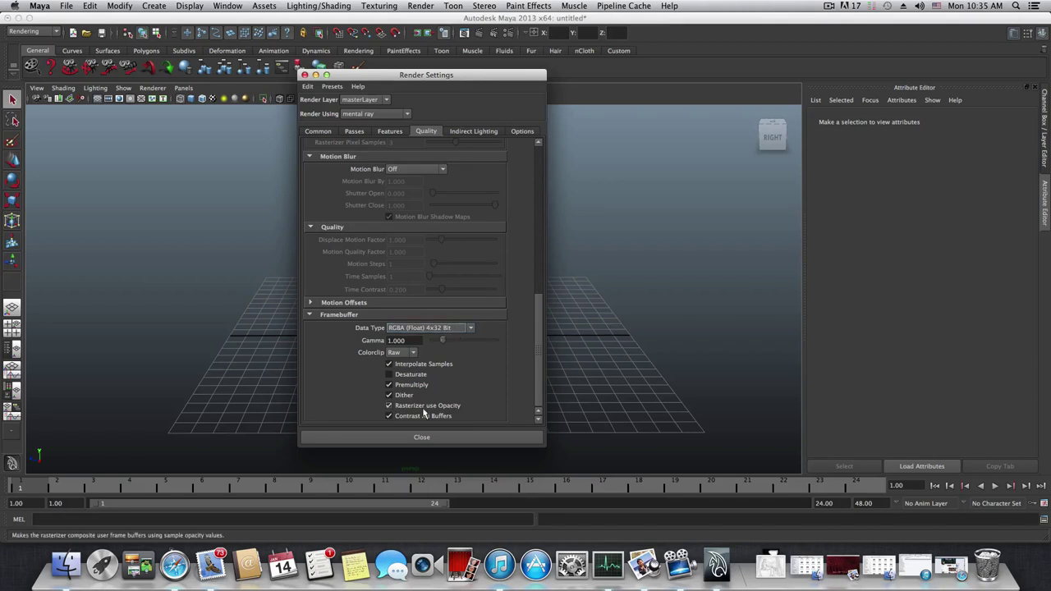
Try the Mitchell filter for multi-pixel filtering and return the filter to Box
scroll(423, 414, up, 3)
scroll(424, 414, up, 5)
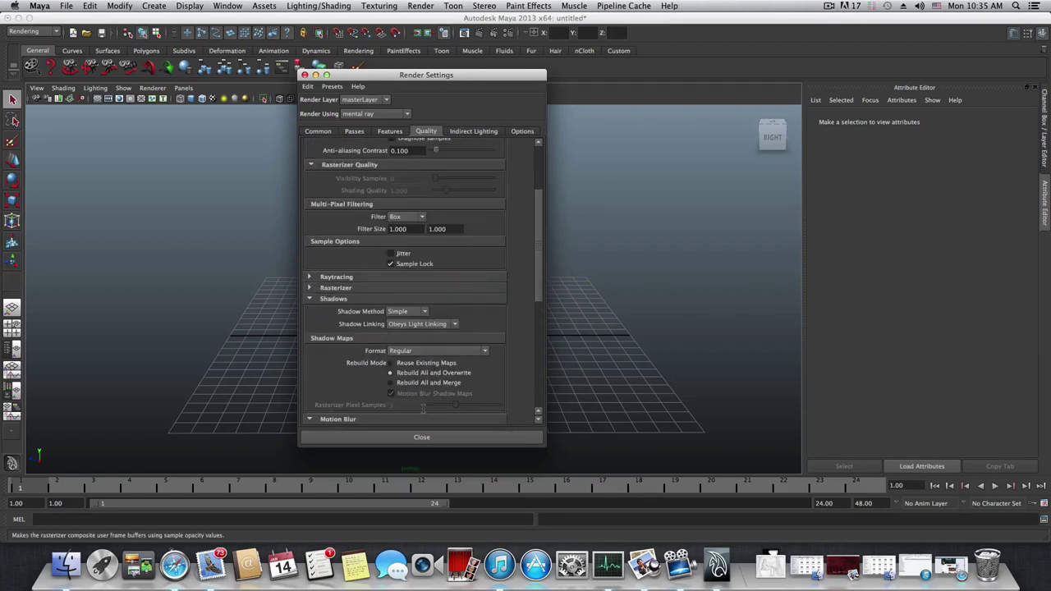
scroll(424, 411, up, 3)
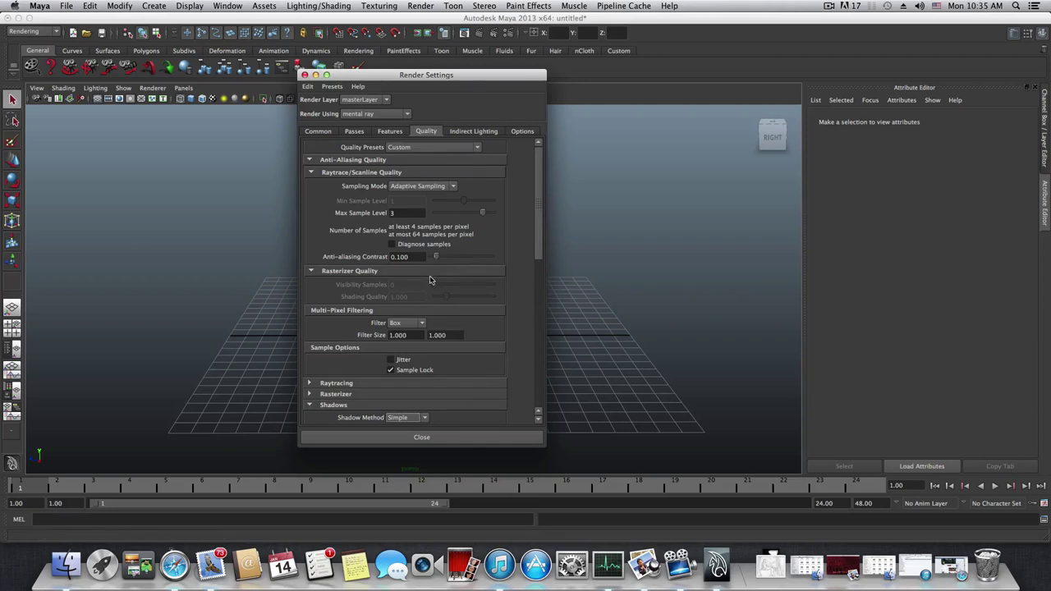
click(422, 323)
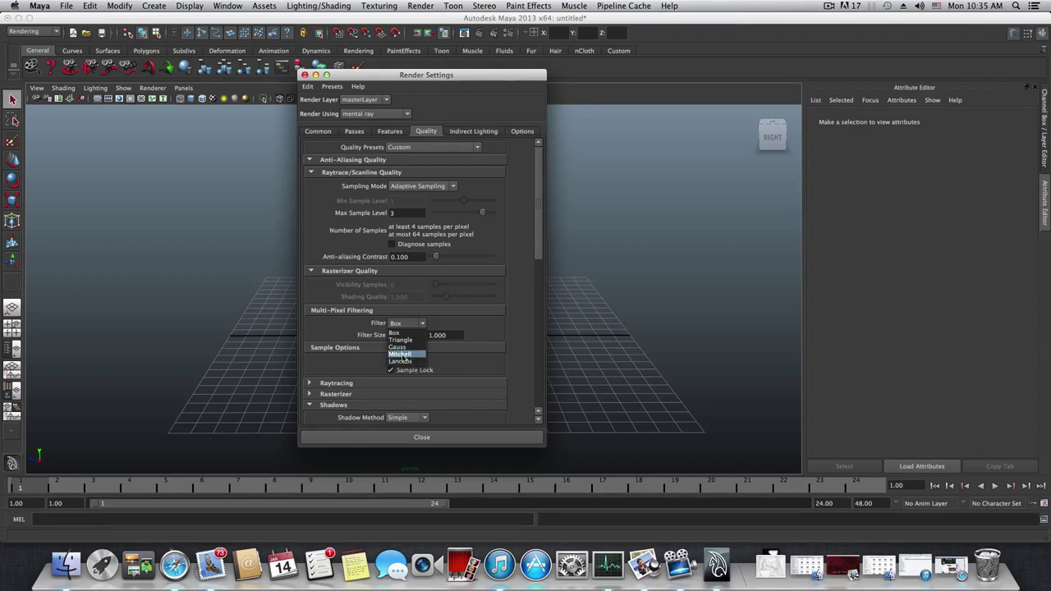
click(400, 353)
click(423, 323)
click(411, 333)
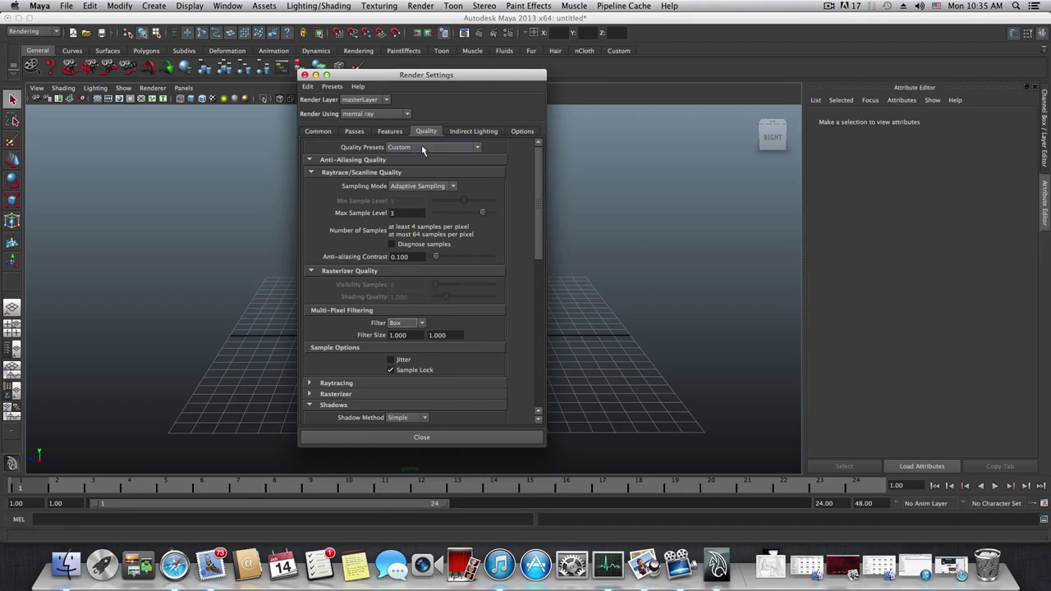
Look over the Indirect Lighting render settings, including Global Illumination and Final Gathering, and close the Render Settings
click(467, 131)
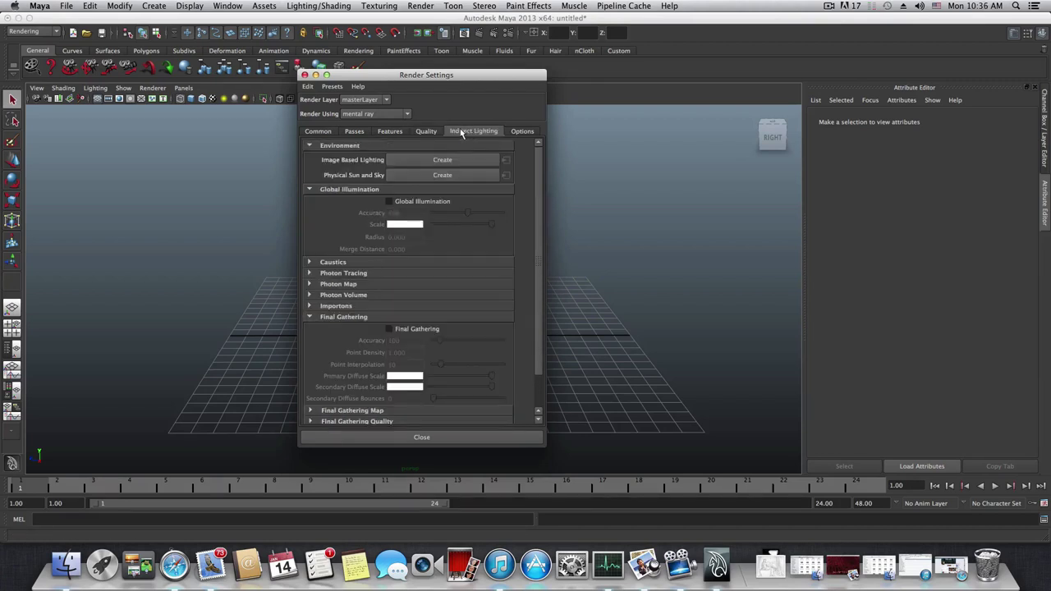
scroll(381, 311, down, 3)
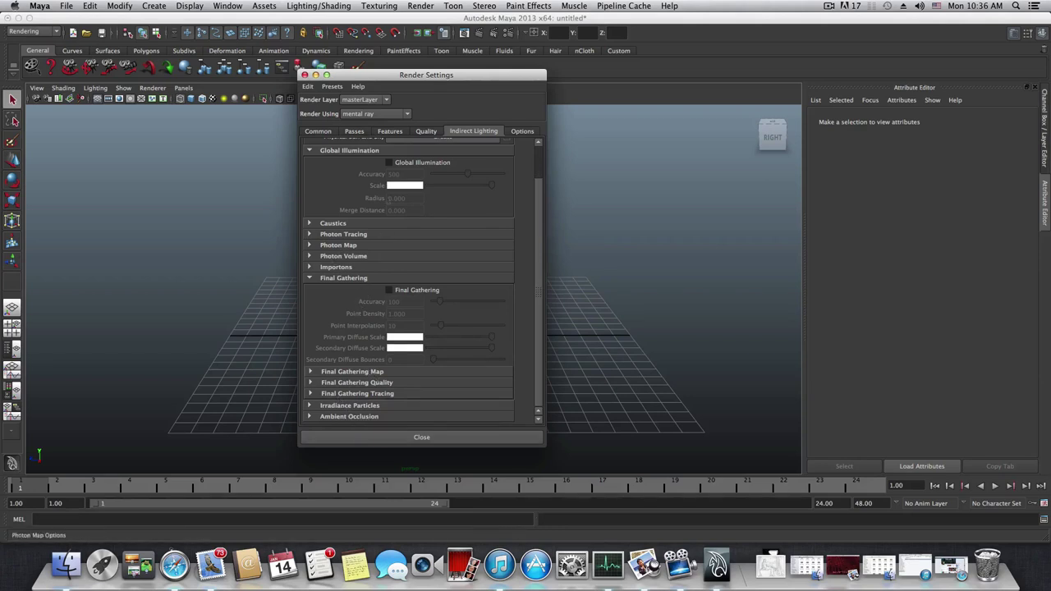
click(435, 440)
Check the Interactive Creation option for polygon primitives
scroll(517, 330, down, 5)
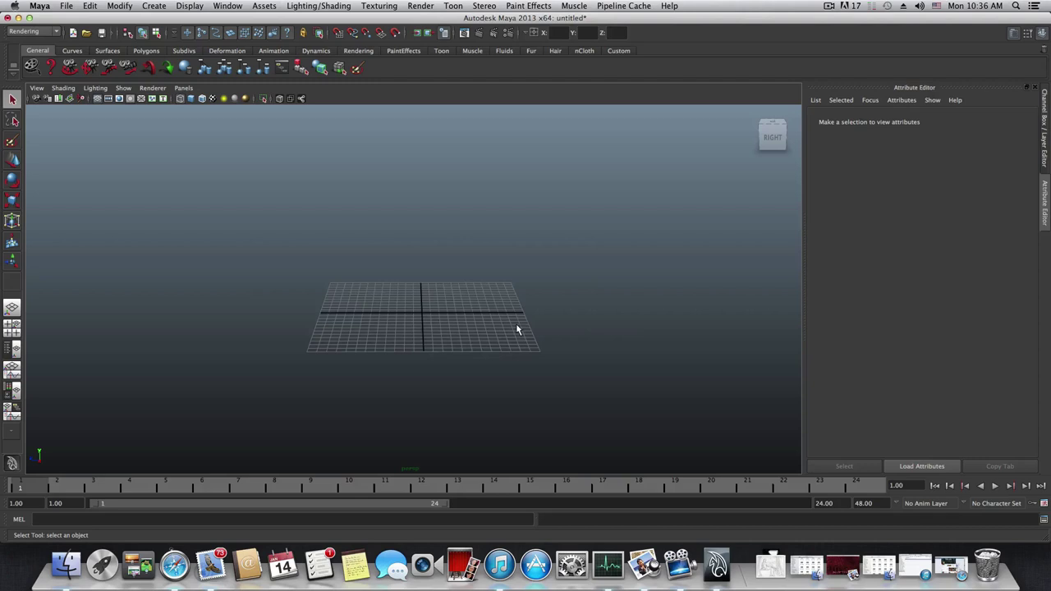
scroll(517, 330, up, 5)
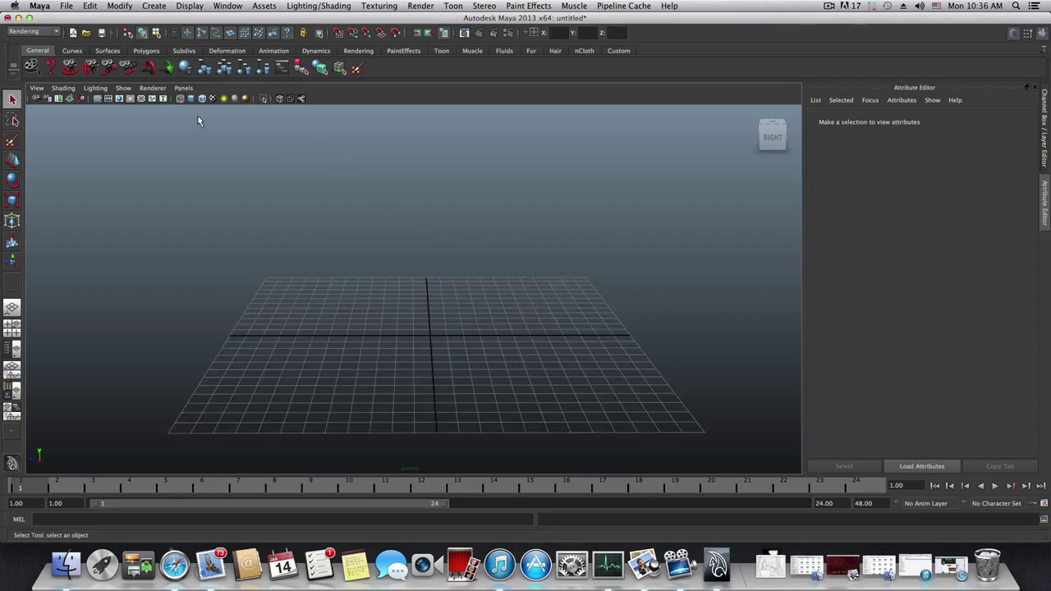
click(153, 5)
mouse_move(155, 27)
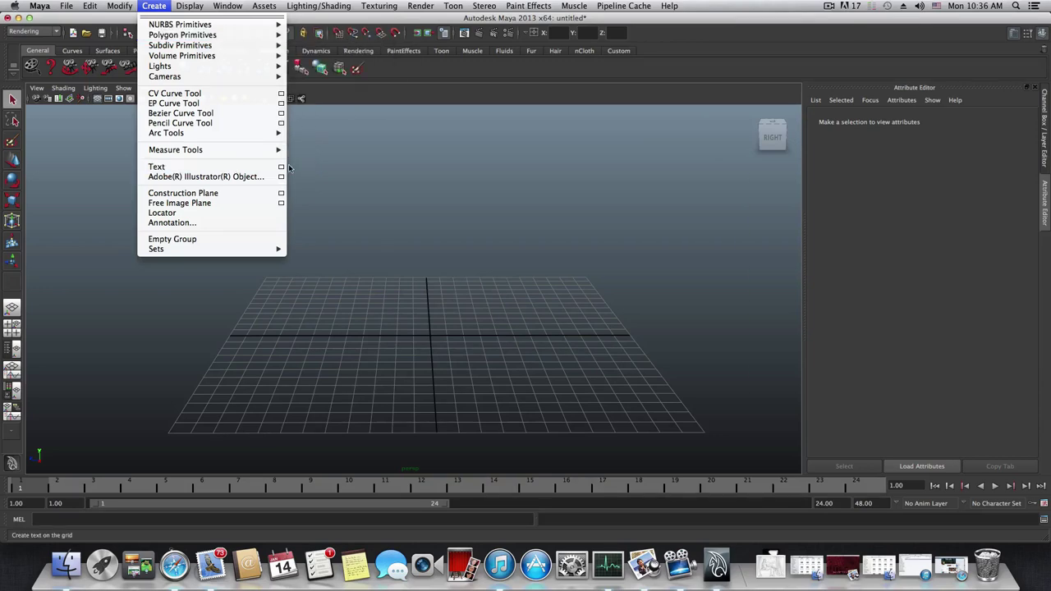
mouse_move(198, 8)
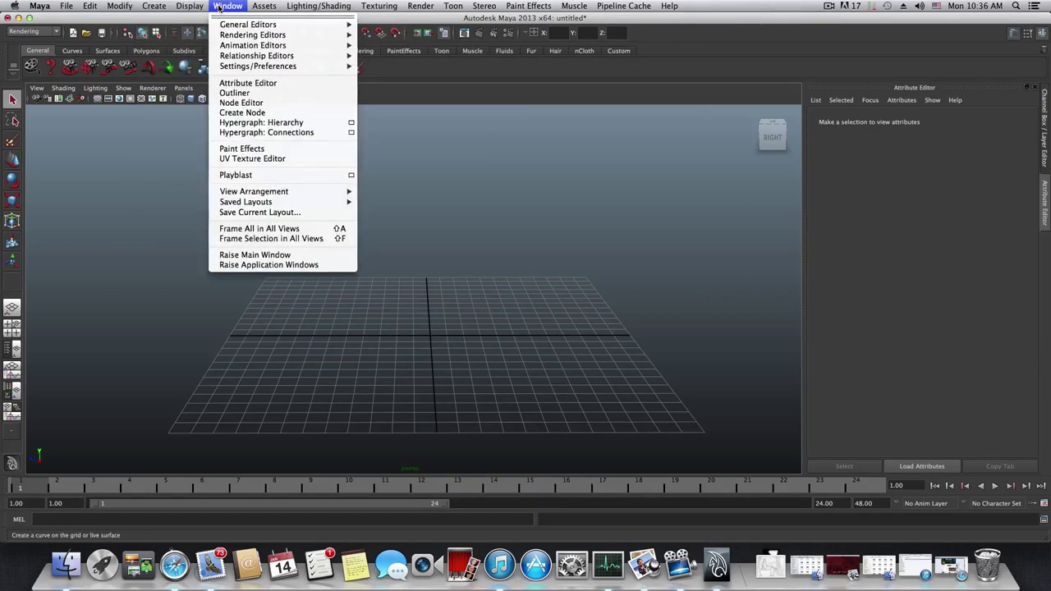
mouse_move(254, 35)
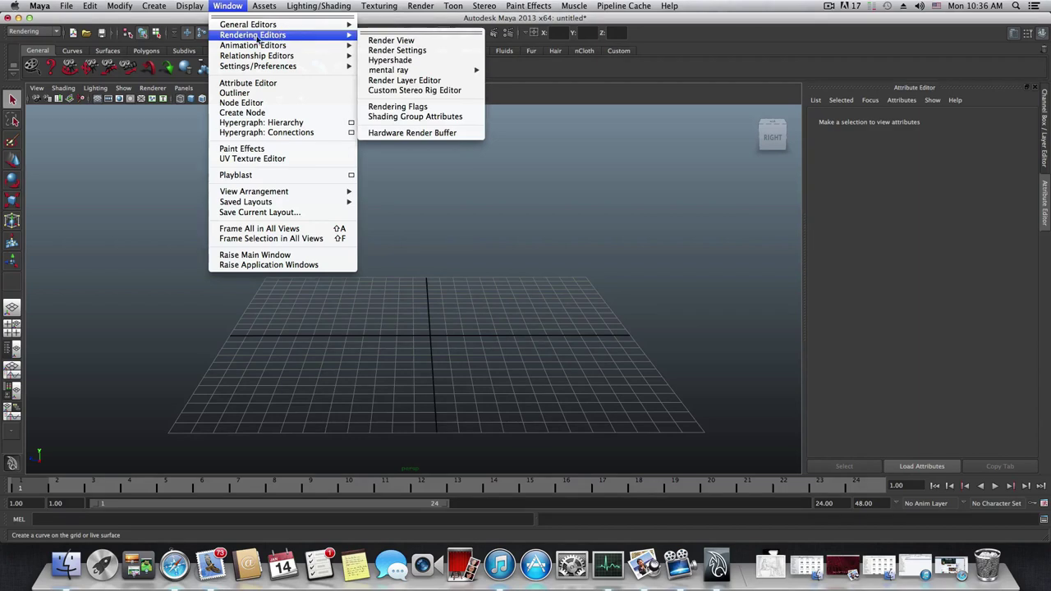
mouse_move(153, 7)
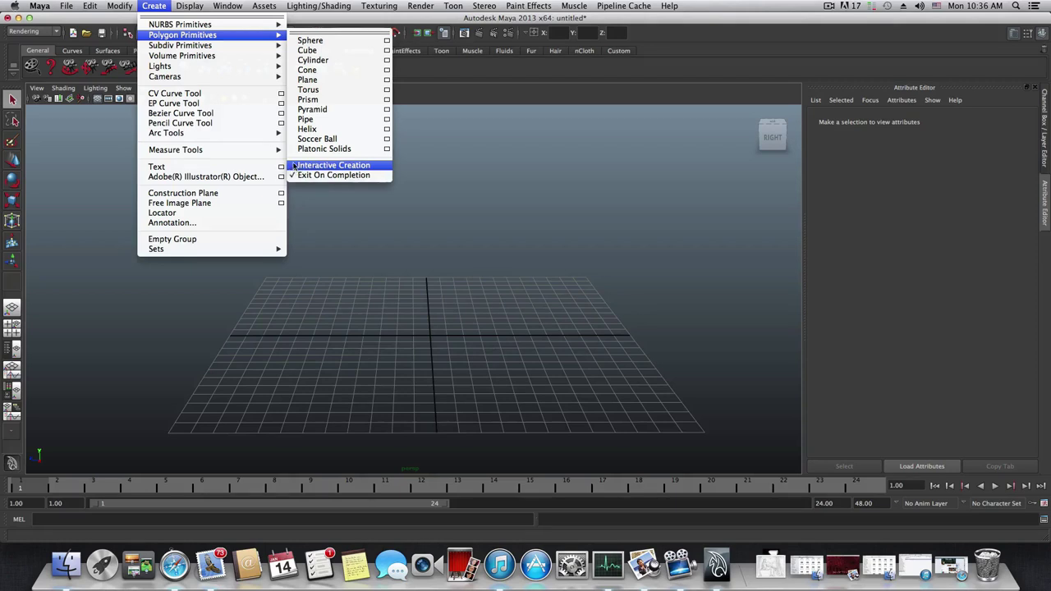
click(92, 176)
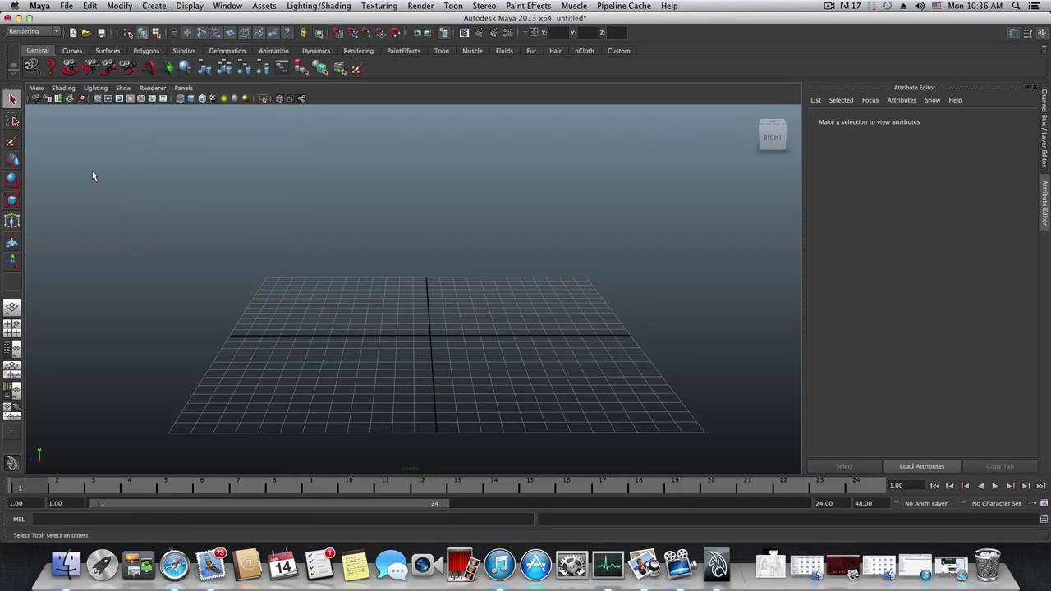
Switch to the Polygons menu set and shelf and create a polygon cube at the center of the grid
click(36, 31)
click(31, 48)
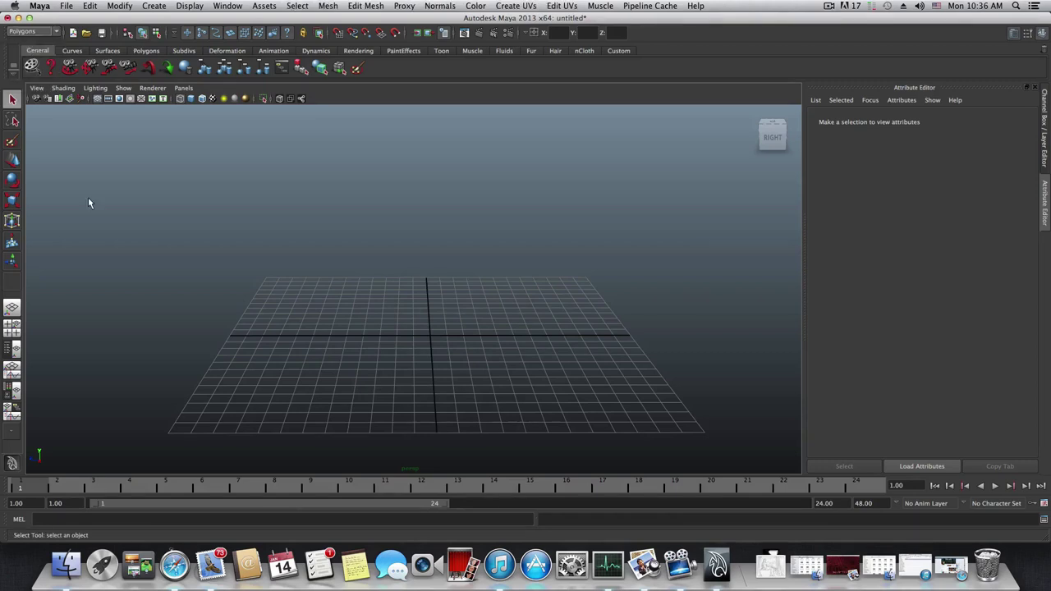
click(145, 51)
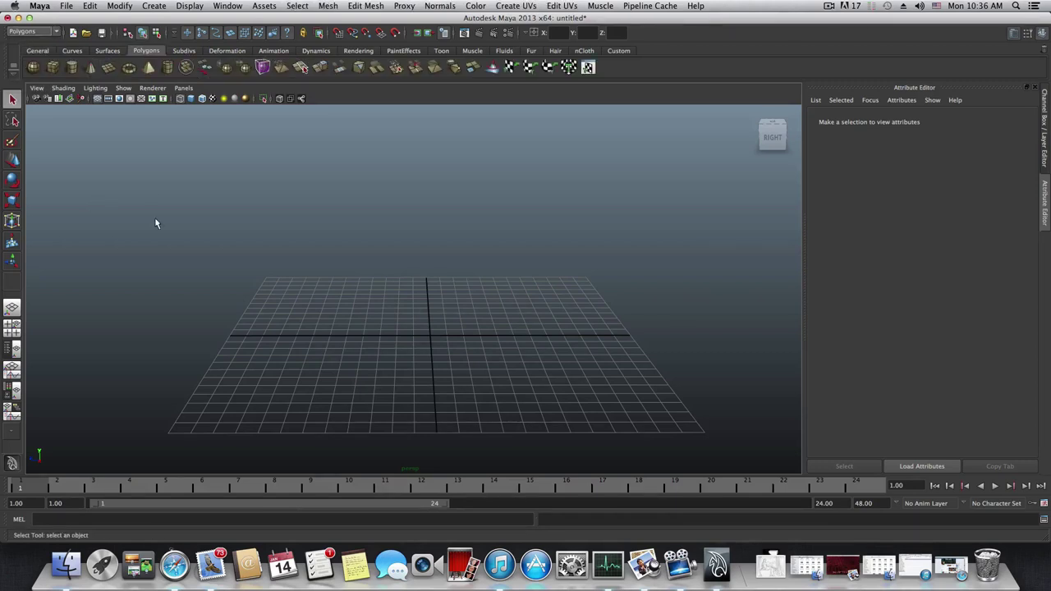
click(52, 68)
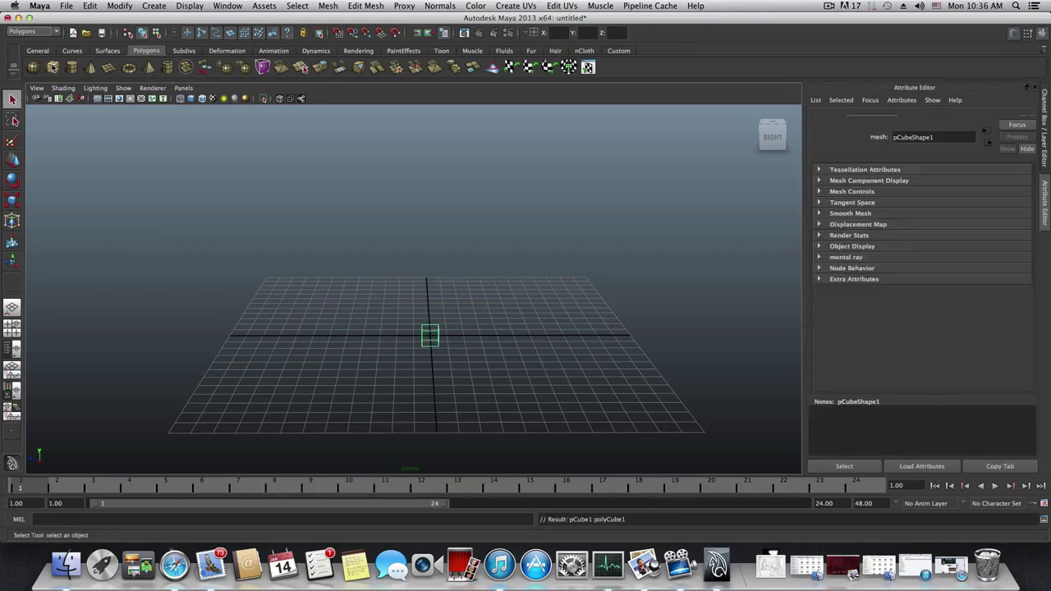
Display the new cube with smooth shading in the perspective view
scroll(423, 367, up, 3)
alt+drag(429, 374, 425, 353)
alt+middle_drag(425, 353, 408, 370)
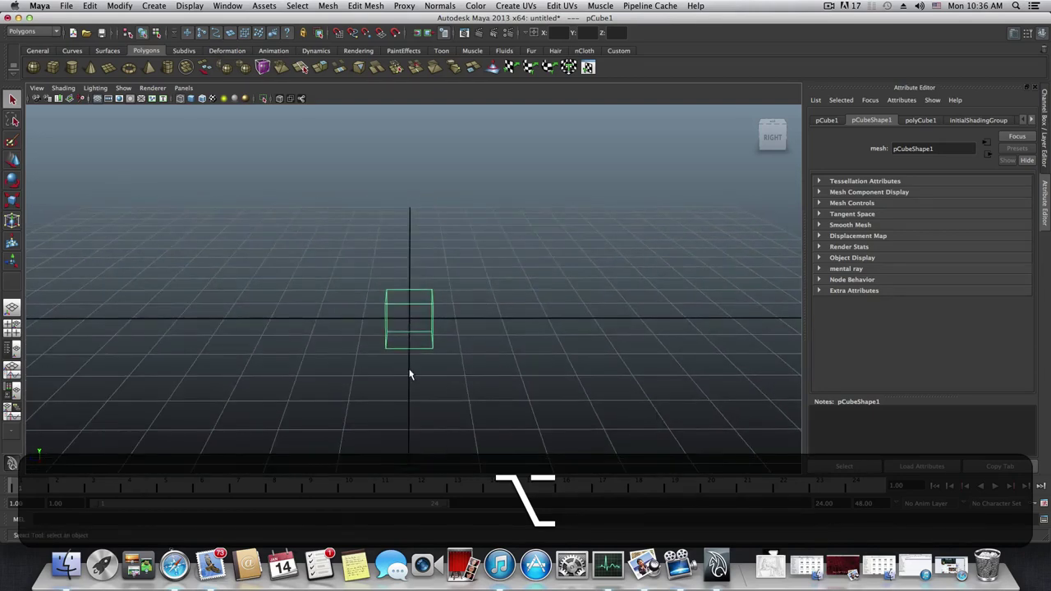
key(5)
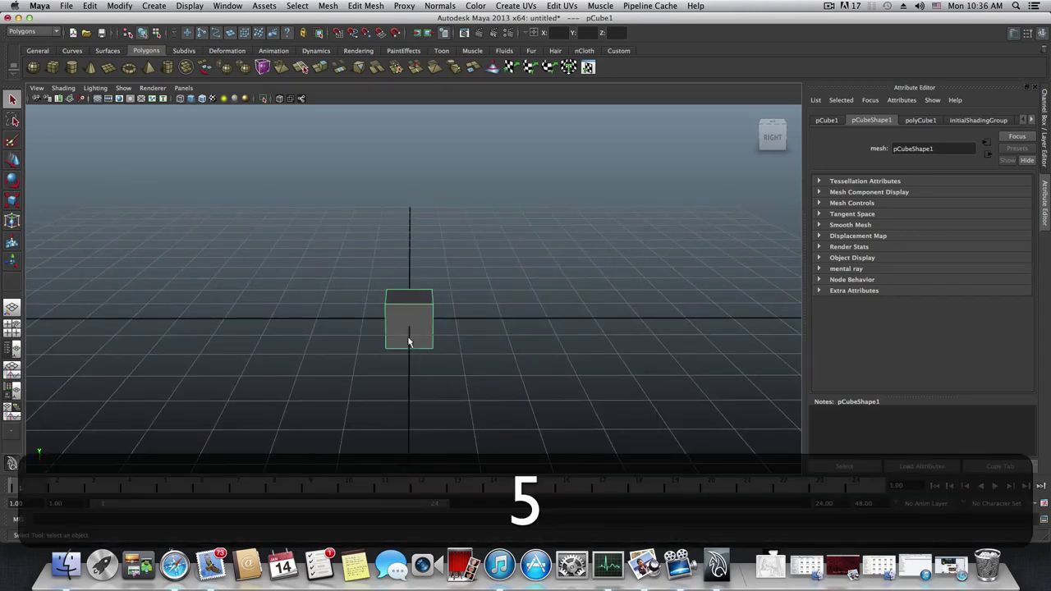
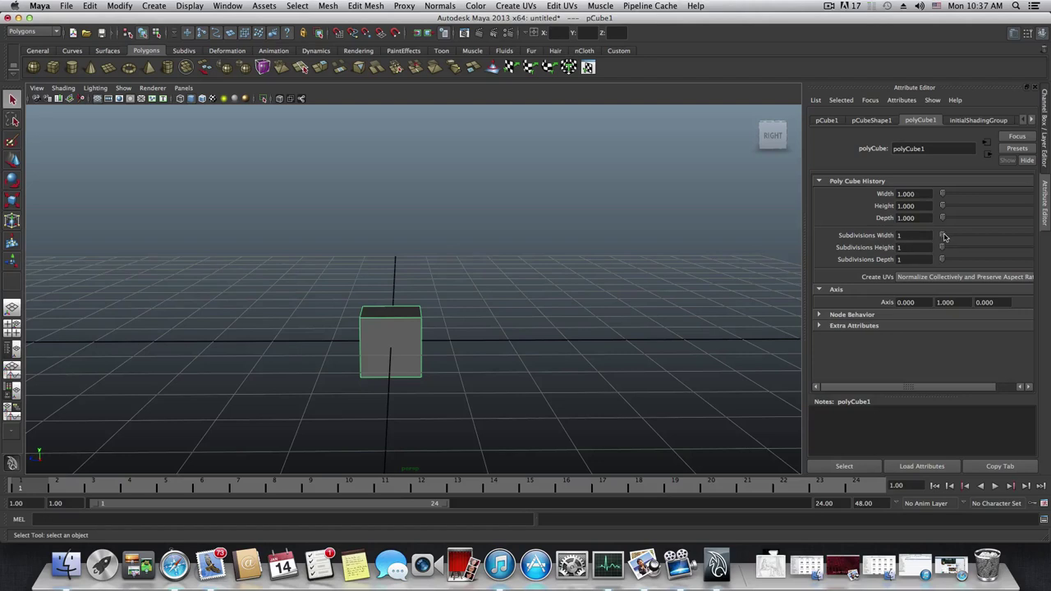
Set the cube's subdivisions to 8 in width, height and depth and inspect the mesh from several angles
drag(944, 237, 956, 263)
alt+drag(431, 368, 386, 345)
alt+right_drag(386, 344, 418, 318)
alt+middle_drag(418, 319, 525, 345)
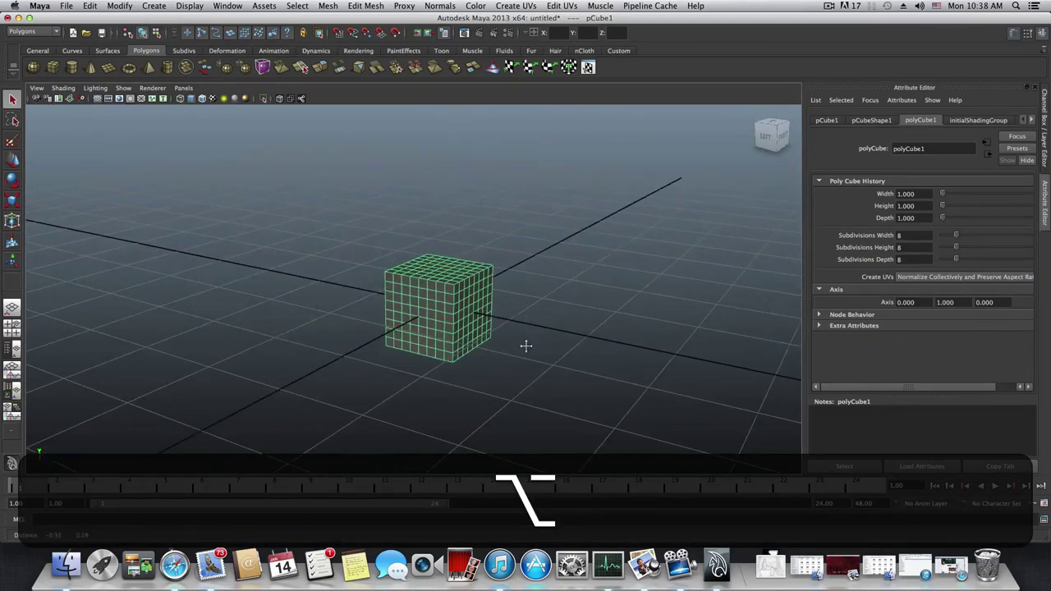
alt+drag(385, 285, 419, 305)
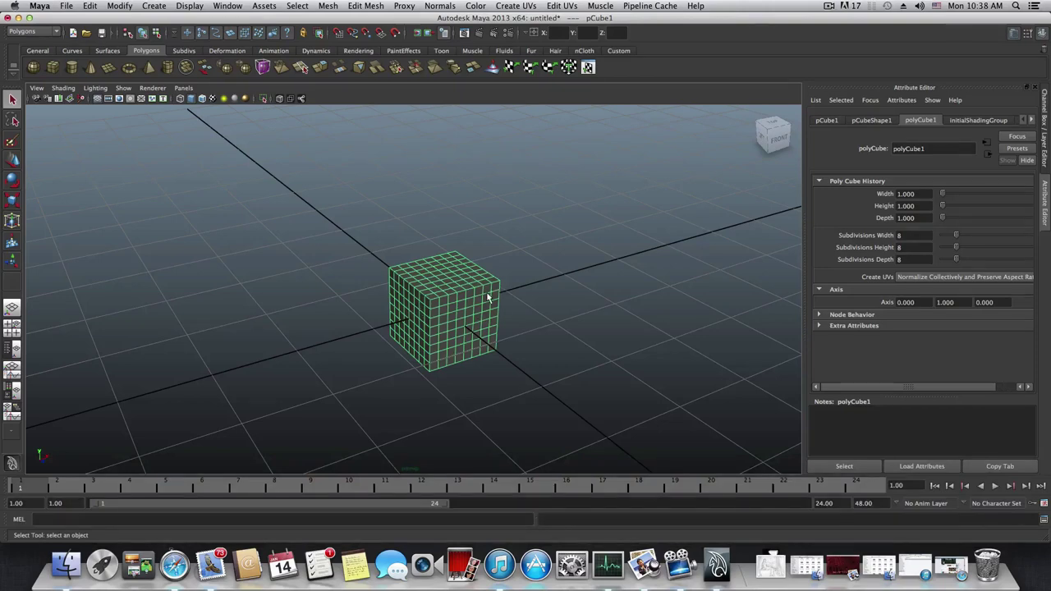
Turn on smooth mesh preview for the cube, deselect it and inspect its rounded edges
key(3)
click(539, 291)
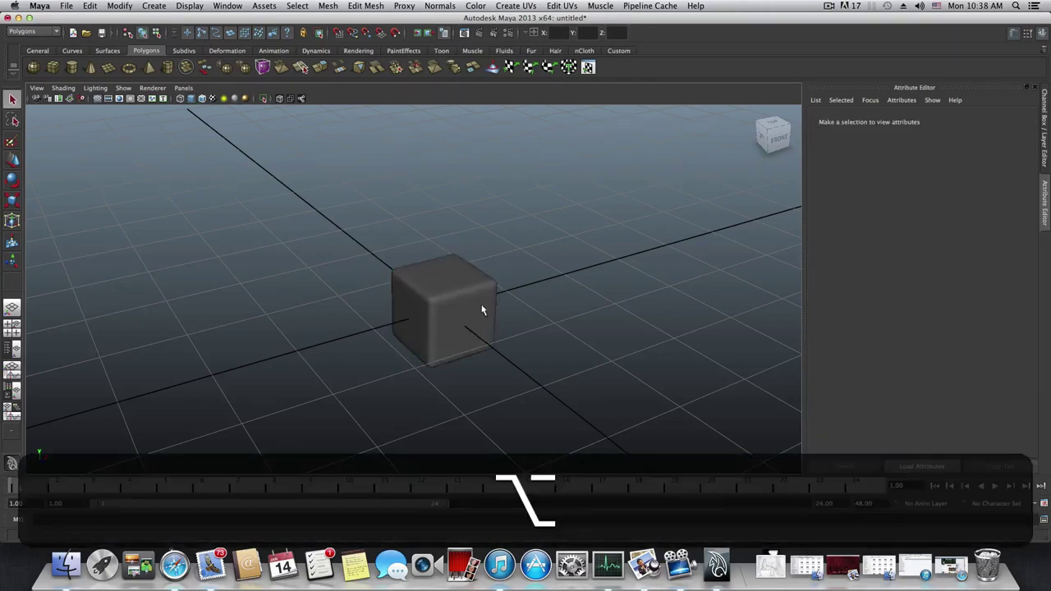
alt+drag(484, 305, 435, 343)
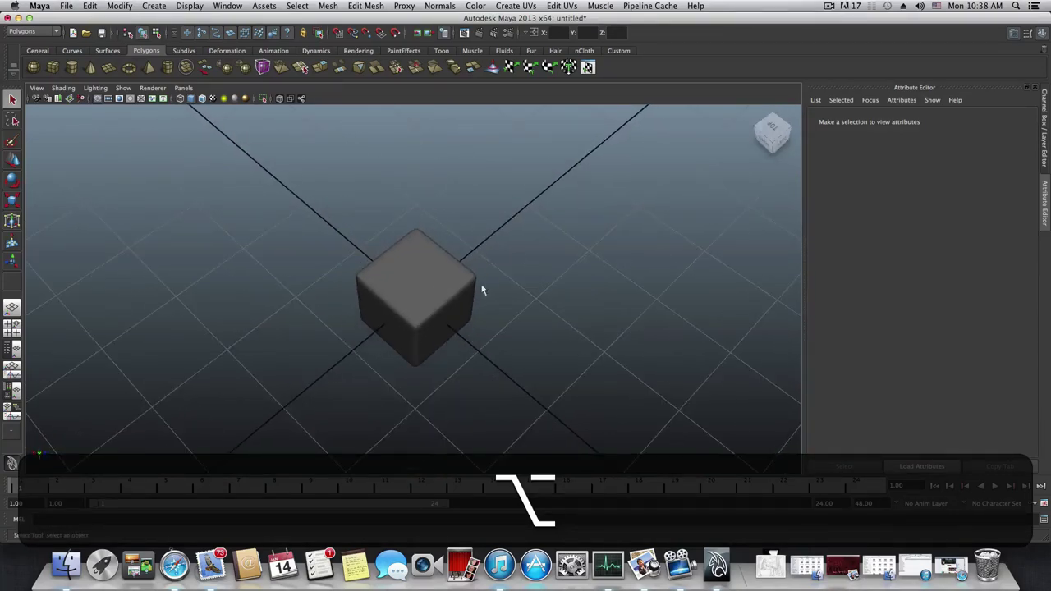
Select the smoothed cube and scale it up uniformly to roughly twice its size
alt+drag(481, 289, 307, 300)
alt+drag(406, 328, 424, 307)
click(424, 307)
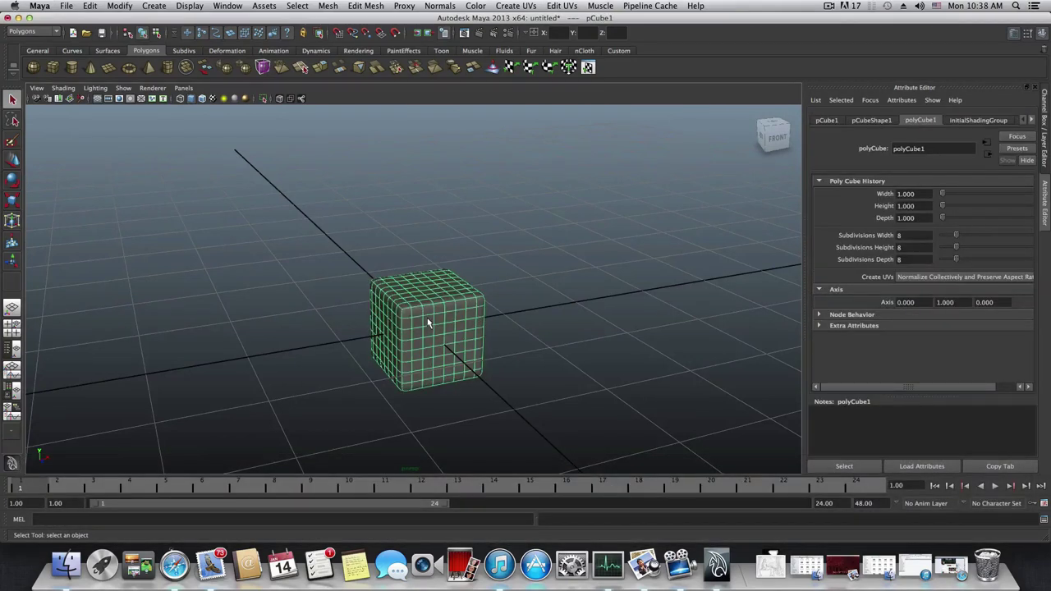
click(13, 201)
drag(423, 326, 506, 341)
alt+right_drag(505, 340, 520, 354)
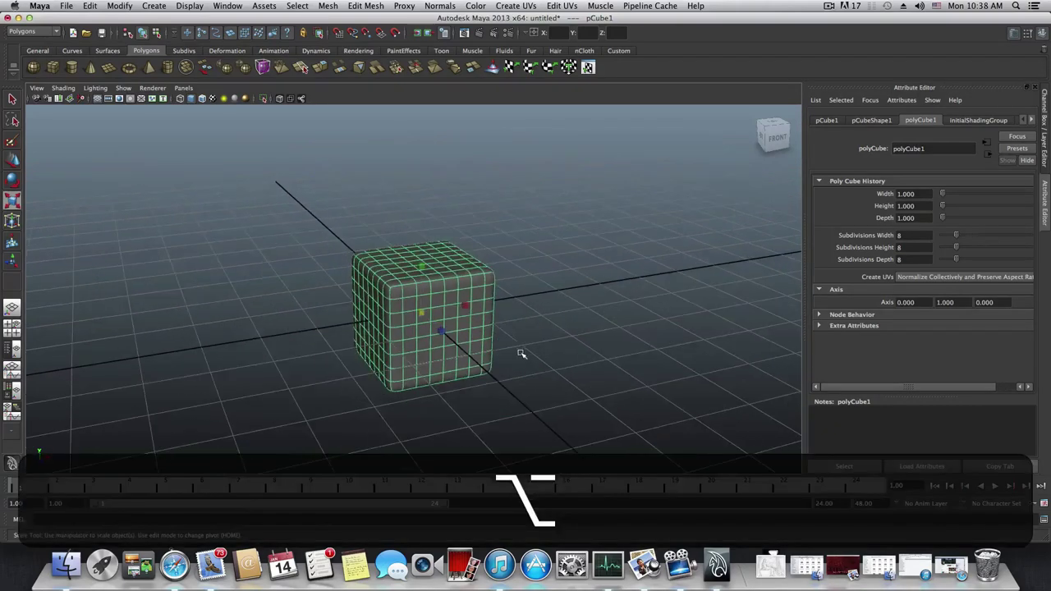
alt+drag(501, 352, 381, 338)
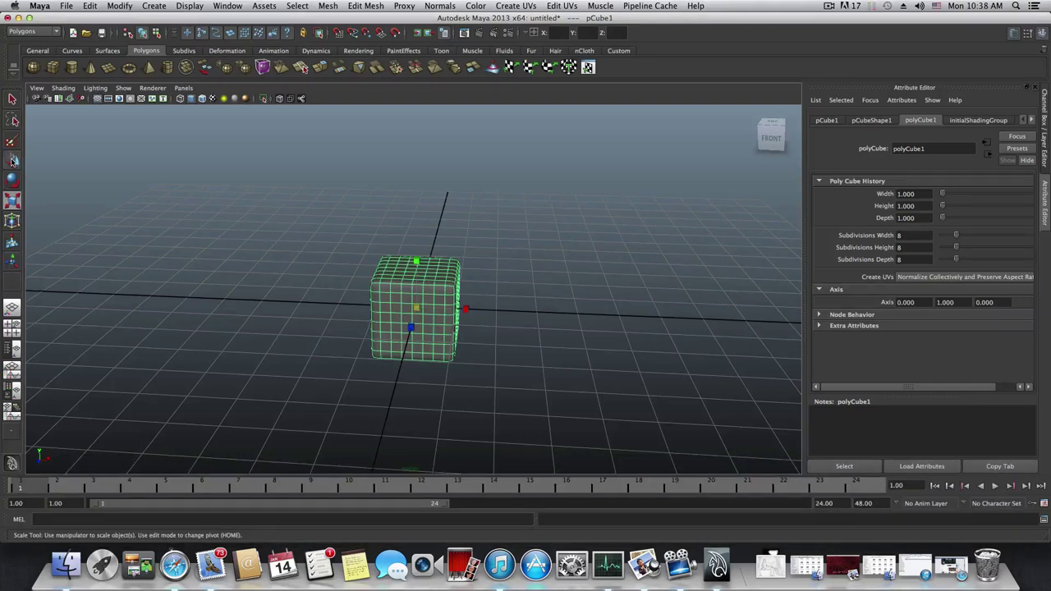
Activate the Move tool for the cube and choose U.S. as the keyboard input source
click(12, 160)
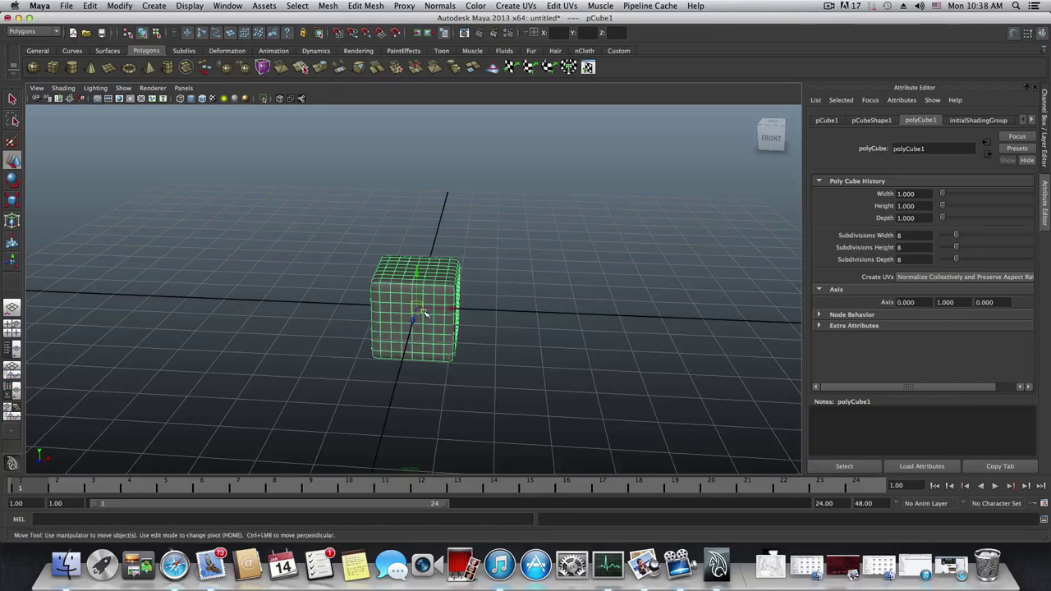
click(934, 7)
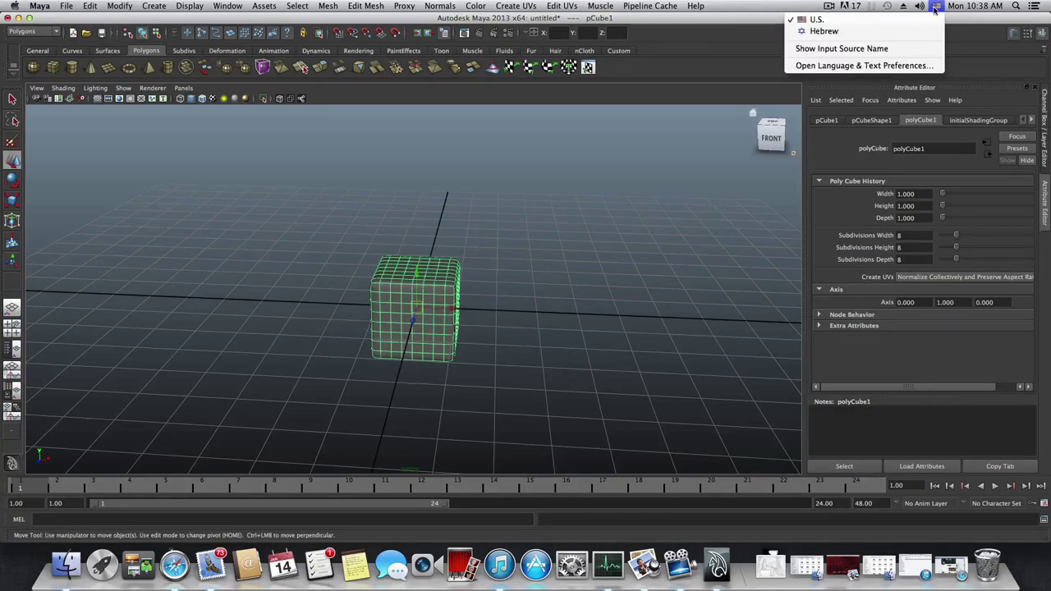
click(936, 7)
click(935, 7)
click(935, 7)
click(936, 7)
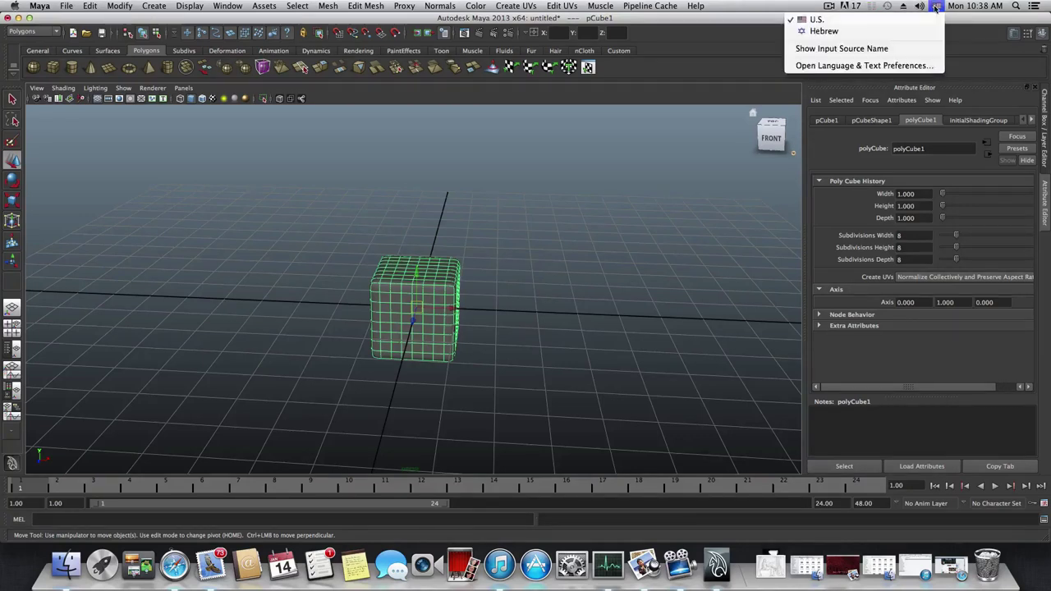
click(827, 21)
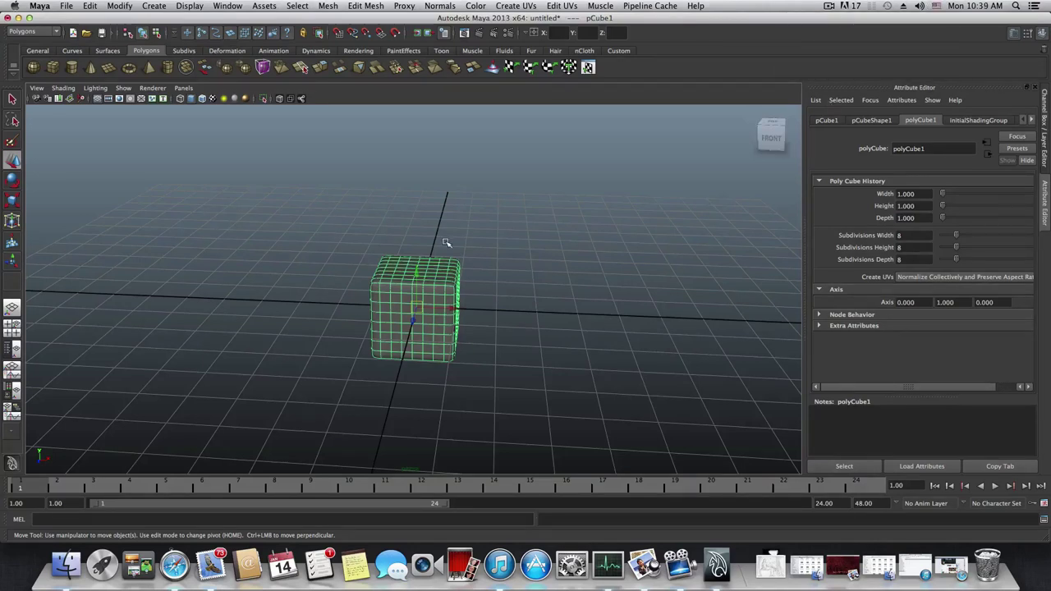
Try to duplicate the cube three times, placing the copies side by side in a row along the X axis
key(shift)
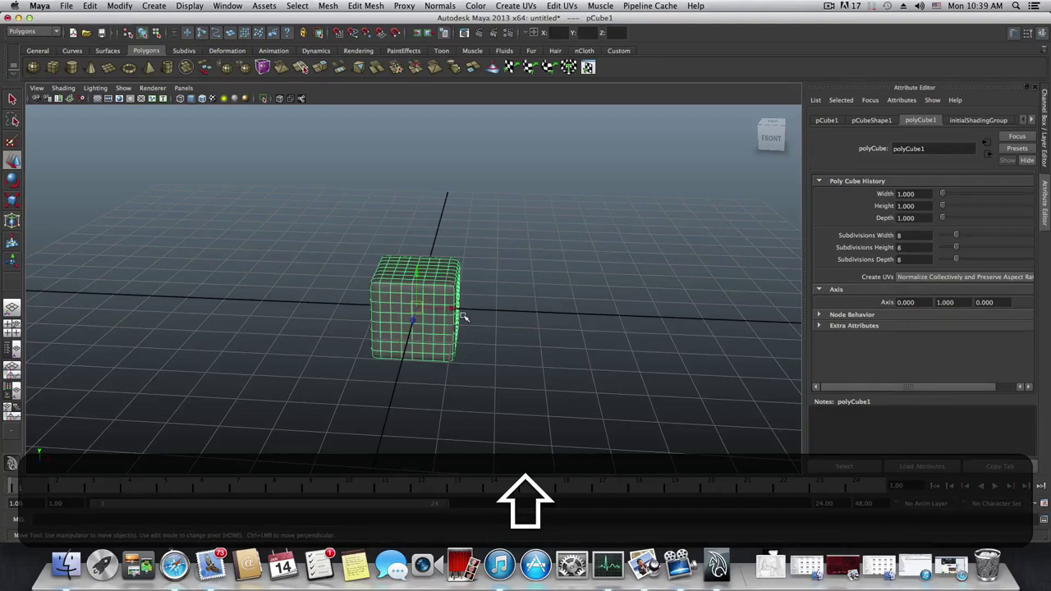
key(ctrl+d)
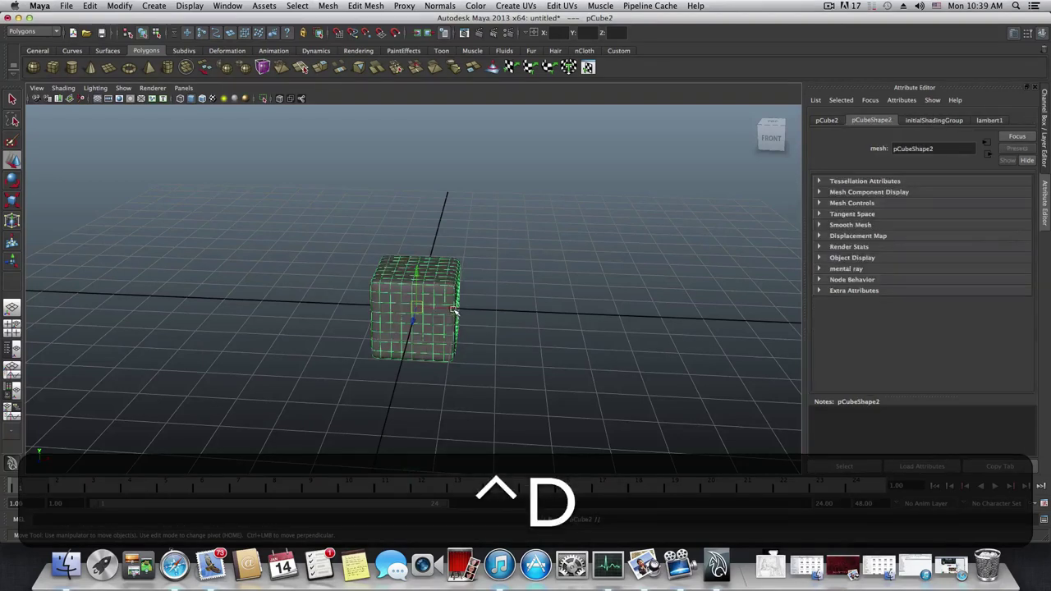
drag(454, 310, 539, 311)
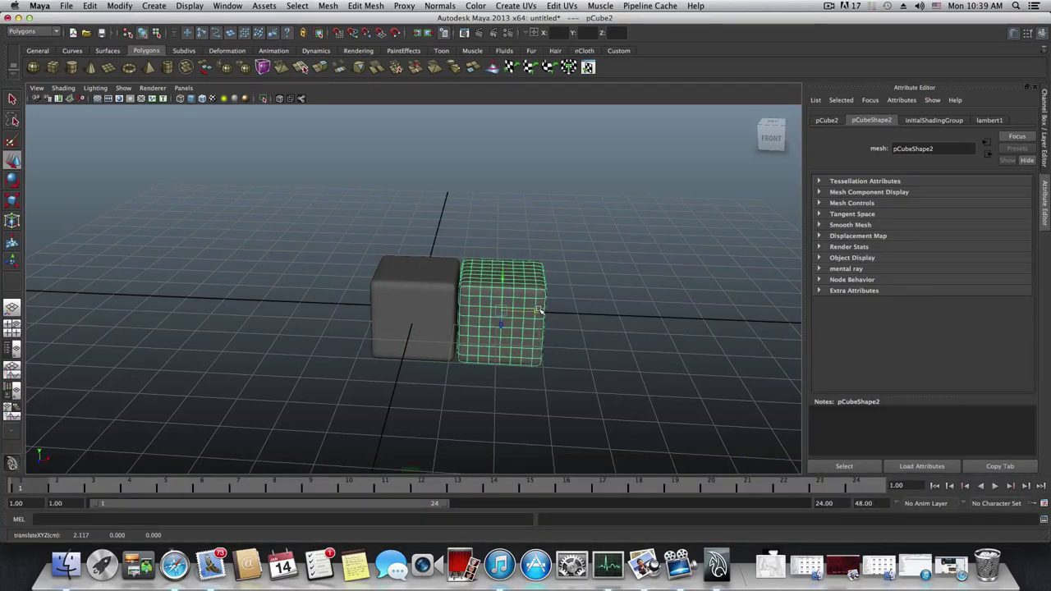
key(ctrl)
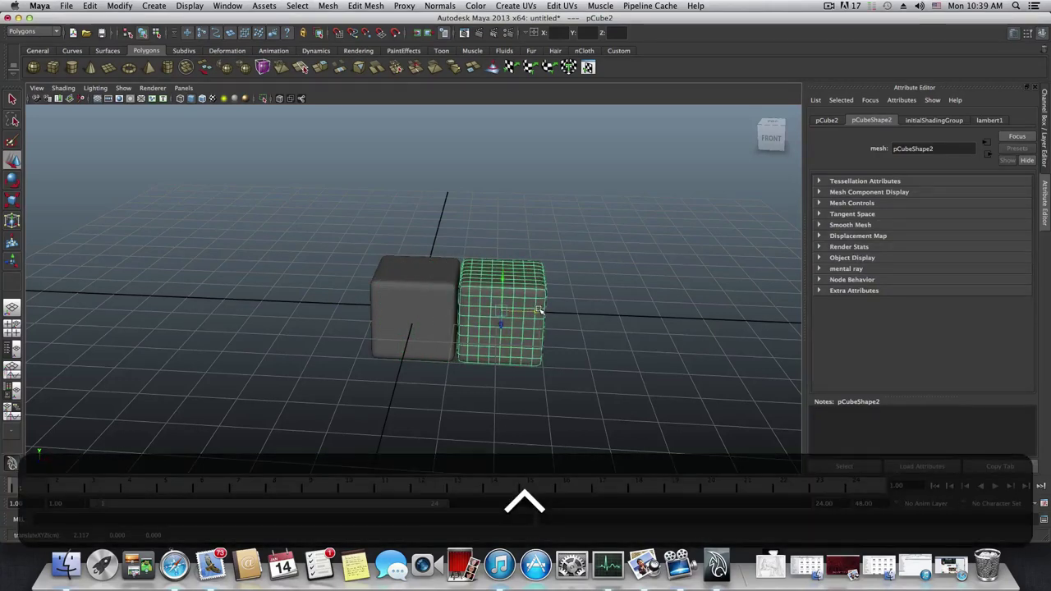
key(ctrl+d)
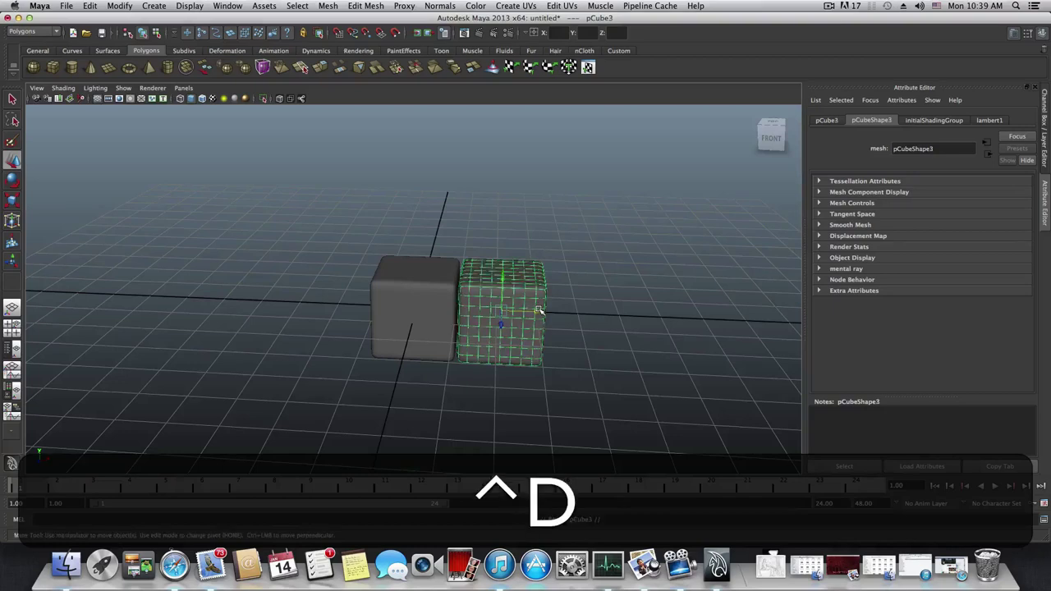
drag(539, 310, 720, 321)
key(ctrl)
key(ctrl+d)
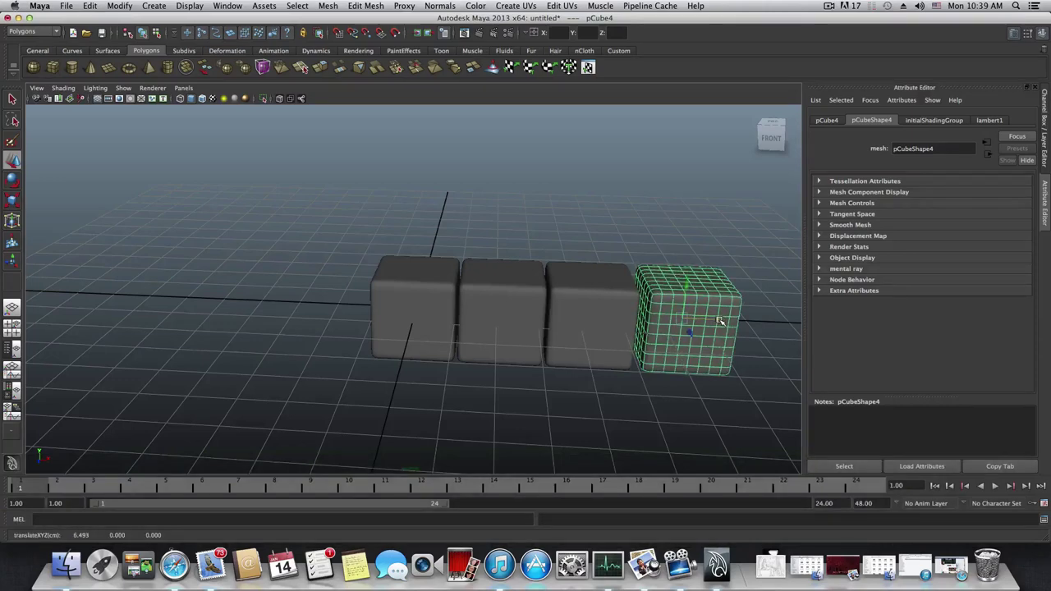
Undo all the duplicated cubes and their moves, back to the single original cube
key(super+z)
key(super+z)
key(super+z)
key(super+z)
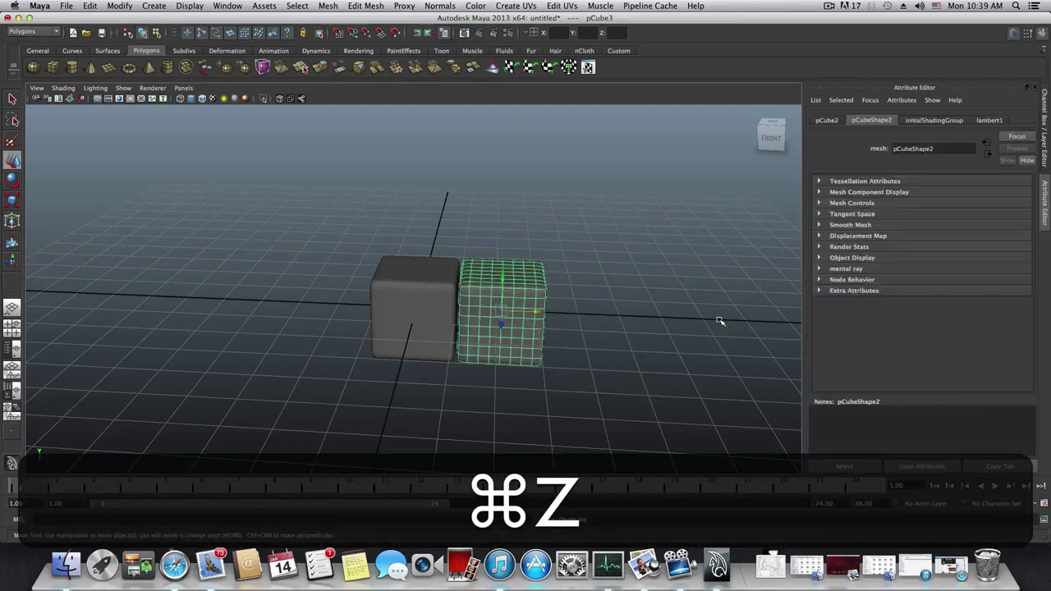
key(super+z)
key(super+z)
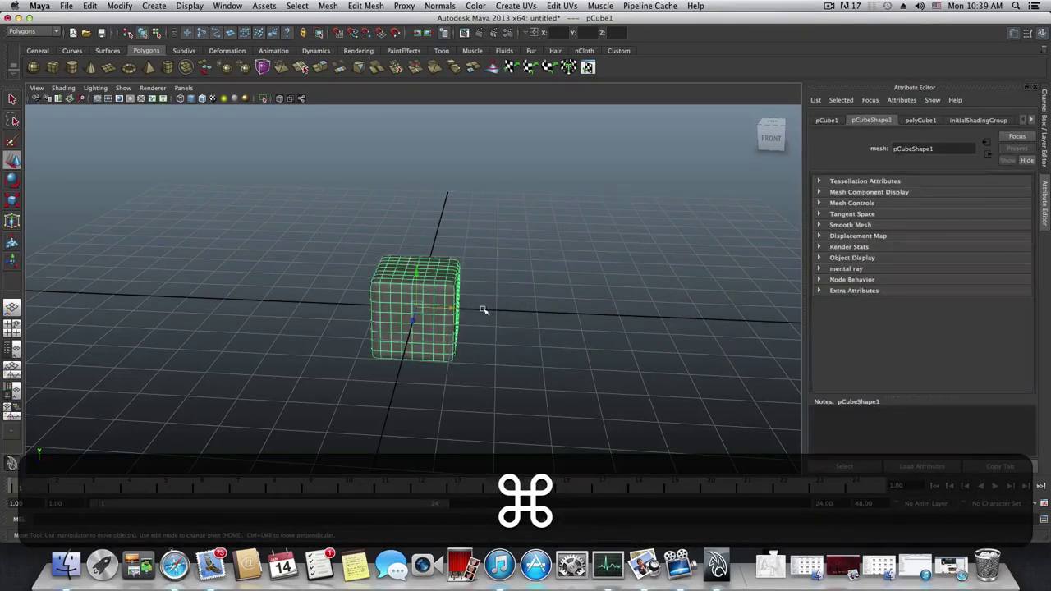
Reselect the original cube, apply Duplicate with Transform and move the copy about 2.09 cm along X so it sits beside the original
click(484, 309)
click(419, 297)
mouse_move(430, 316)
alt+mouse_down()
mouse_move(454, 321)
mouse_move(441, 351)
mouse_move(423, 315)
alt+mouse_up()
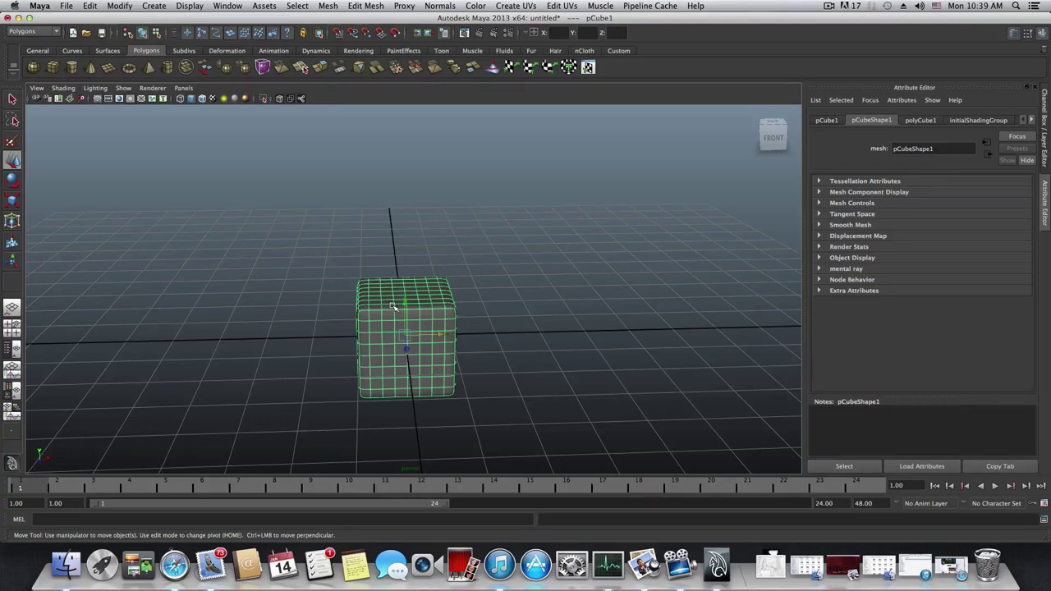
key(shift)
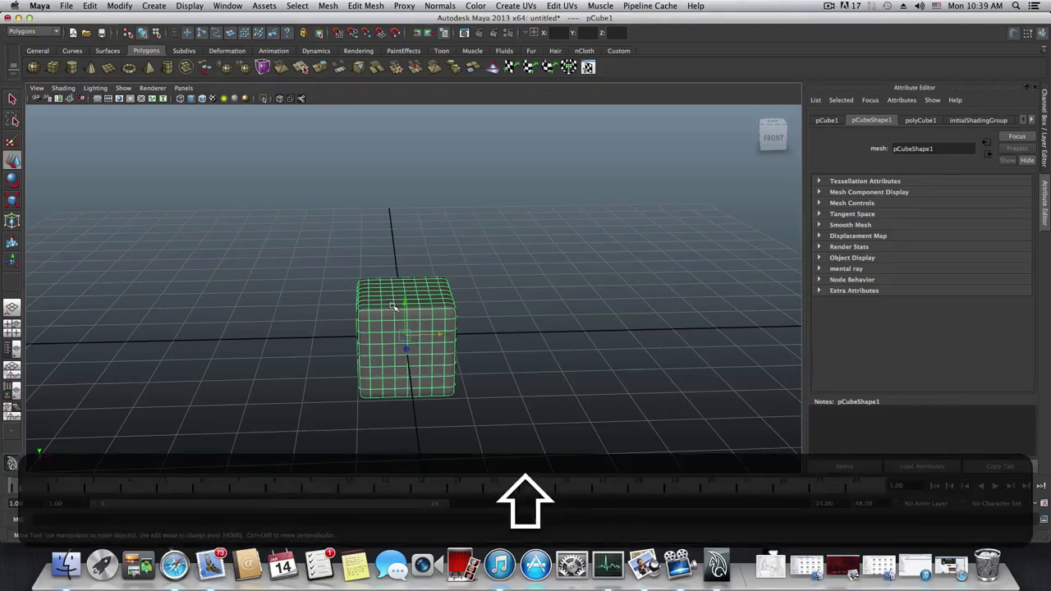
key(shift+d)
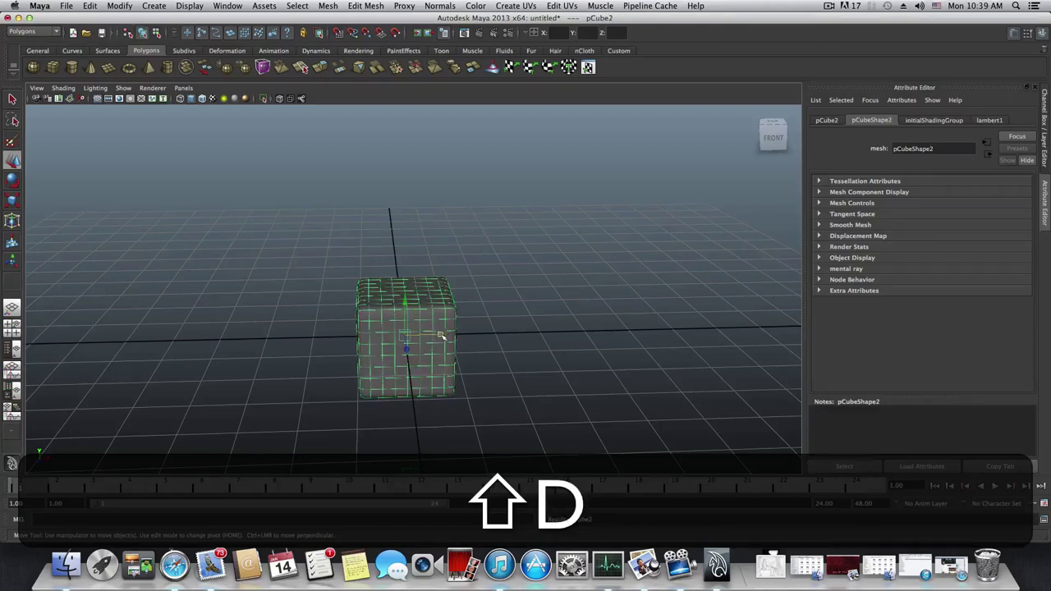
drag(442, 336, 536, 340)
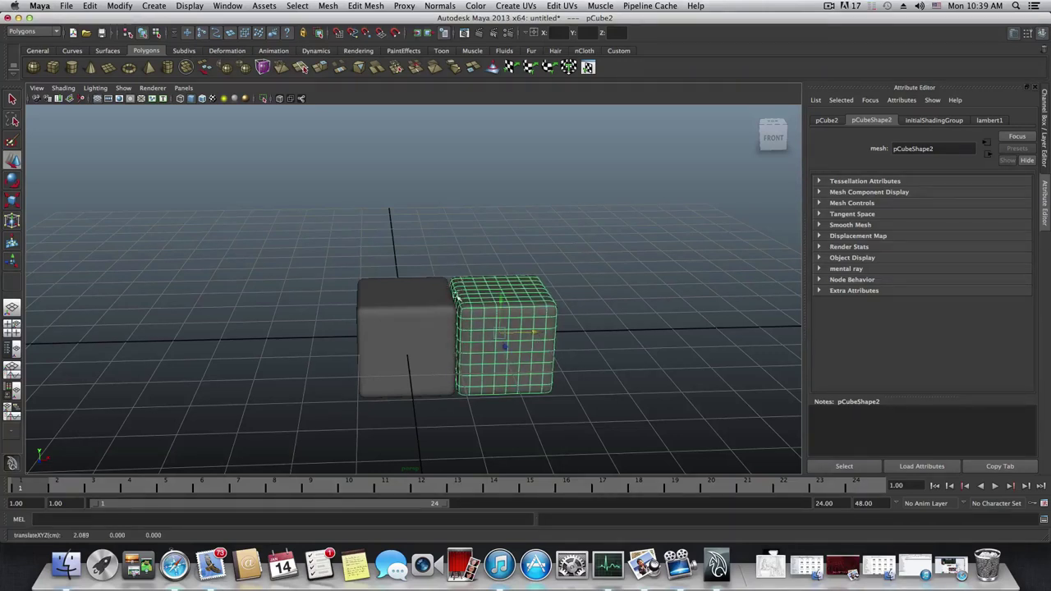
Repeat Duplicate with Transform on the latest copy until the evenly spaced row along X has 27 cubes
key(shift)
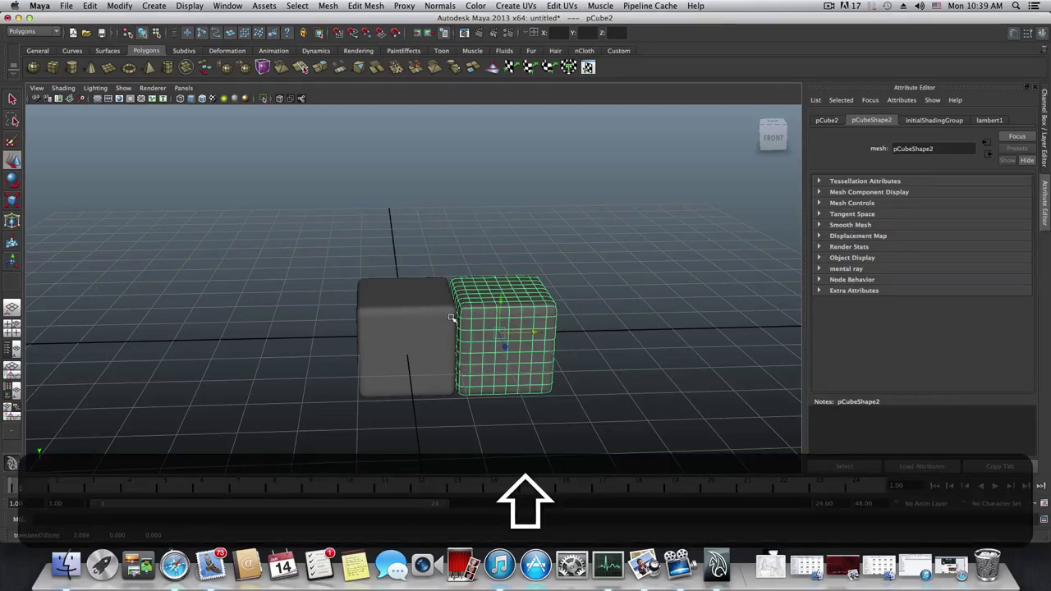
key(shift+d)
key(shift+d)
key(shift+d)
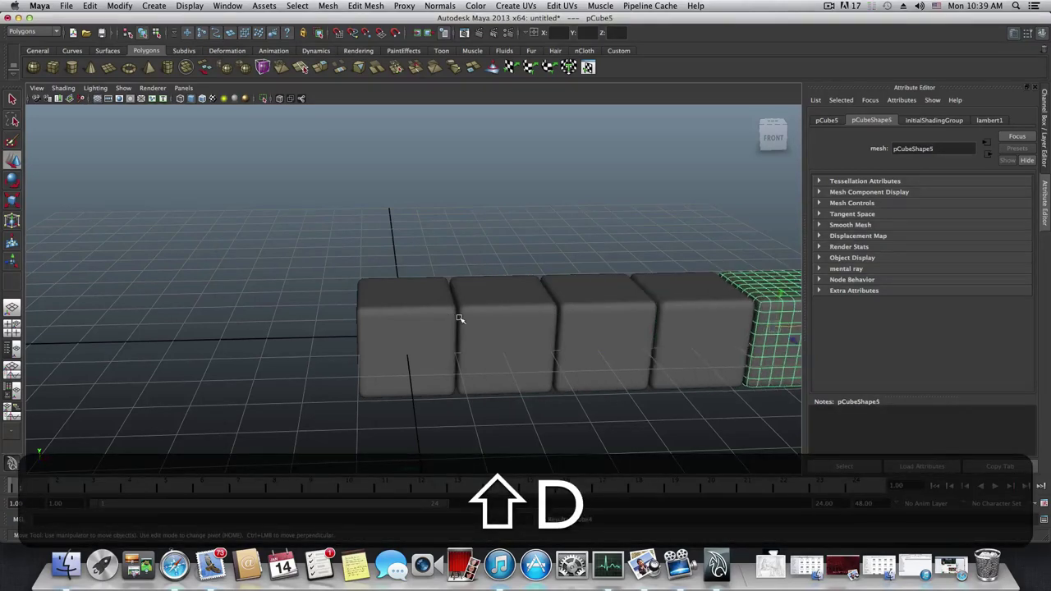
scroll(460, 317, down, 5)
key(shift+d)
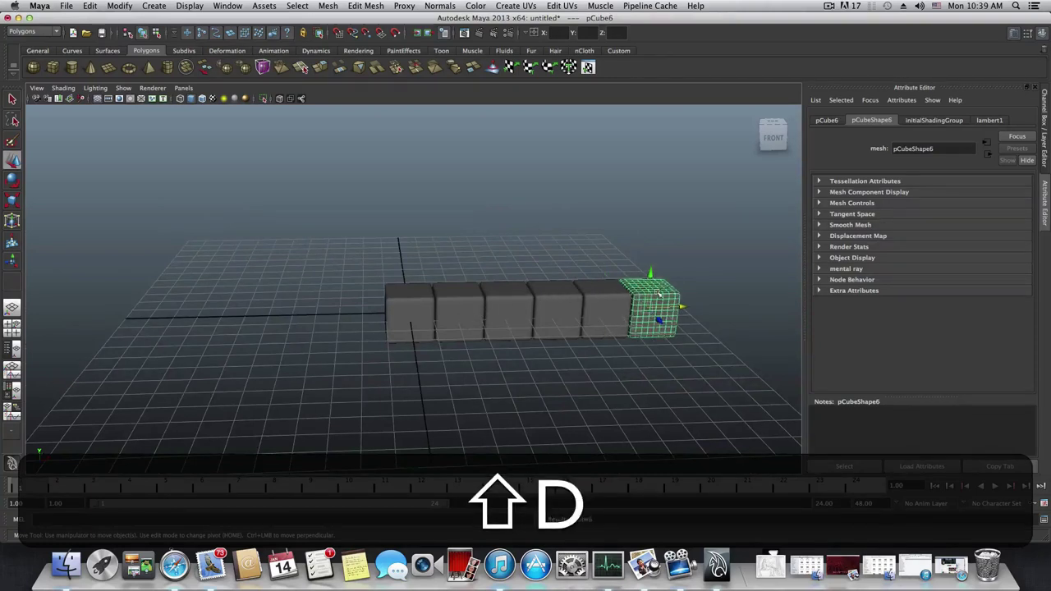
key(shift+d)
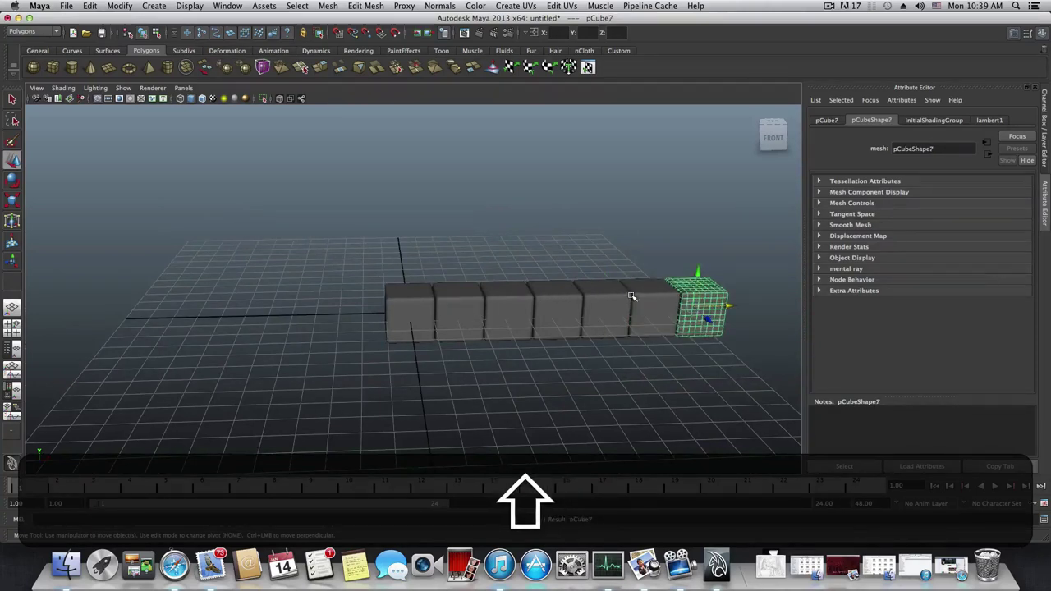
key(shift+d)
key(shift+d)
scroll(631, 295, down, 3)
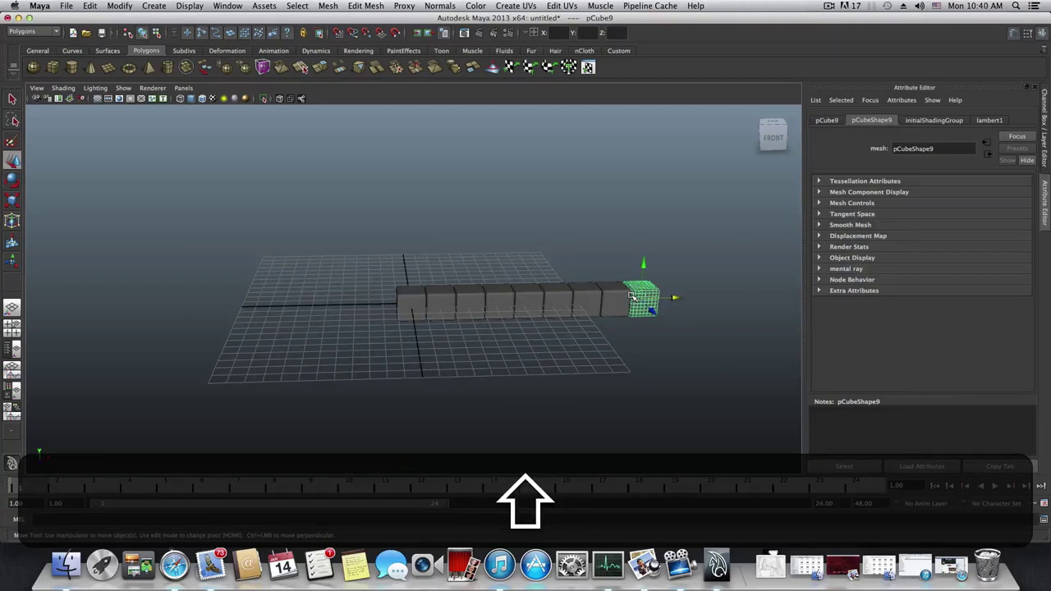
key(shift+d)
key(shift+d)
key(shift+d)
key(shift+d)
key(shift+d)
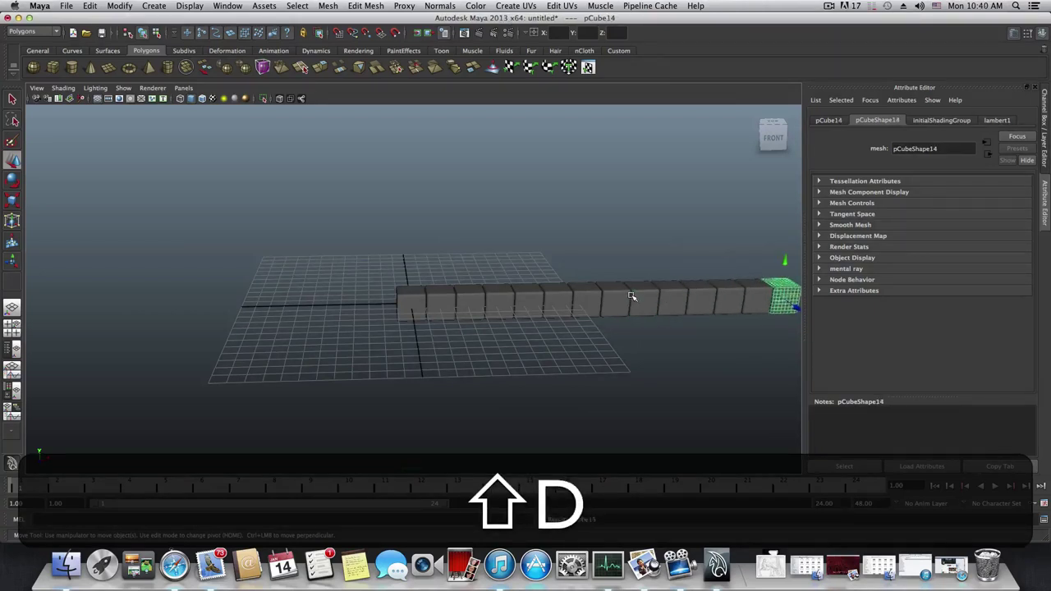
key(shift+d)
scroll(630, 295, down, 3)
key(shift+d)
key(shift+d)
key(shift+d)
key(shift+d)
key(shift+d)
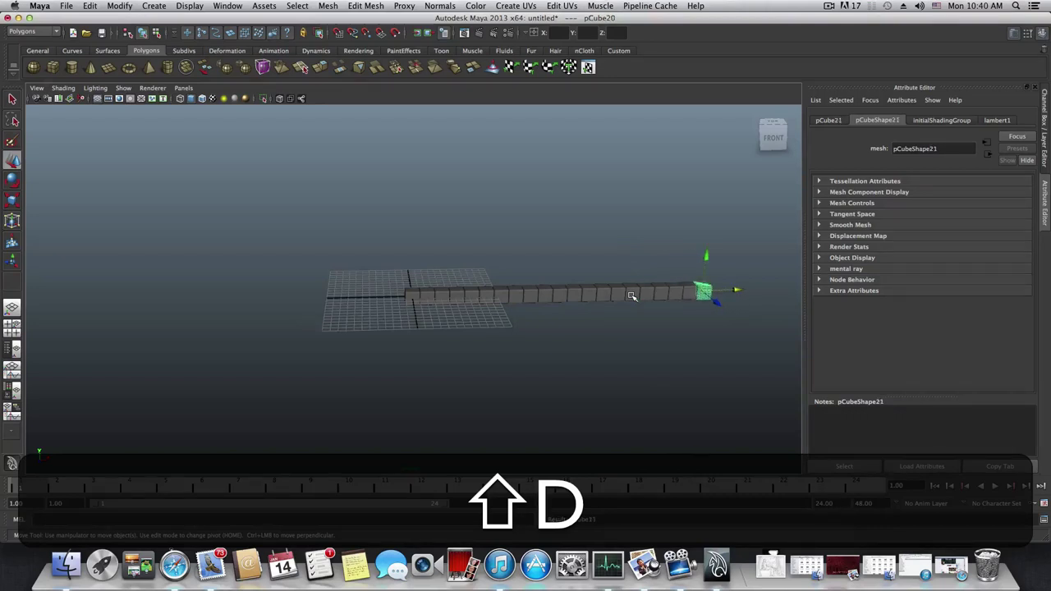
key(shift+d)
key(shift+d)
key(shift+d)
key(shift+d)
key(shift+d)
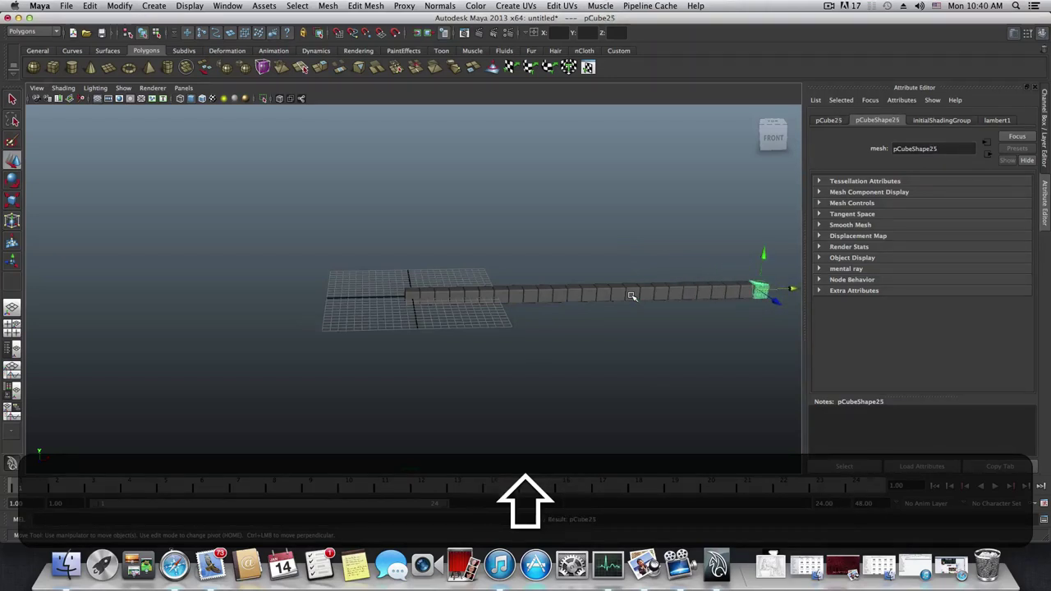
key(shift+d)
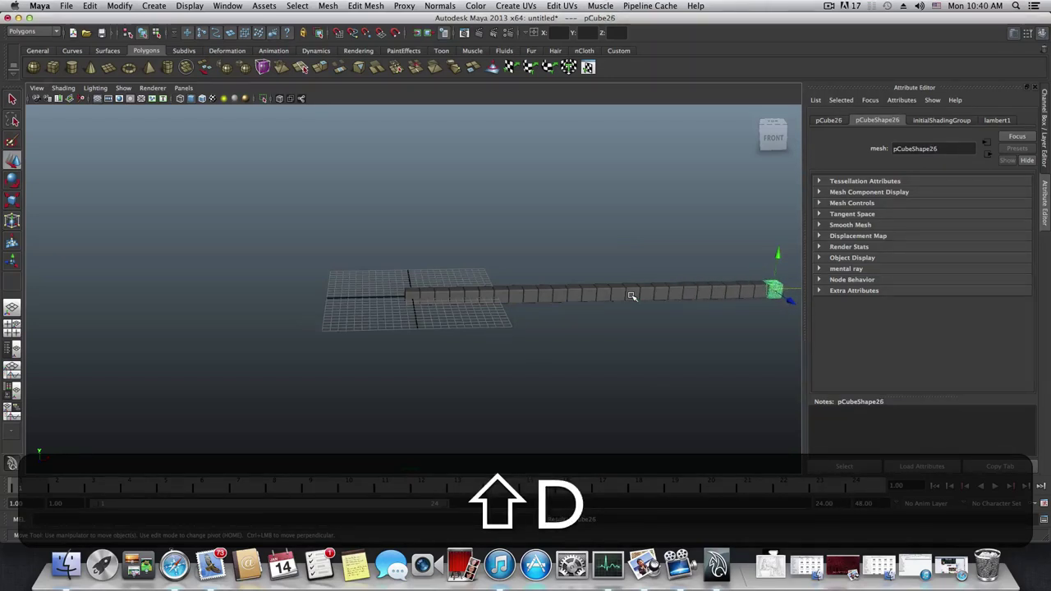
key(shift+d)
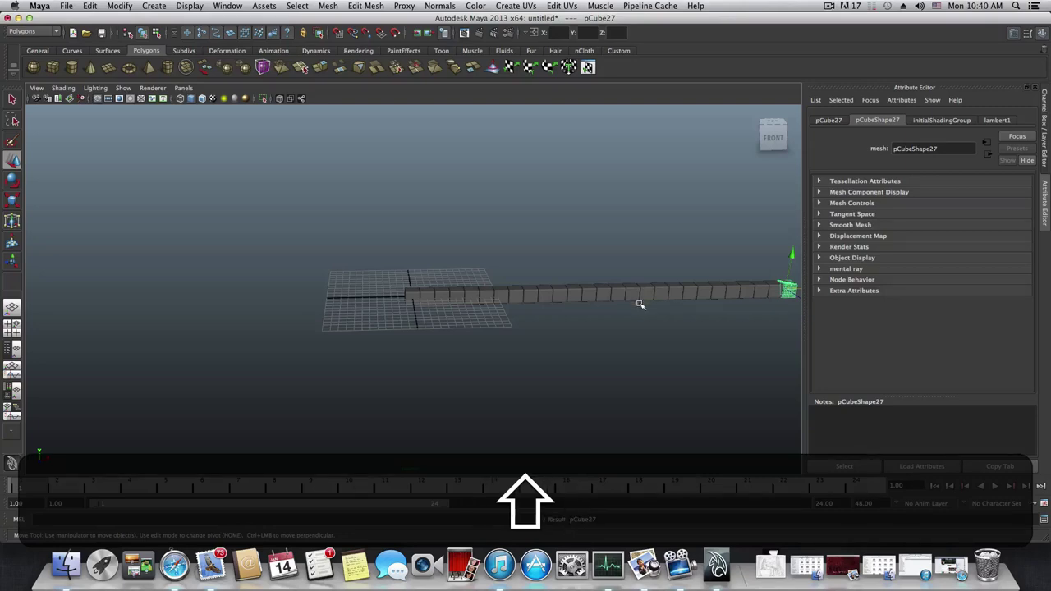
Select the whole row of cubes and move it to the grid's edge, with the end cube at about X 31.5, Z 11
alt+drag(575, 305, 456, 328)
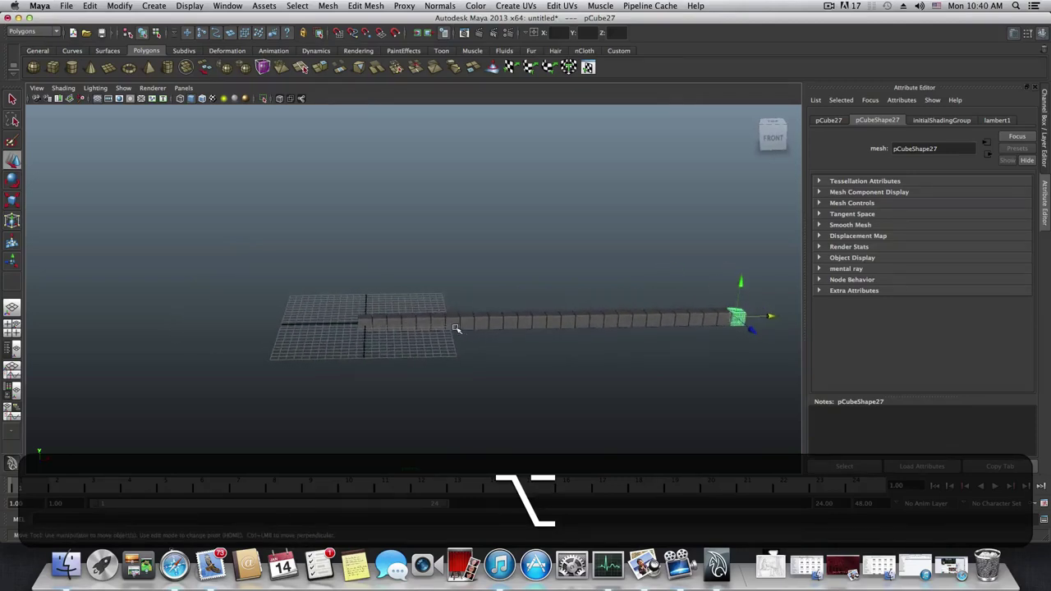
alt+drag(321, 307, 463, 343)
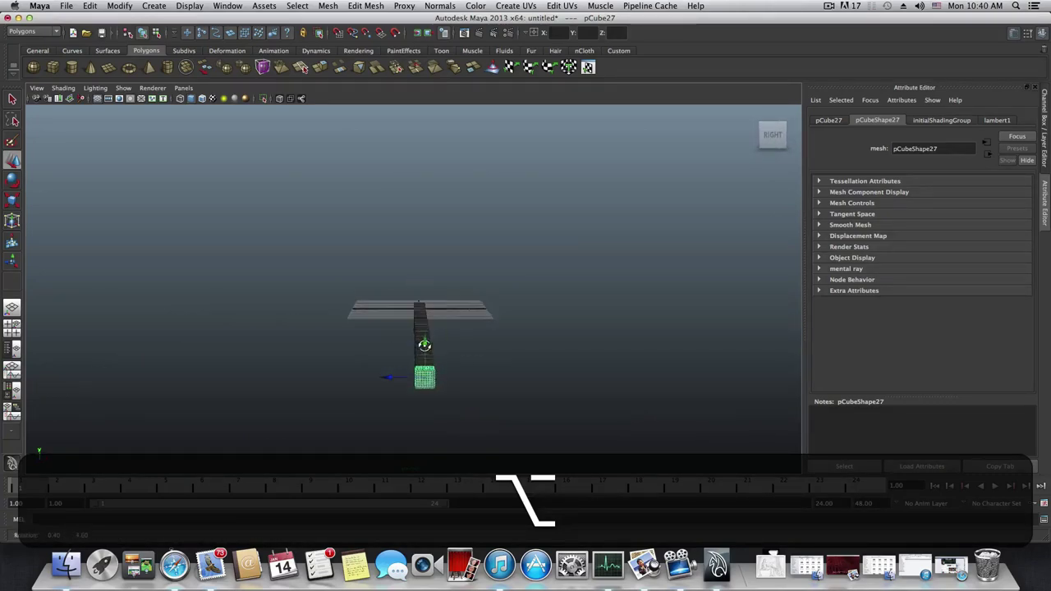
drag(383, 278, 550, 371)
alt+drag(678, 351, 639, 370)
drag(547, 427, 417, 446)
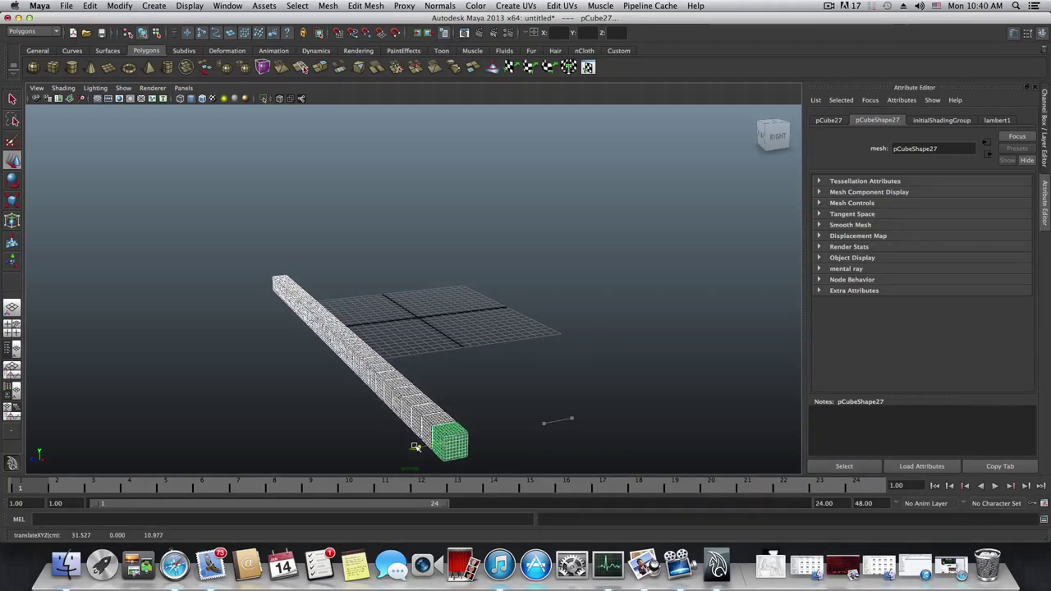
Apply Duplicate with Transform to the selected row of cubes and move the copy about 2.08 cm along negative Z, directly beside the original
alt+drag(383, 416, 547, 409)
alt+drag(718, 376, 522, 372)
click(709, 377)
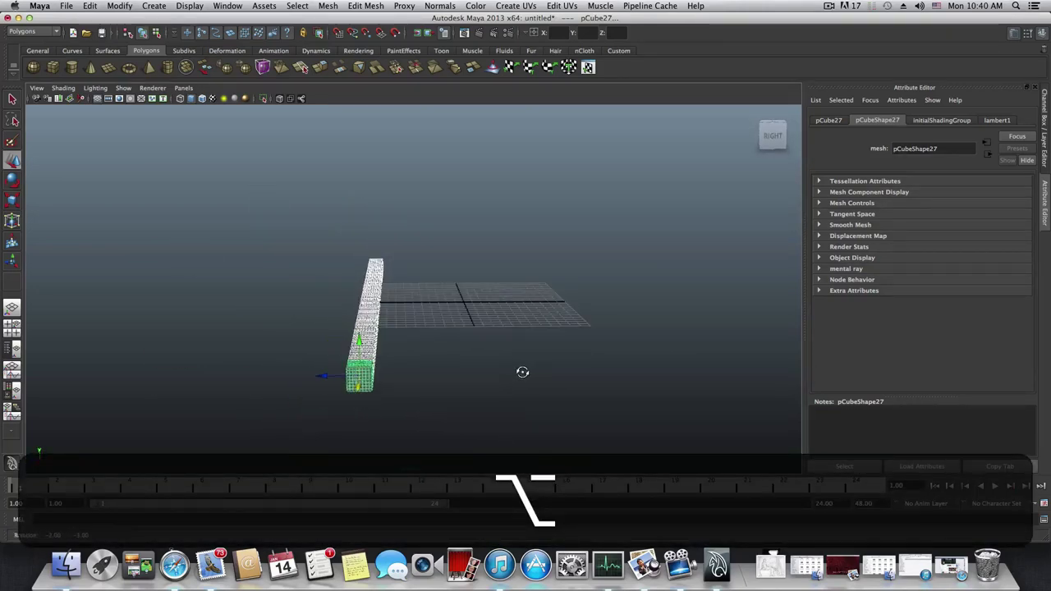
key(shift)
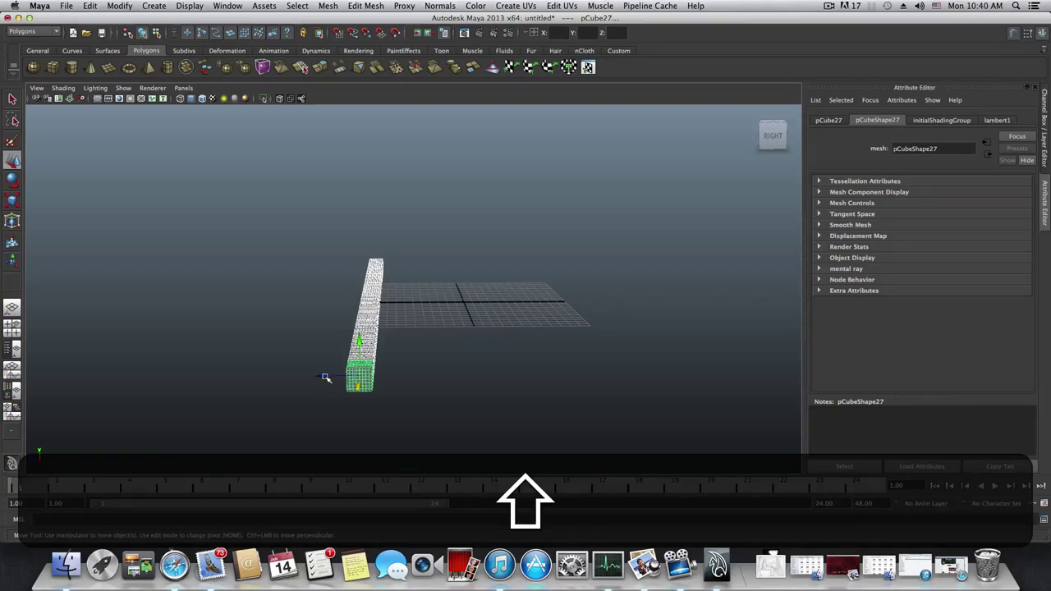
key(shift+d)
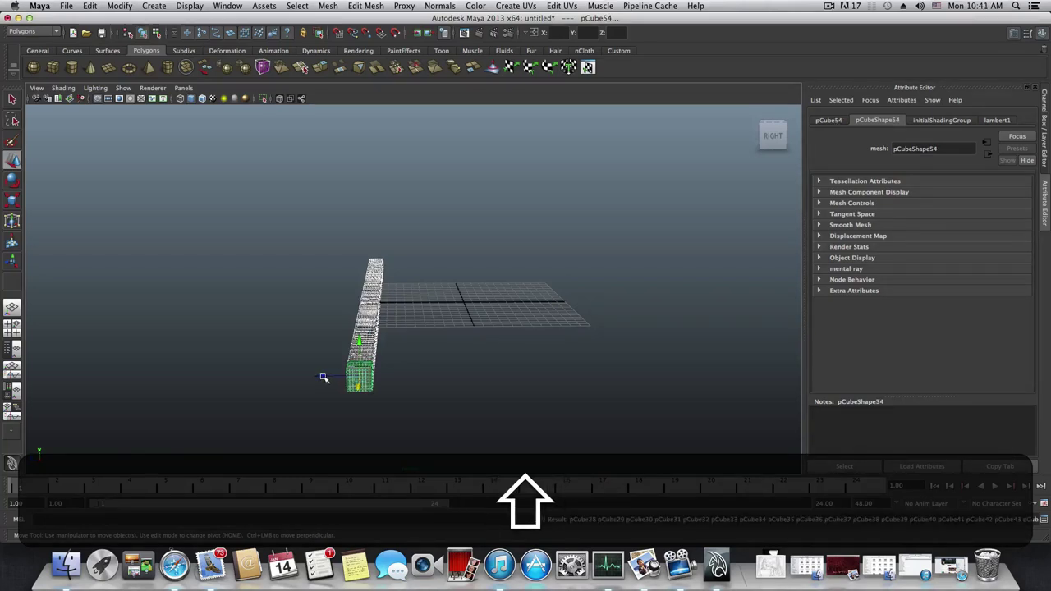
alt+middle_drag(324, 376, 361, 356)
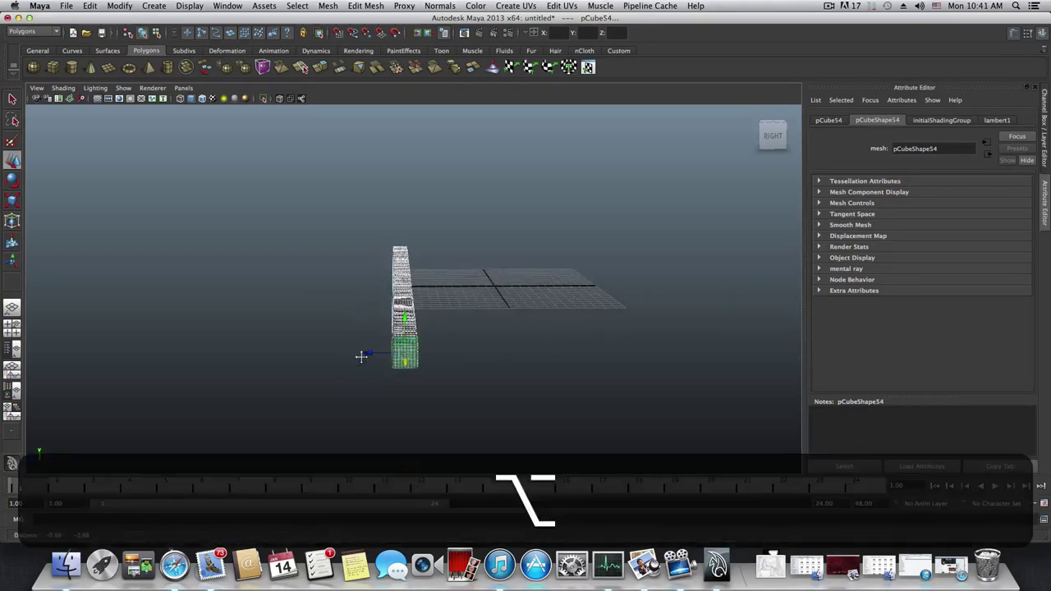
alt+right_drag(362, 356, 372, 398)
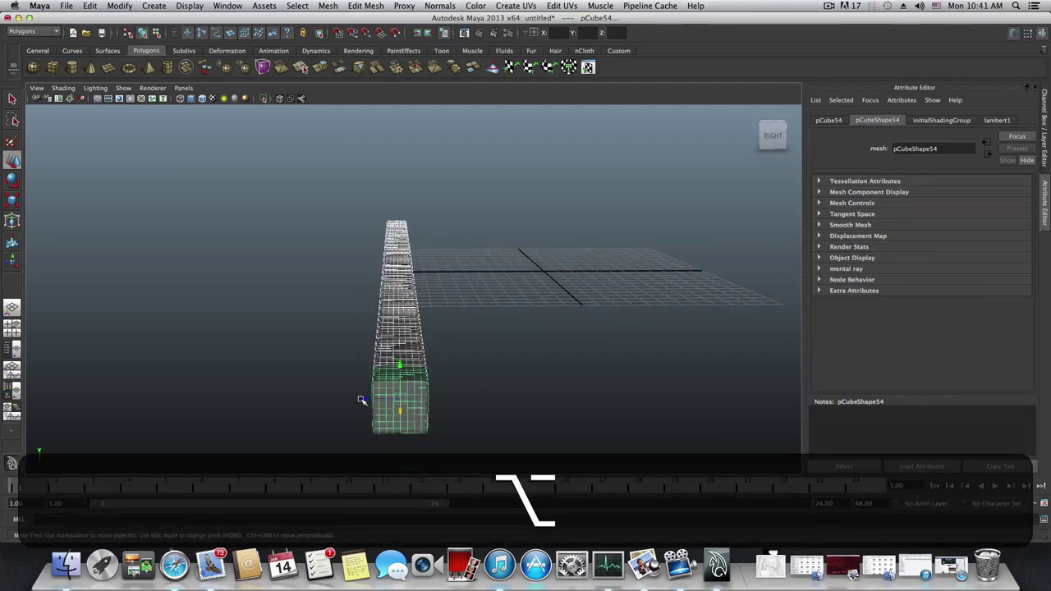
middle_drag(361, 400, 417, 400)
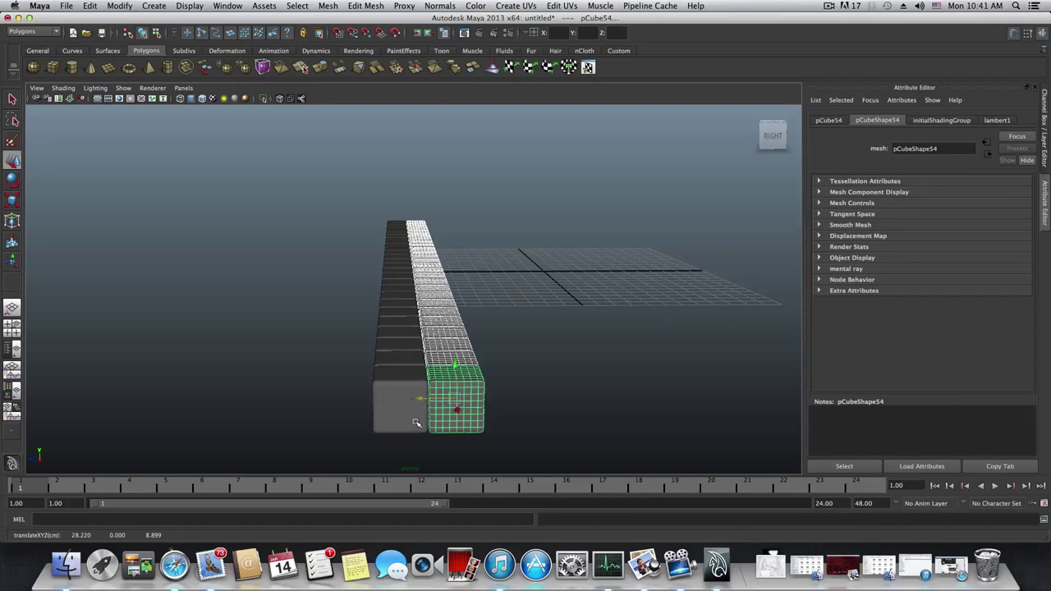
Repeat Duplicate with Transform on the latest row until the field has 12 evenly spaced rows along Z
key(shift)
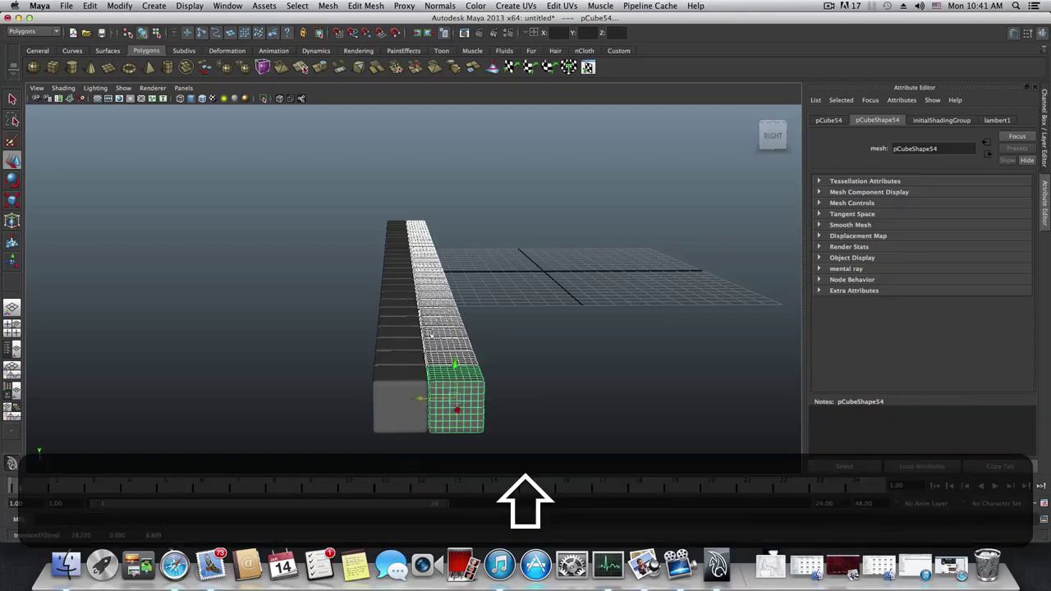
key(shift+d)
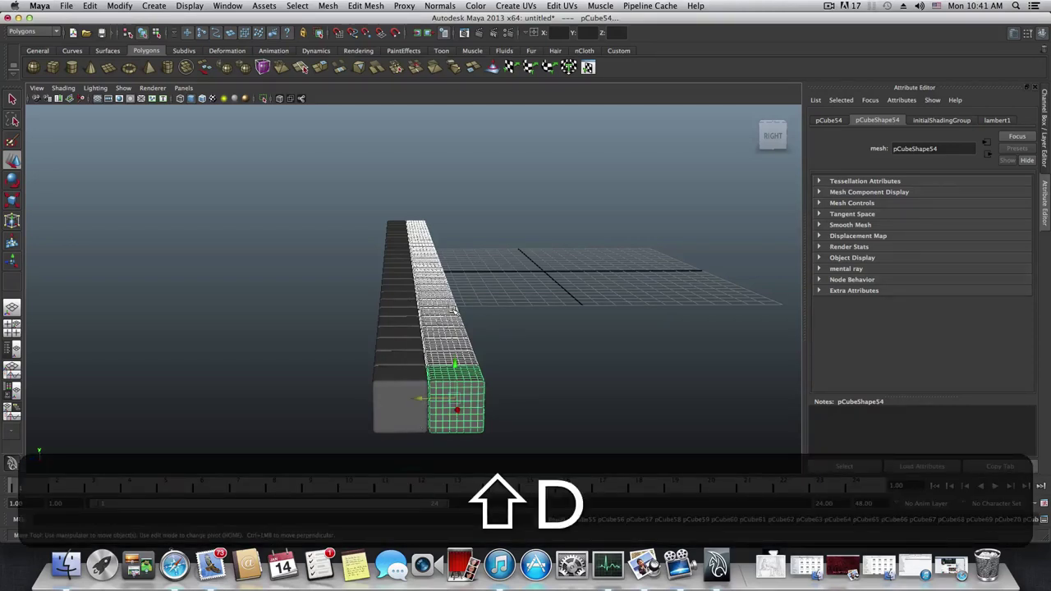
key(shift+d)
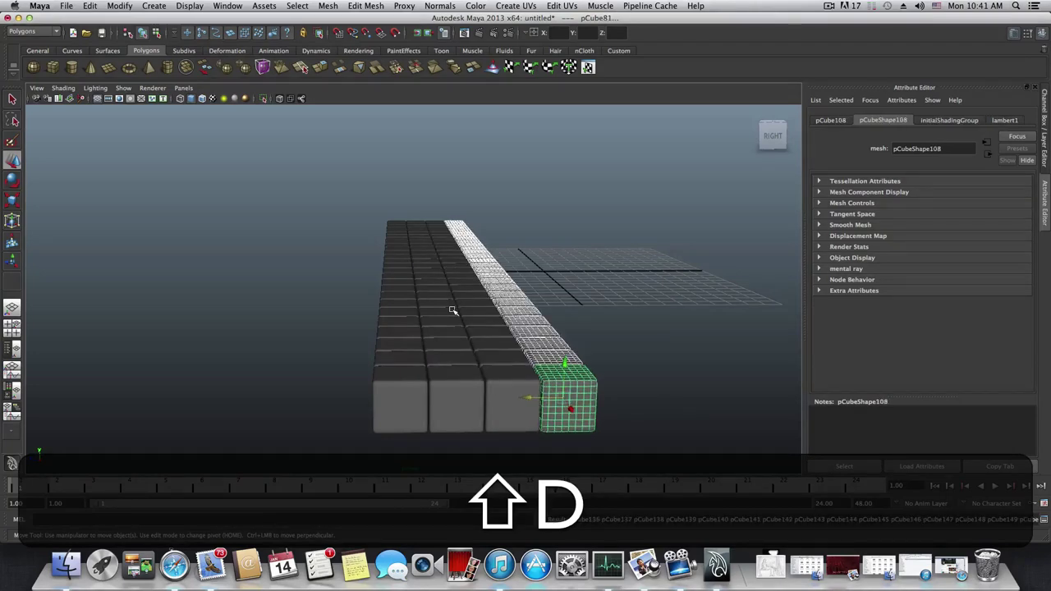
key(shift+d)
key(shift+d)
key(shift+d)
key(shift+d)
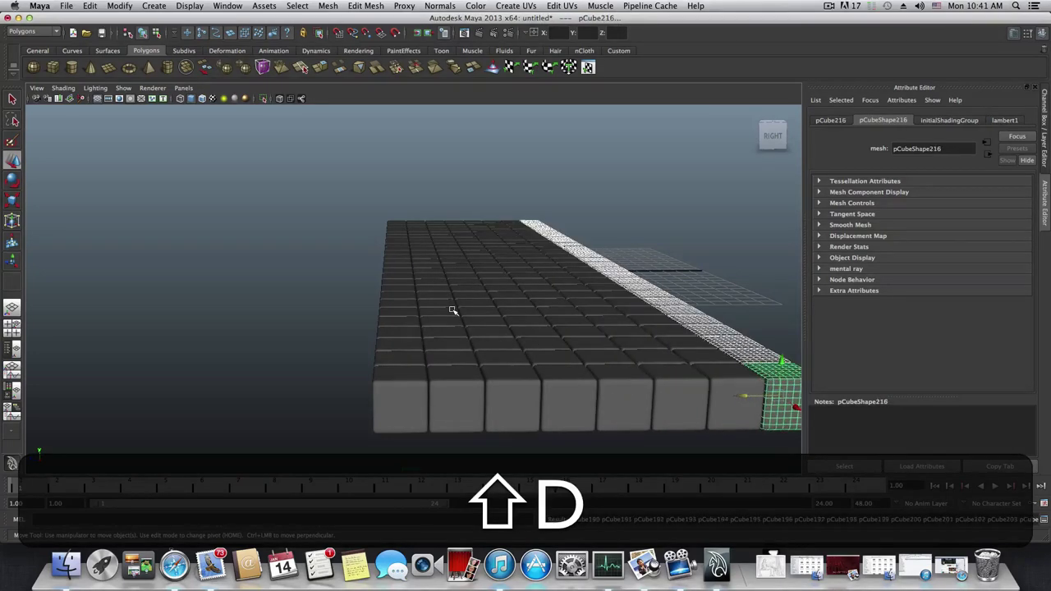
key(shift+d)
key(shift+d)
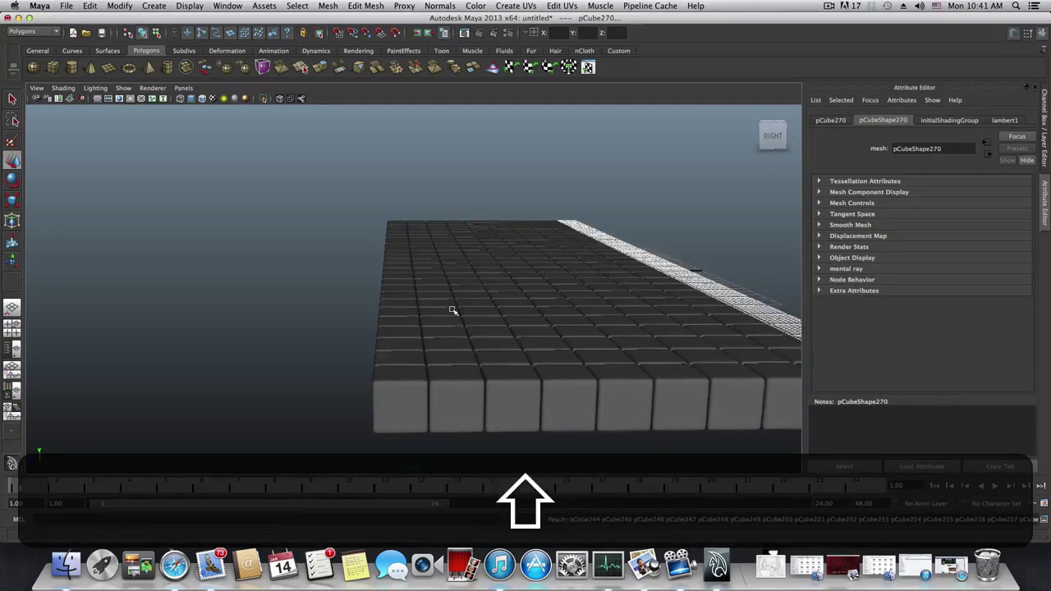
scroll(451, 310, down, 3)
alt+drag(451, 310, 485, 312)
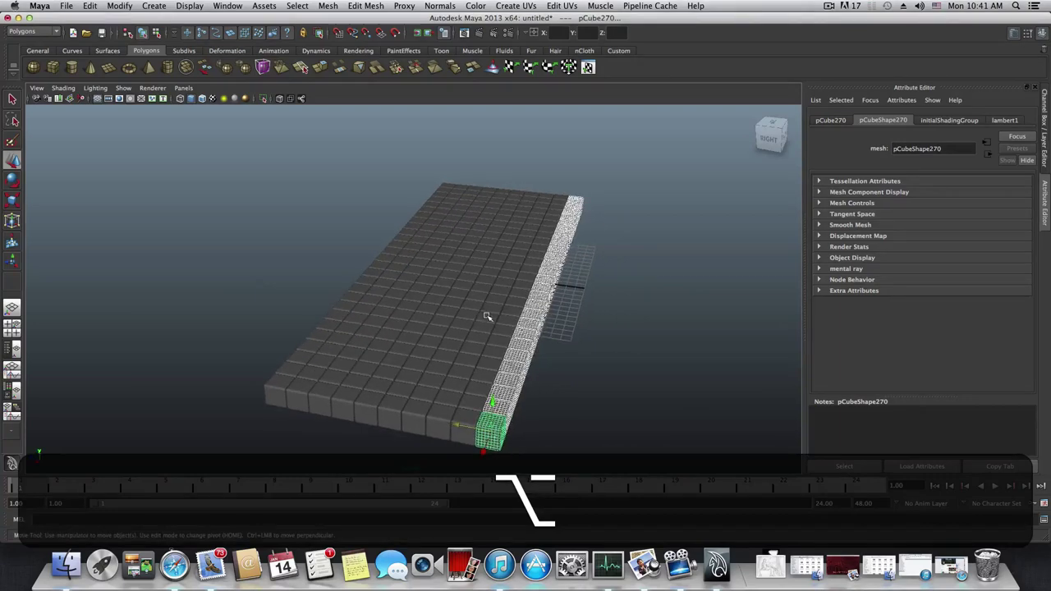
key(shift+f)
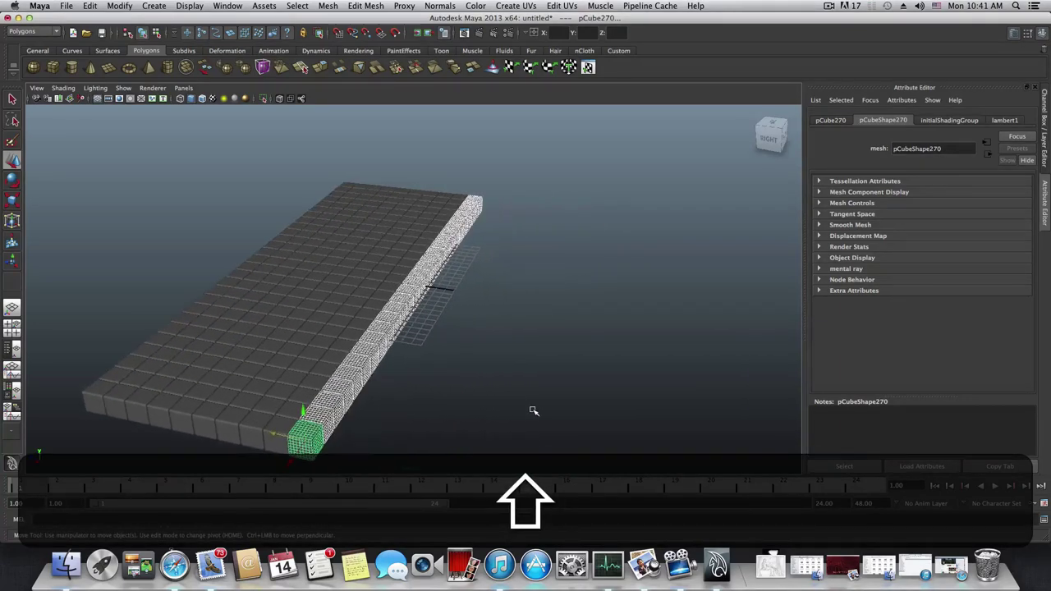
key(shift+d)
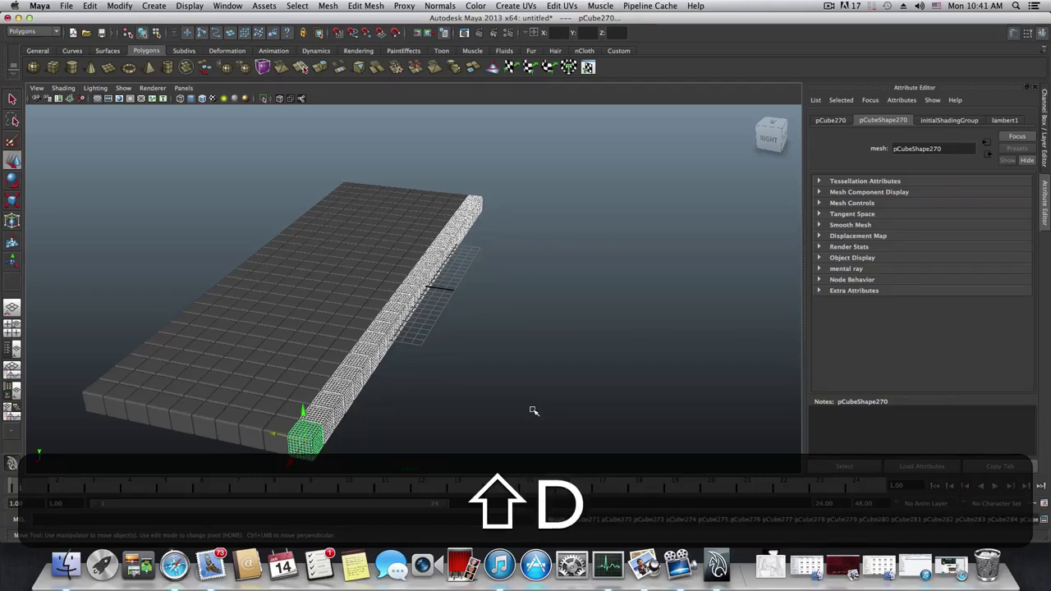
key(shift+d)
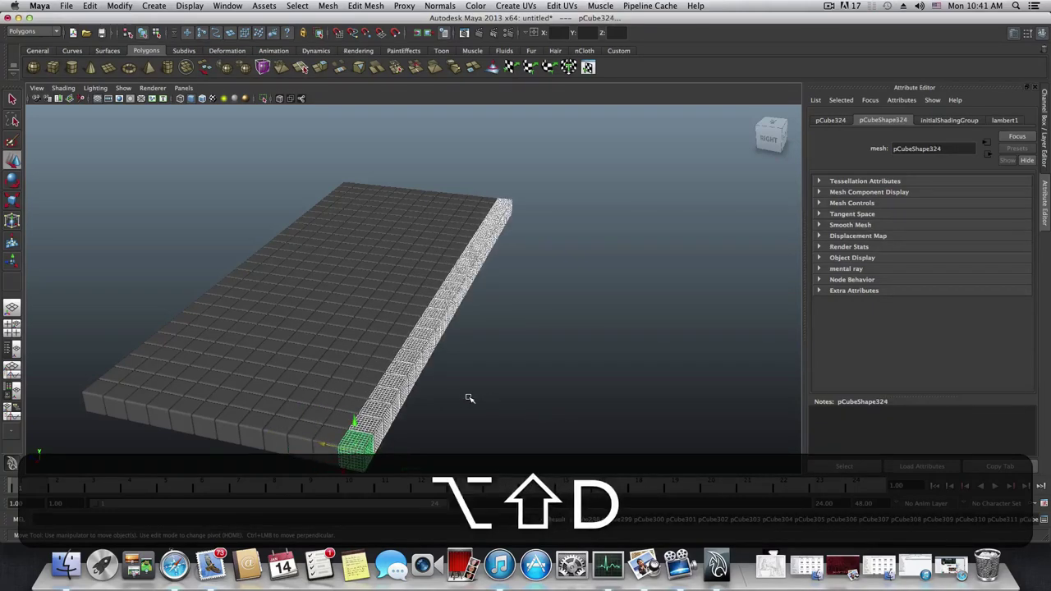
Select all the cubes in the field, delete their construction history and clear the selection
alt+drag(469, 398, 333, 343)
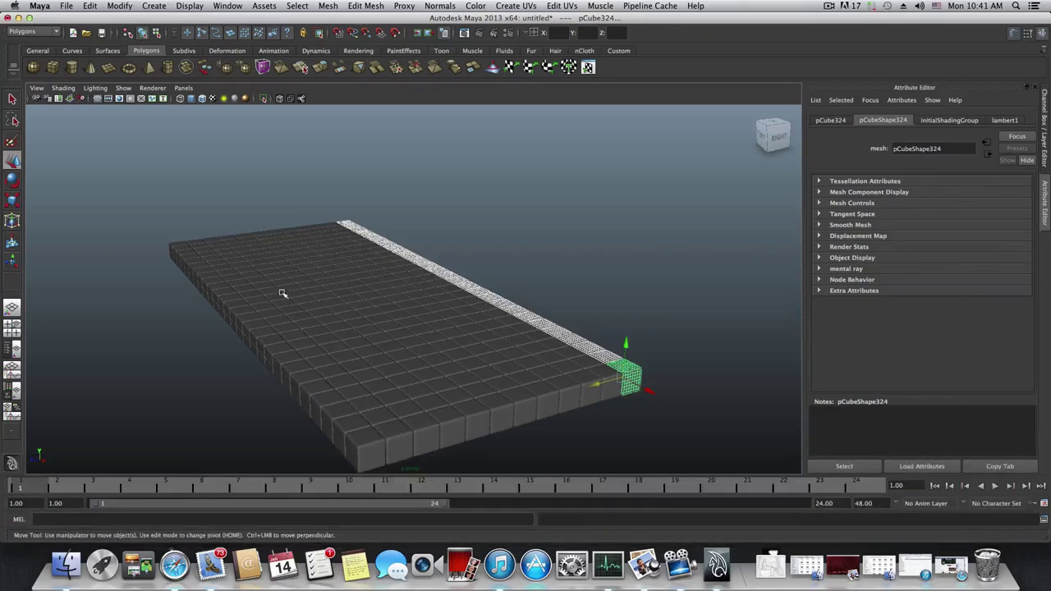
drag(285, 283, 727, 479)
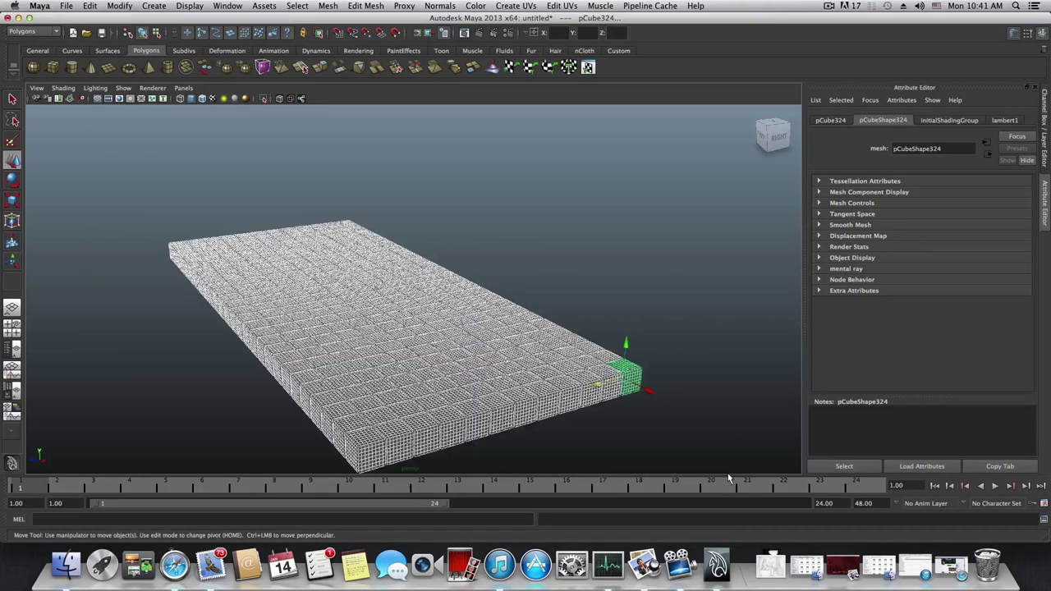
click(92, 8)
mouse_move(134, 133)
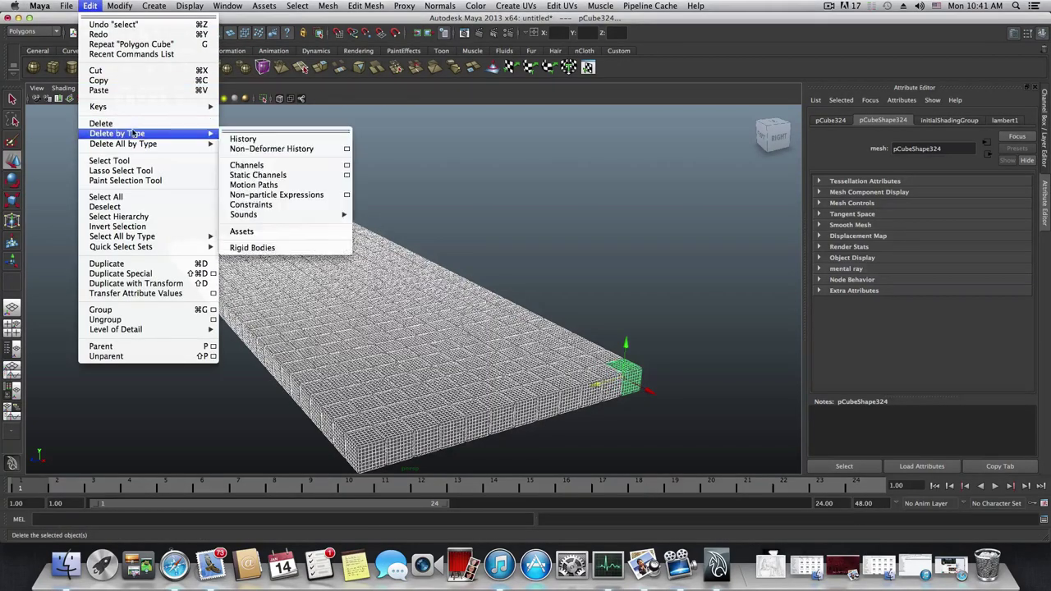
click(261, 137)
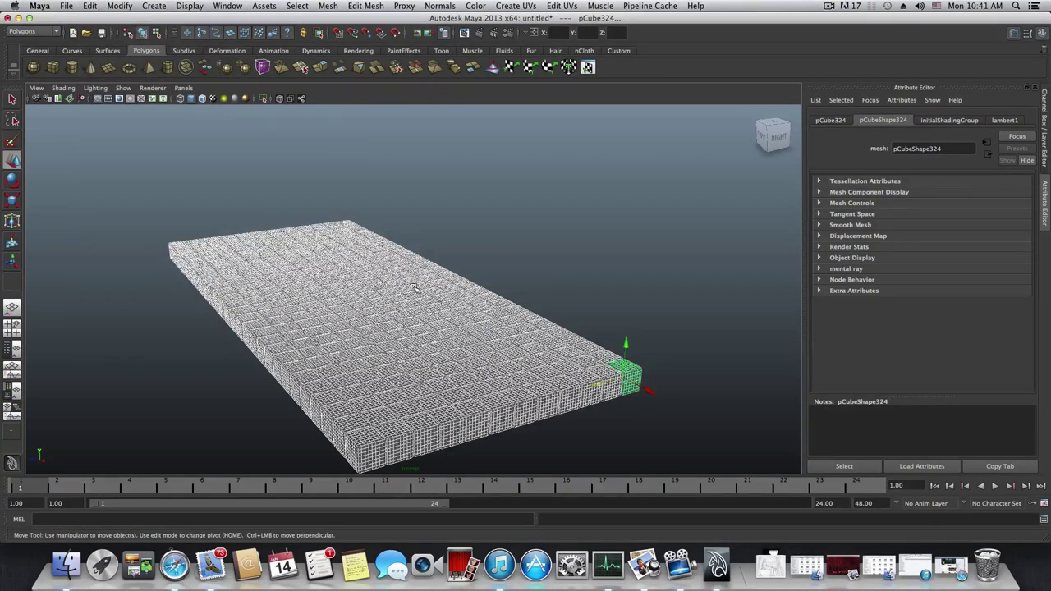
alt+drag(525, 277, 404, 325)
alt+right_drag(398, 316, 375, 286)
alt+drag(375, 287, 416, 271)
click(630, 261)
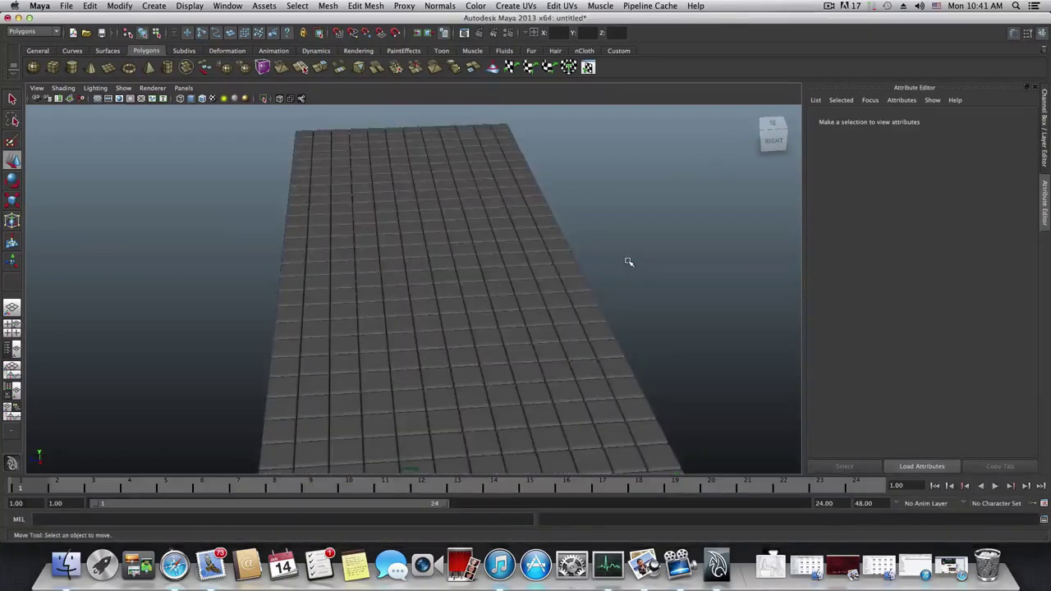
Show the Outliner beside the perspective view and look through its cube list down to the last cube
scroll(532, 286, down, 5)
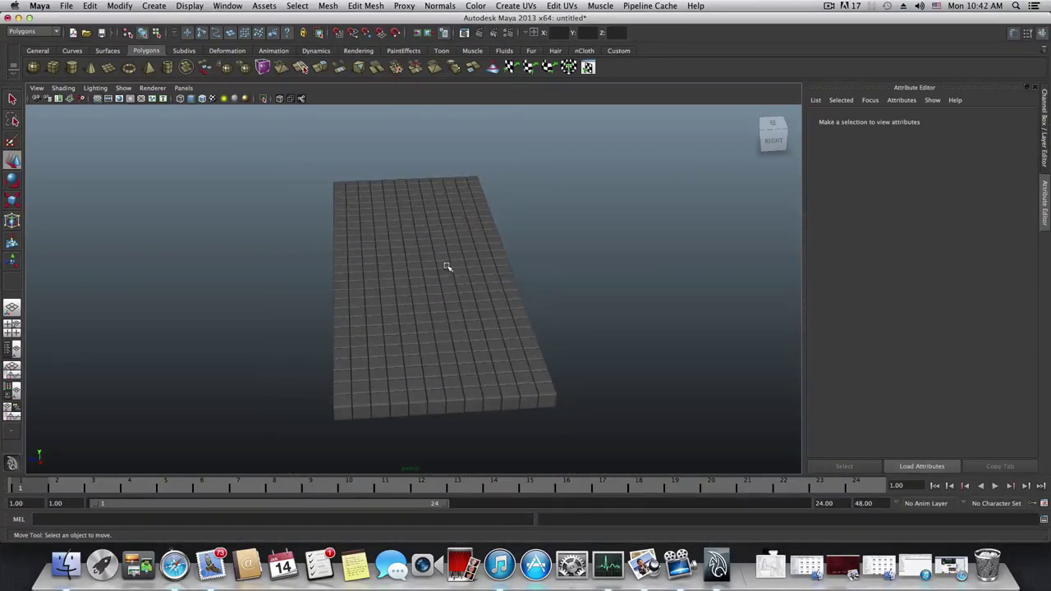
click(12, 351)
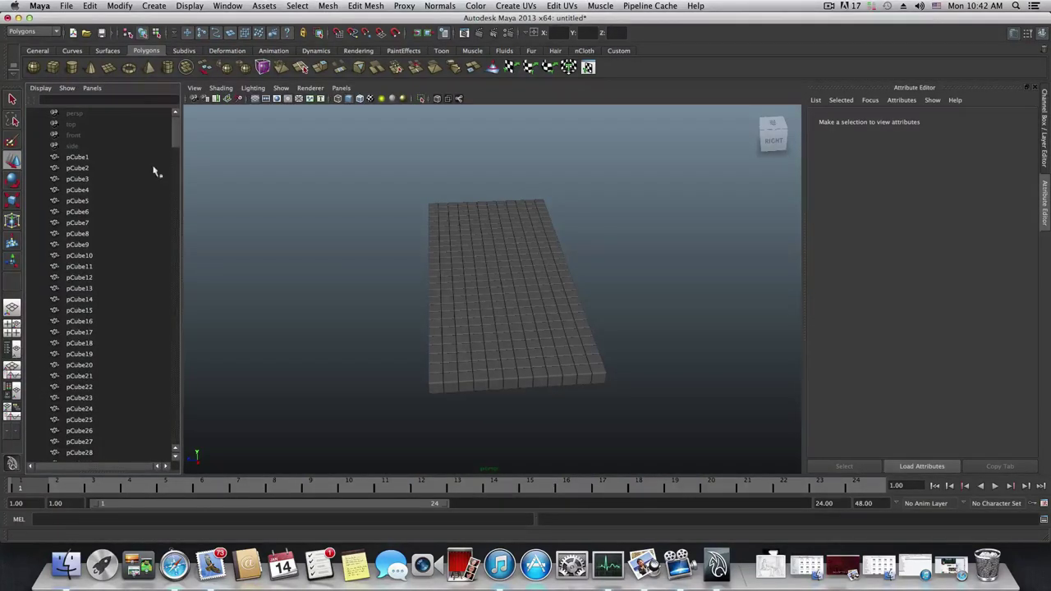
drag(173, 129, 179, 430)
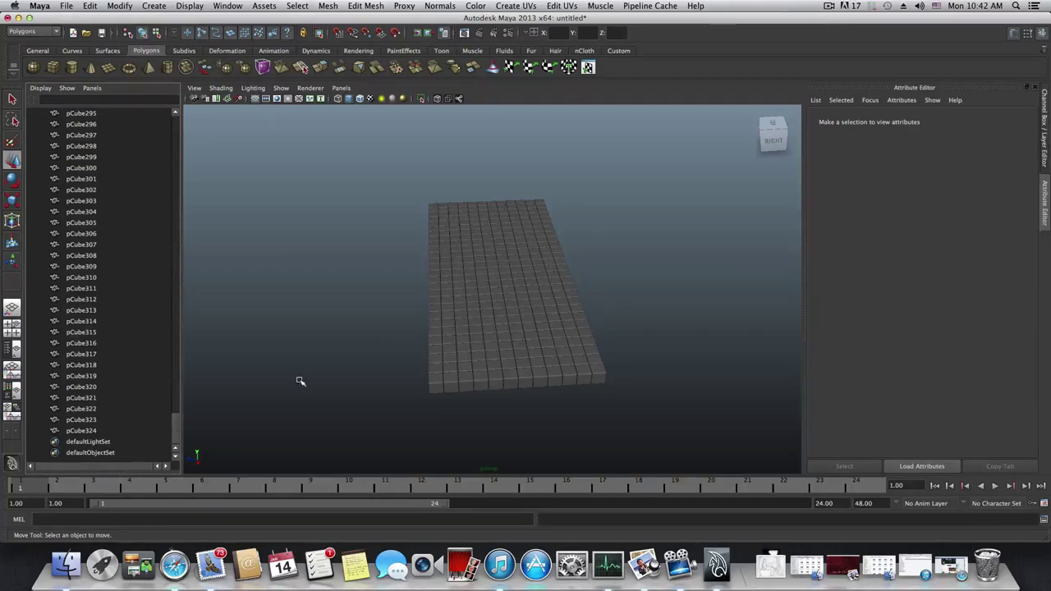
Select about 38 individual cubes scattered at random across the whole field, including some along the edges and at the corners
mouse_move(391, 362)
alt+mouse_down()
mouse_move(405, 359)
mouse_move(398, 347)
mouse_move(378, 358)
alt+mouse_up()
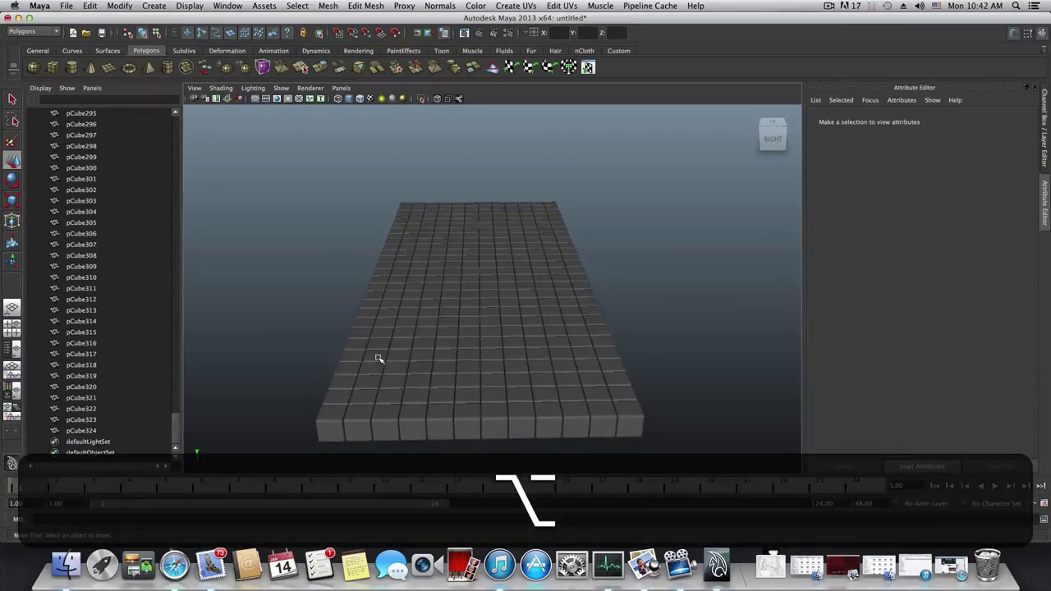
alt+middle_drag(379, 358, 380, 353)
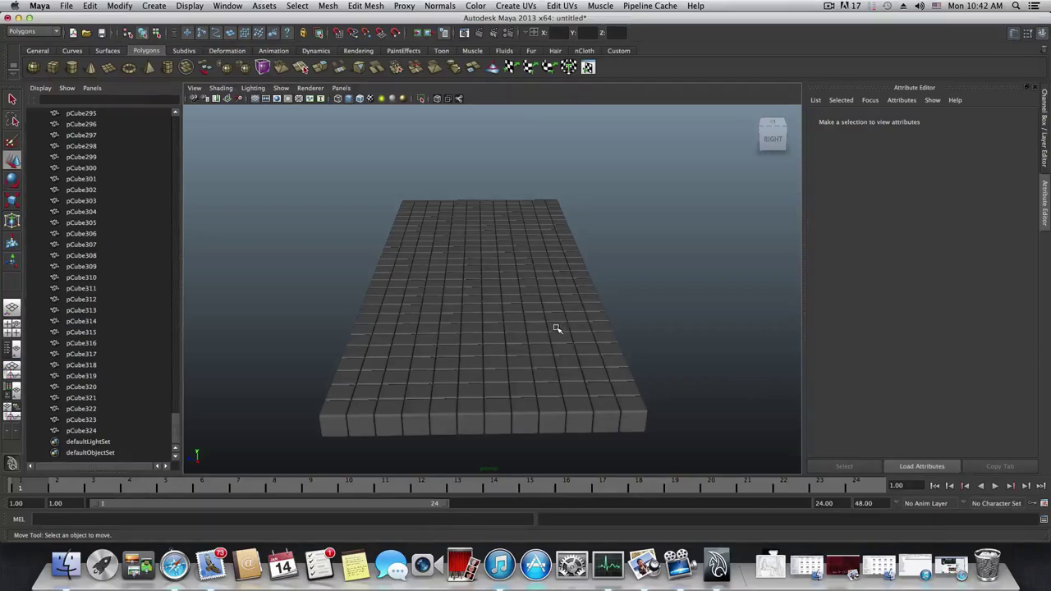
alt+drag(556, 326, 473, 375)
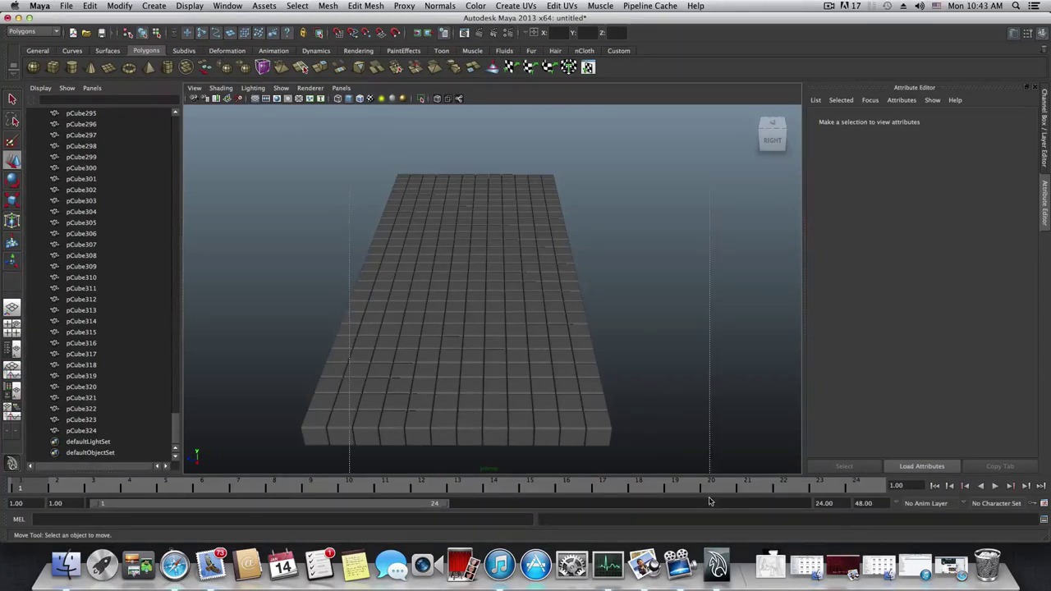
drag(350, 190, 260, 301)
alt+drag(415, 286, 420, 279)
shift+click(403, 181)
shift+click(445, 195)
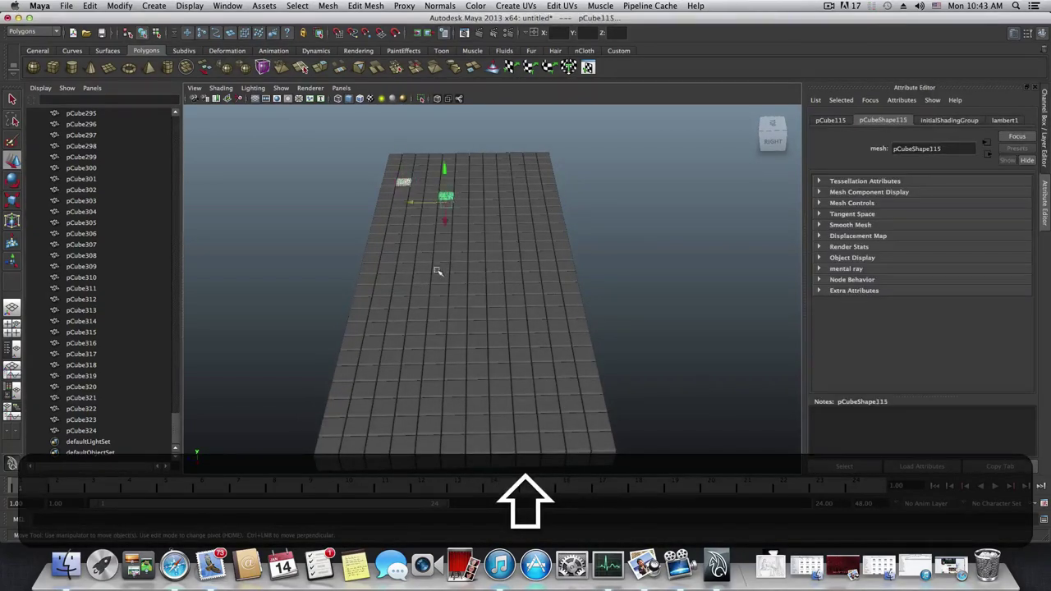
shift+click(420, 289)
shift+click(494, 278)
shift+click(509, 237)
shift+click(519, 181)
shift+click(476, 168)
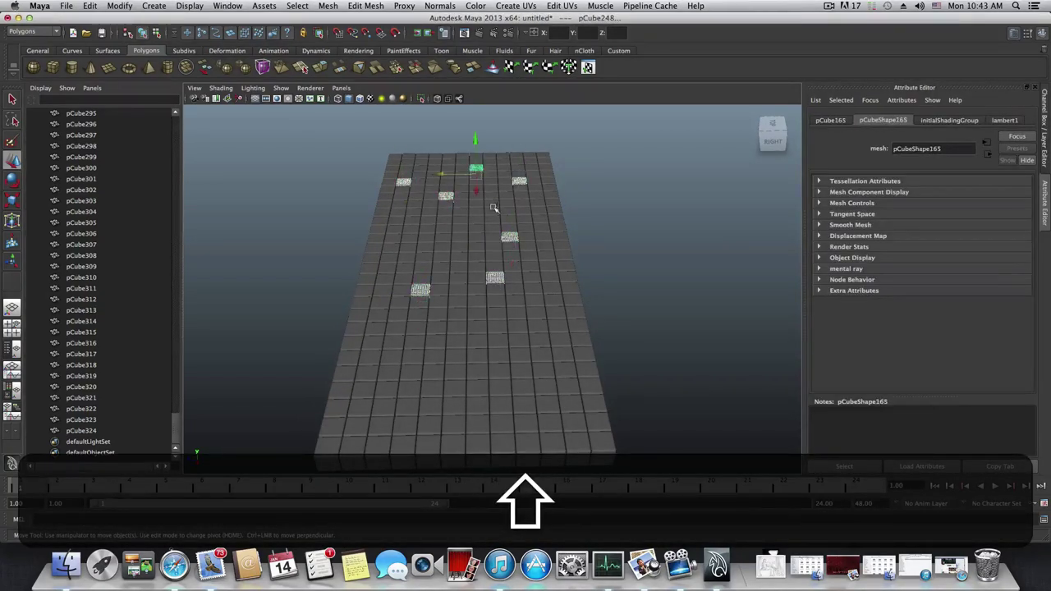
shift+click(476, 211)
shift+click(402, 279)
shift+click(393, 341)
shift+click(454, 388)
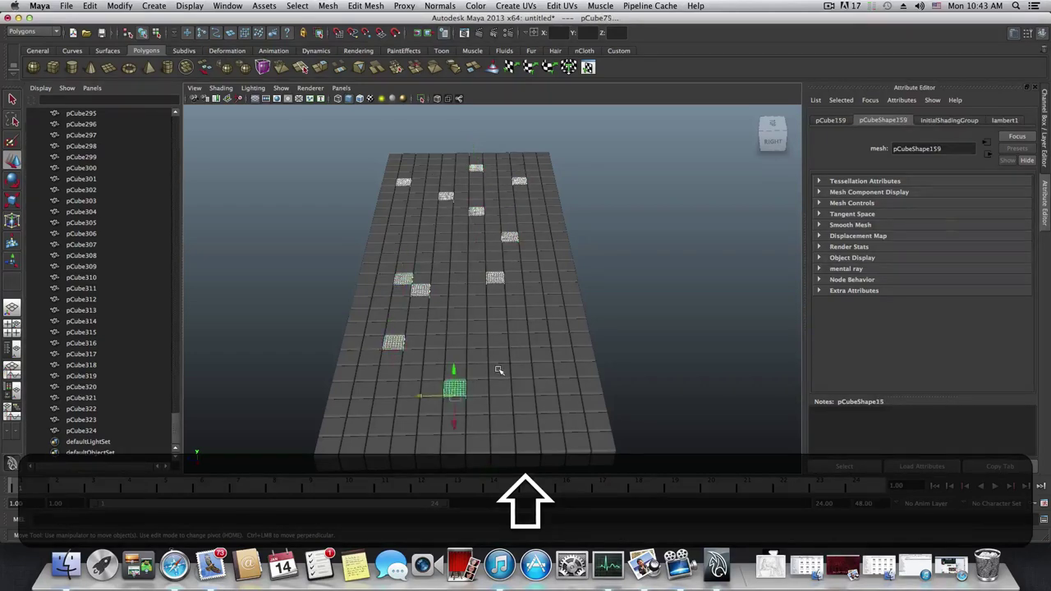
shift+click(499, 371)
shift+click(522, 388)
shift+click(550, 423)
shift+click(565, 370)
shift+click(555, 313)
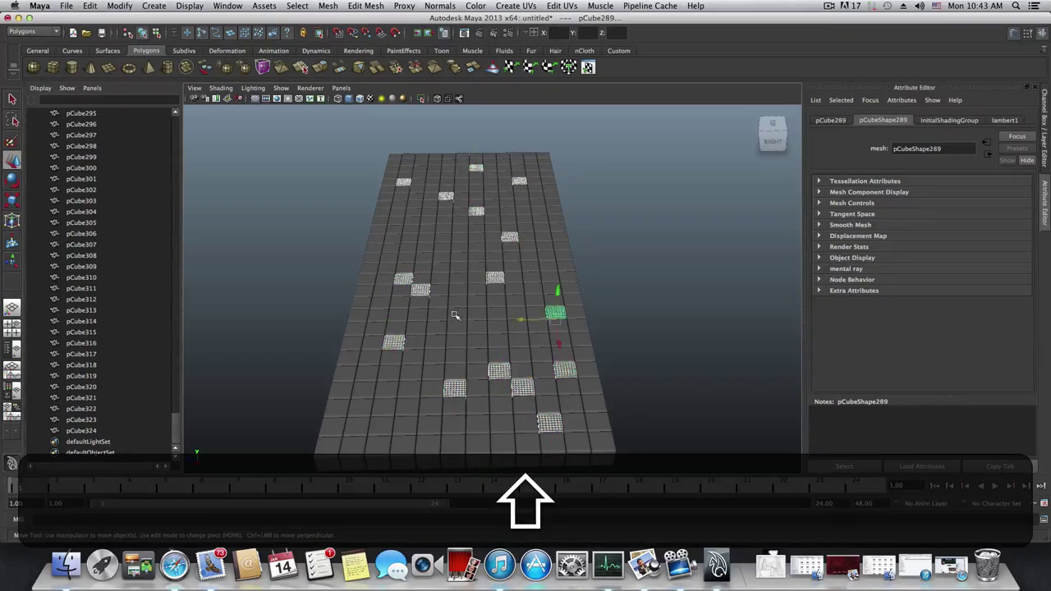
shift+click(456, 341)
shift+click(383, 407)
shift+click(327, 444)
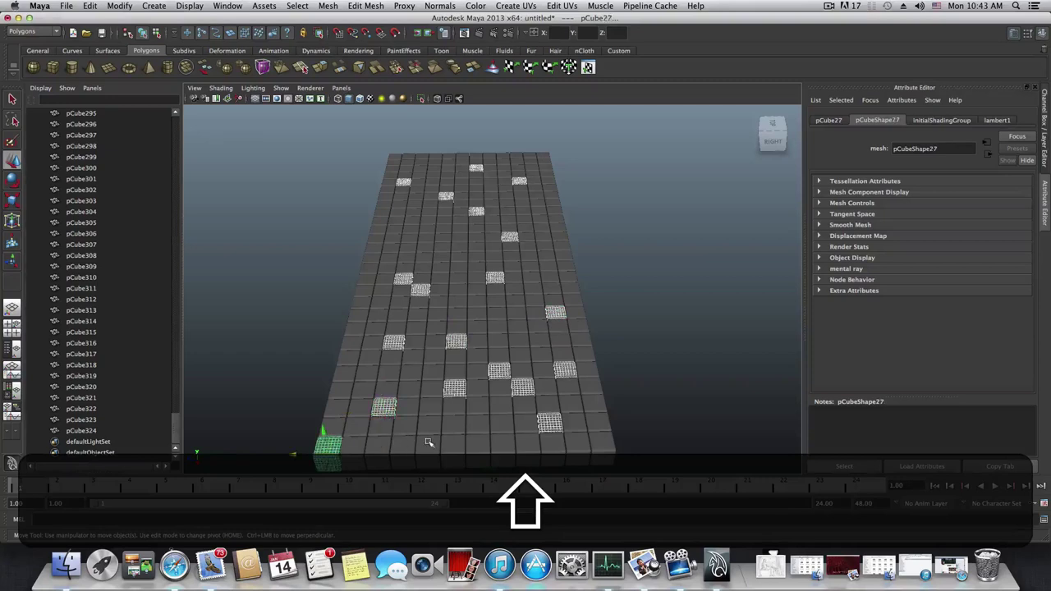
shift+click(427, 444)
shift+click(373, 248)
shift+click(414, 212)
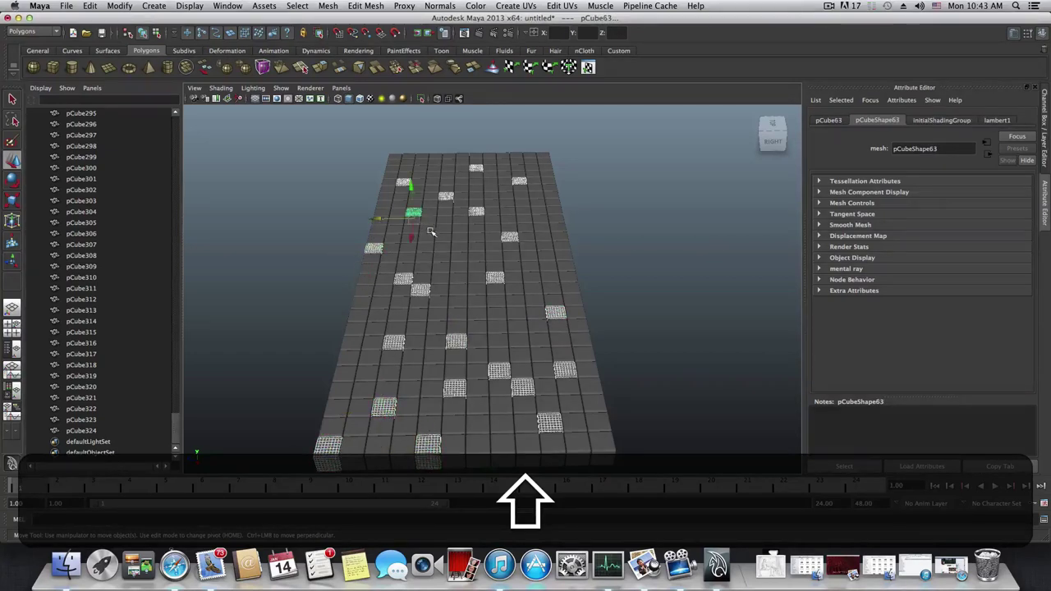
shift+click(425, 238)
shift+click(542, 211)
shift+click(542, 155)
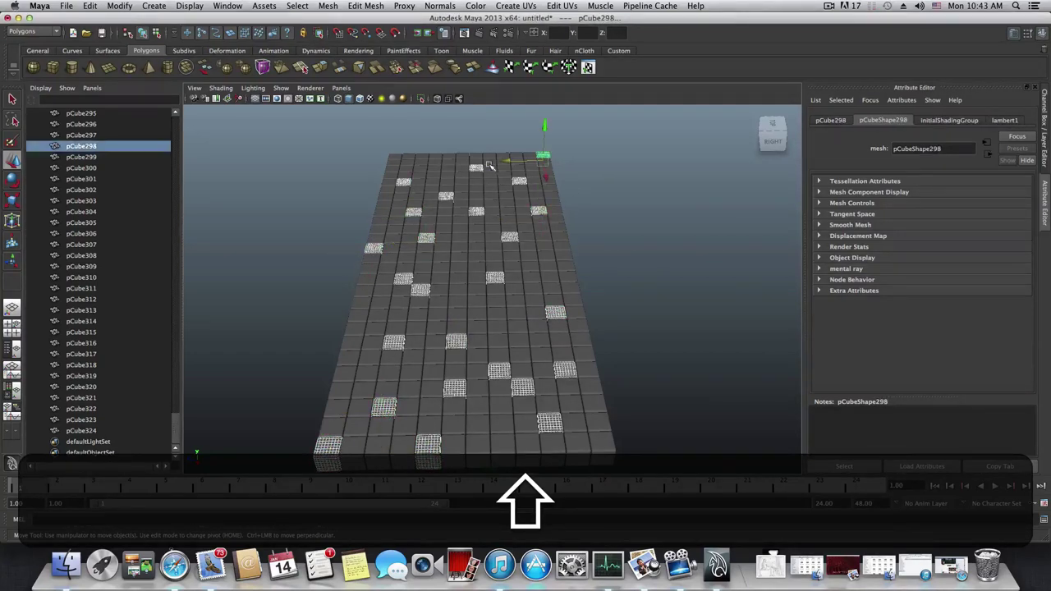
shift+click(409, 163)
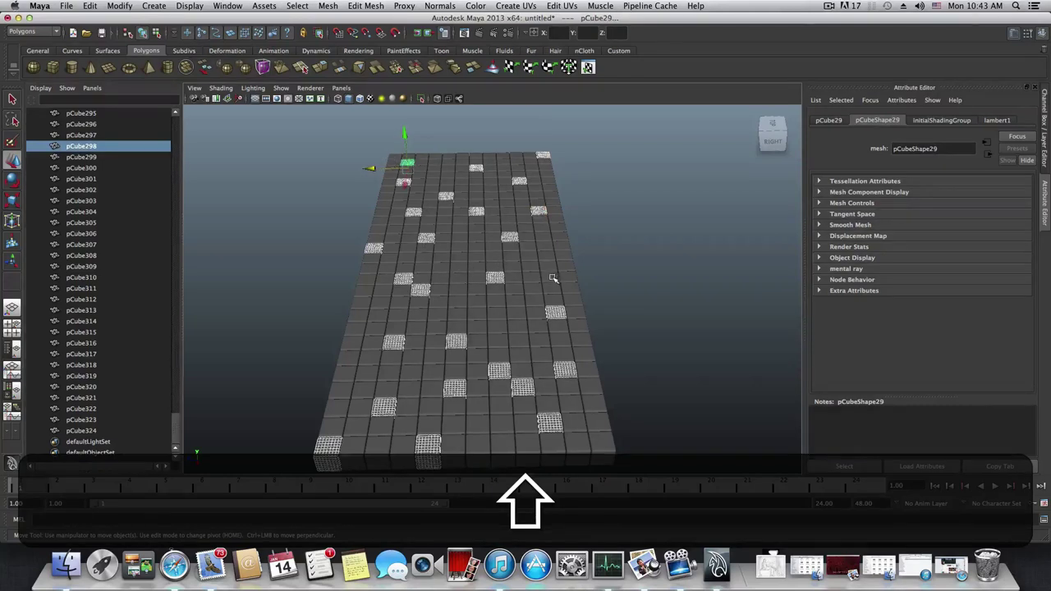
shift+click(551, 277)
shift+click(562, 246)
shift+click(575, 312)
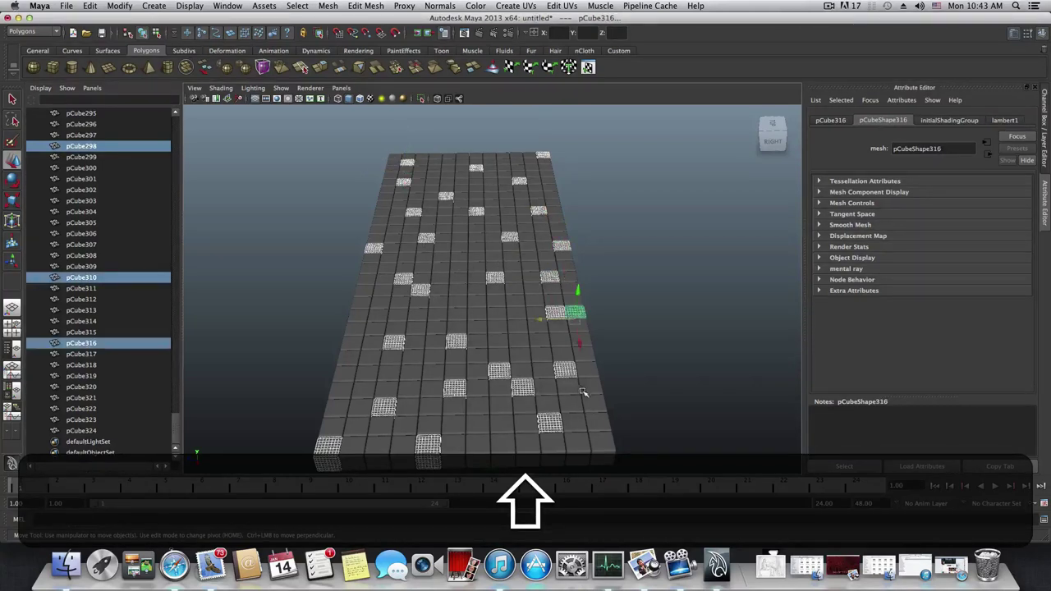
shift+click(603, 445)
shift+click(354, 329)
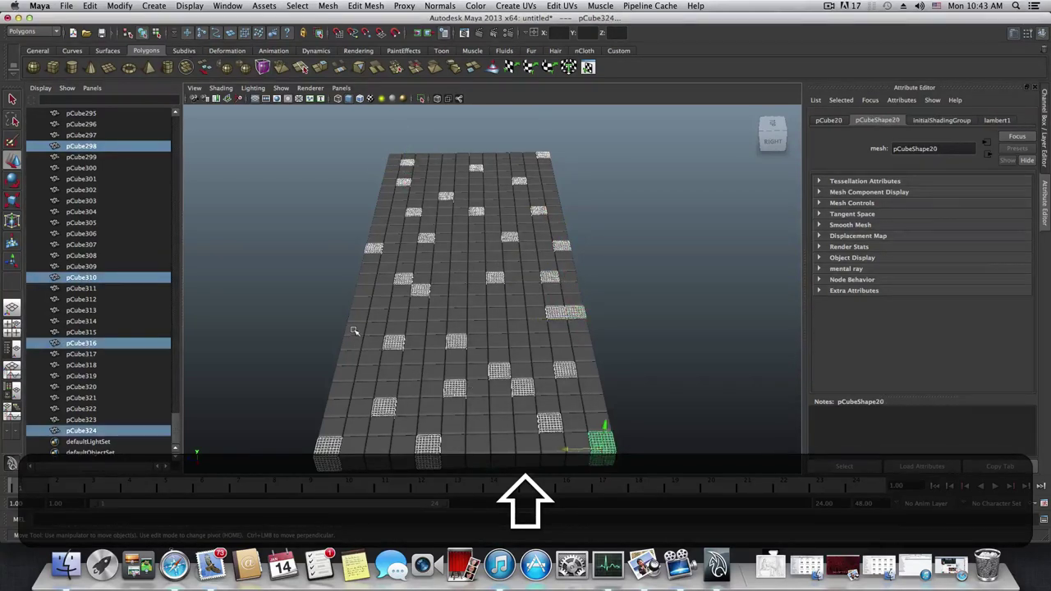
shift+click(364, 292)
shift+click(341, 389)
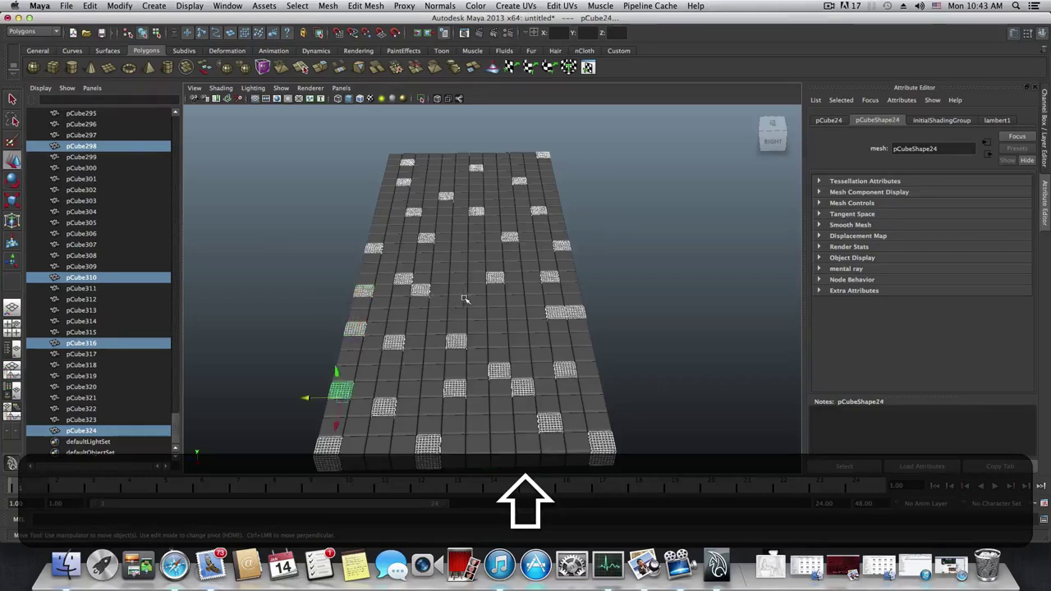
shift+click(469, 302)
shift+click(460, 258)
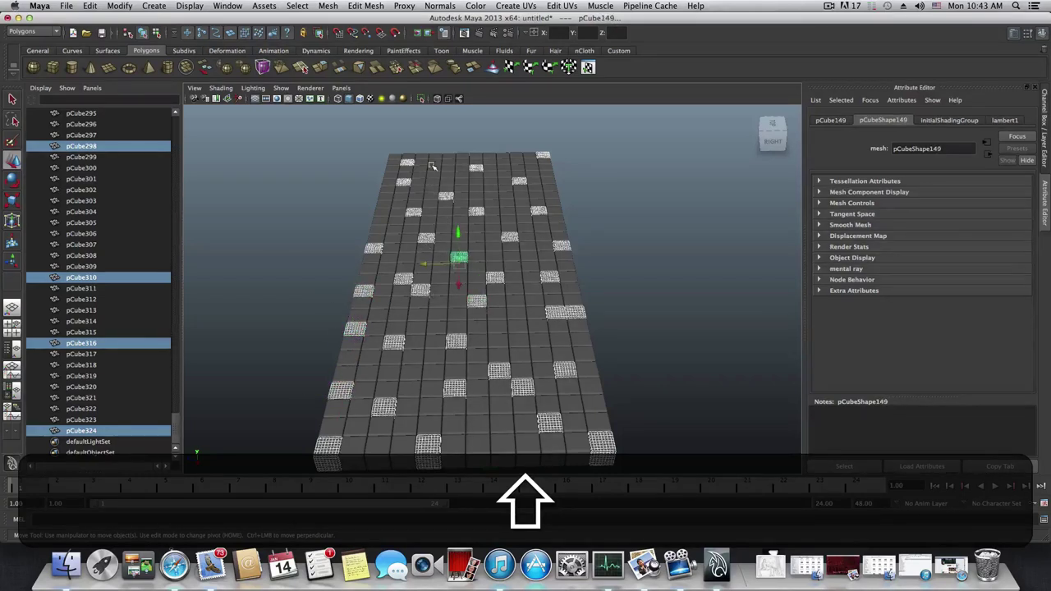
shift+click(430, 166)
shift+click(379, 205)
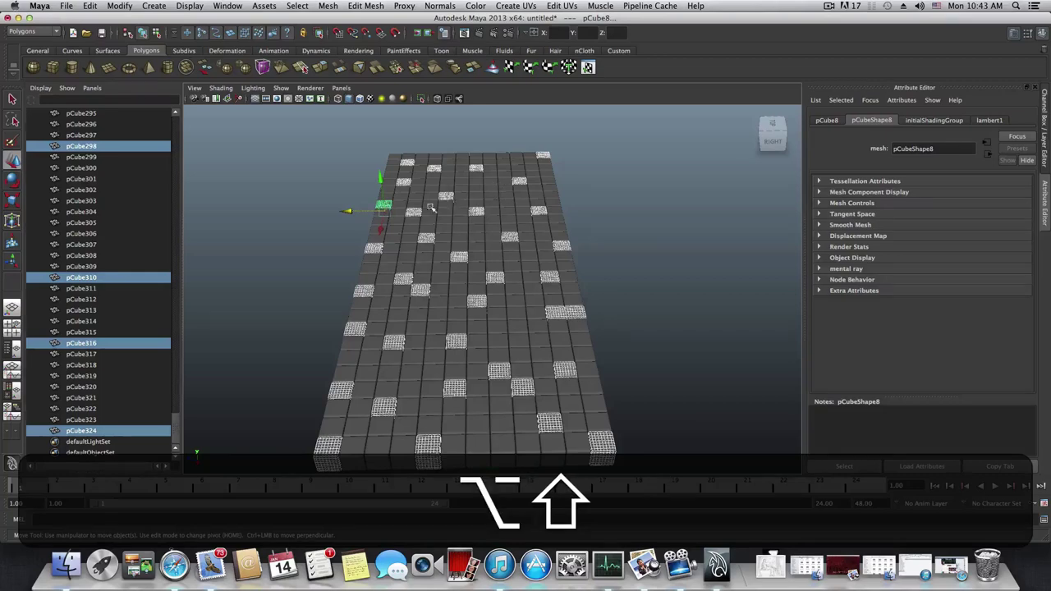
alt+drag(380, 204, 243, 248)
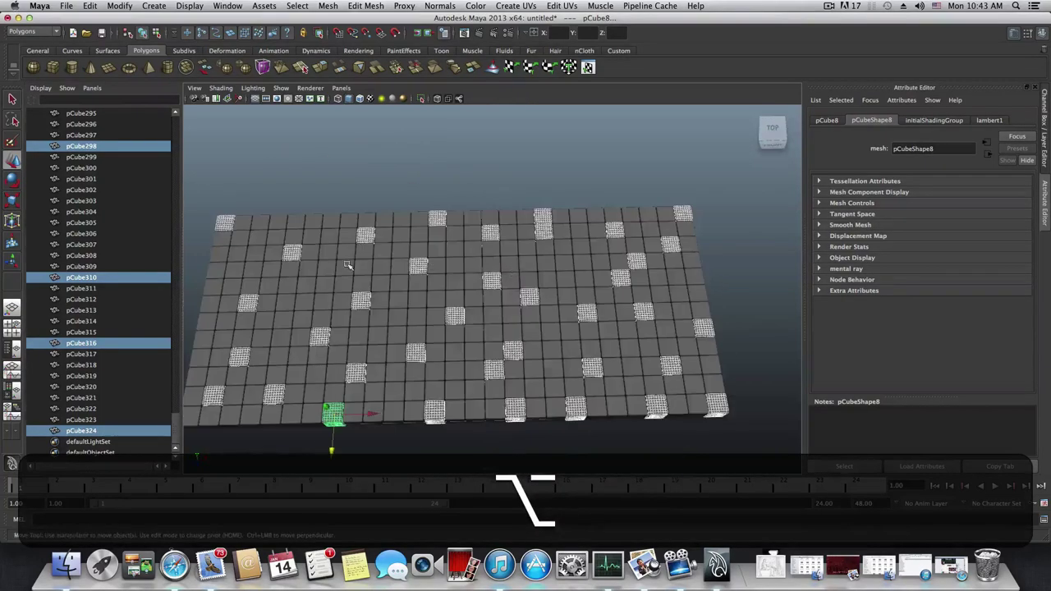
shift+click(245, 263)
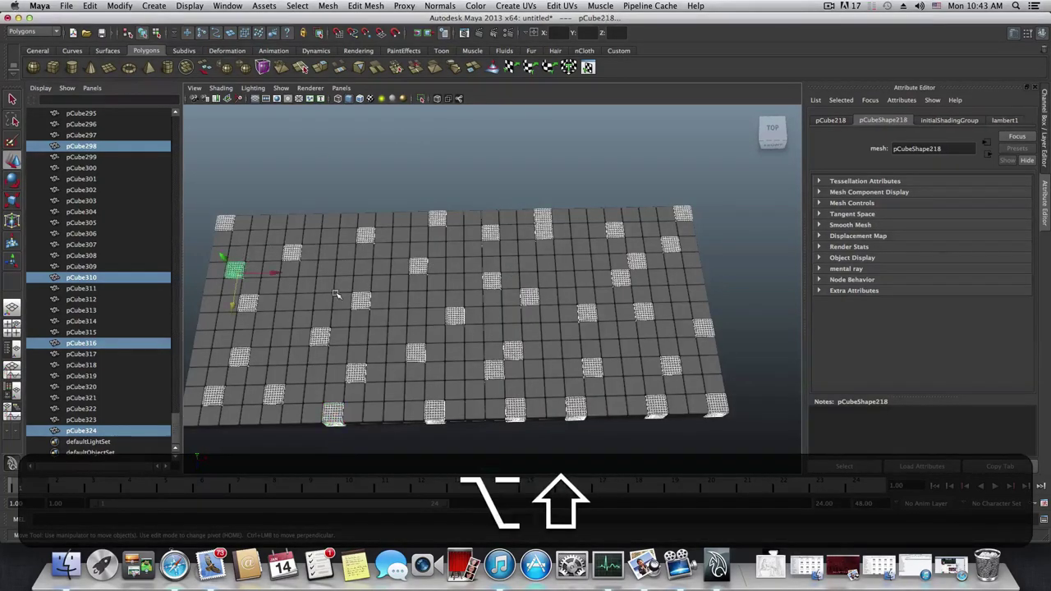
alt+drag(340, 298, 380, 287)
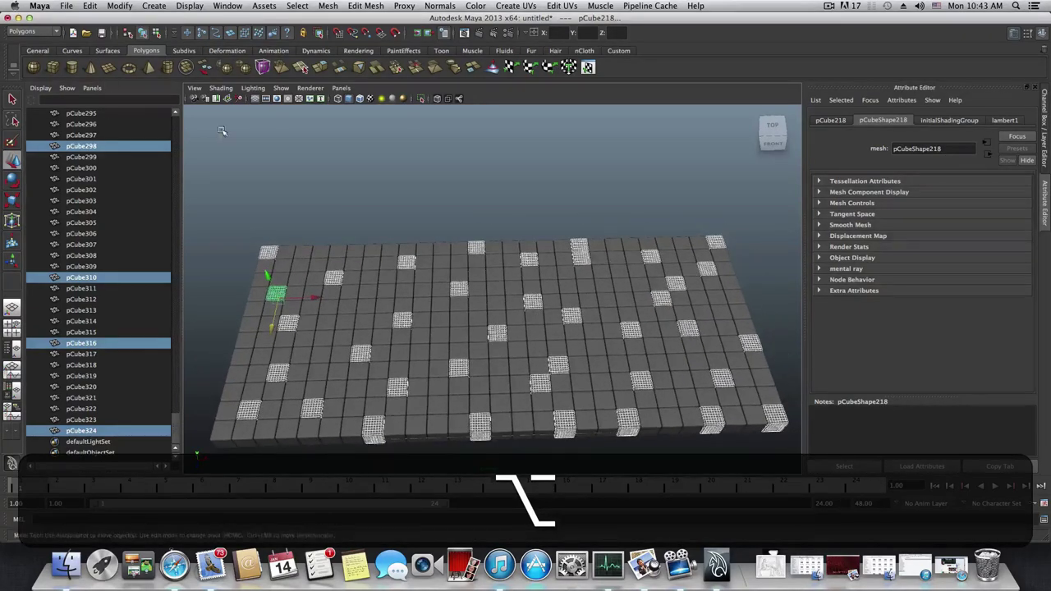
Group the selected random cubes and hide the group, leaving only the remaining cubes of the field in view
click(38, 51)
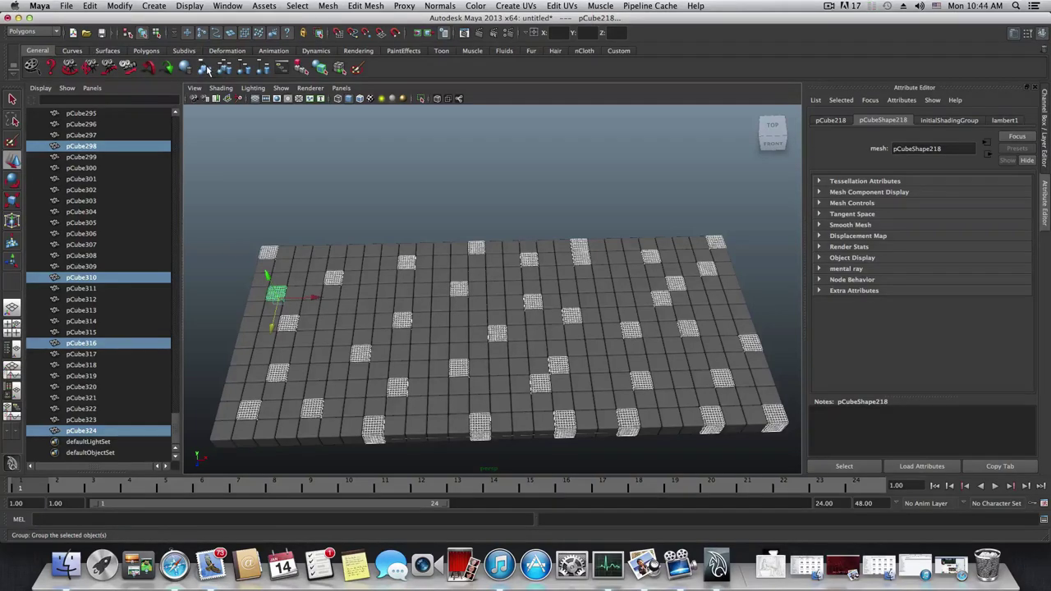
click(207, 69)
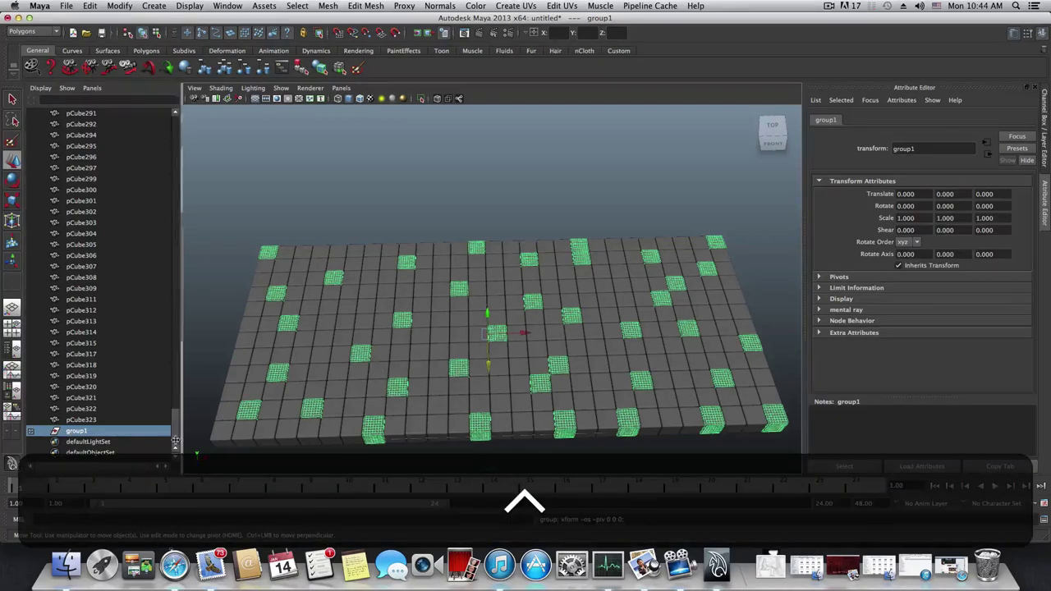
click(829, 6)
click(838, 40)
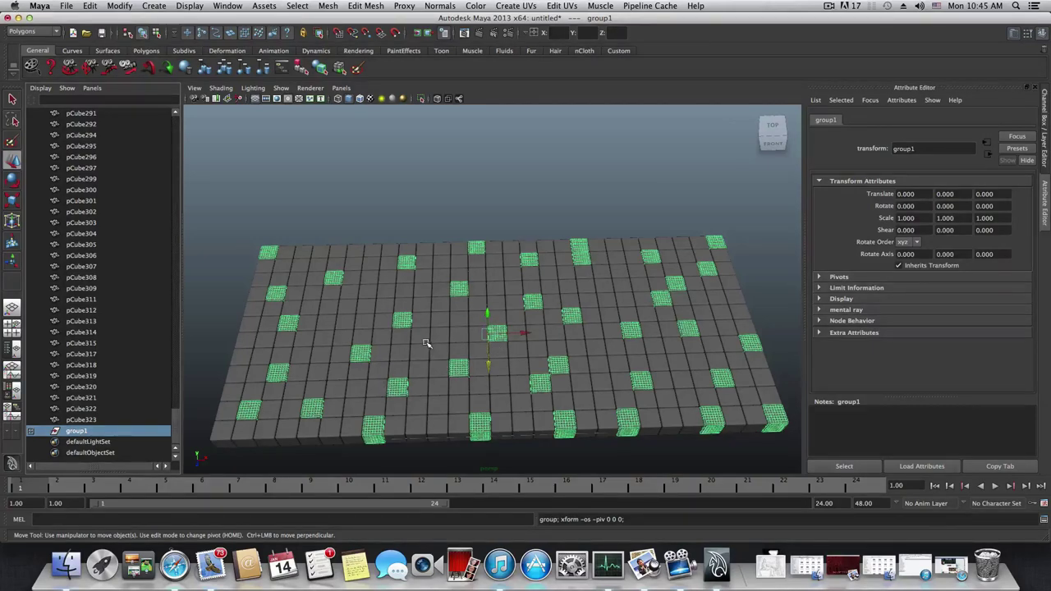
key(alt)
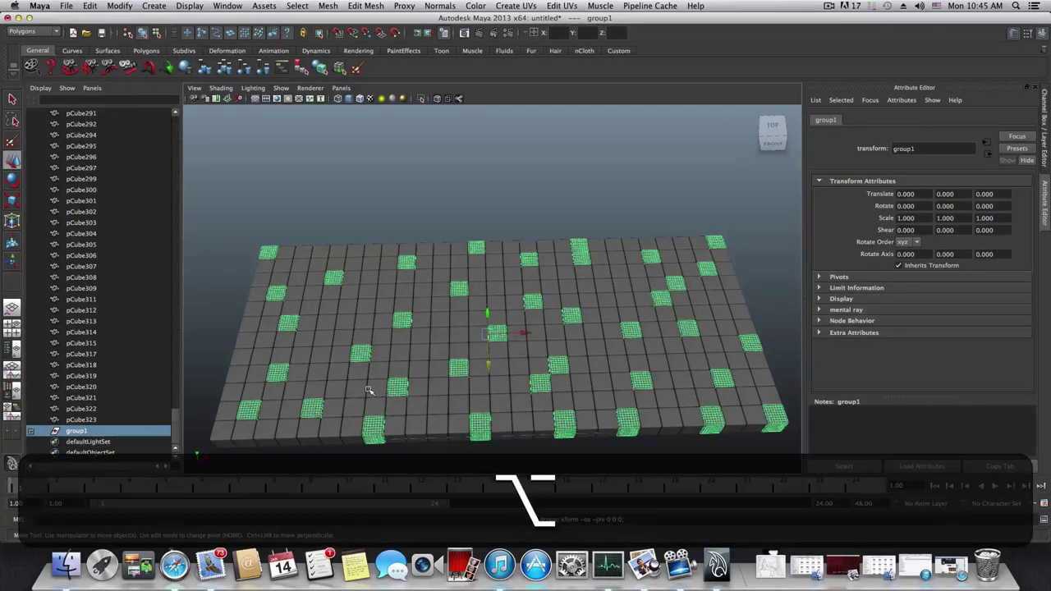
alt+drag(369, 387, 365, 378)
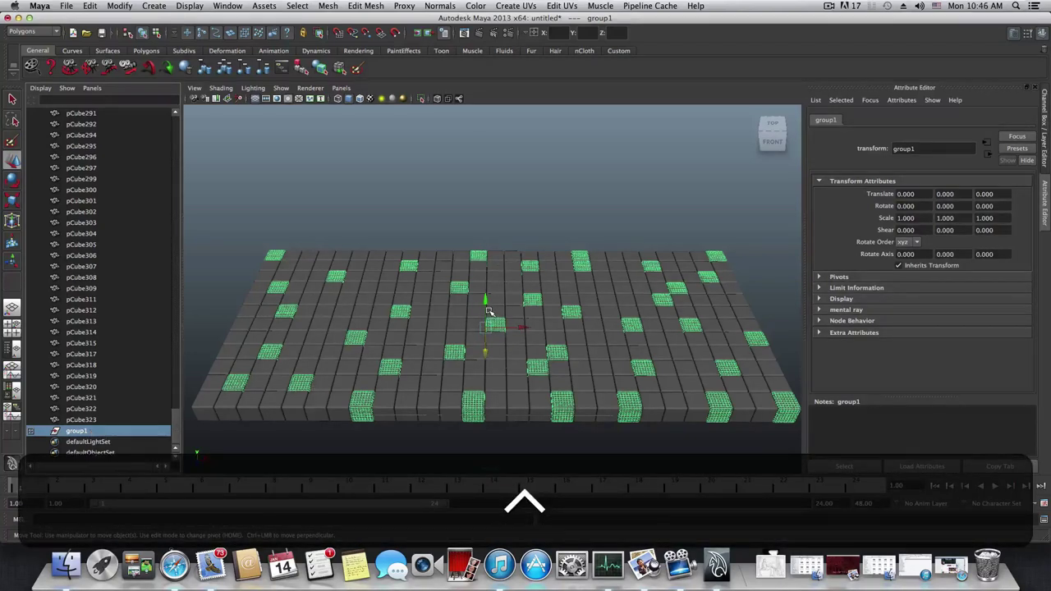
key(ctrl+h)
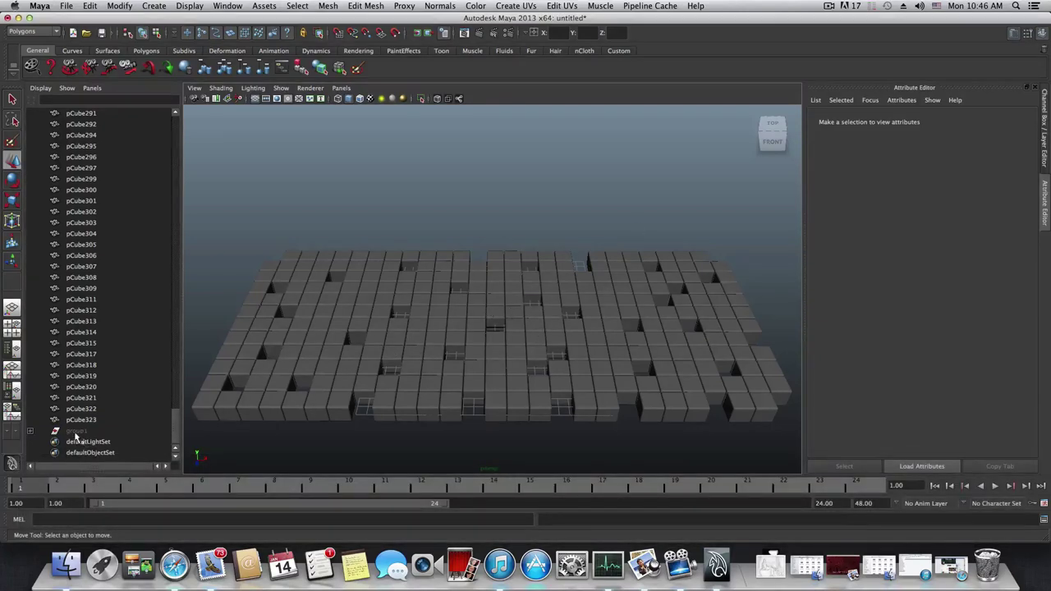
Select about 45 more individual cubes scattered at random among the visible ones, including some along the field's edges and corners
alt+drag(441, 410, 327, 409)
click(337, 425)
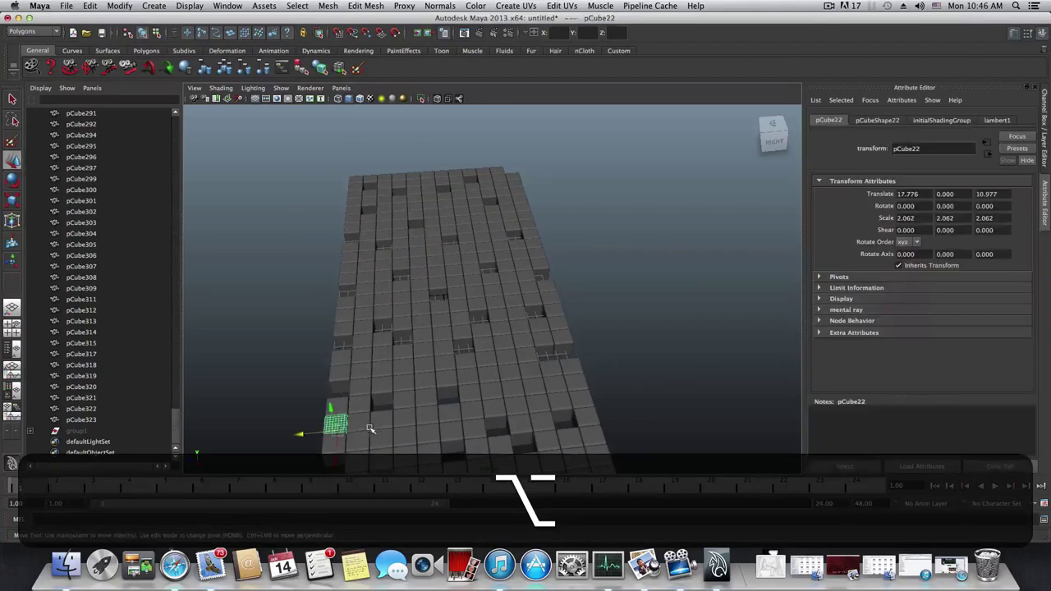
shift+click(418, 400)
shift+click(421, 321)
shift+click(400, 297)
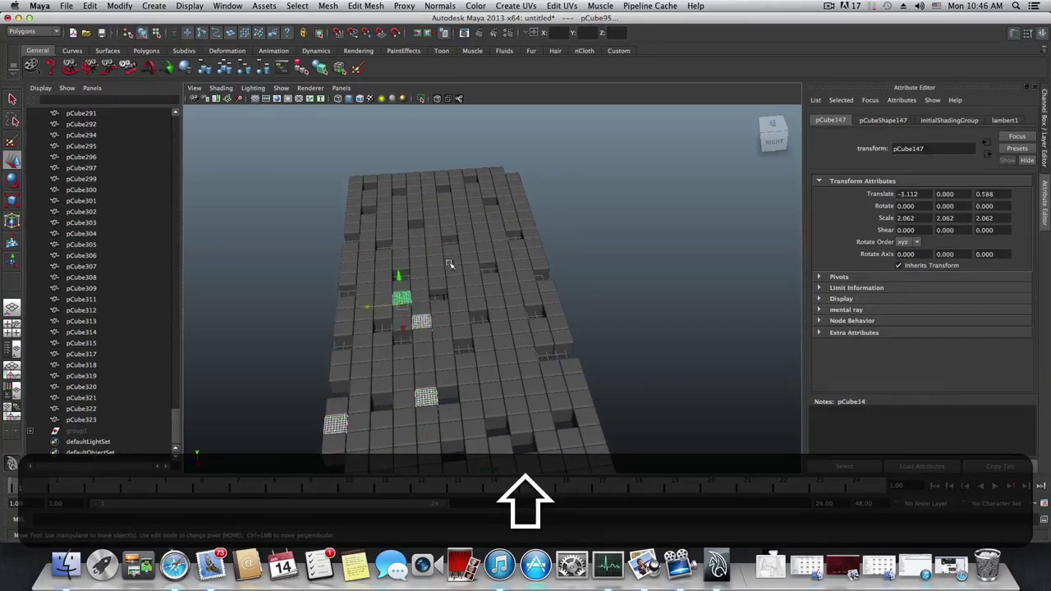
shift+click(436, 273)
shift+click(480, 236)
shift+click(445, 212)
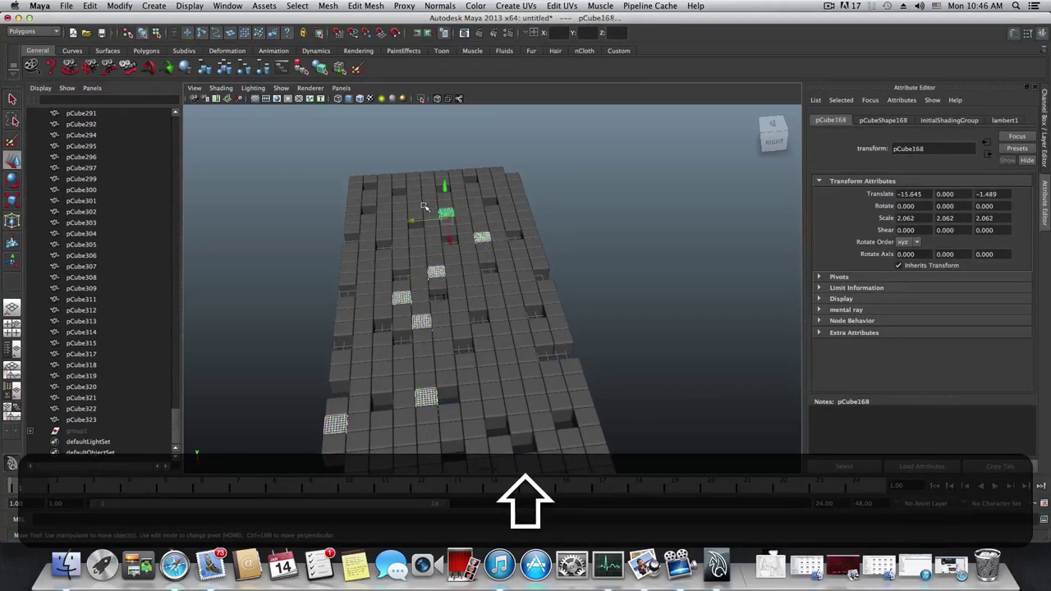
shift+click(426, 203)
shift+click(411, 181)
shift+click(348, 269)
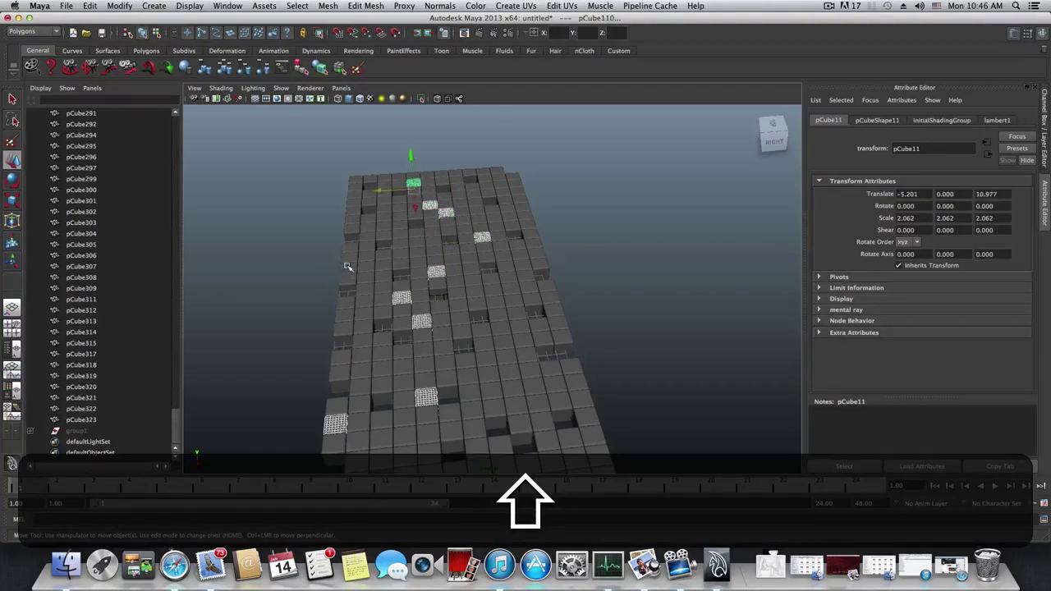
shift+click(522, 204)
shift+click(499, 178)
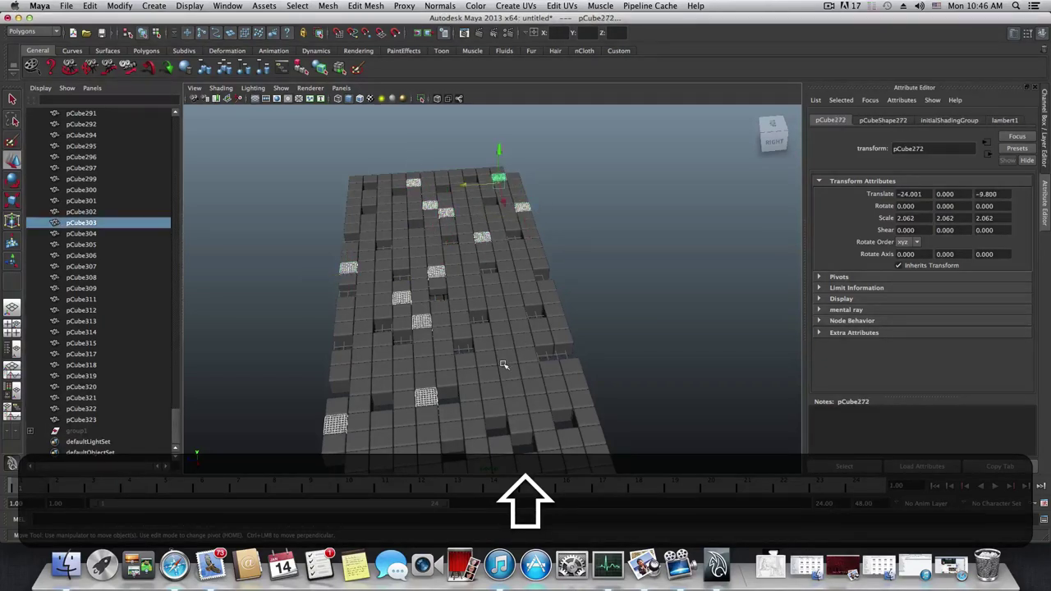
shift+click(509, 373)
shift+click(598, 450)
shift+click(404, 450)
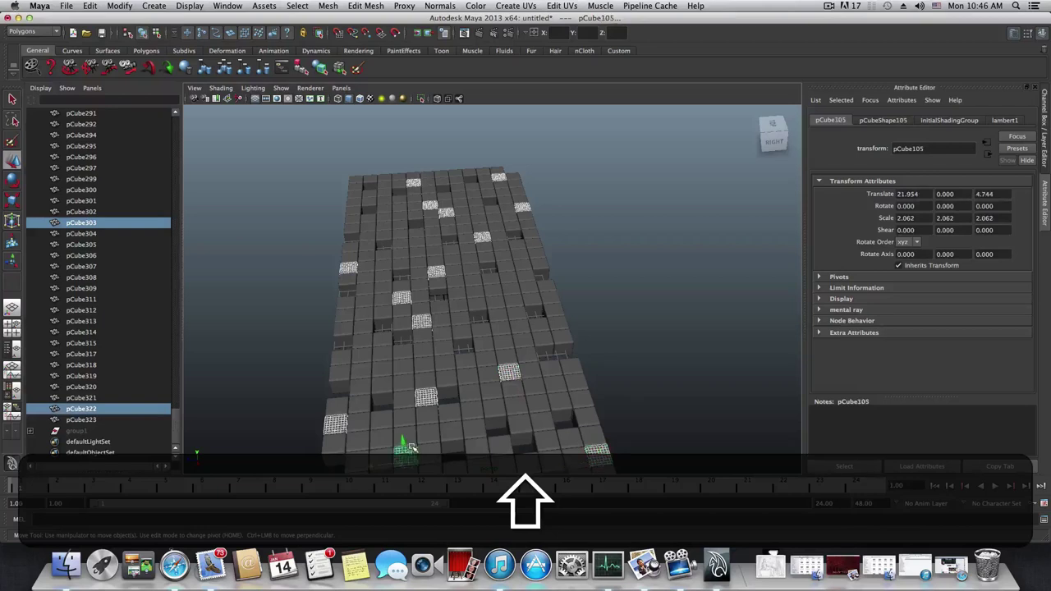
scroll(427, 411, down, 5)
shift+click(501, 416)
shift+click(430, 425)
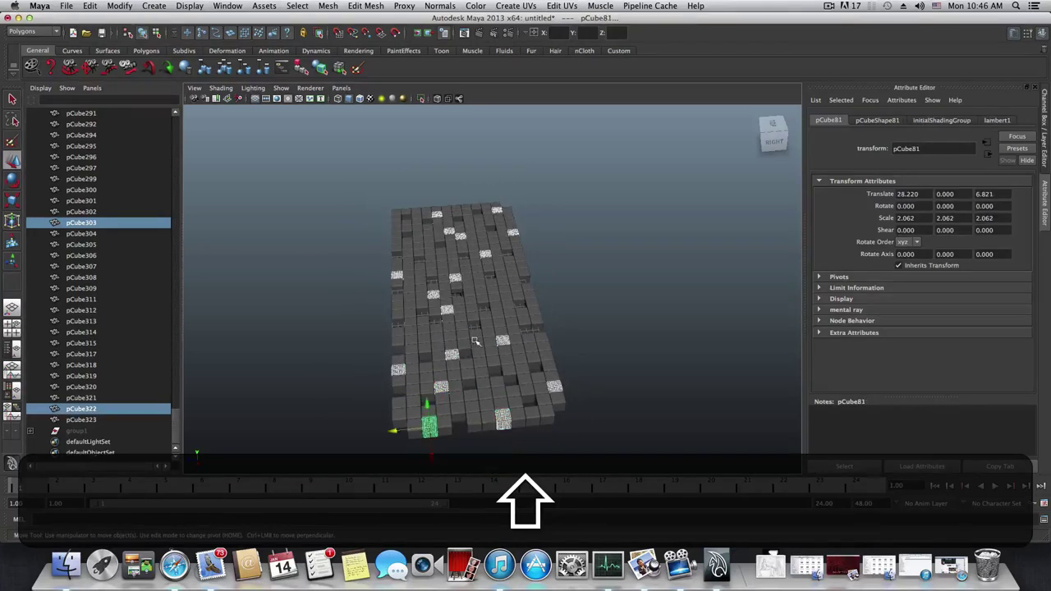
shift+click(436, 330)
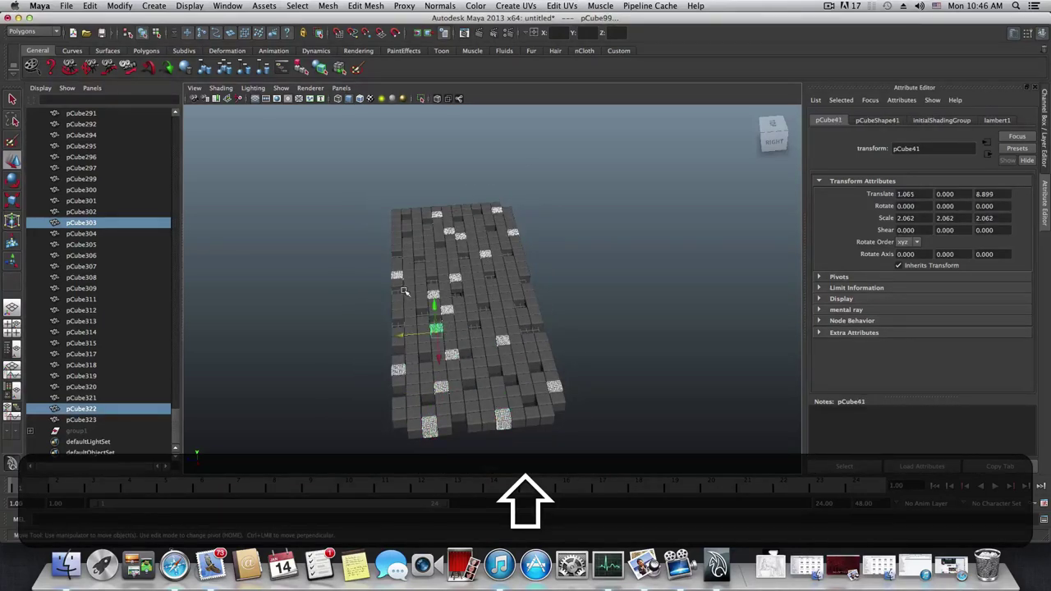
shift+click(406, 296)
shift+click(395, 229)
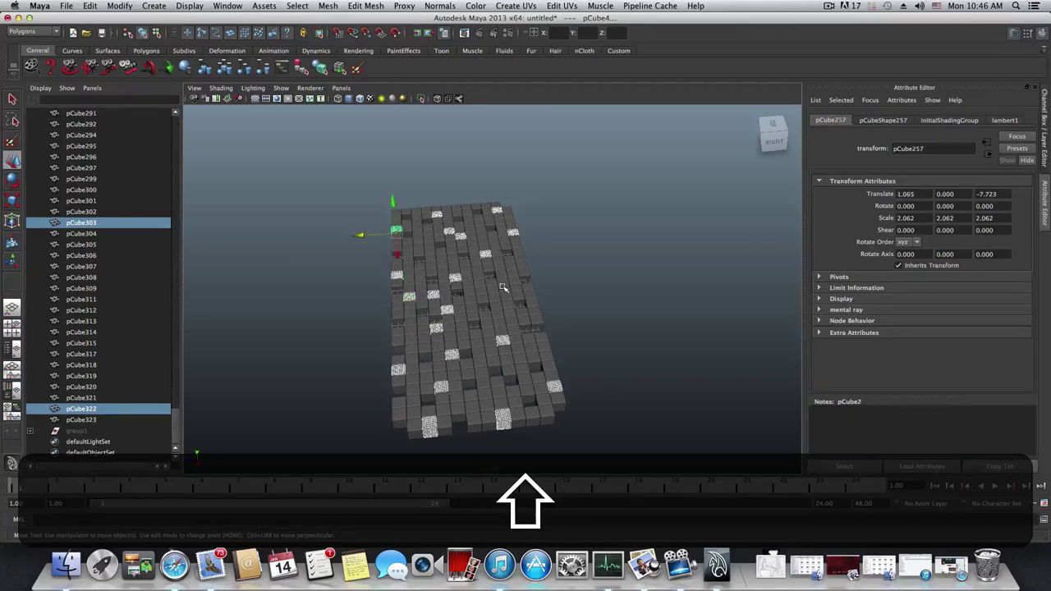
shift+click(504, 289)
shift+click(524, 323)
shift+click(470, 300)
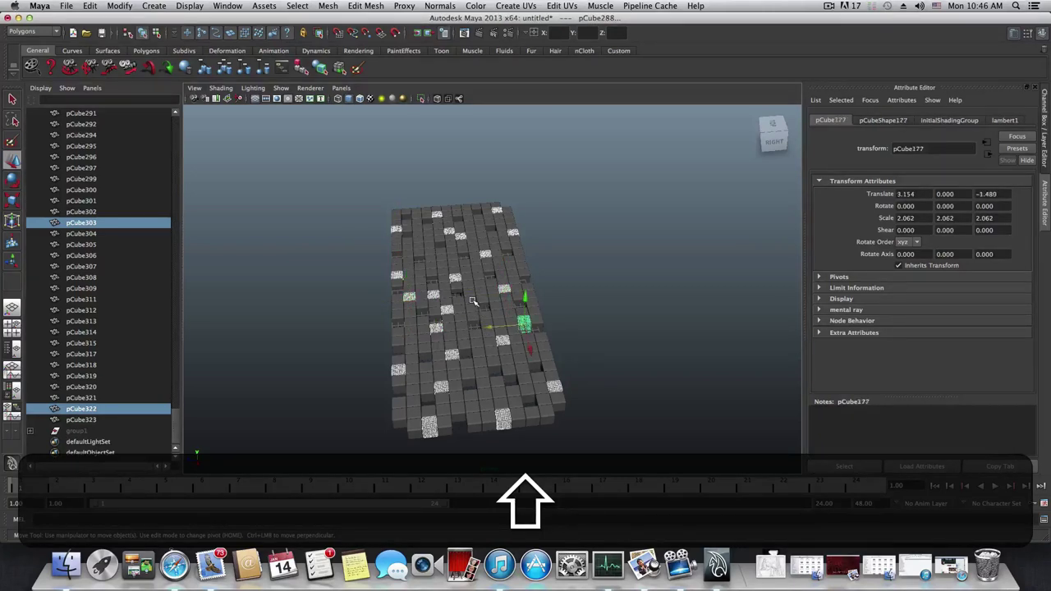
shift+click(470, 212)
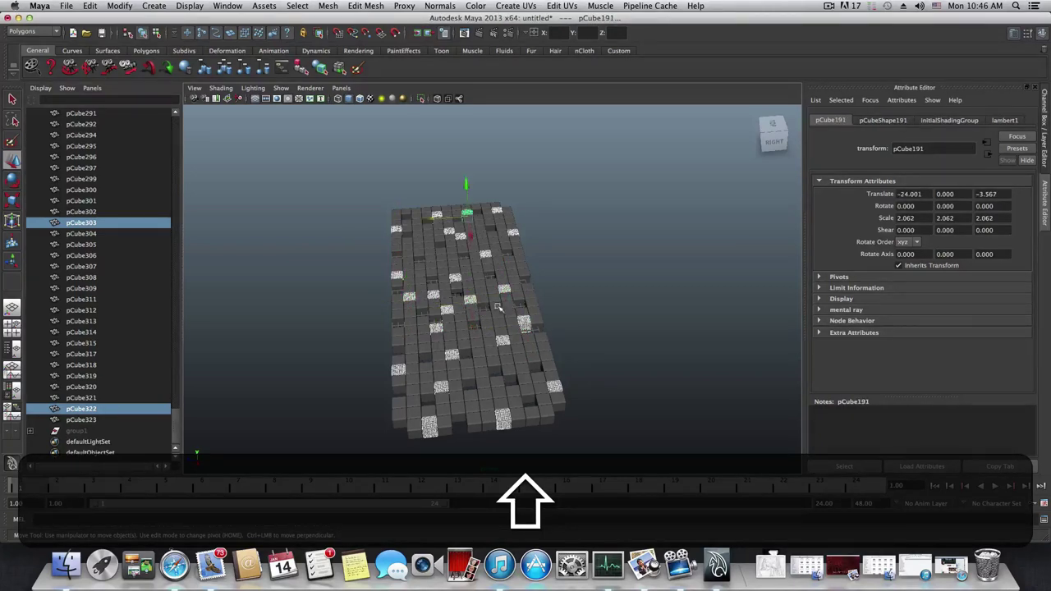
shift+click(522, 369)
shift+click(547, 415)
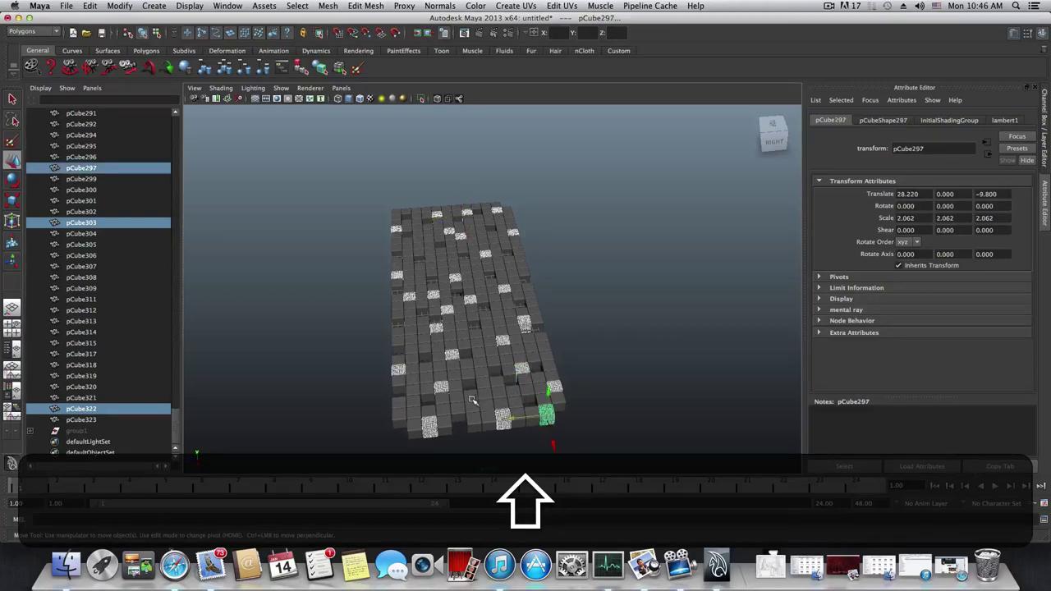
shift+click(473, 403)
shift+click(410, 339)
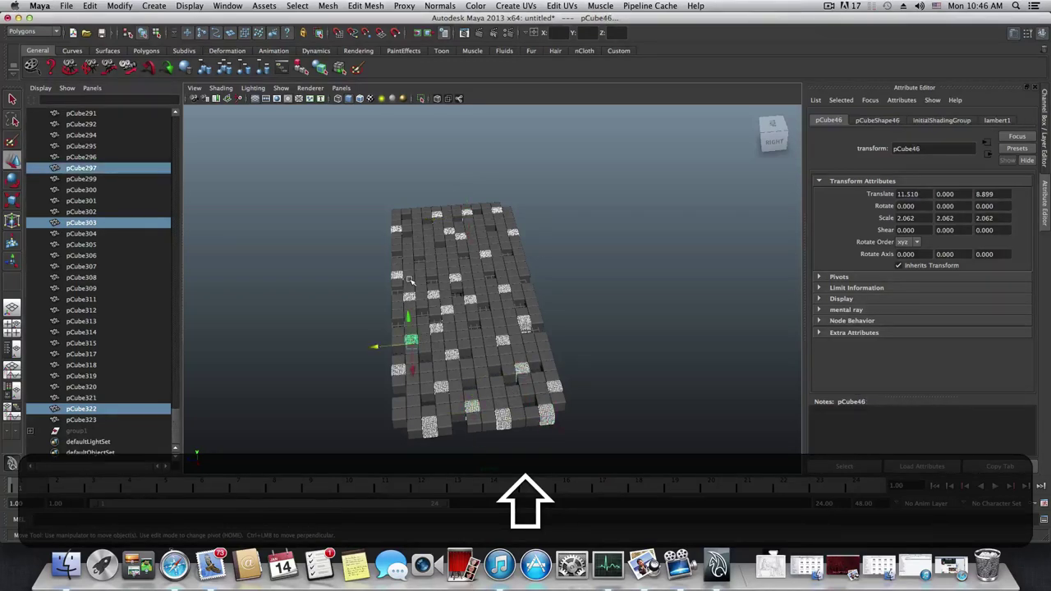
shift+click(417, 273)
shift+click(428, 240)
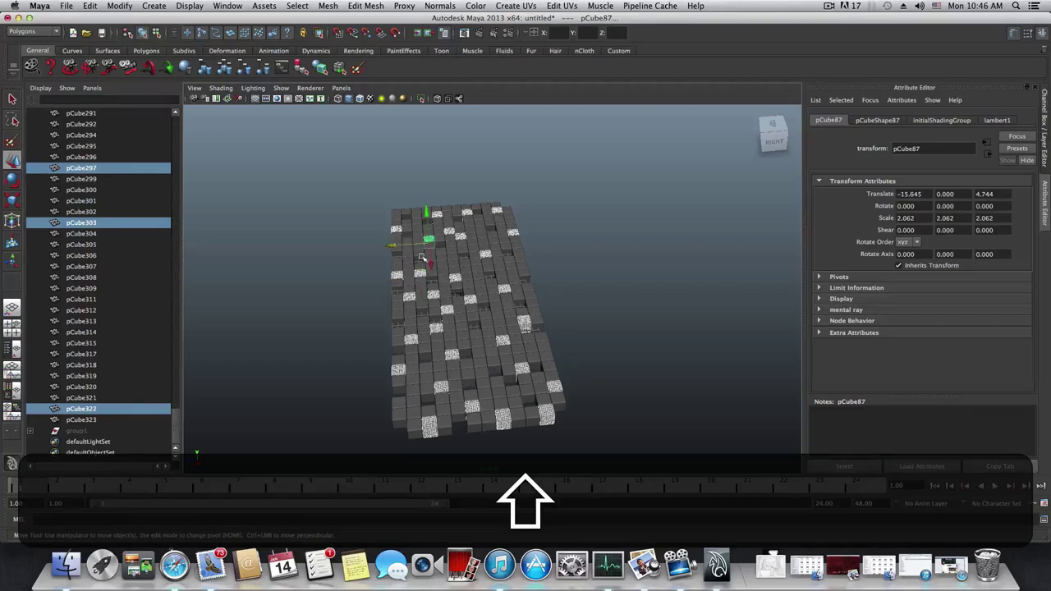
shift+click(478, 280)
shift+click(515, 267)
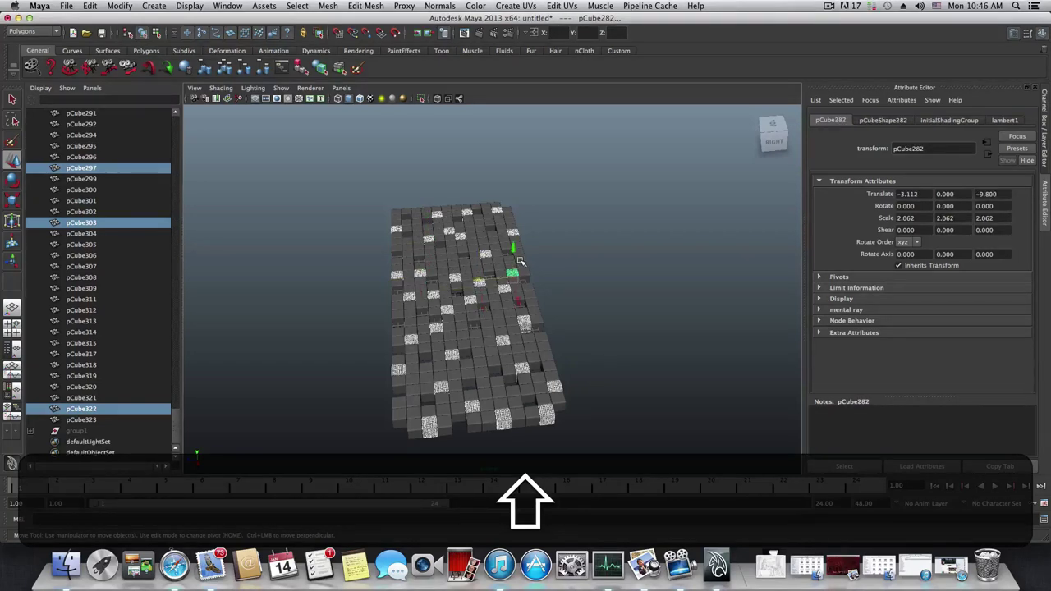
shift+click(543, 355)
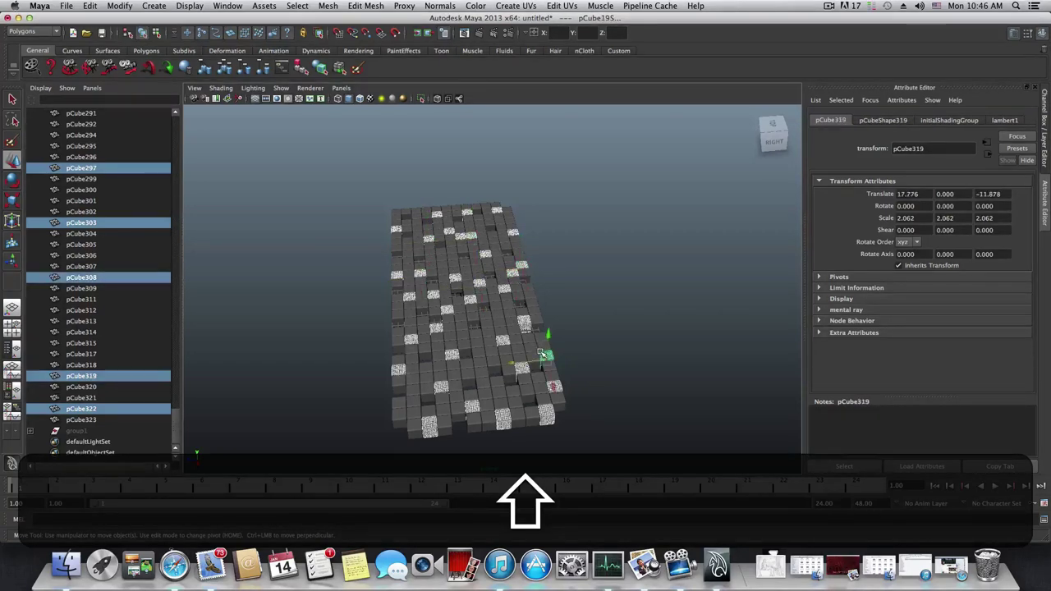
shift+click(476, 345)
shift+click(496, 315)
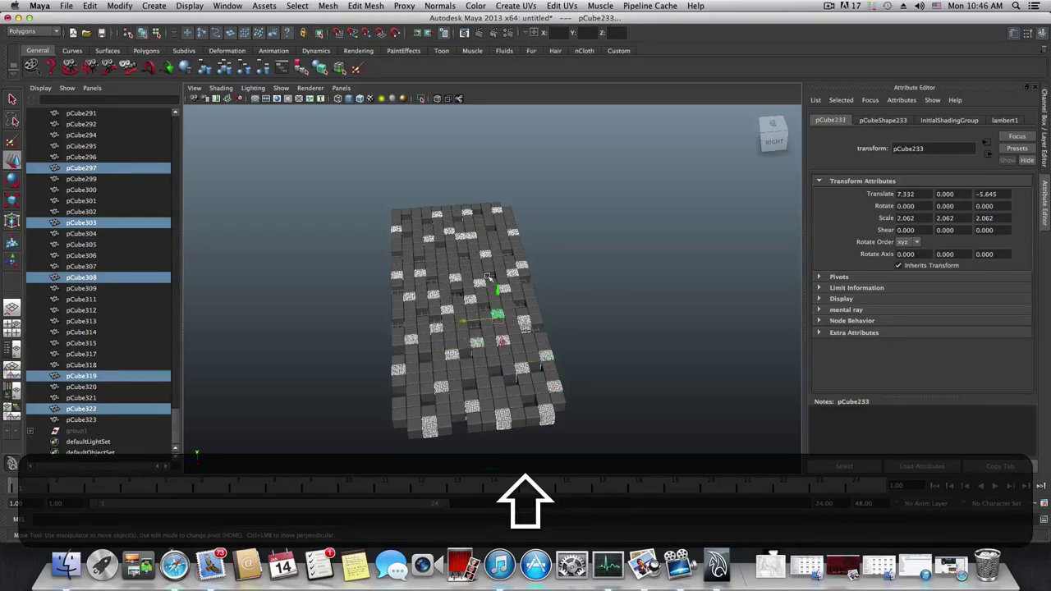
shift+click(442, 261)
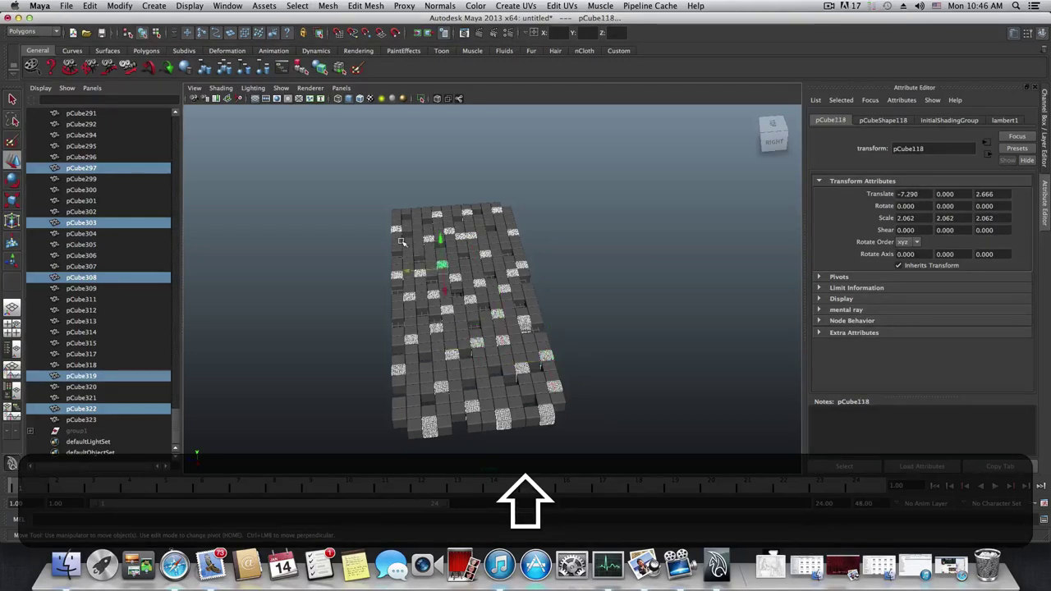
shift+click(405, 217)
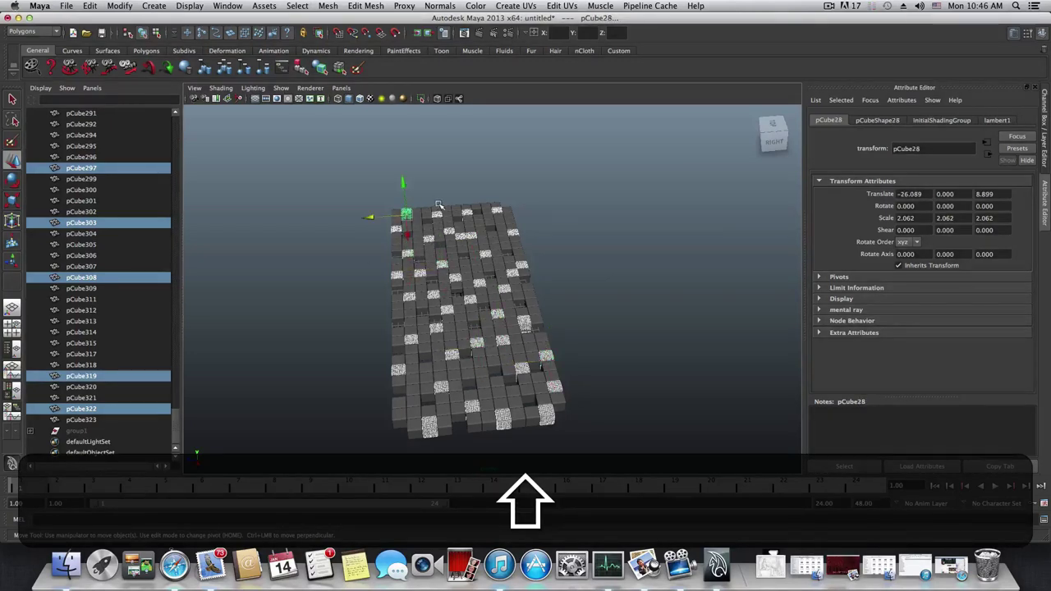
shift+click(399, 411)
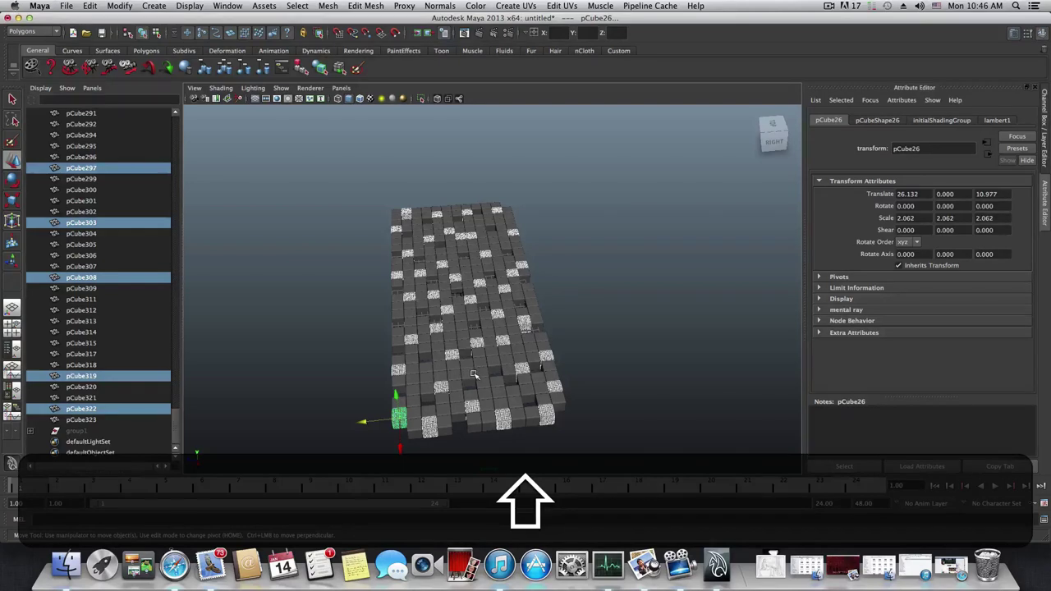
shift+click(471, 376)
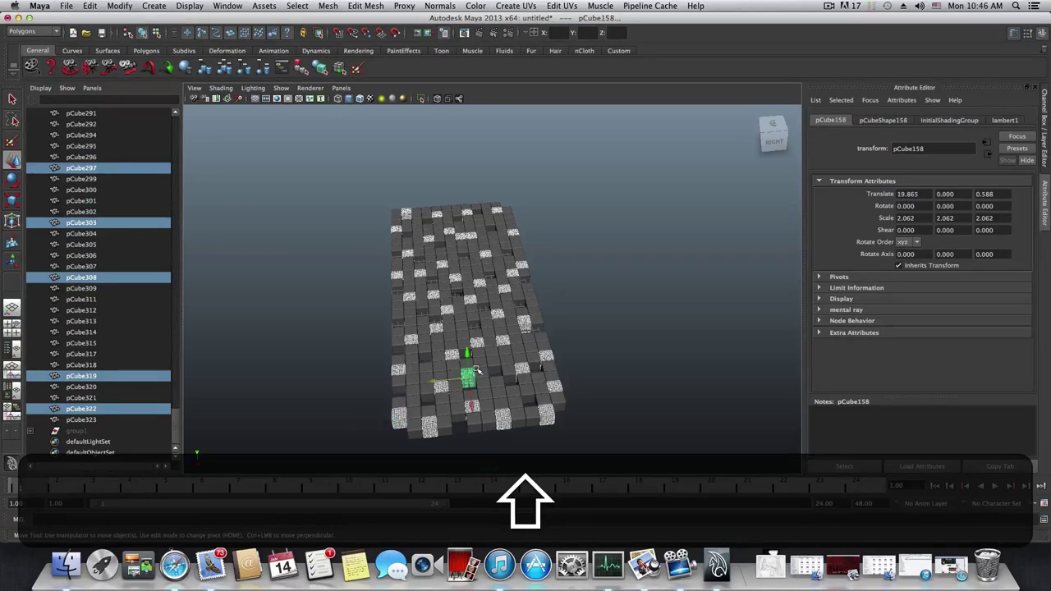
shift+click(462, 325)
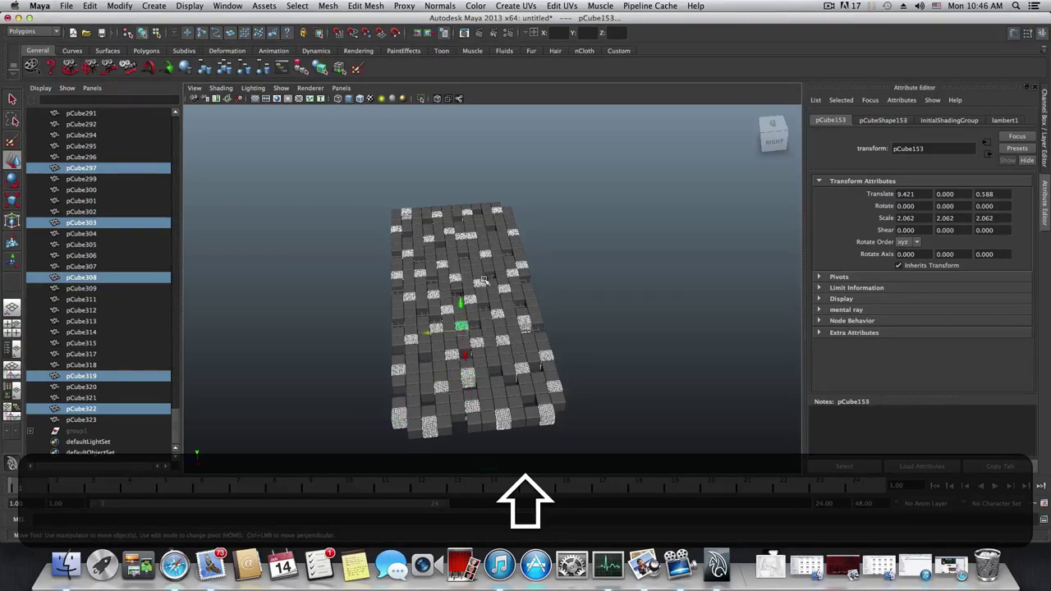
shift+click(471, 261)
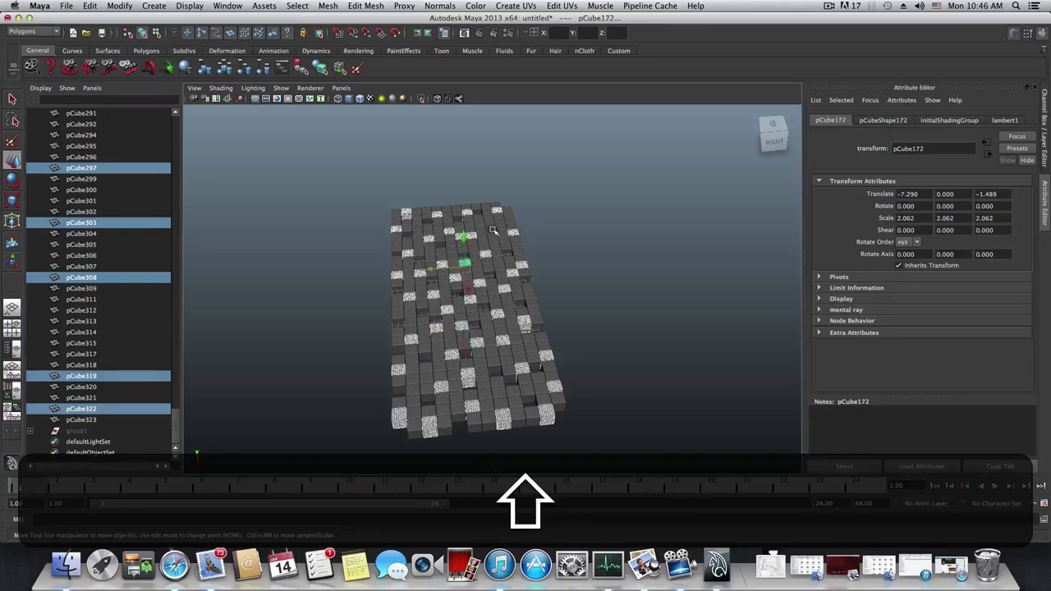
shift+click(493, 236)
shift+click(479, 222)
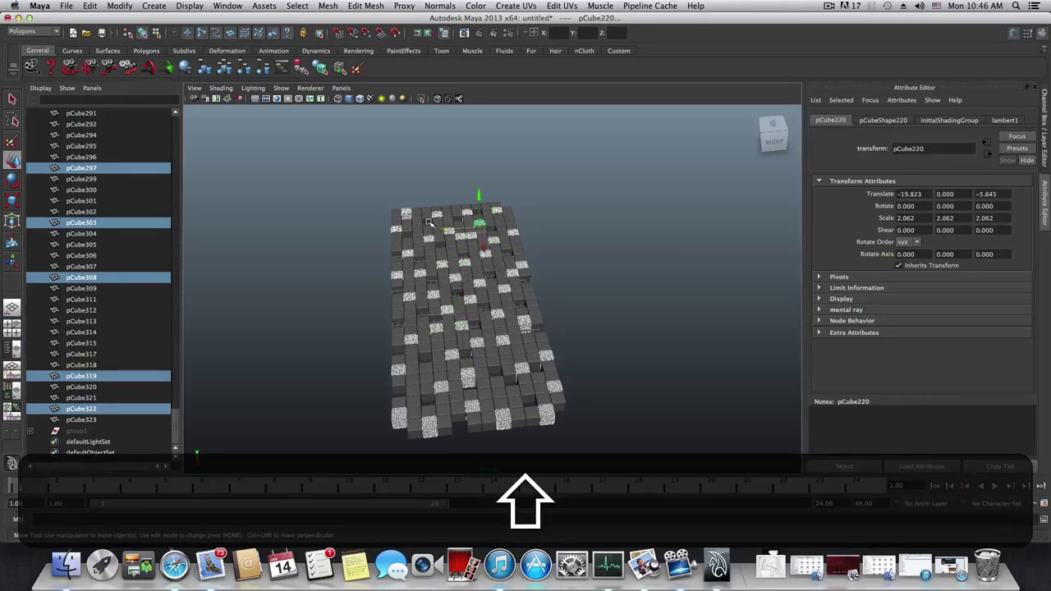
Group the second set of randomly selected cubes and hide that group
alt+drag(447, 351, 421, 353)
alt+drag(348, 351, 444, 347)
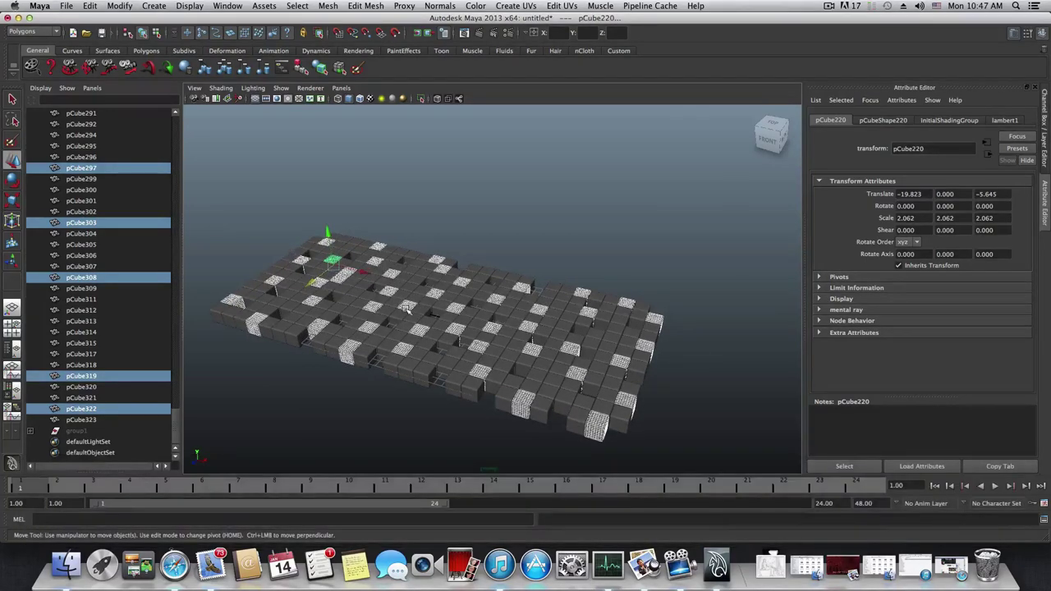
click(204, 69)
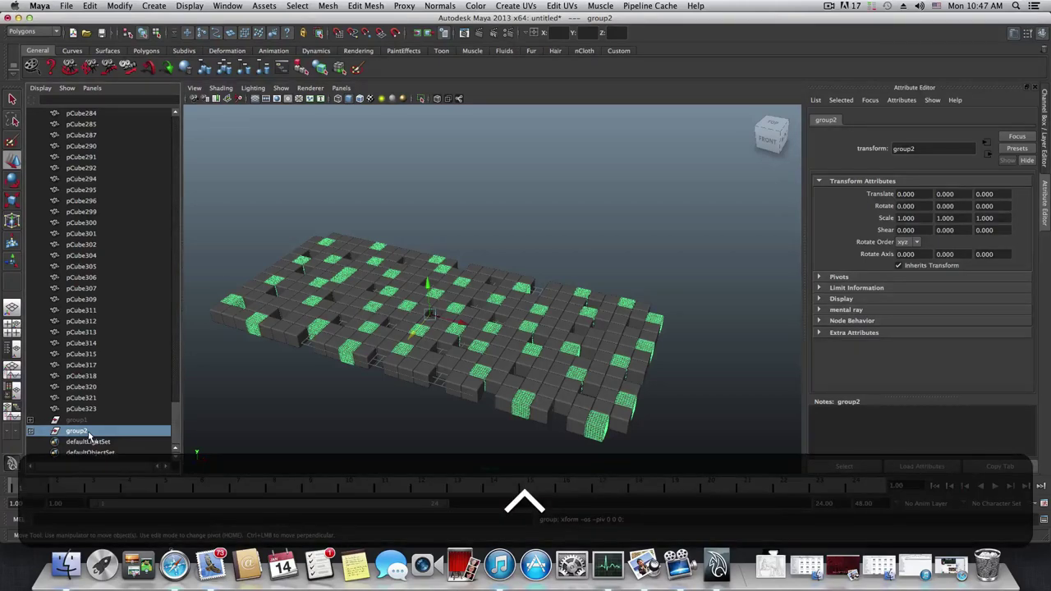
key(ctrl+h)
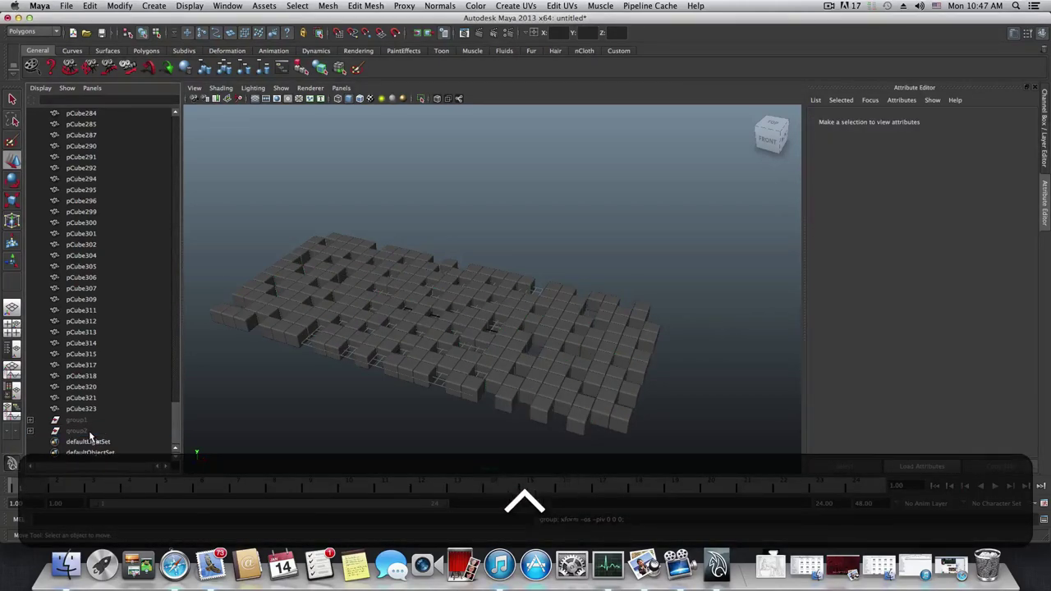
Check the two hidden cube groups by selecting each of them in turn
click(71, 432)
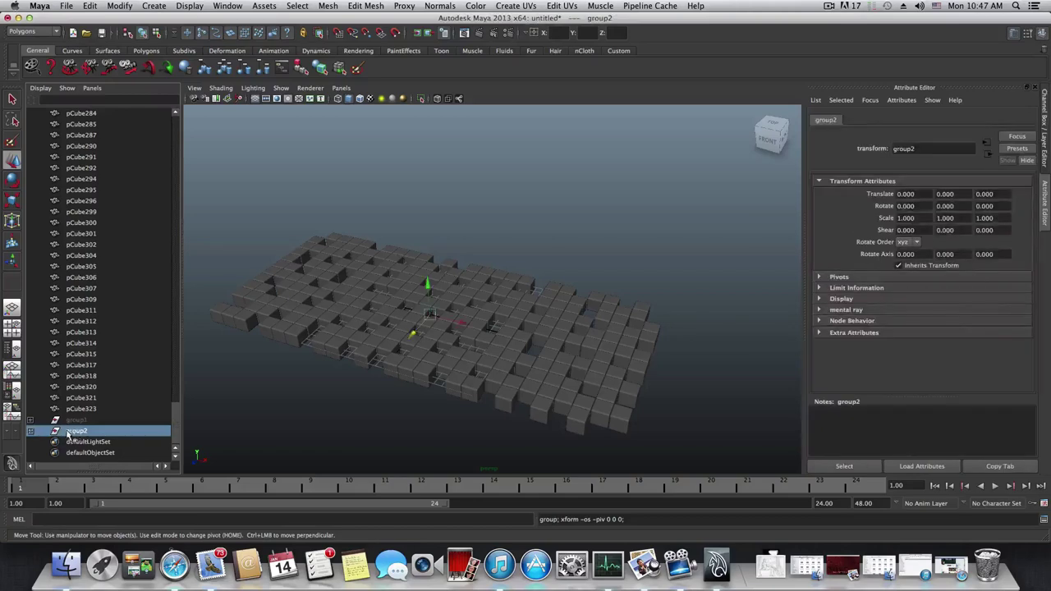
click(77, 420)
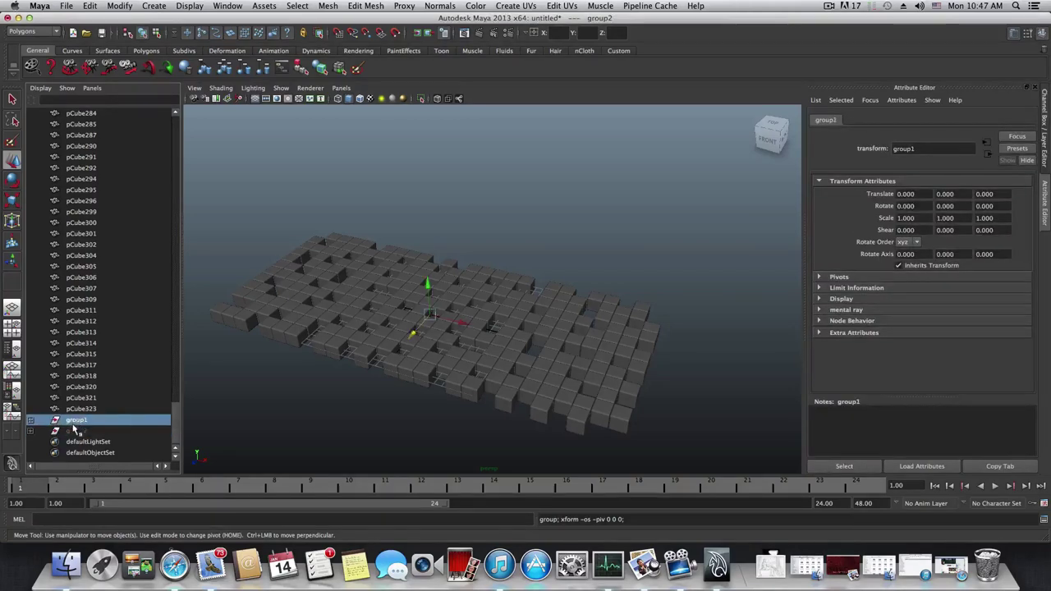
click(74, 431)
click(86, 420)
Select all the cubes still visible in the field and combine them into a third group
alt+drag(255, 424, 293, 405)
drag(213, 242, 724, 439)
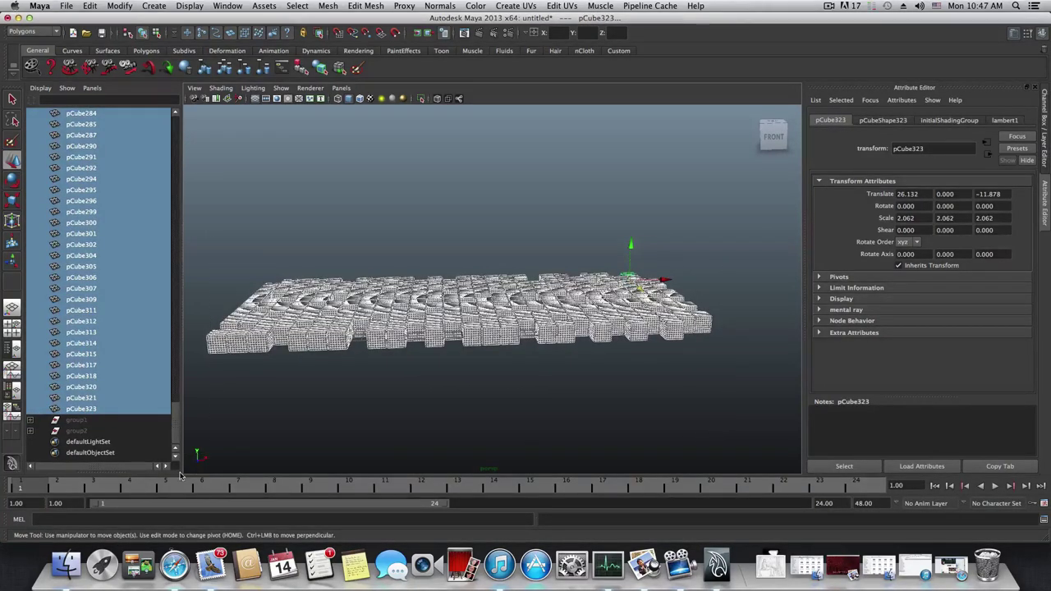
click(205, 69)
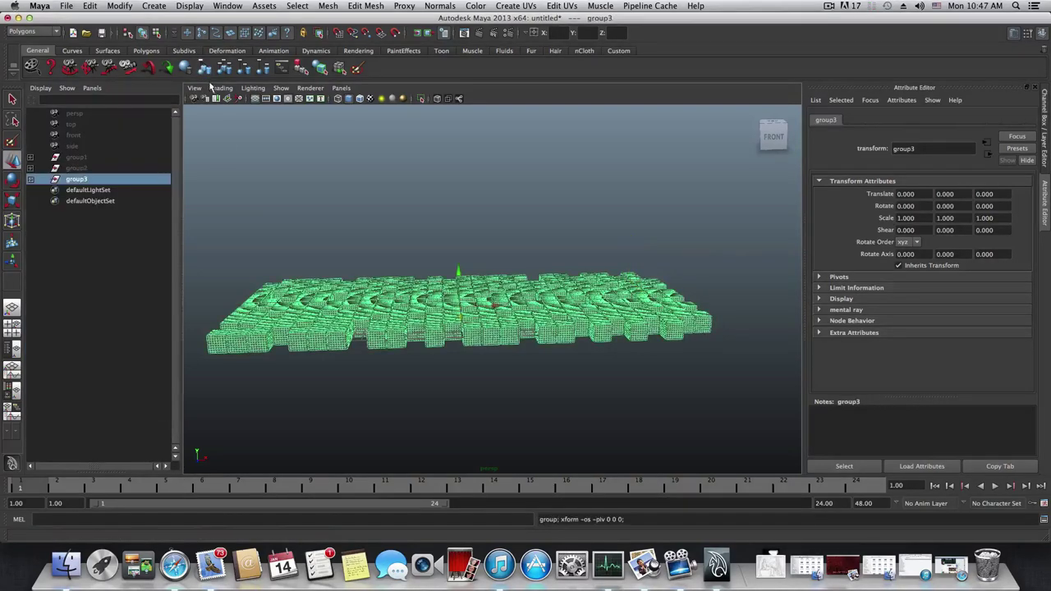
Check all three cube groups by selecting each one in turn, and clear the selection
click(92, 237)
click(72, 159)
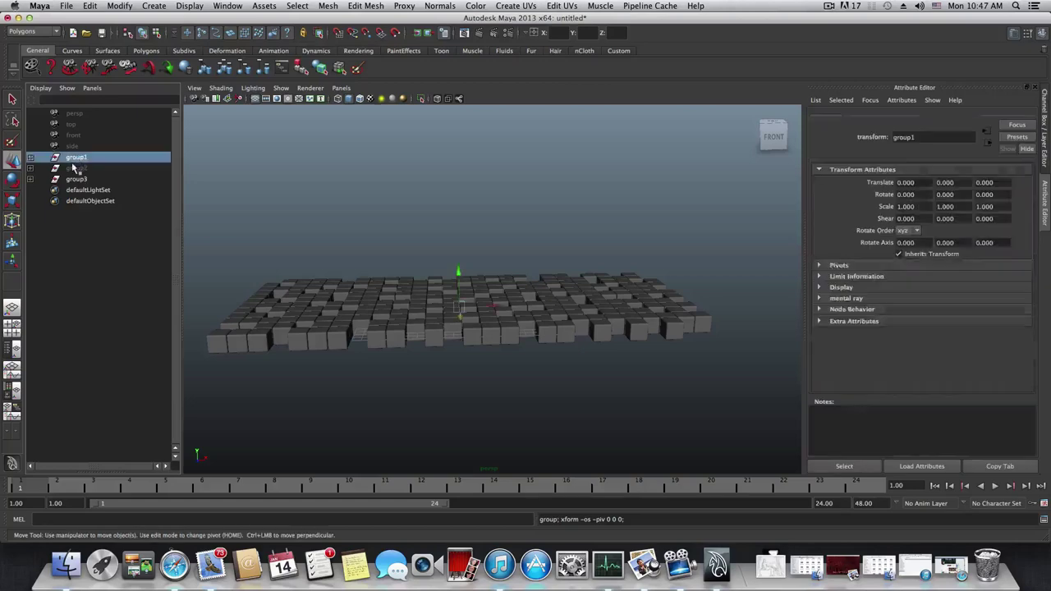
key(Down)
key(Down)
click(76, 167)
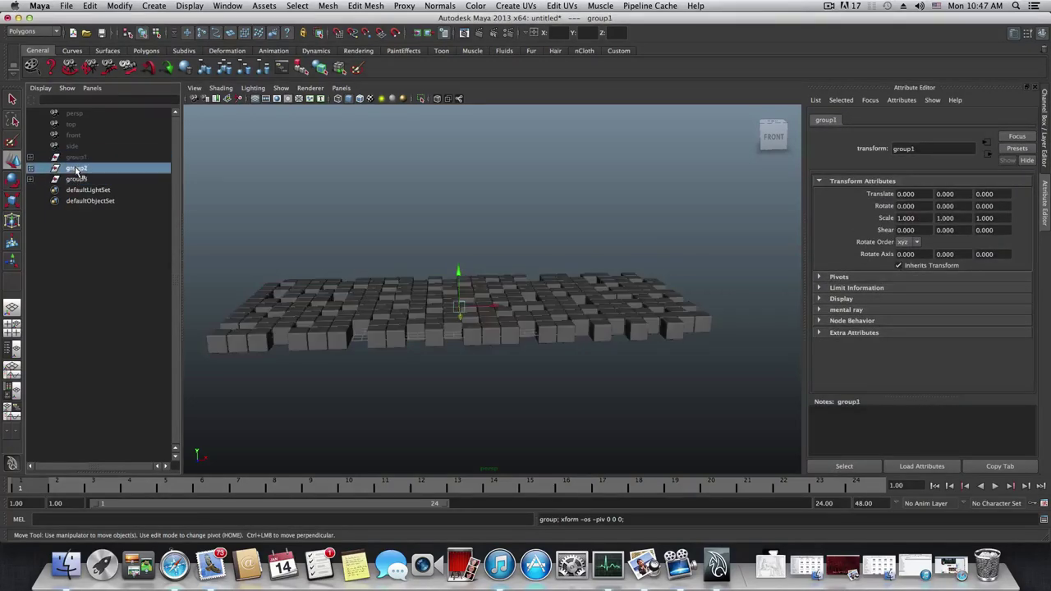
click(78, 179)
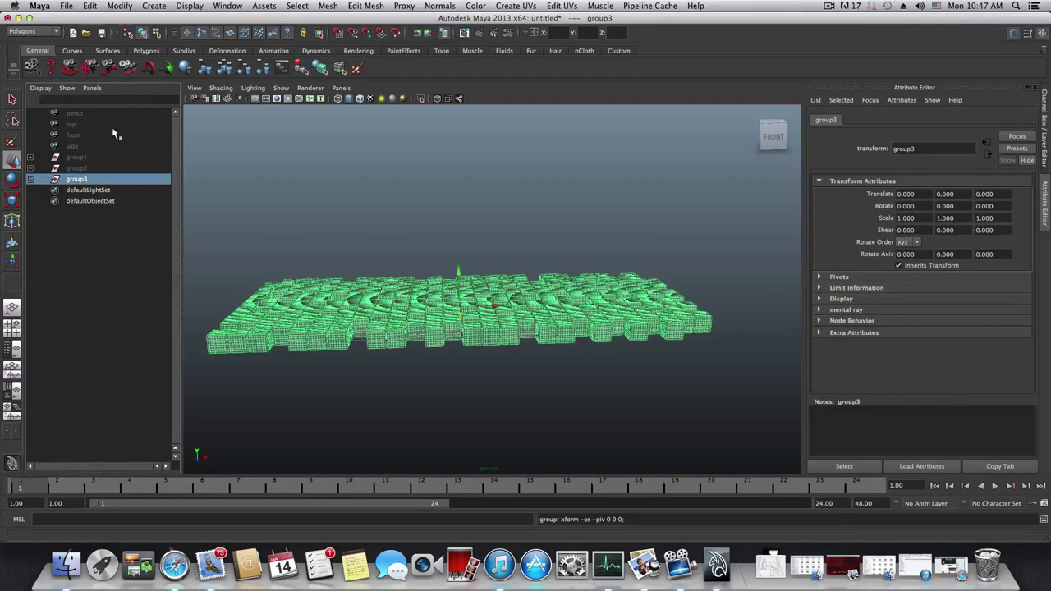
click(271, 201)
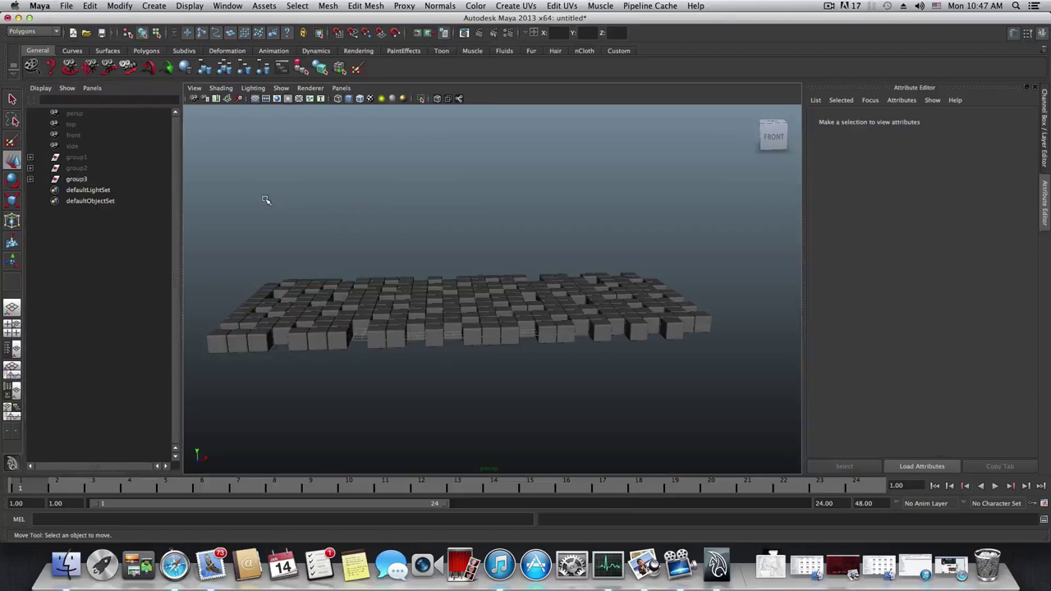
Unhide the first and second cube groups together and clear the selection
click(74, 168)
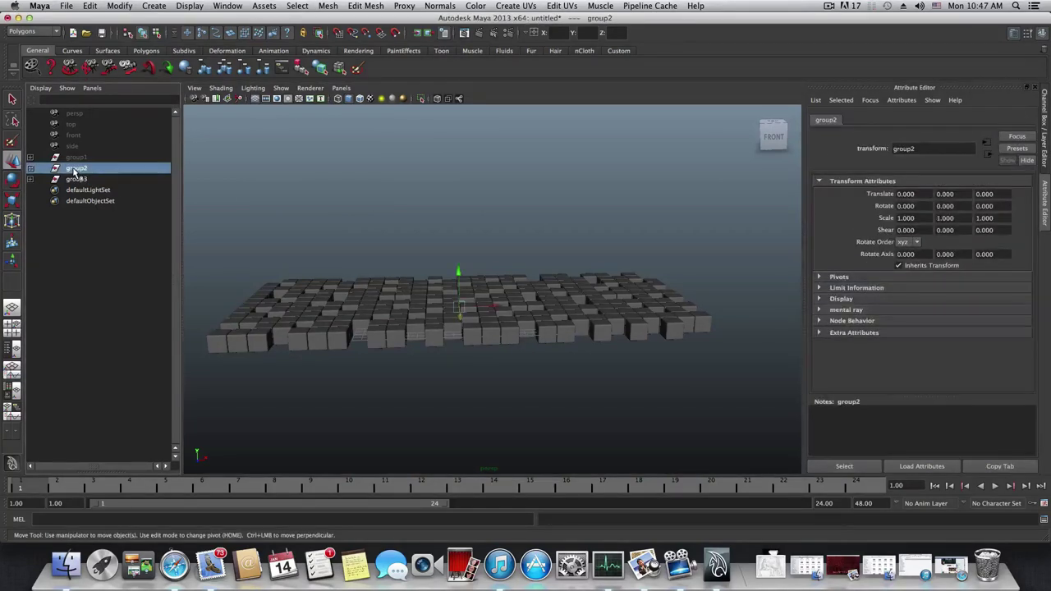
key(Up)
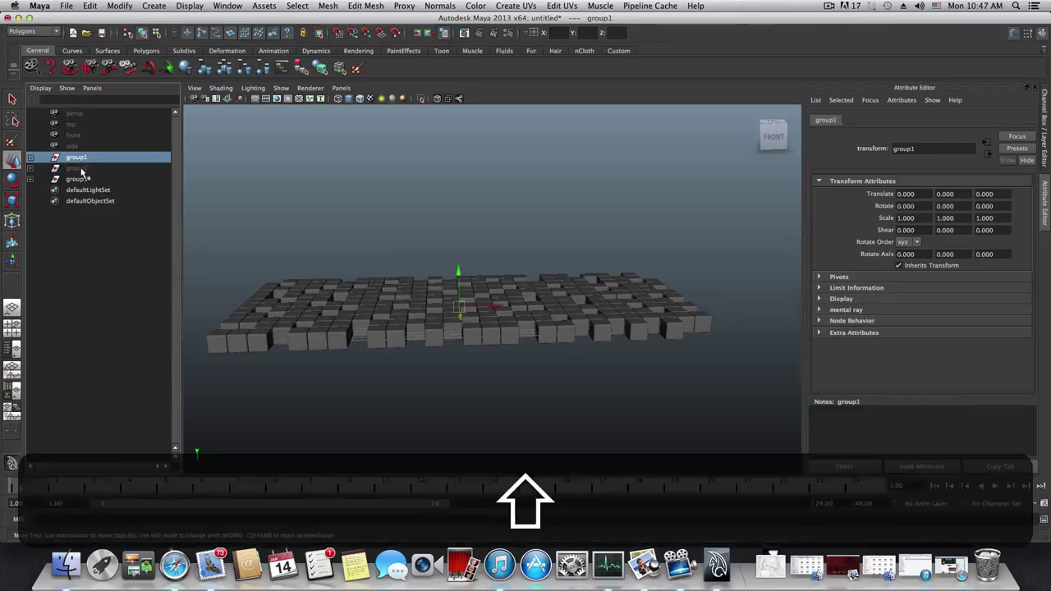
shift+click(81, 168)
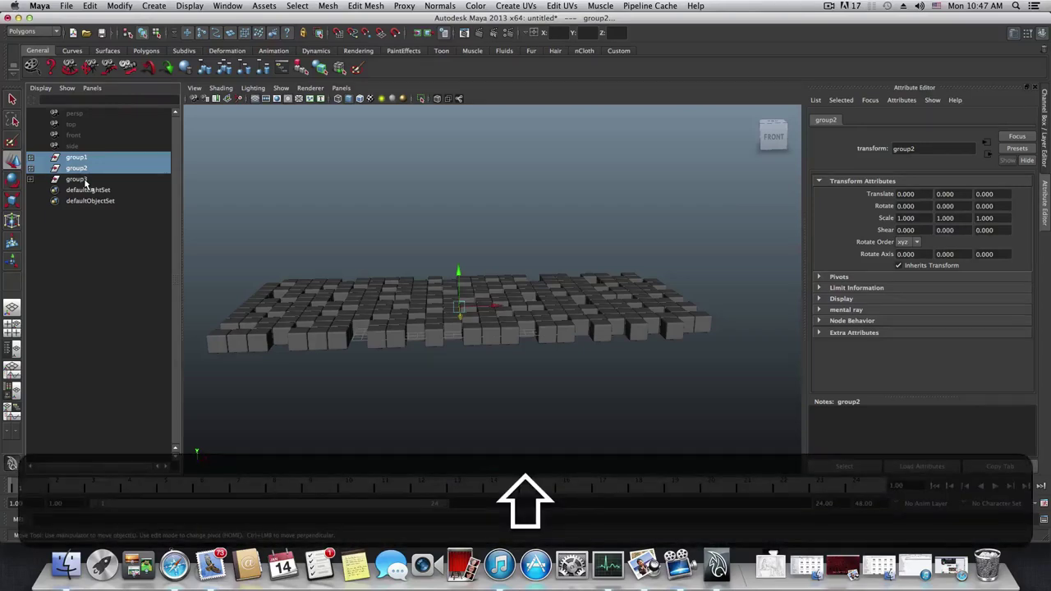
key(shift+h)
alt+drag(385, 192, 410, 201)
click(105, 238)
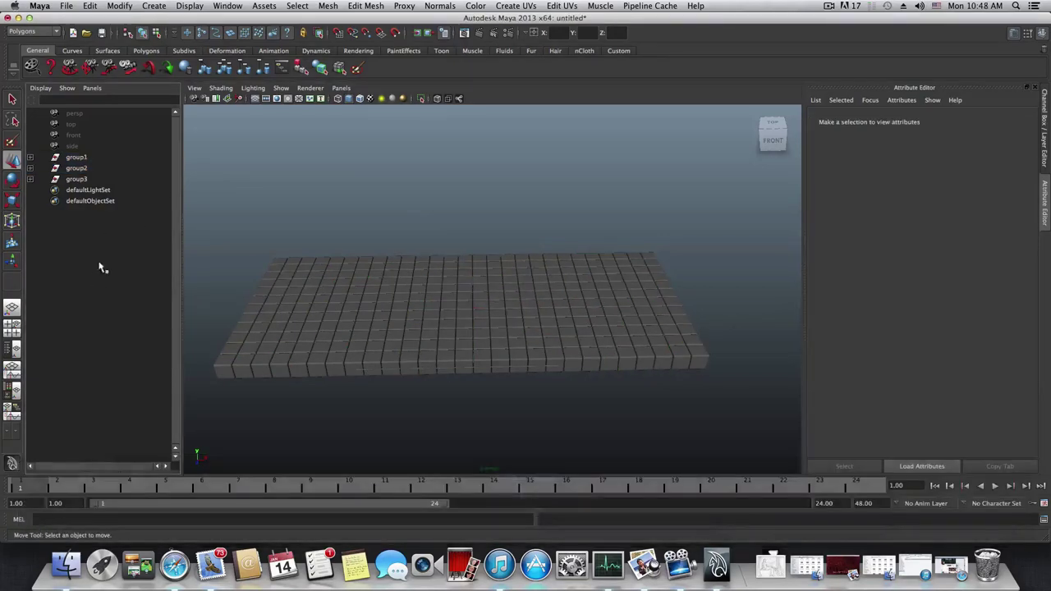
Set the end time of the playback range to frame 200
click(76, 157)
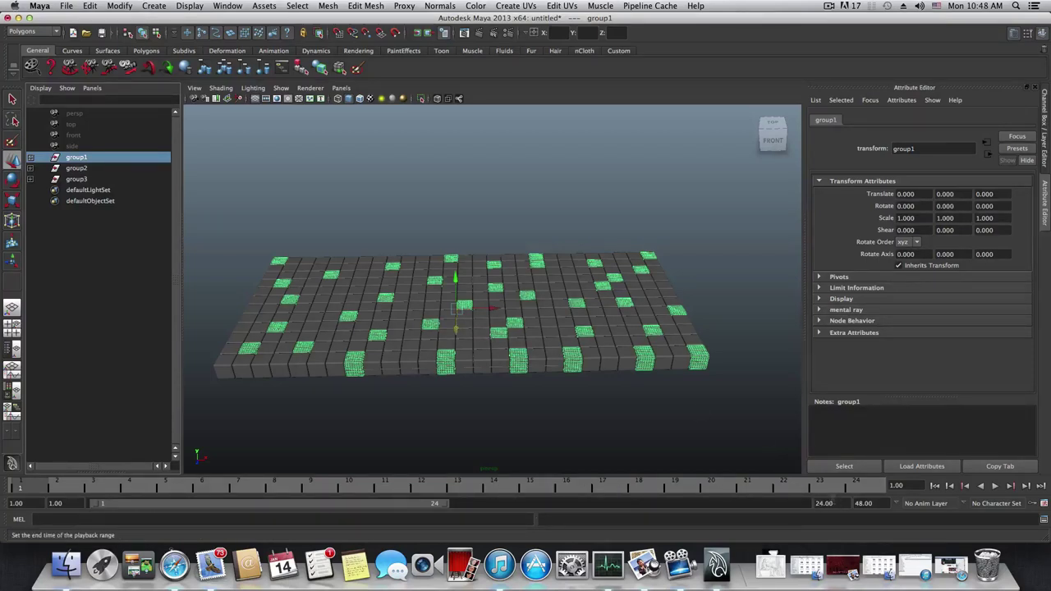
double_click(827, 503)
drag(827, 503, 813, 505)
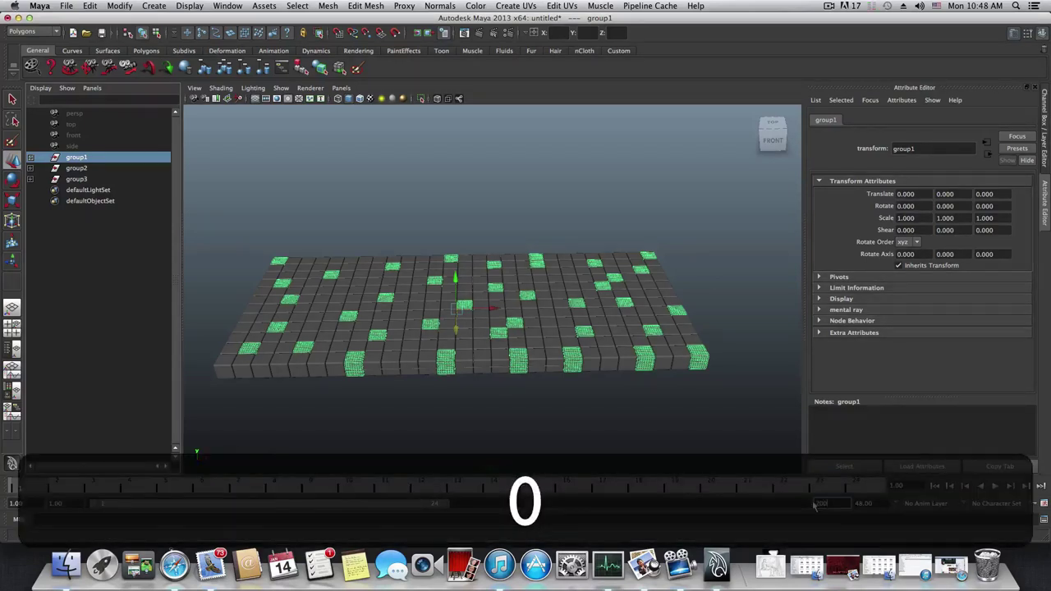
text(200)
key(Return)
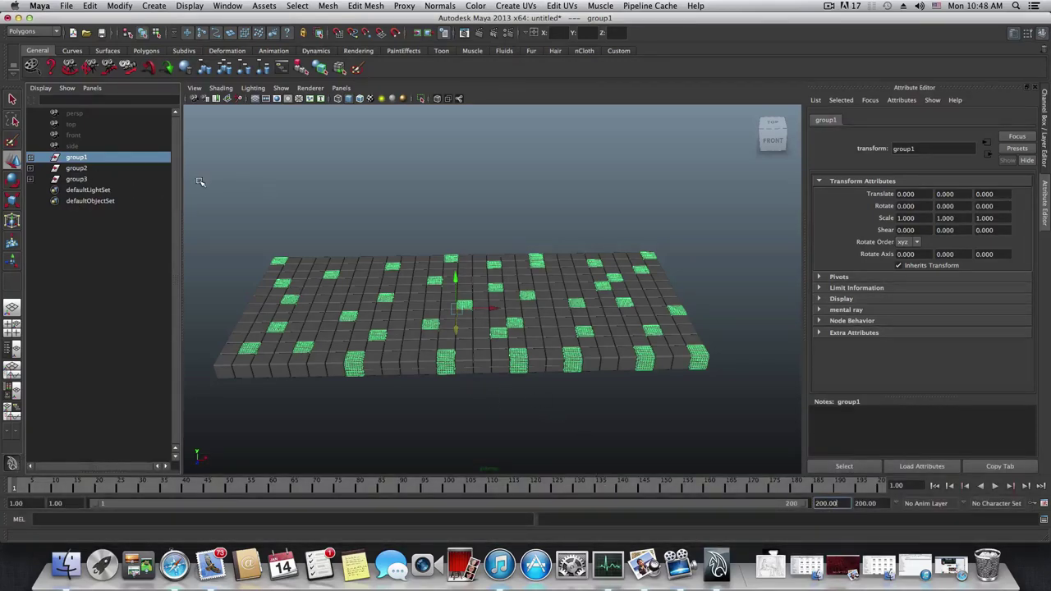
Assign a new Blinn material to all the cubes, with specular roll off 0.455, reflectivity 0.333 and a darker specular color
drag(205, 191, 709, 429)
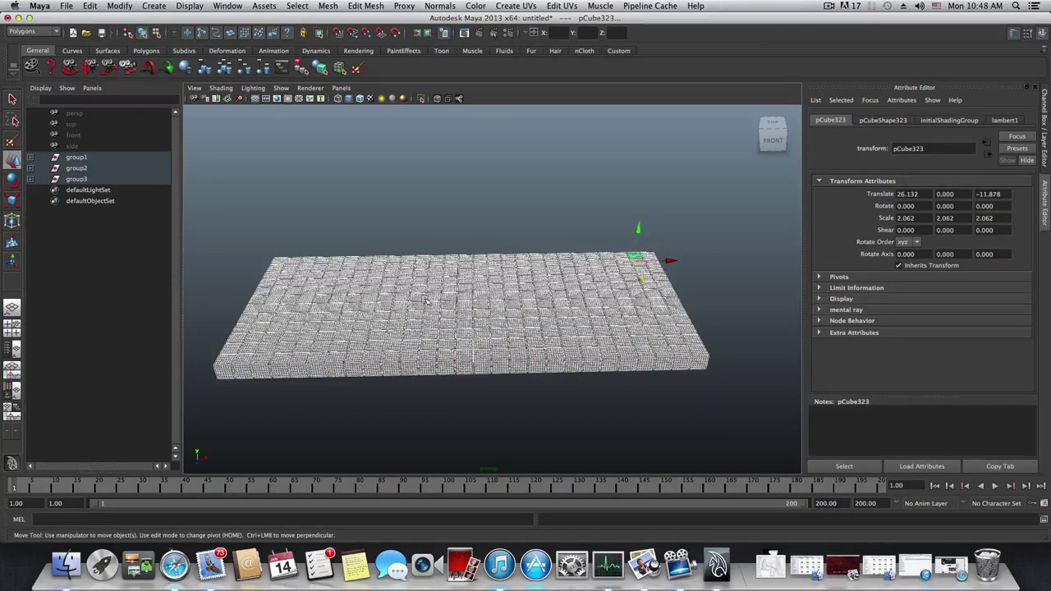
right_drag(441, 290, 515, 451)
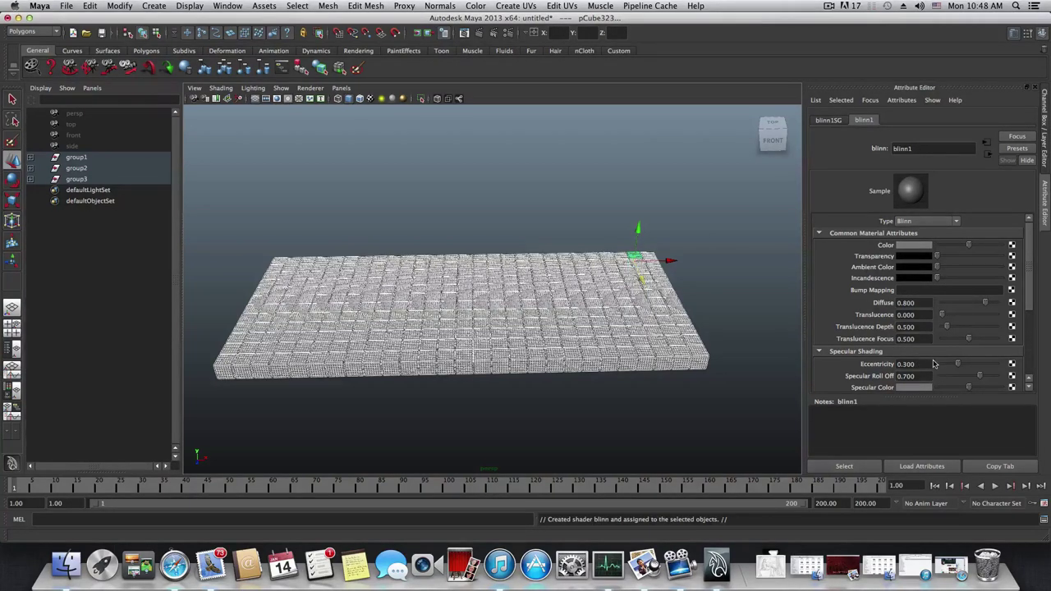
scroll(934, 363, down, 2)
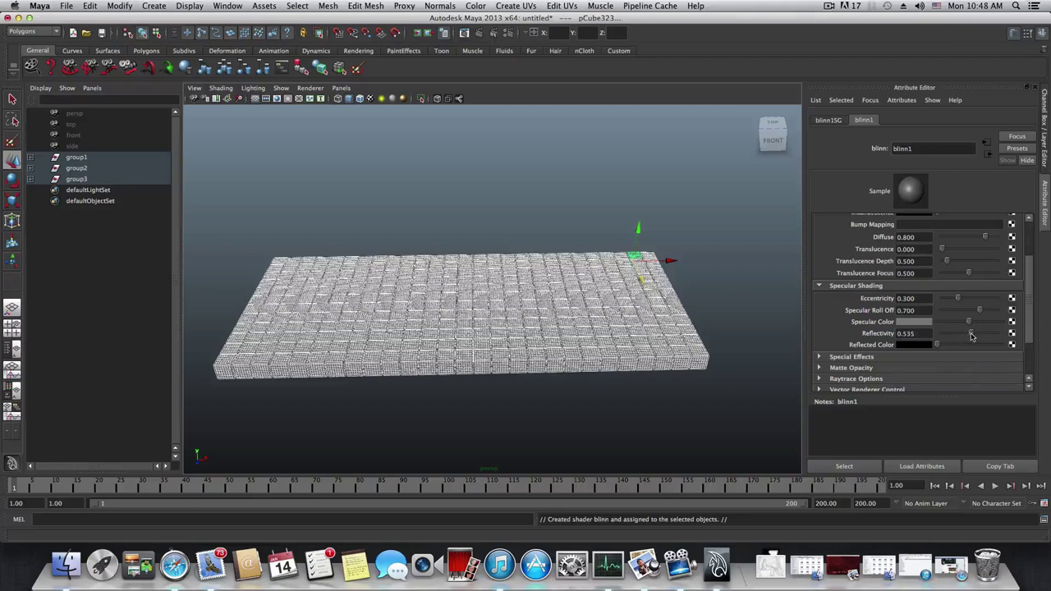
drag(971, 335, 965, 337)
drag(969, 323, 968, 314)
Set the Blinn material's mental ray reflection blur to 2 and clear the selection
scroll(873, 374, down, 3)
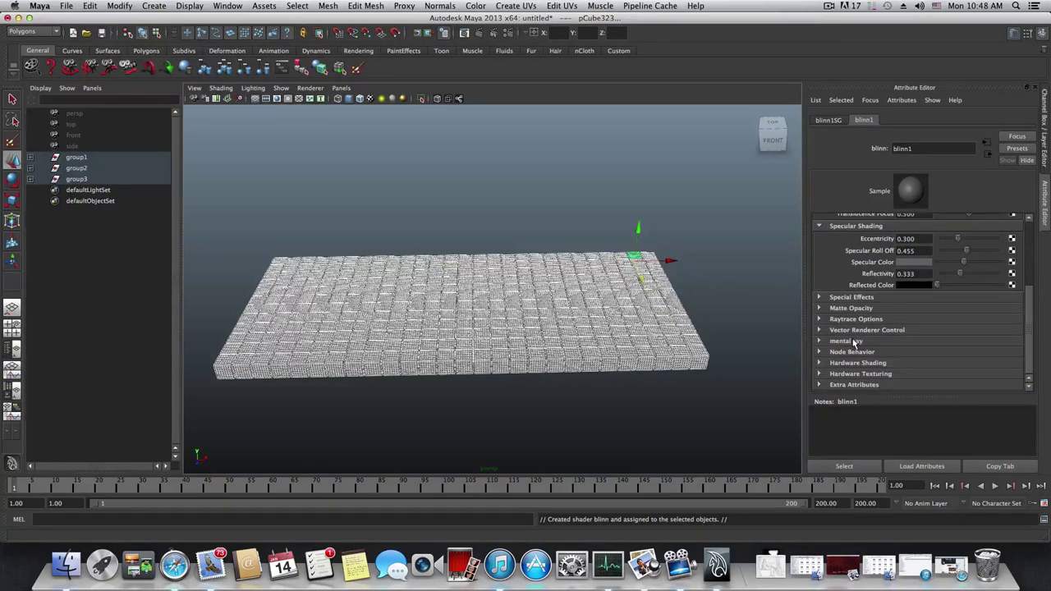
click(855, 342)
scroll(871, 342, down, 5)
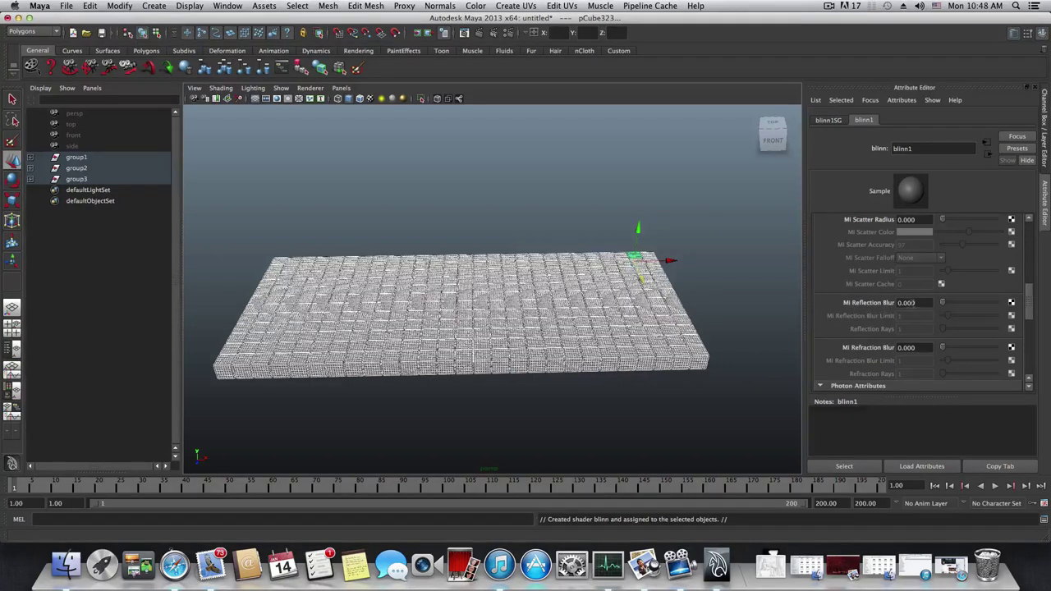
click(906, 303)
text(2)
key(Return)
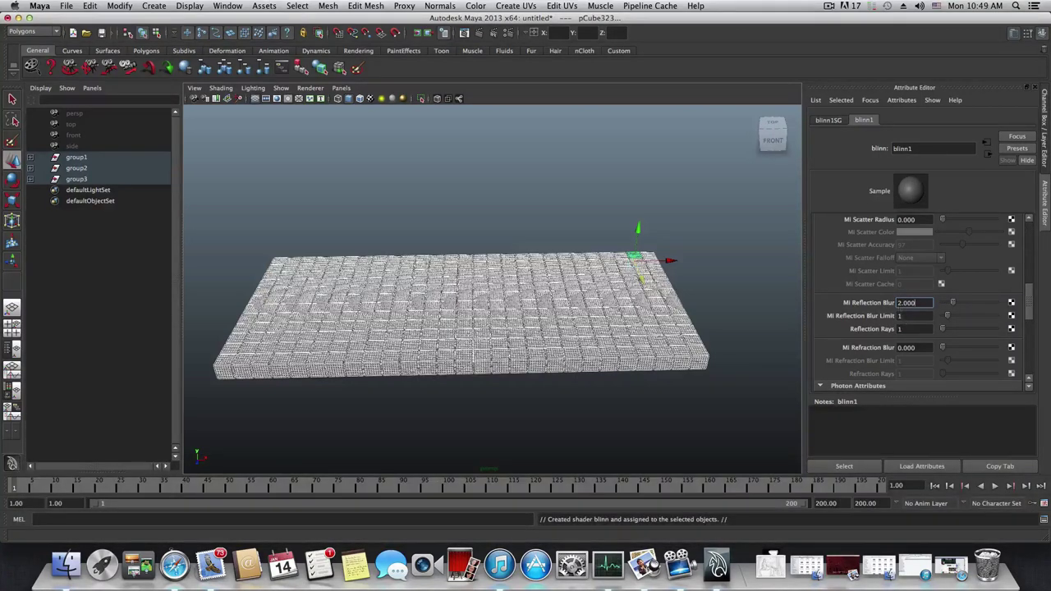
click(720, 274)
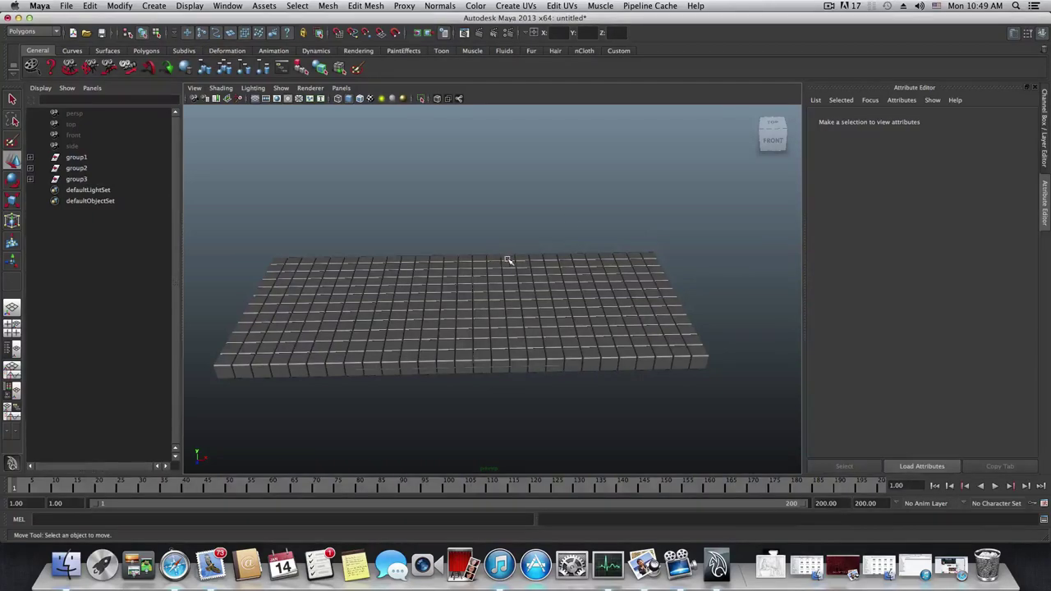
Select the first cube group and set a keyframe on it at frame 1 in its original position
alt+drag(534, 267, 391, 263)
click(75, 157)
alt+right_drag(392, 262, 473, 291)
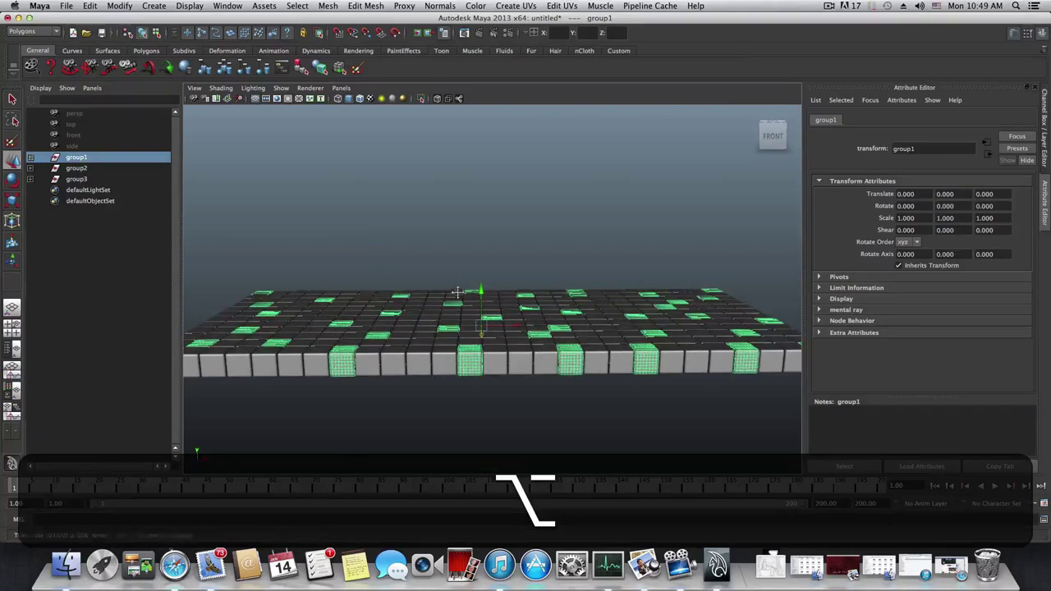
alt+drag(470, 291, 457, 296)
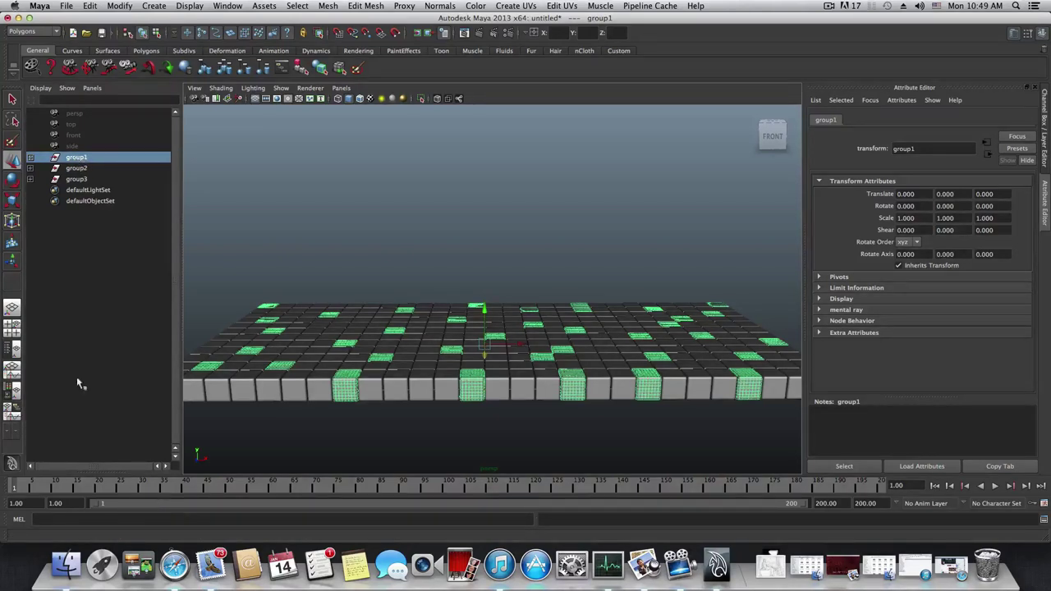
click(825, 503)
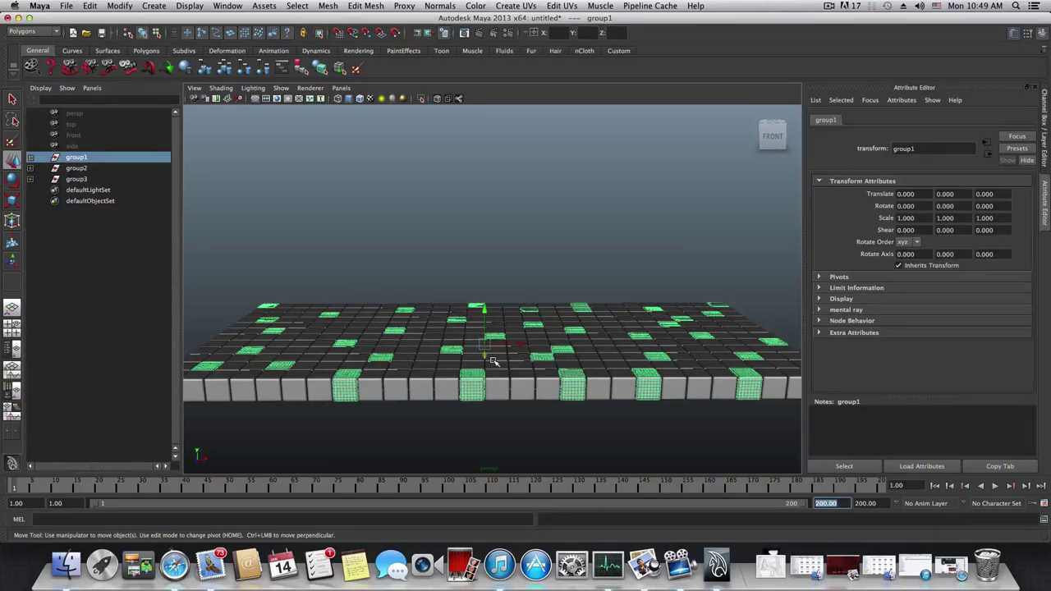
key(s)
key(s)
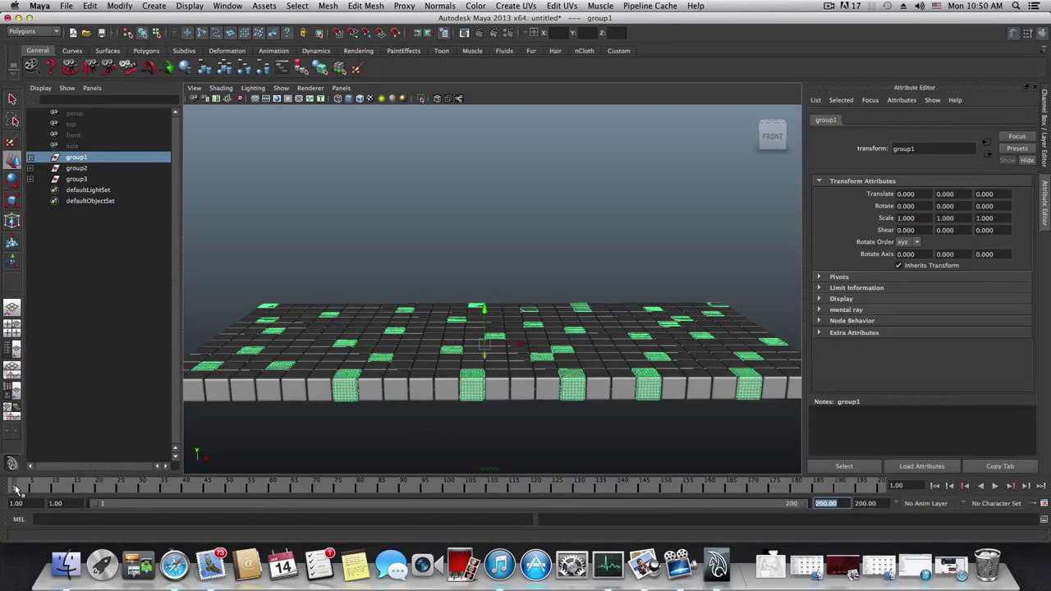
key(s)
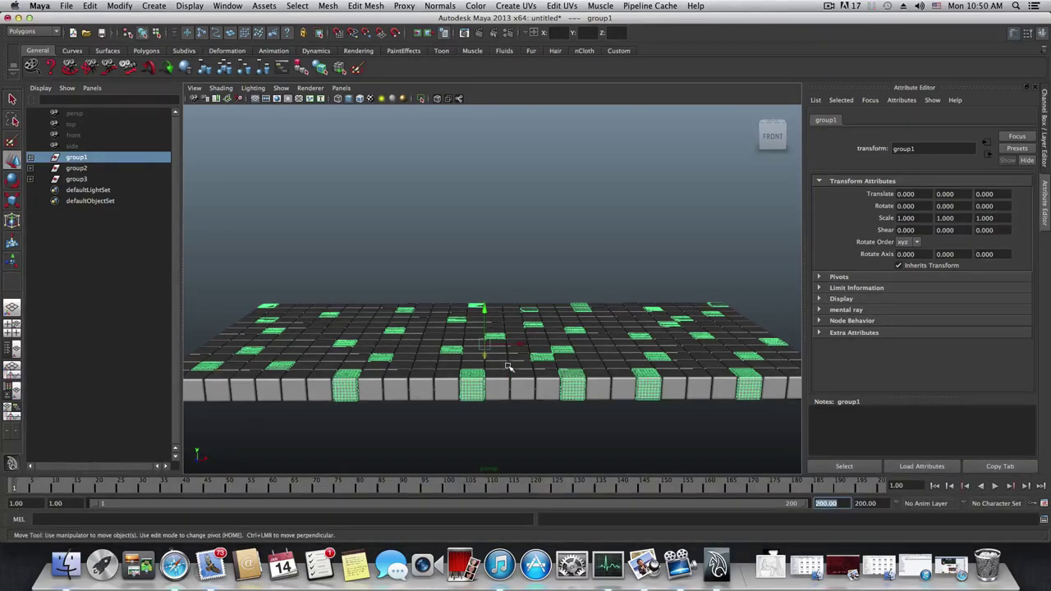
click(809, 524)
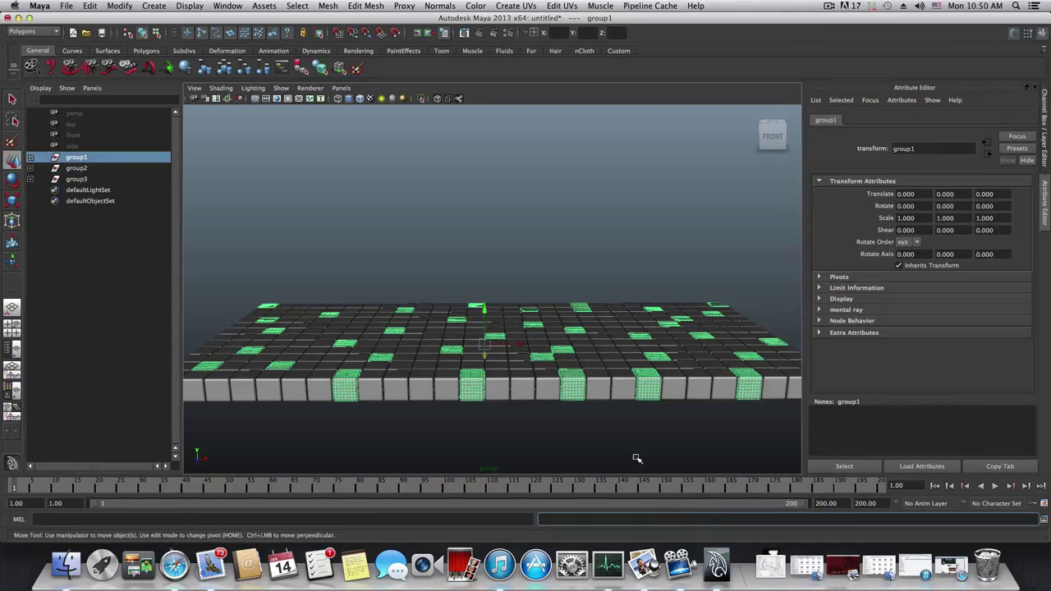
click(74, 160)
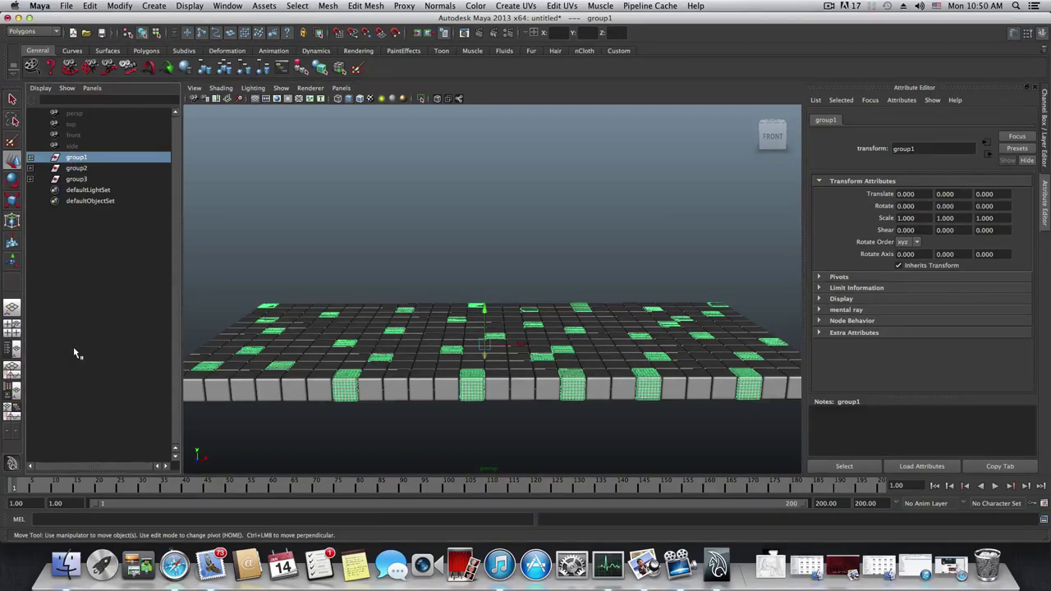
key(s)
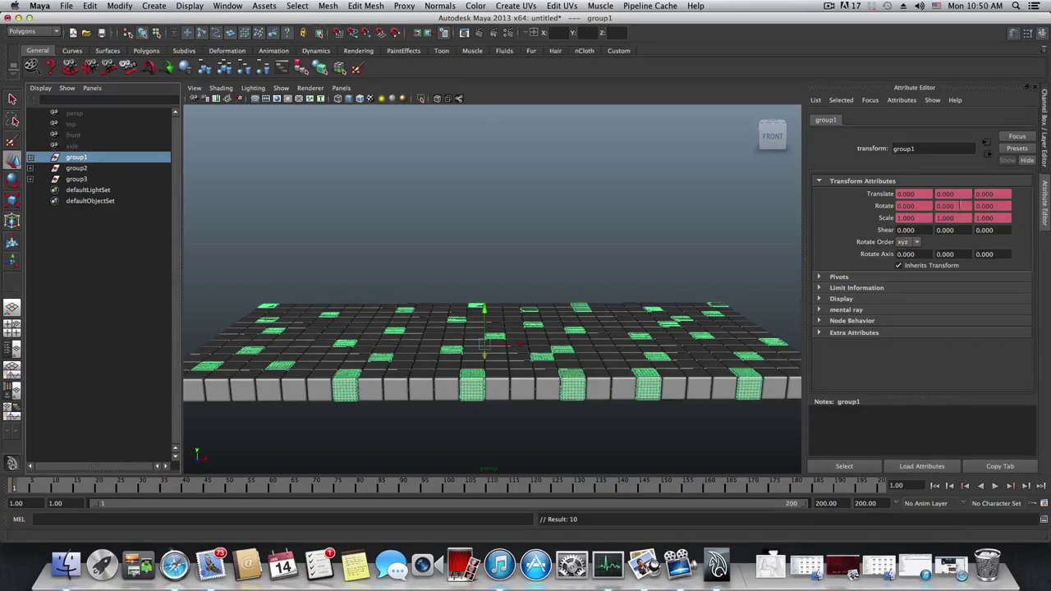
At frame 50, raise the first cube group about 2 units along Y and set a keyframe, with the Channel Box shown
click(1014, 37)
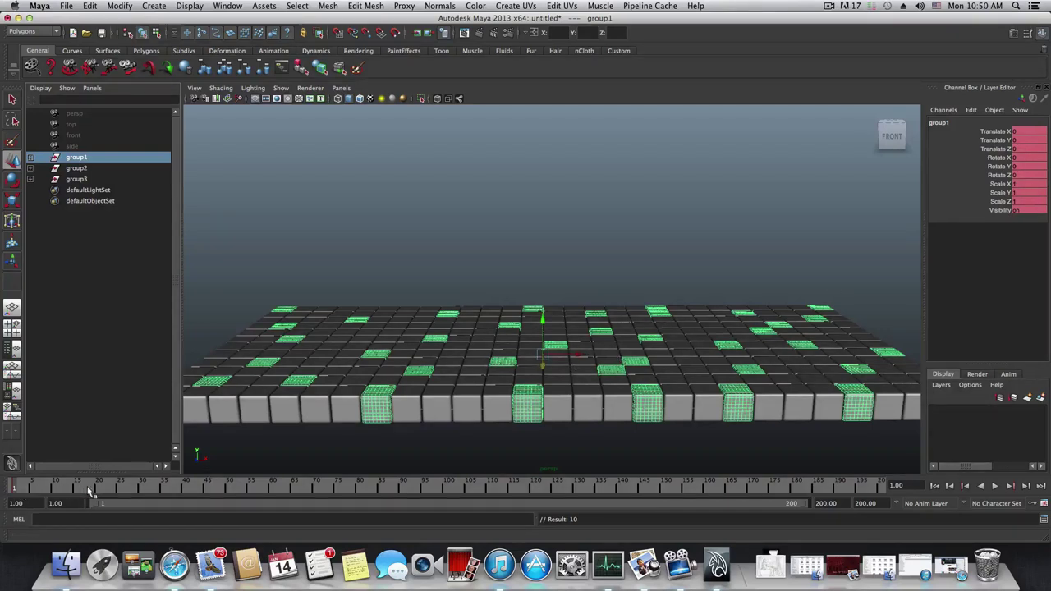
click(229, 489)
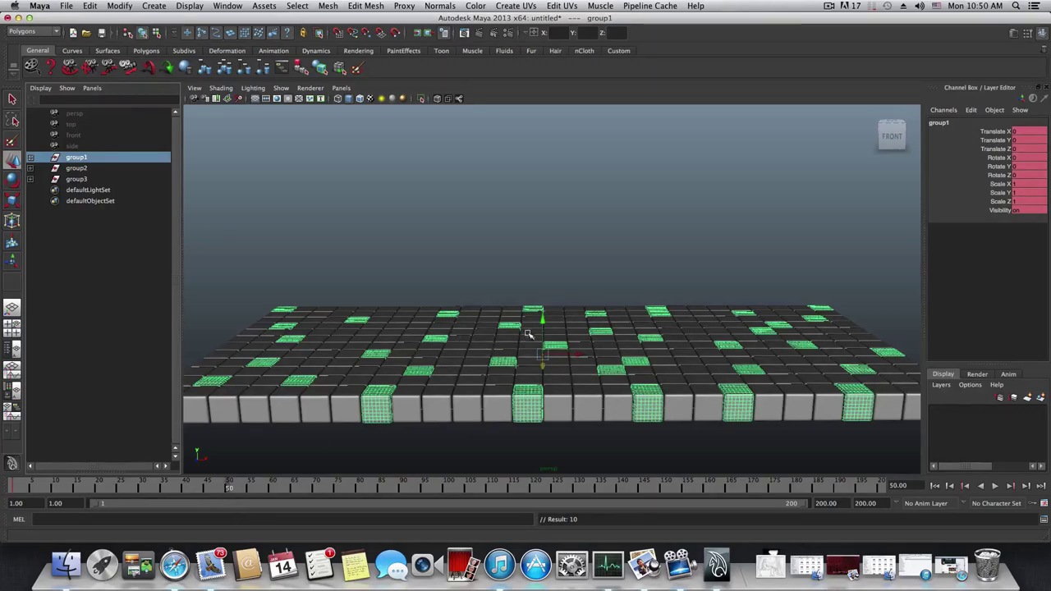
key(alt)
alt+drag(543, 351, 546, 281)
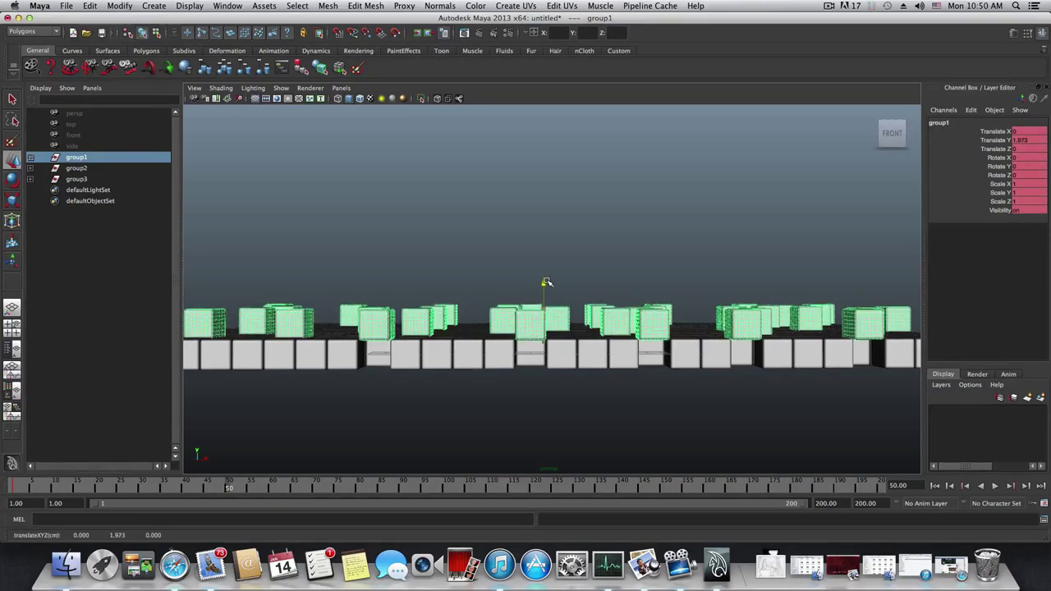
alt+drag(516, 343, 582, 382)
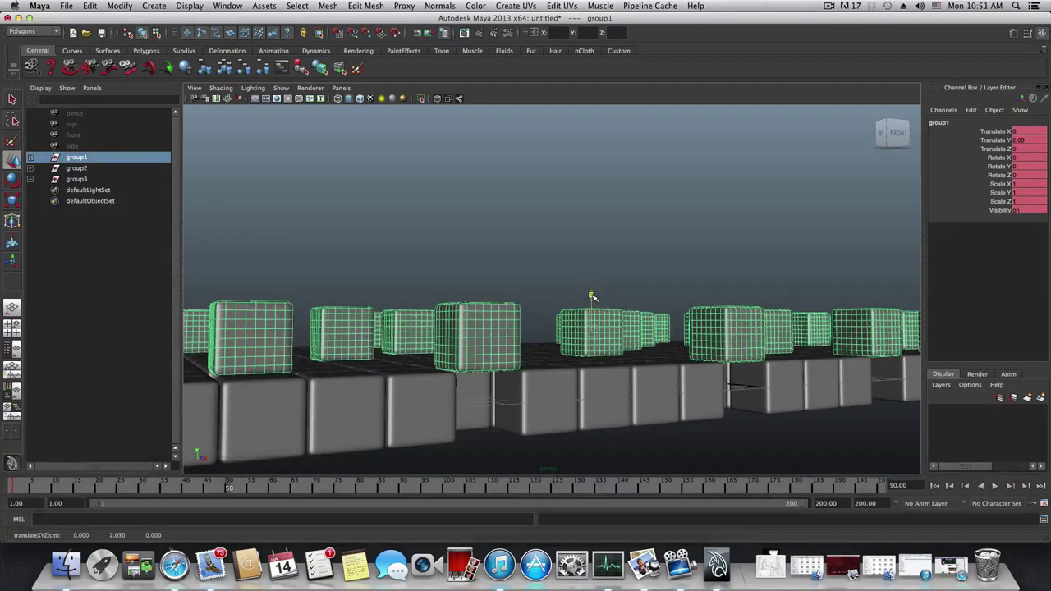
drag(591, 297, 418, 439)
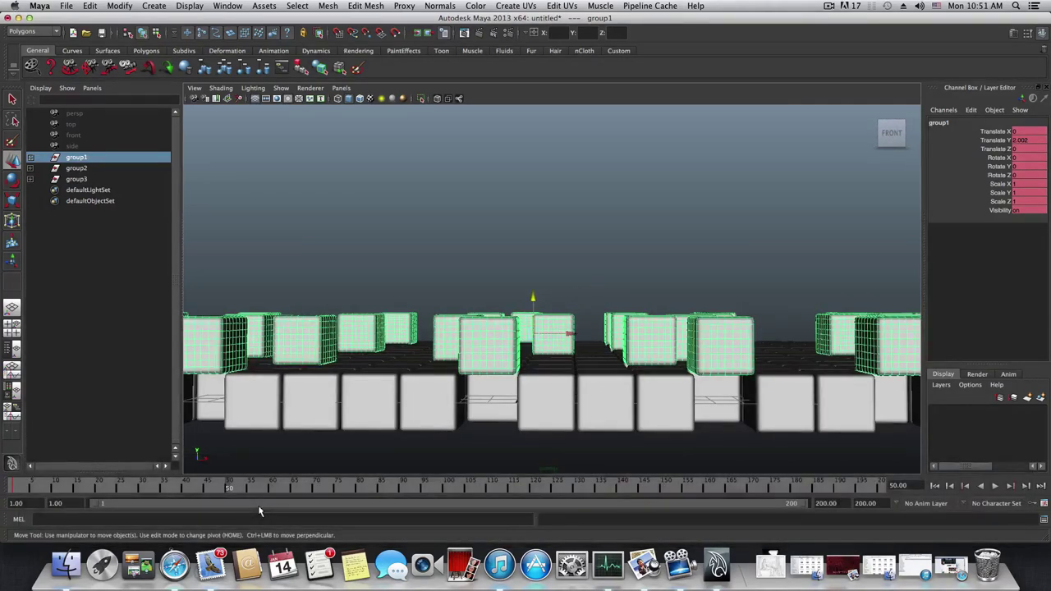
key(s)
At frame 100, set the first cube group's Translate Y to 0 and set a keyframe on it
drag(230, 490, 402, 490)
click(445, 488)
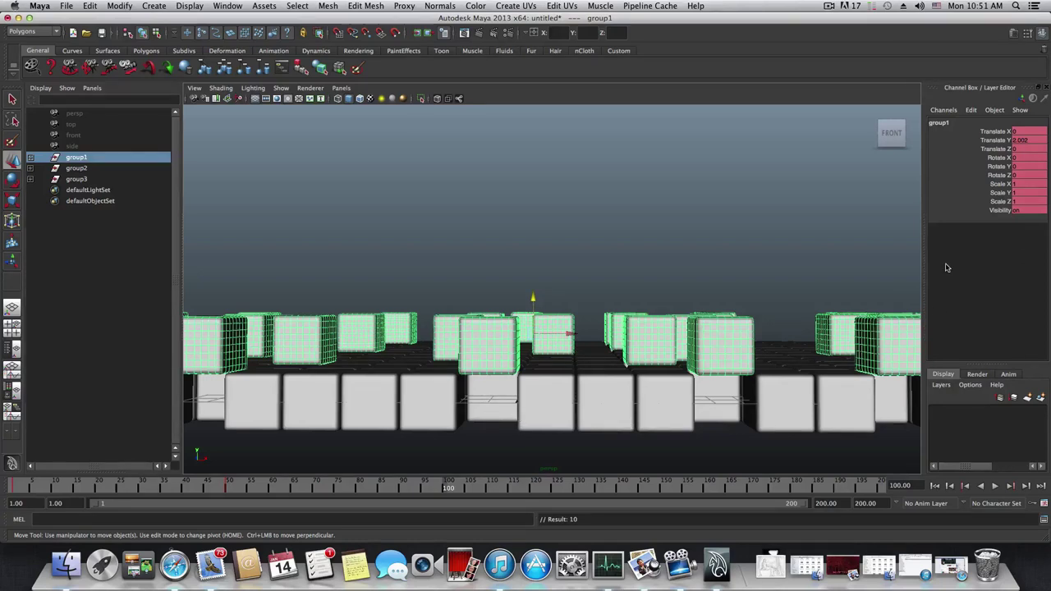
double_click(1020, 141)
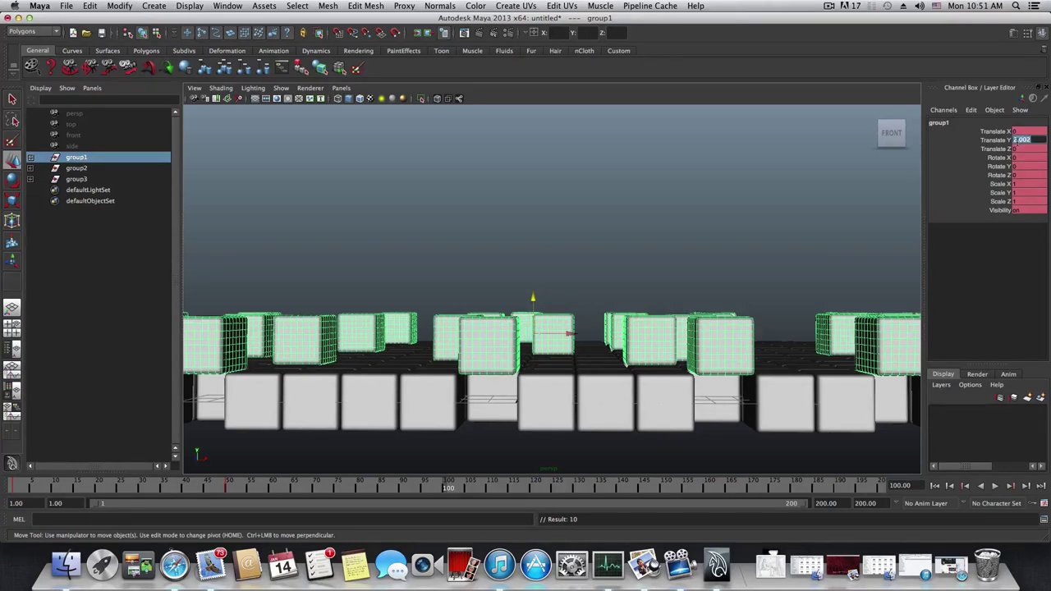
text(0)
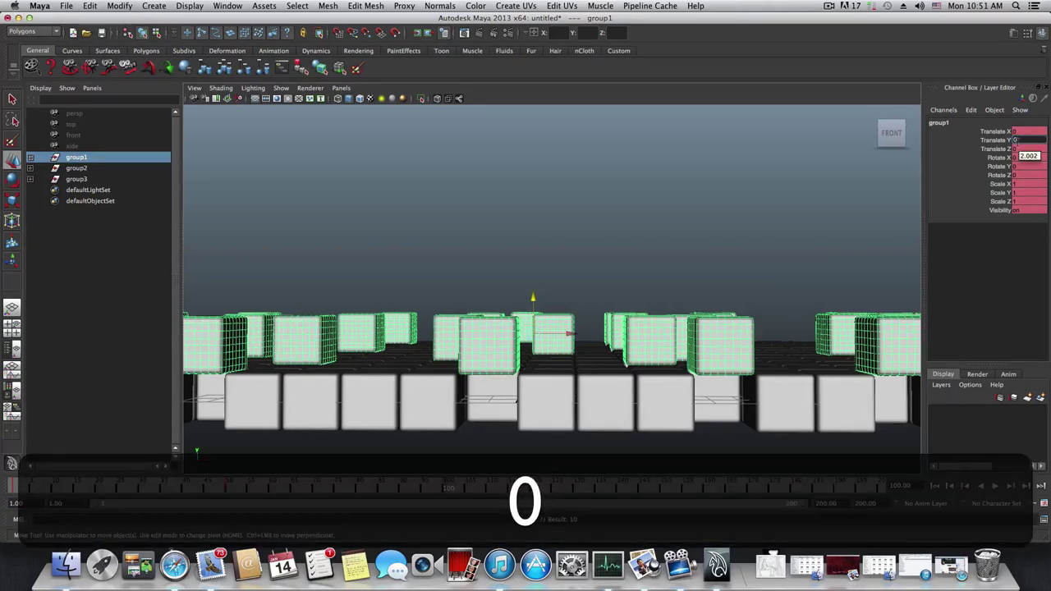
key(Return)
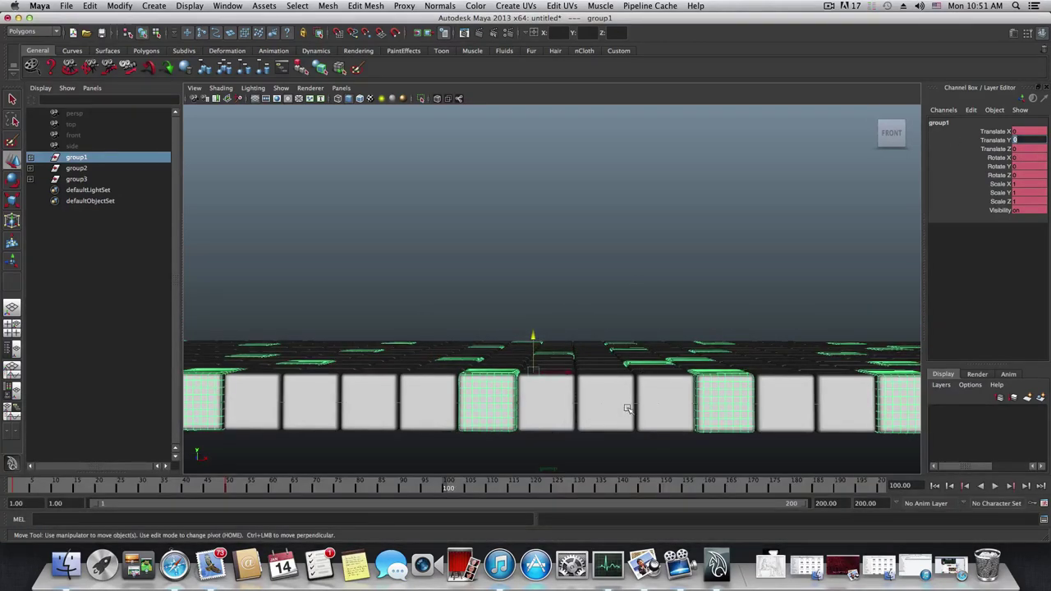
text(s)
click(75, 159)
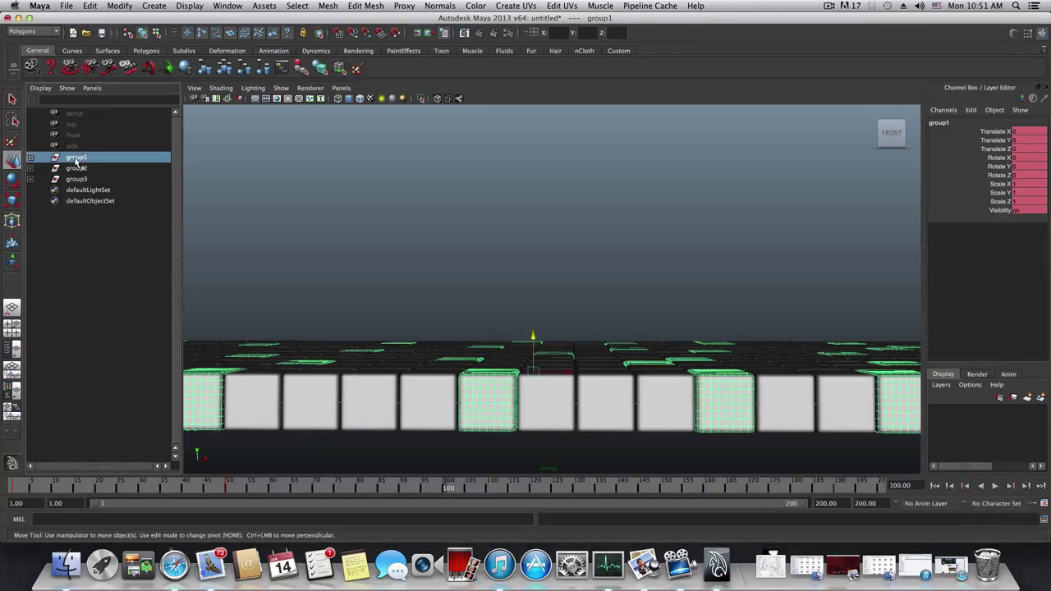
key(s)
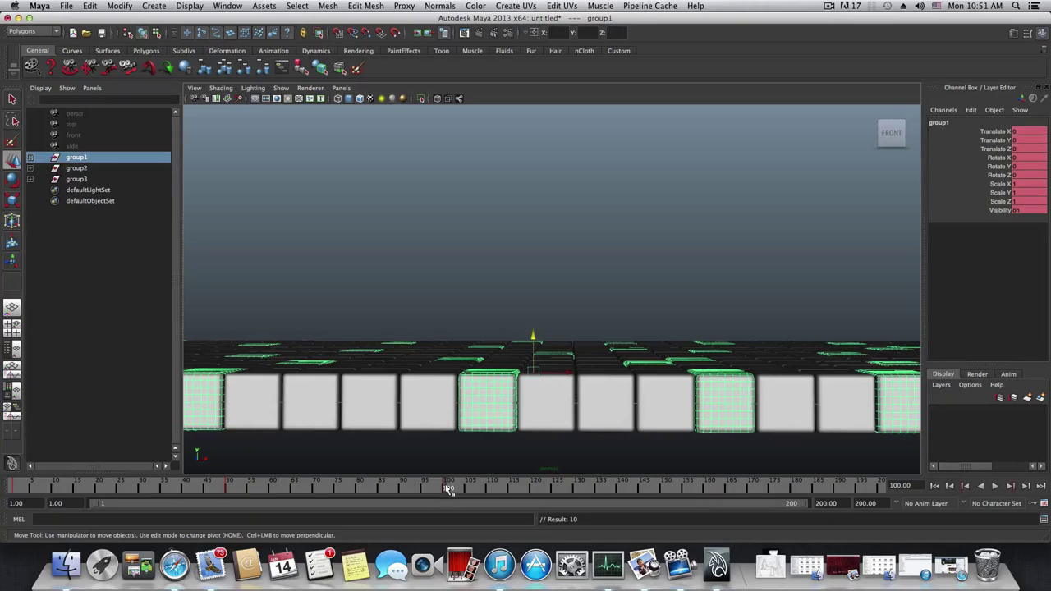
Scrub back through the first group's animation to check its motion, and return to frame 1
drag(447, 489, 260, 488)
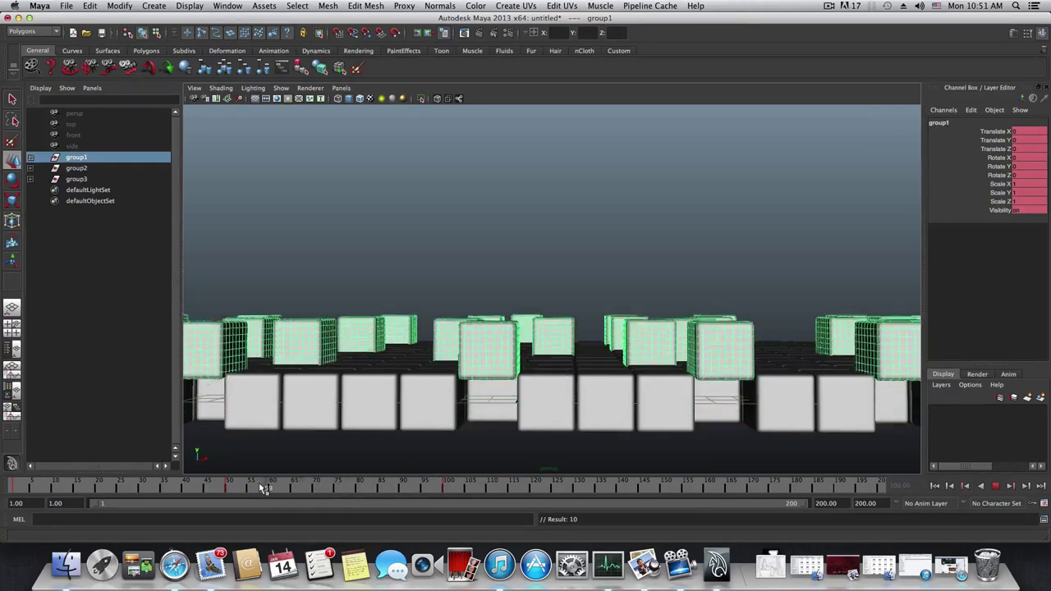
click(934, 486)
scroll(694, 415, down, 5)
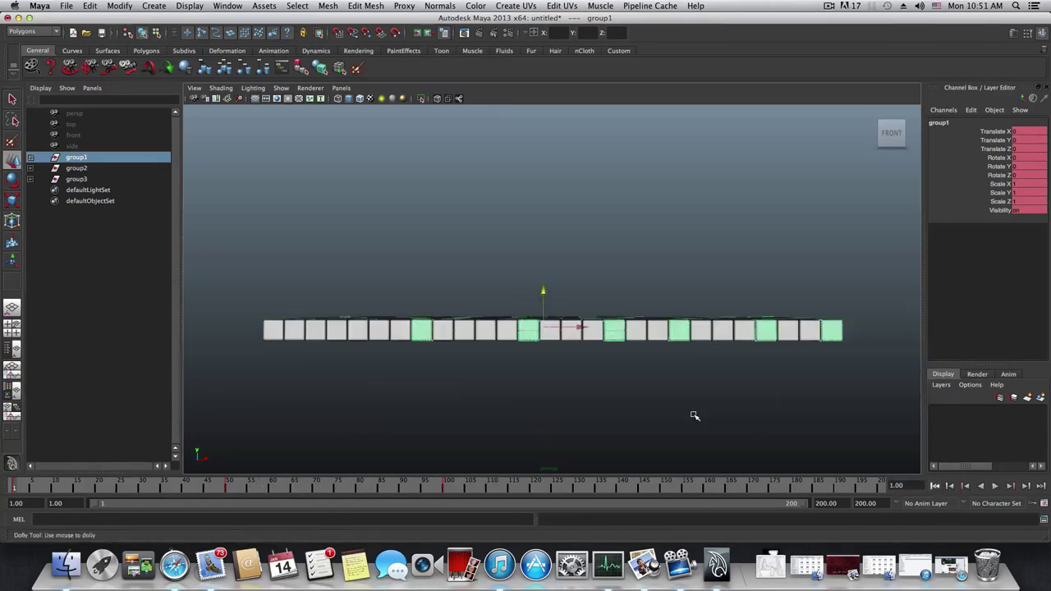
Play the animation with the cube field in view to check the first group's rise and fall, and stop playback
alt+drag(610, 382, 617, 400)
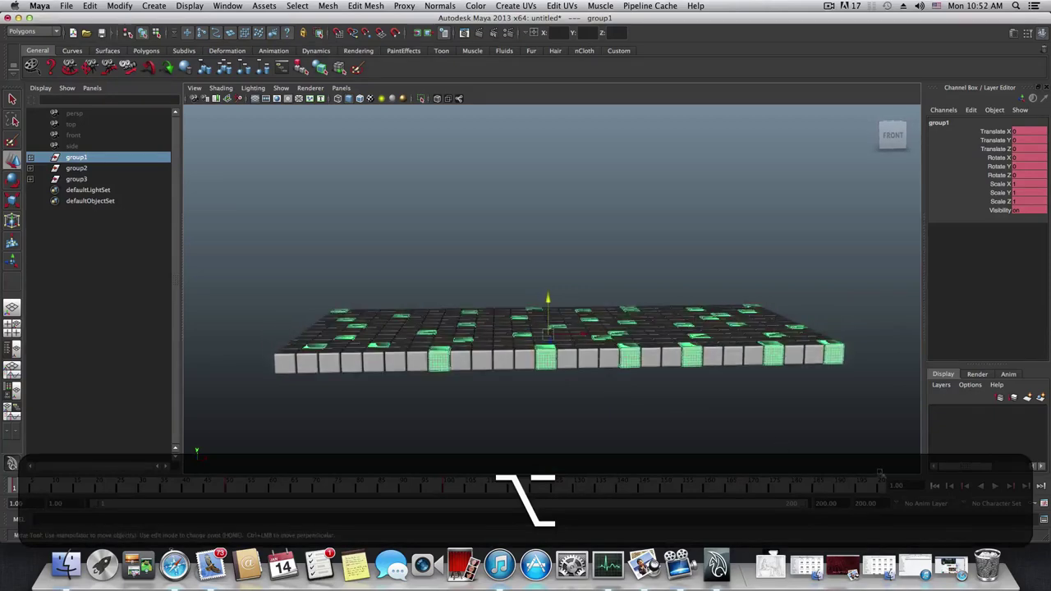
click(995, 485)
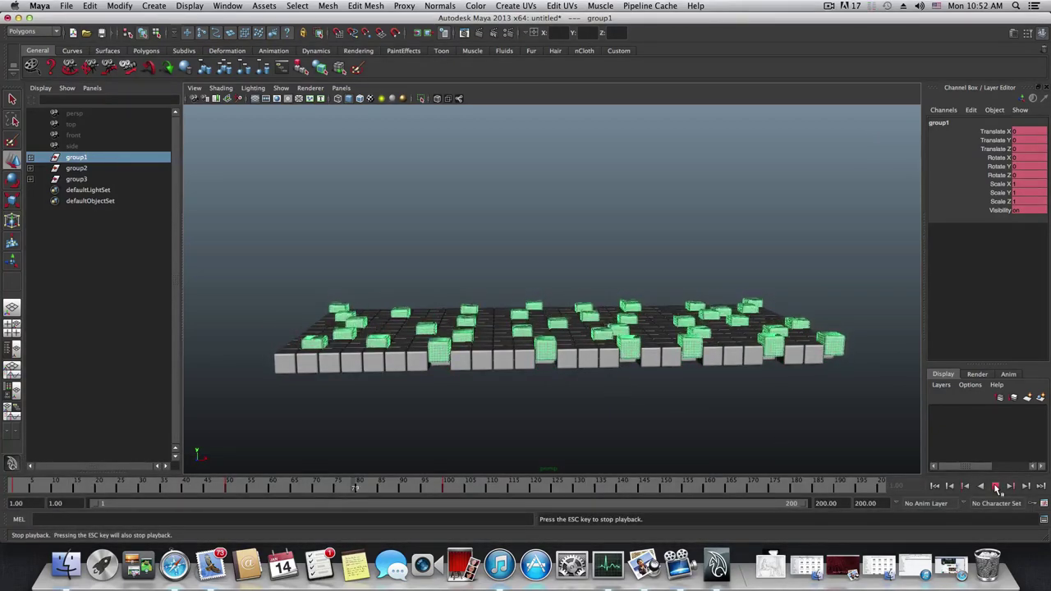
click(996, 487)
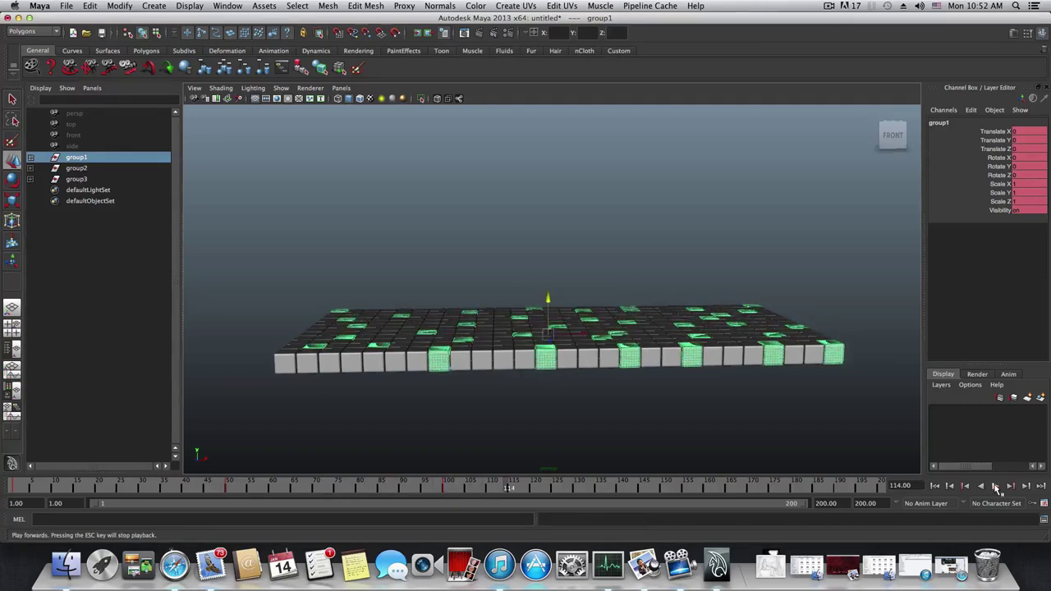
At frame 150, lower the first cube group to about -2.01 along Y and set a keyframe on it
scroll(470, 465, up, 2)
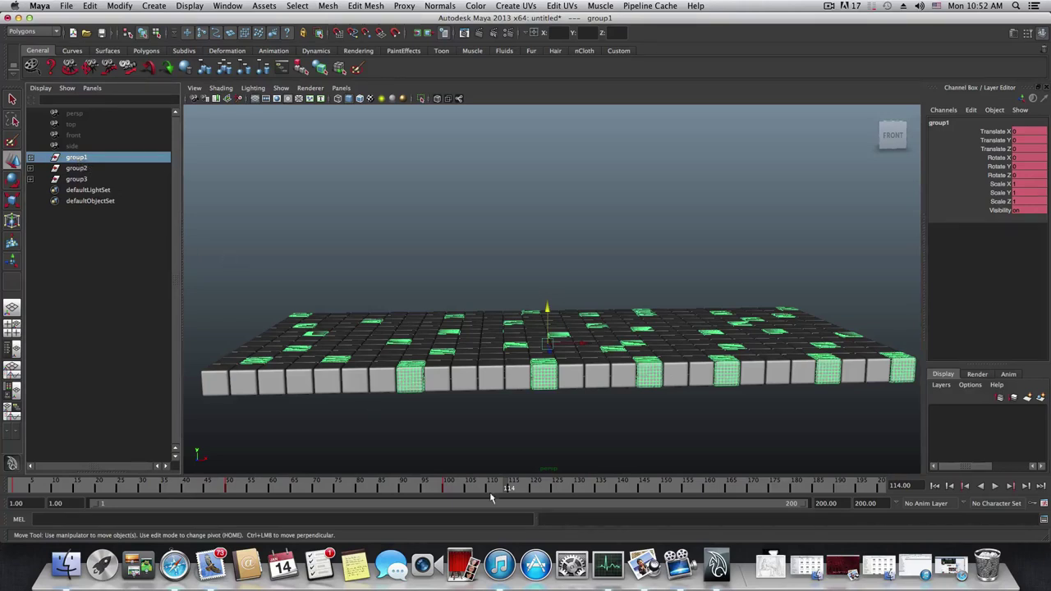
click(665, 490)
alt+drag(550, 409, 544, 336)
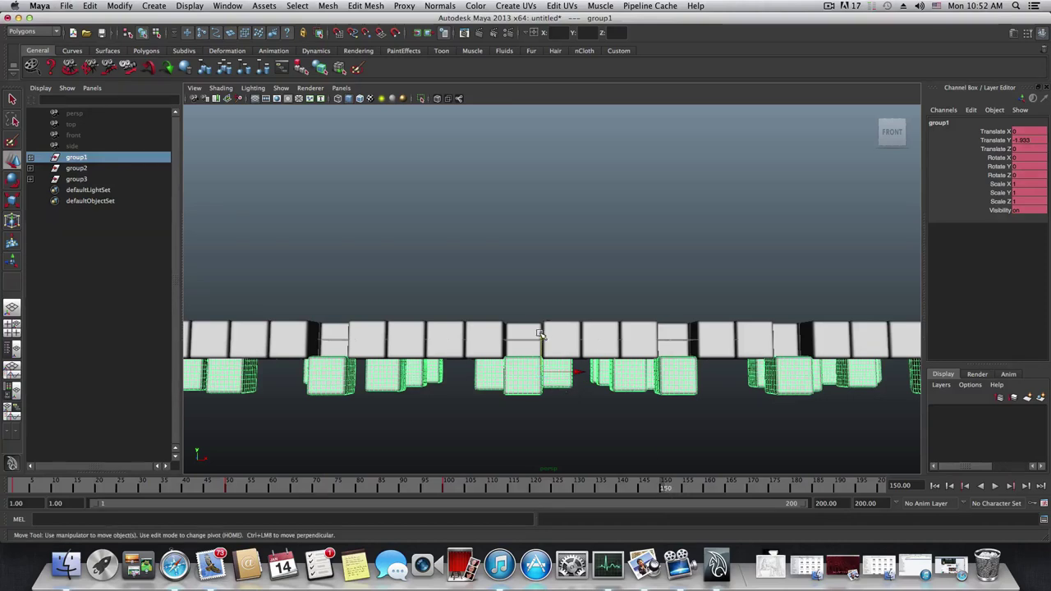
drag(541, 334, 540, 335)
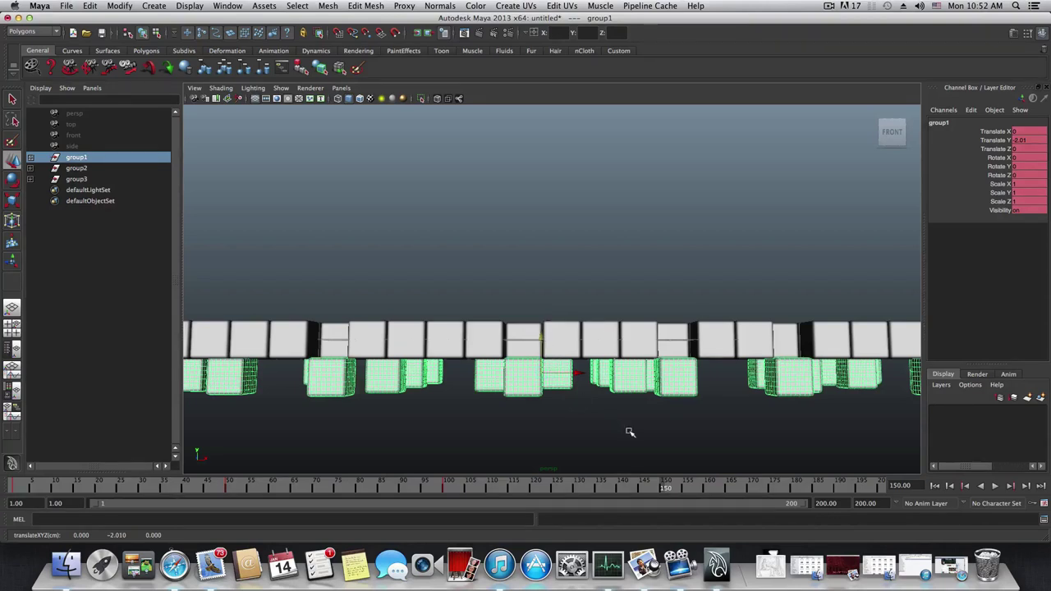
key(s)
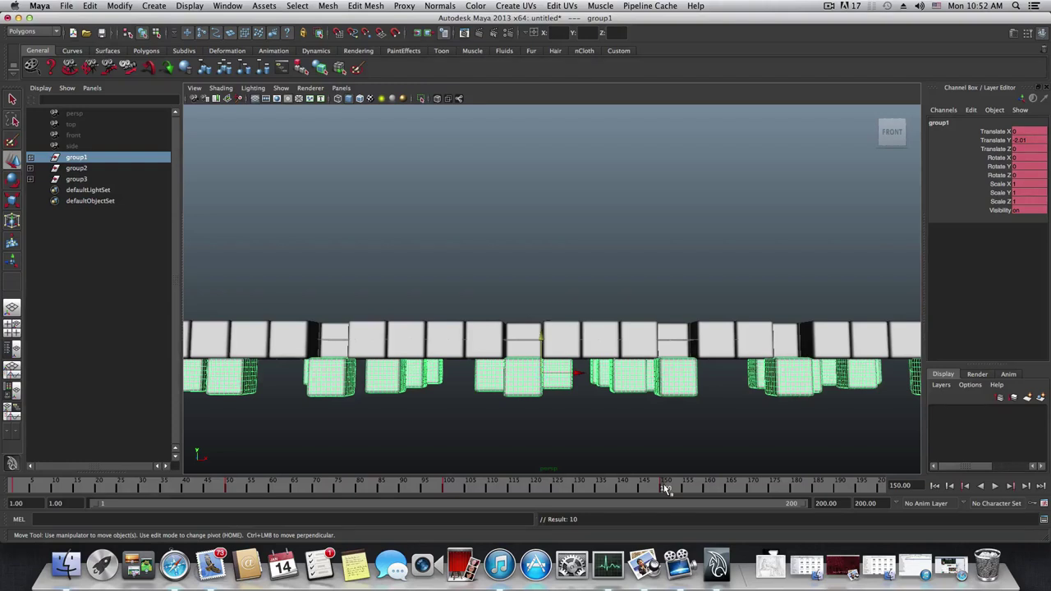
At frame 200, set the first cube group's Translate Y to 0 and set a keyframe on it
drag(666, 489, 682, 489)
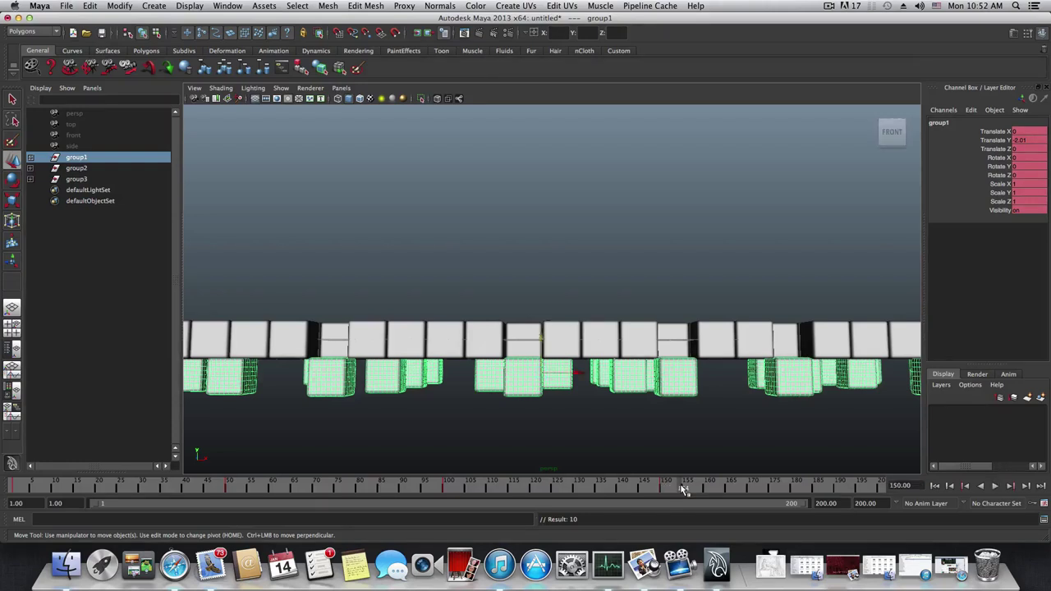
click(883, 488)
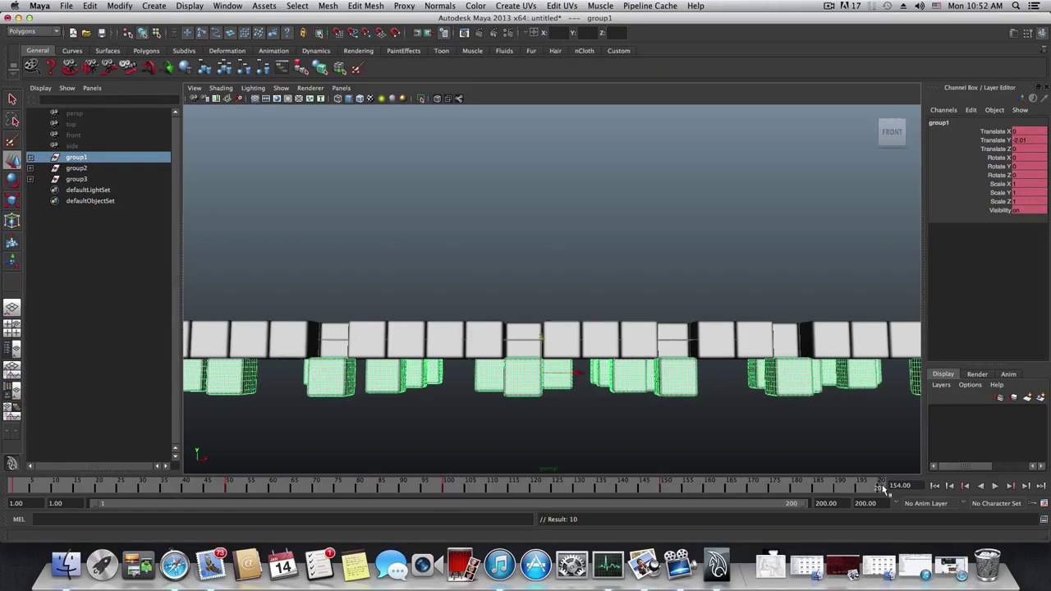
double_click(1026, 142)
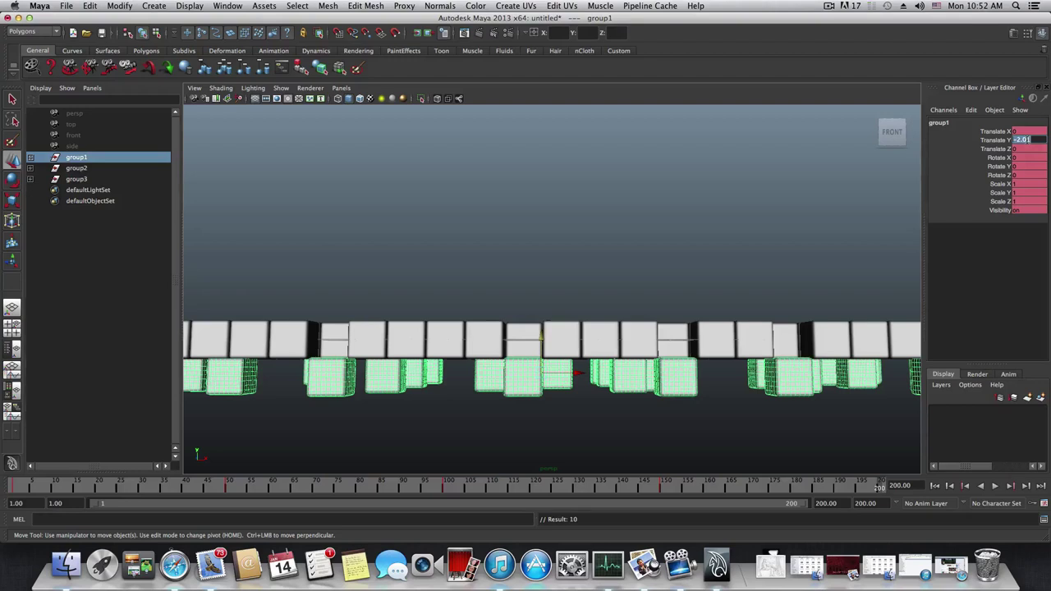
text(0)
key(Return)
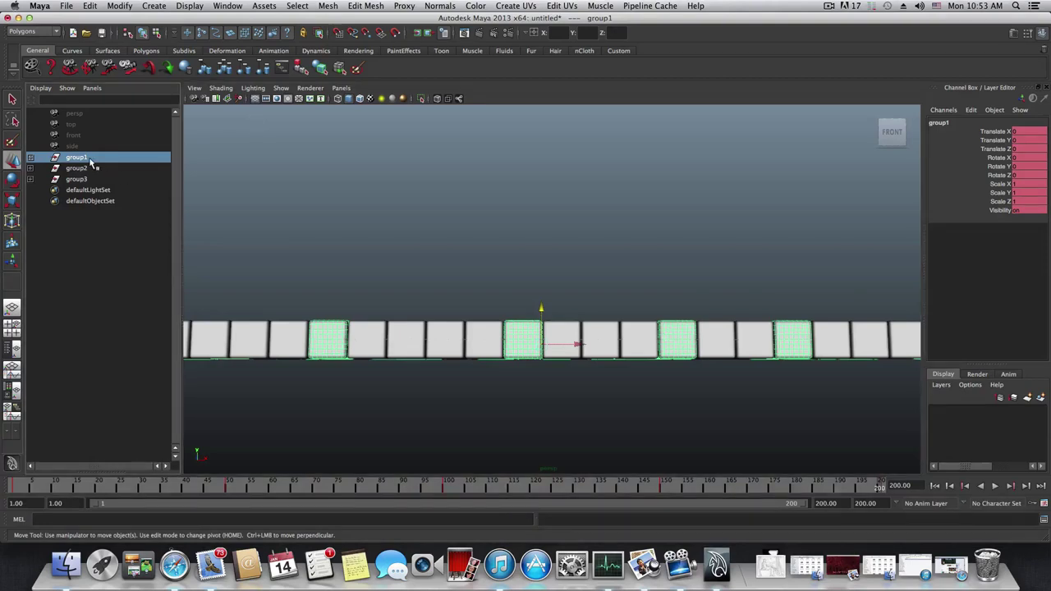
key(s)
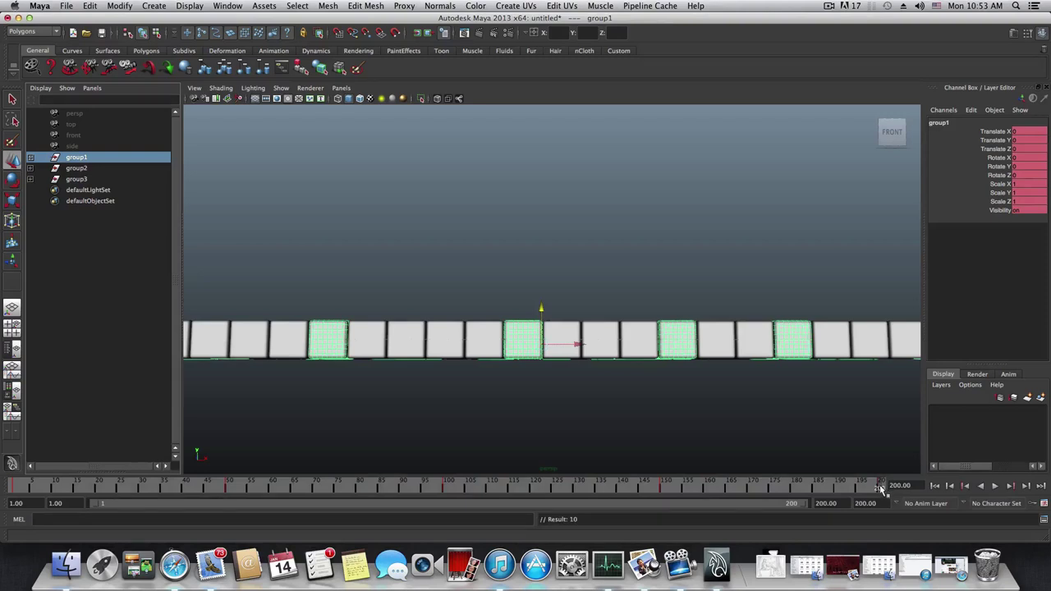
Play the first group's animation from the start to check the full cycle, stop it, and return to frame 1
click(935, 486)
click(996, 486)
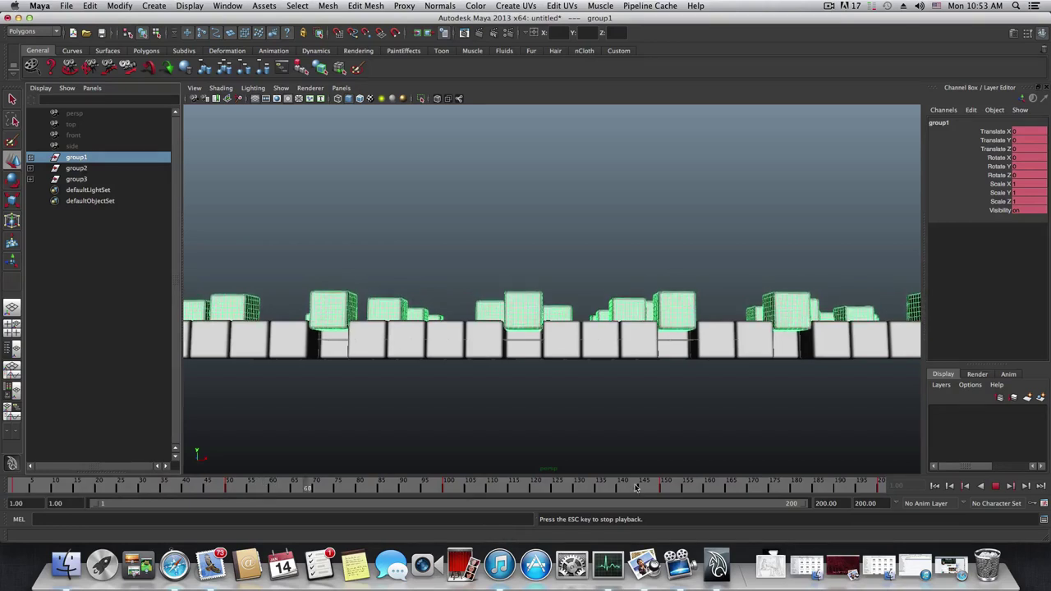
key(Escape)
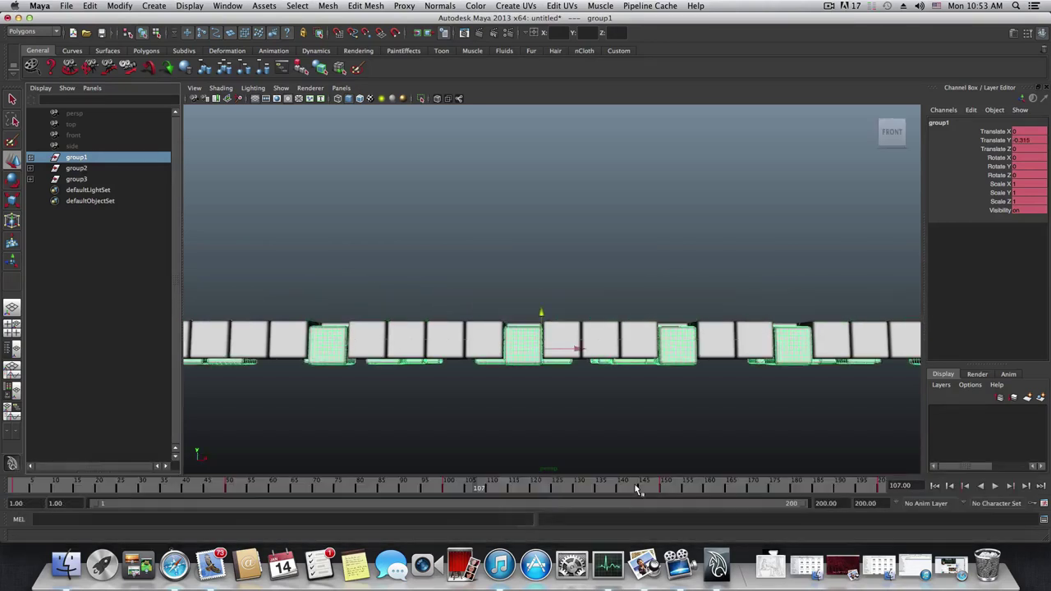
click(935, 486)
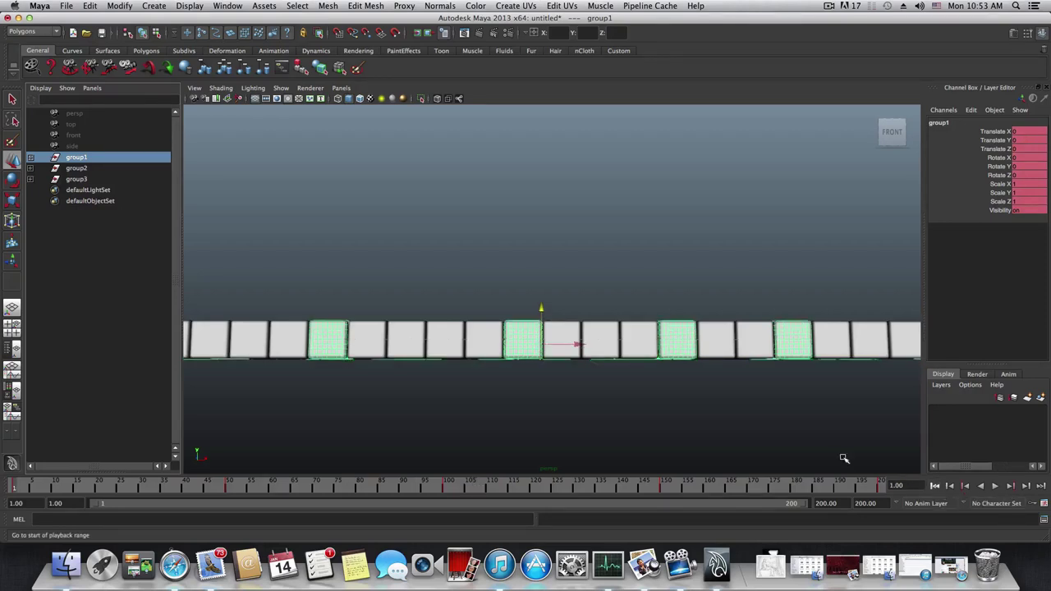
Keyframe the second cube group at frame 1 in its original position, and at frame 50 lowered about 1.92 units along Y
click(77, 168)
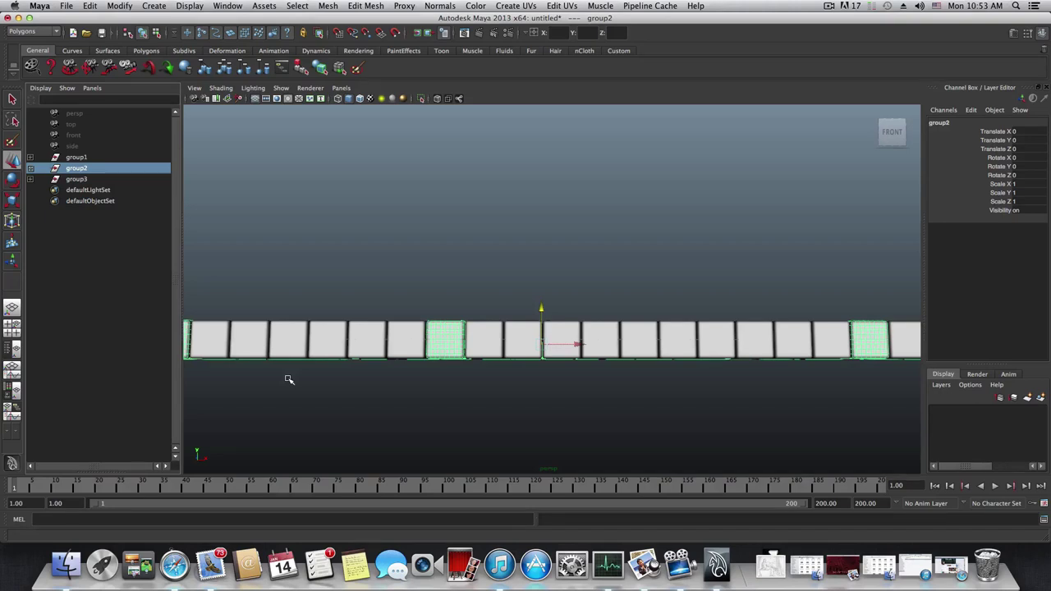
key(s)
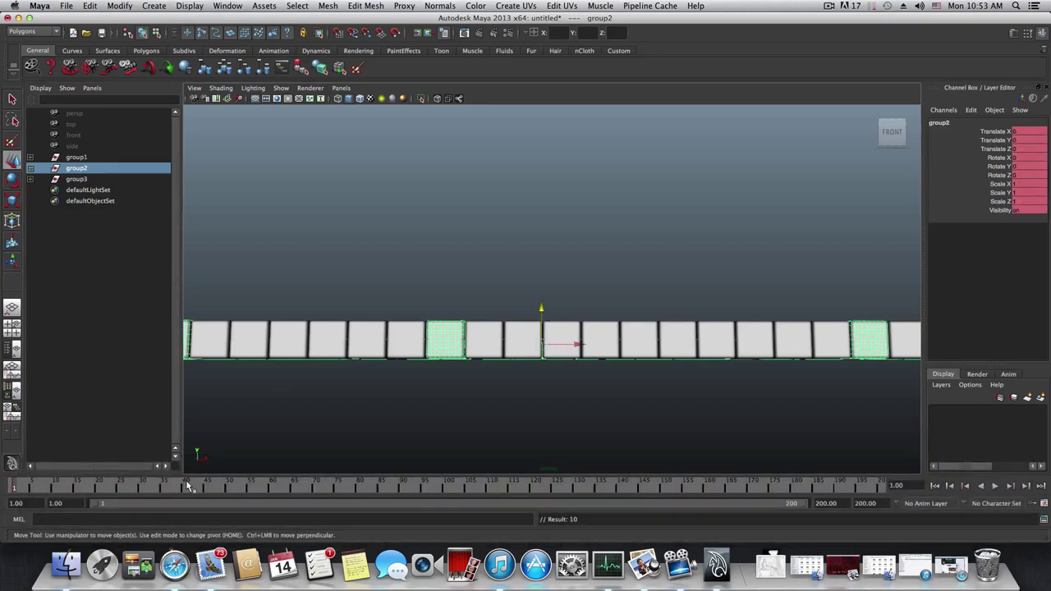
click(230, 491)
key(alt+v)
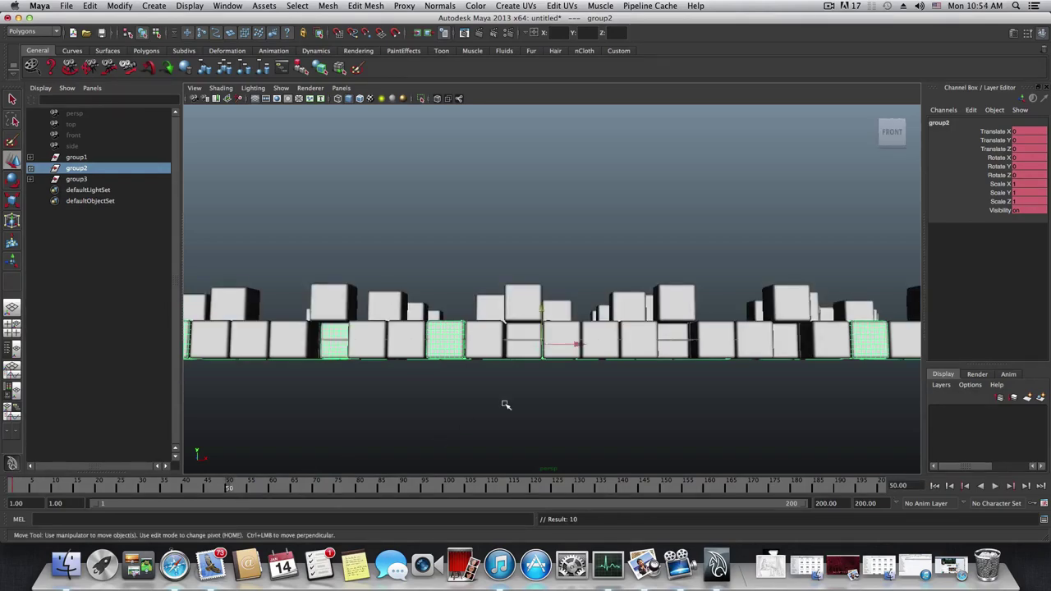
alt+drag(502, 405, 494, 421)
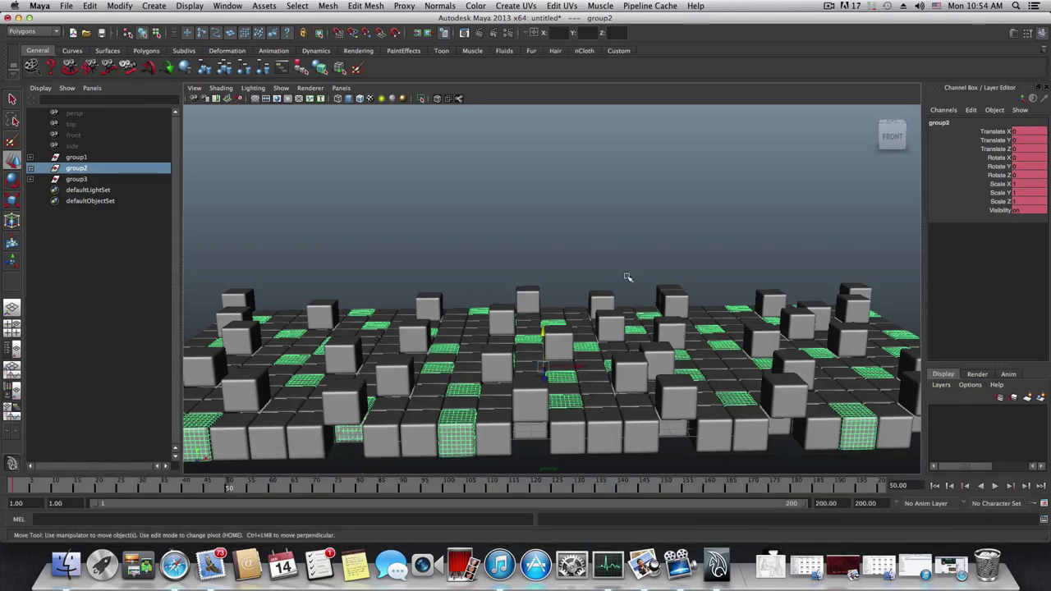
alt+drag(622, 313, 626, 304)
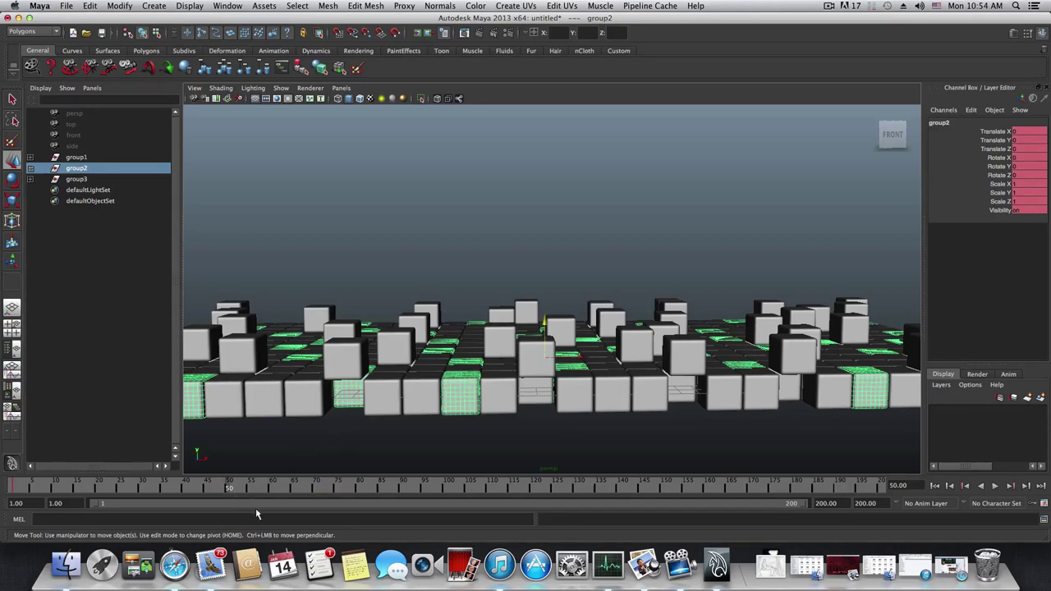
click(543, 327)
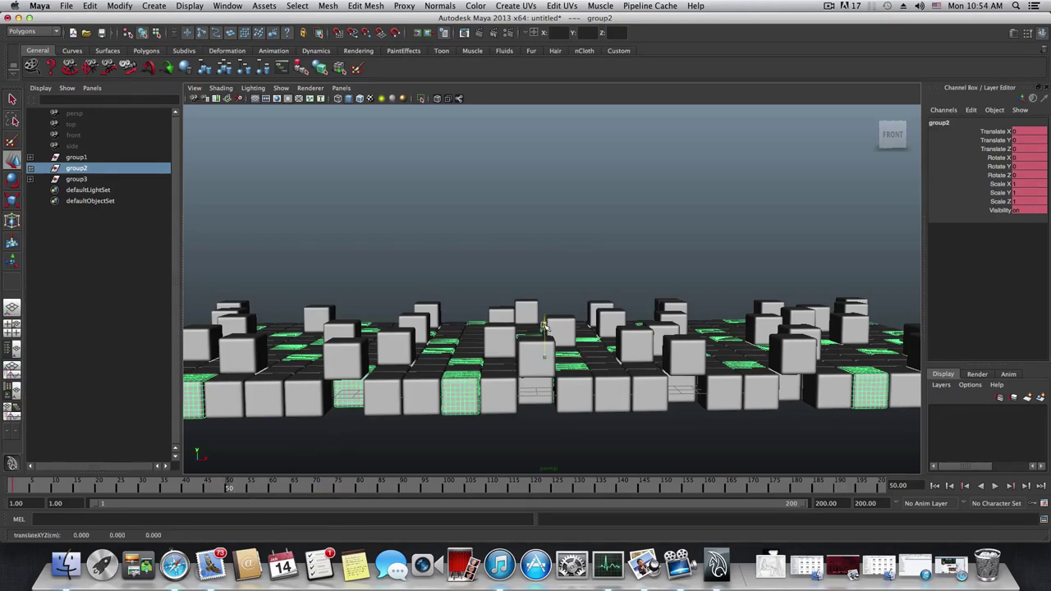
drag(543, 327, 501, 374)
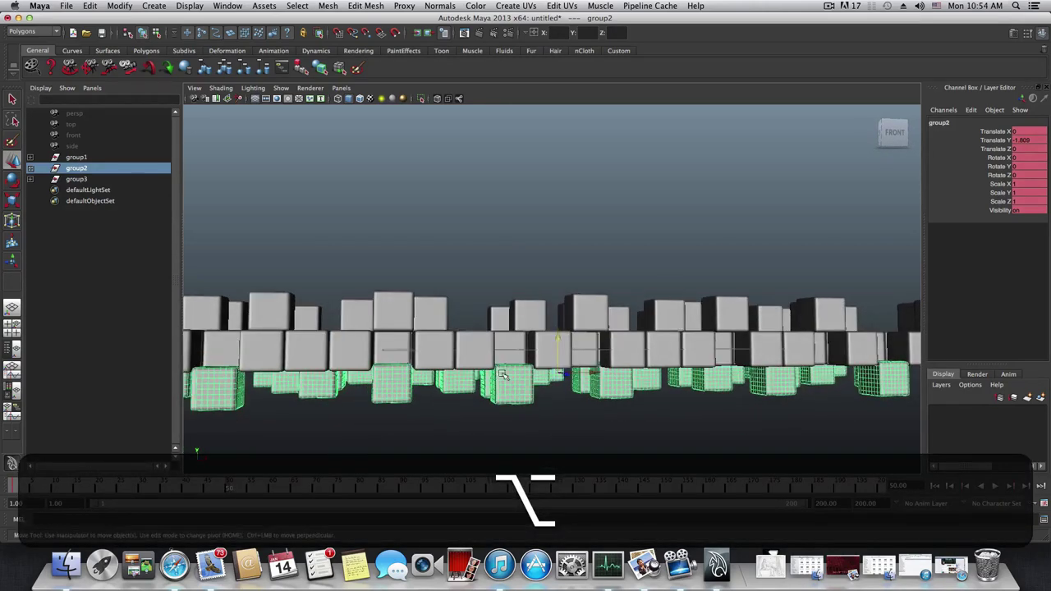
drag(559, 338, 559, 339)
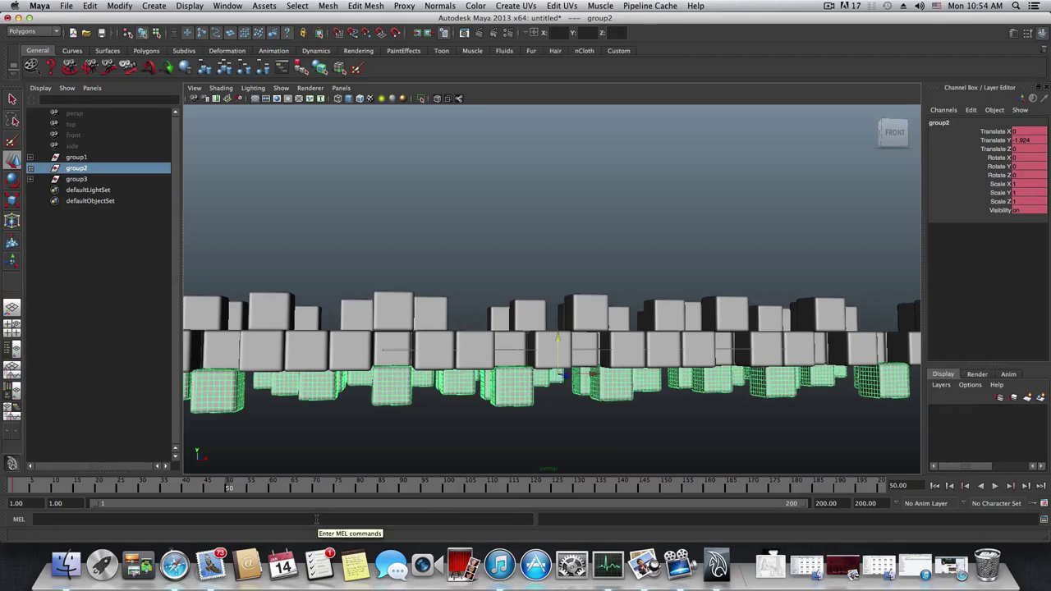
key(s)
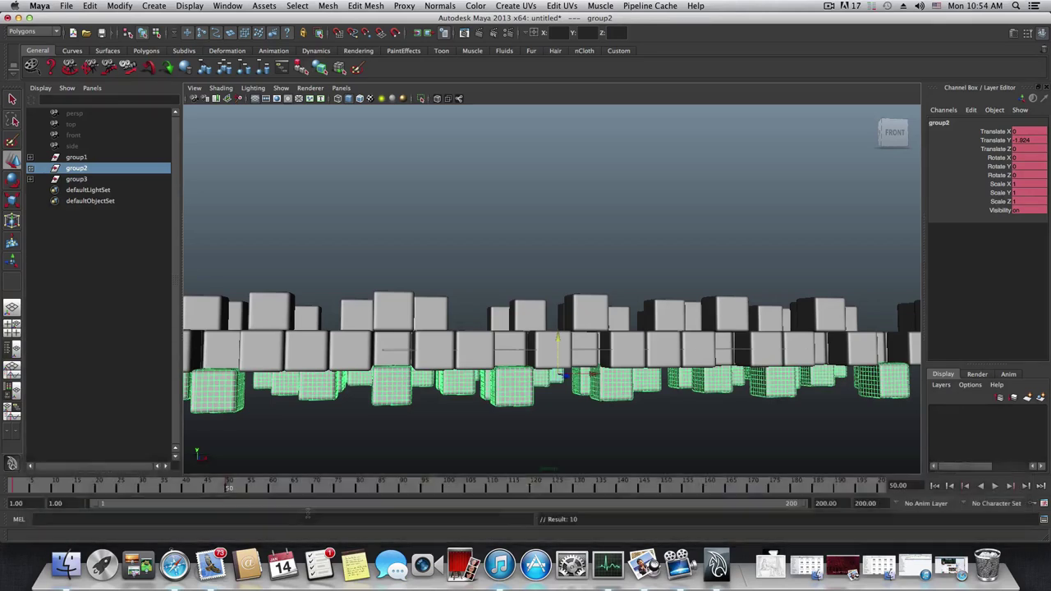
At frame 100, set the second cube group's Translate Y to 0 and set a keyframe on it
click(447, 490)
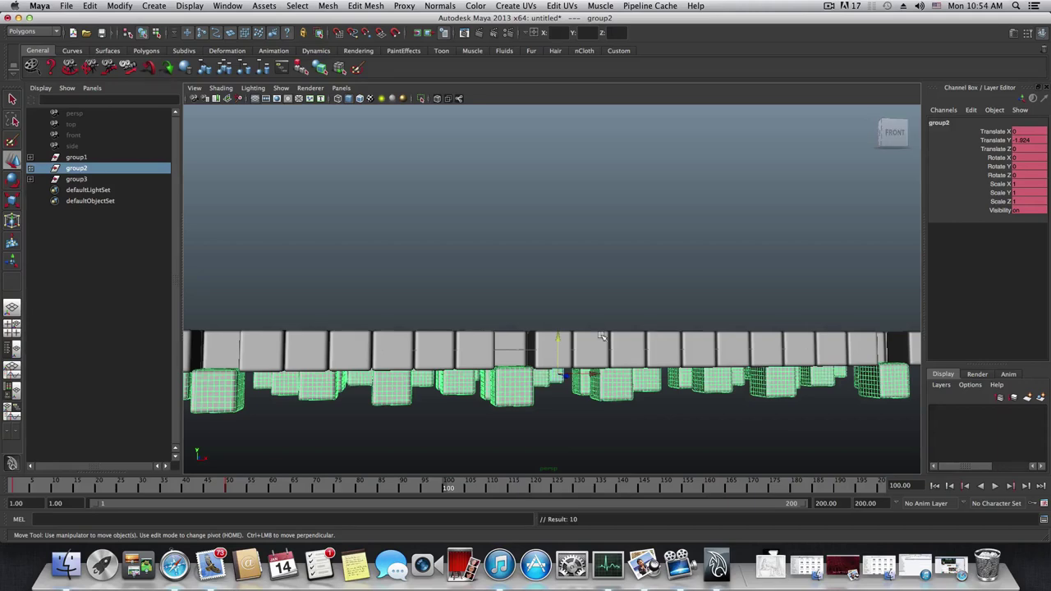
alt+drag(561, 366, 535, 388)
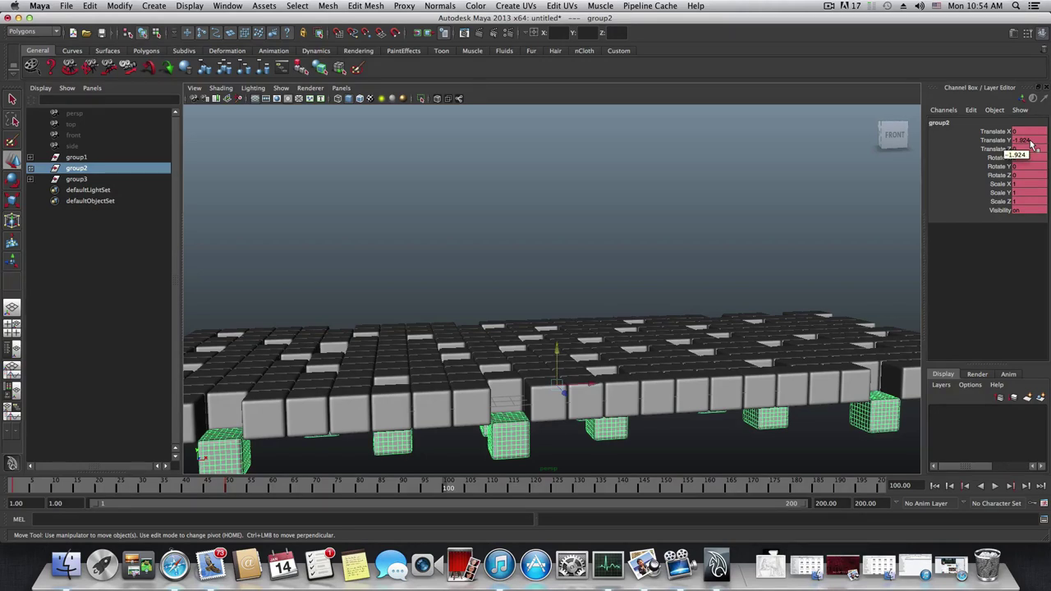
double_click(1026, 141)
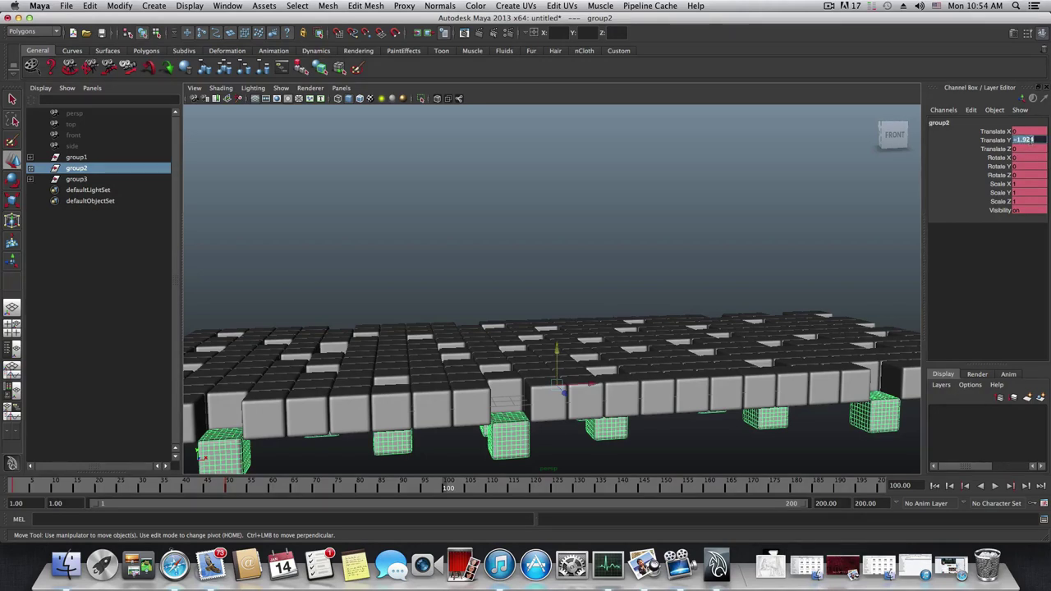
text(0)
key(Return)
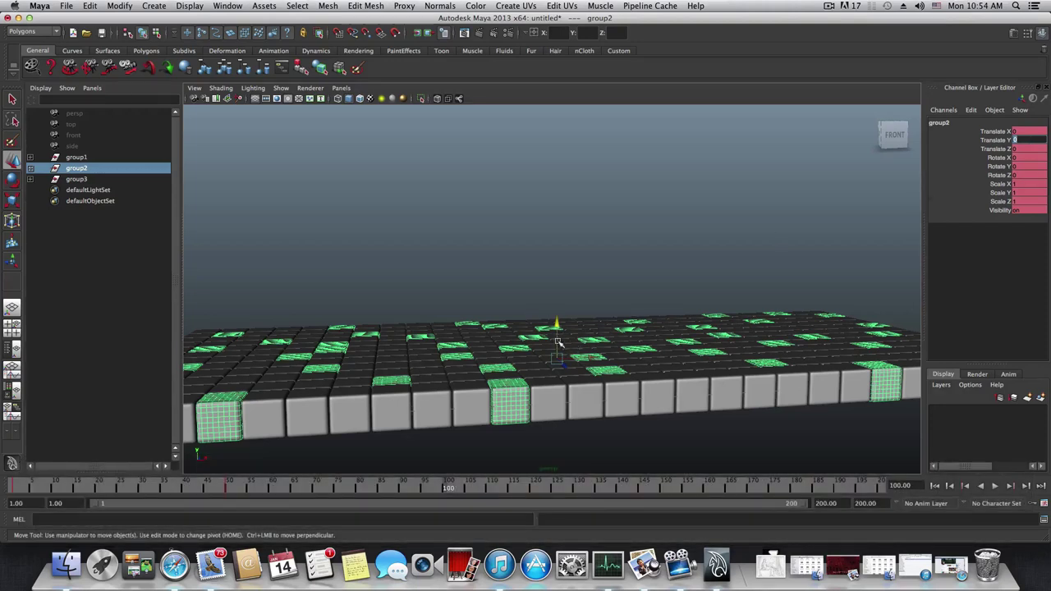
click(73, 170)
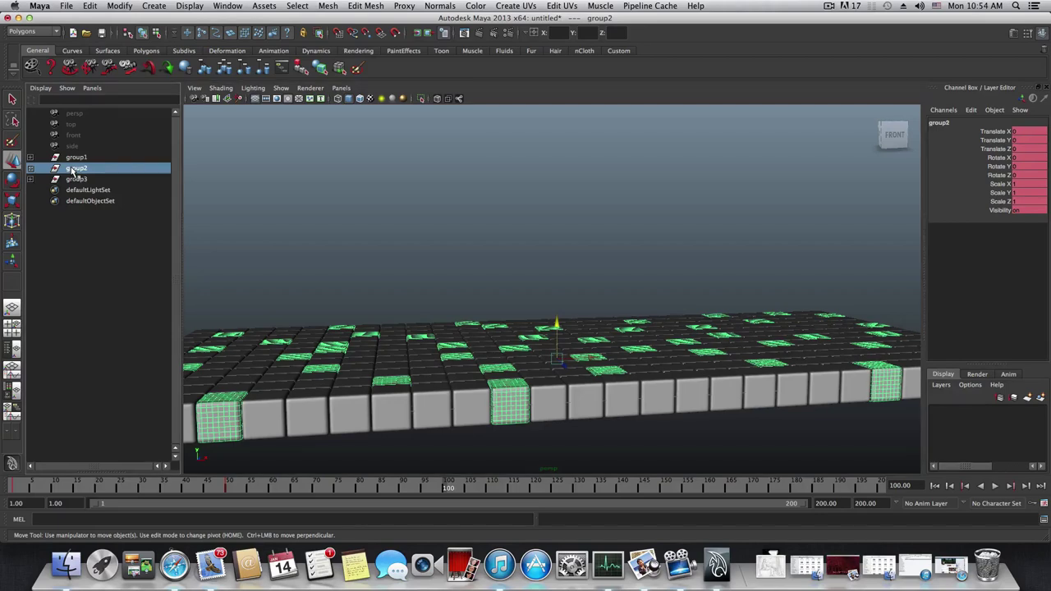
key(s)
At frame 150, raise the second cube group about 1.96 units along Y and set a keyframe on it
click(663, 490)
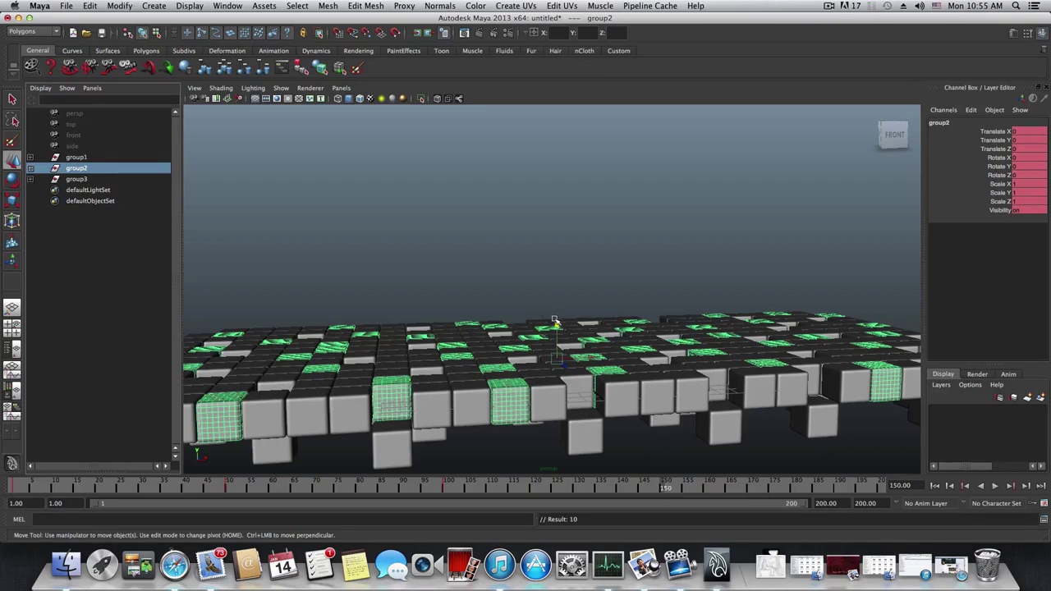
drag(555, 324, 554, 295)
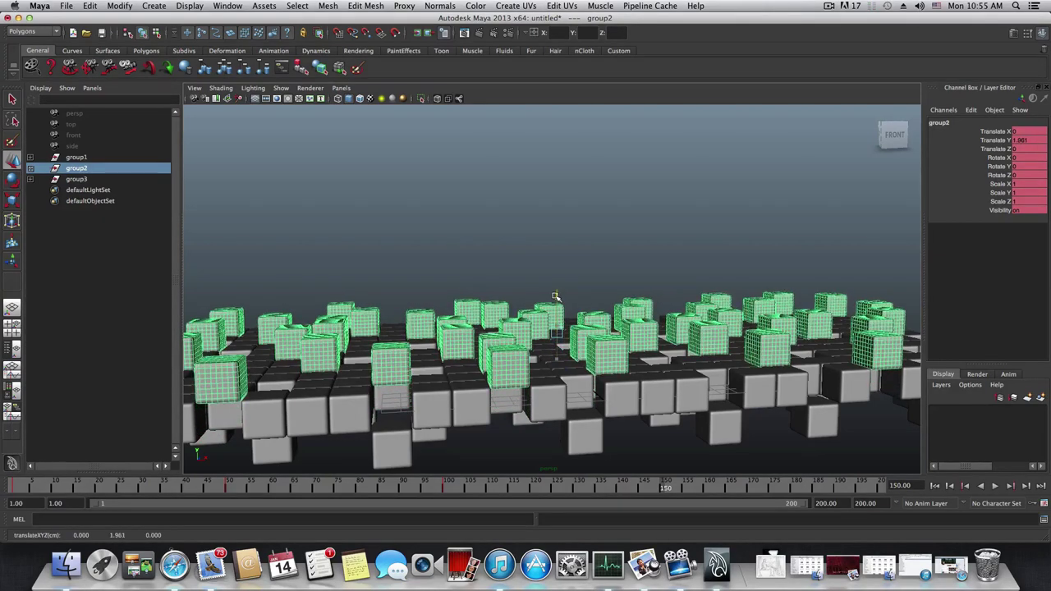
alt+drag(451, 357, 445, 355)
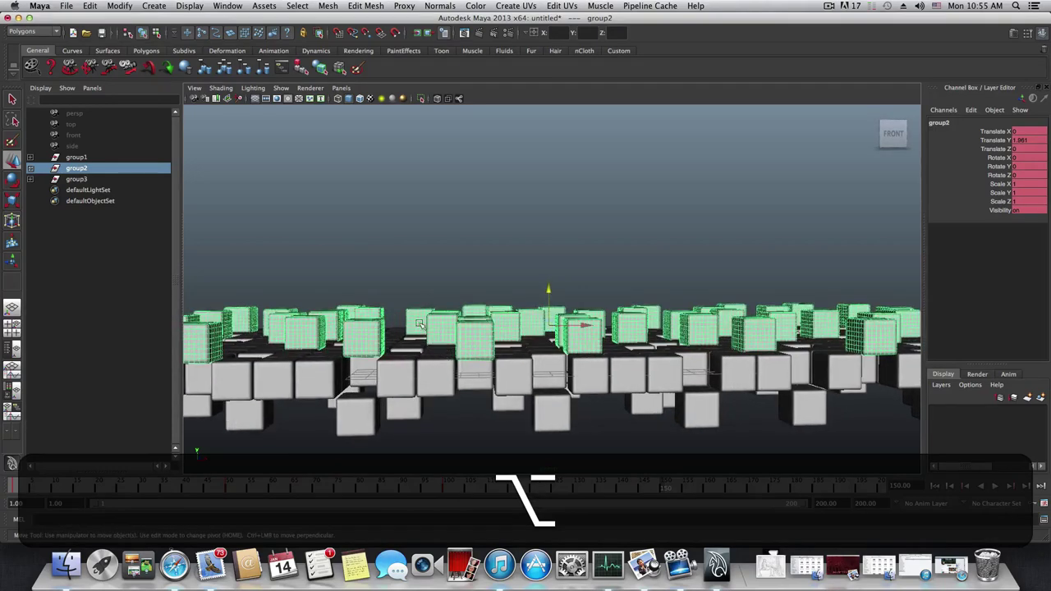
alt+right_drag(548, 228, 535, 298)
drag(538, 297, 539, 297)
key(s)
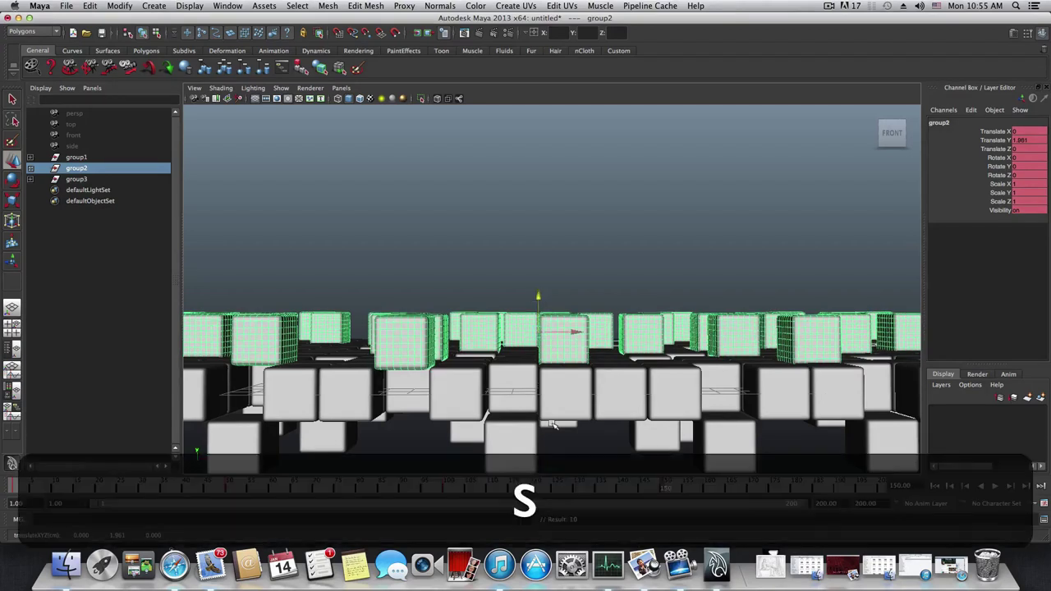
At frame 200, set the second cube group's Translate Y to 0 and set a keyframe on it
click(880, 486)
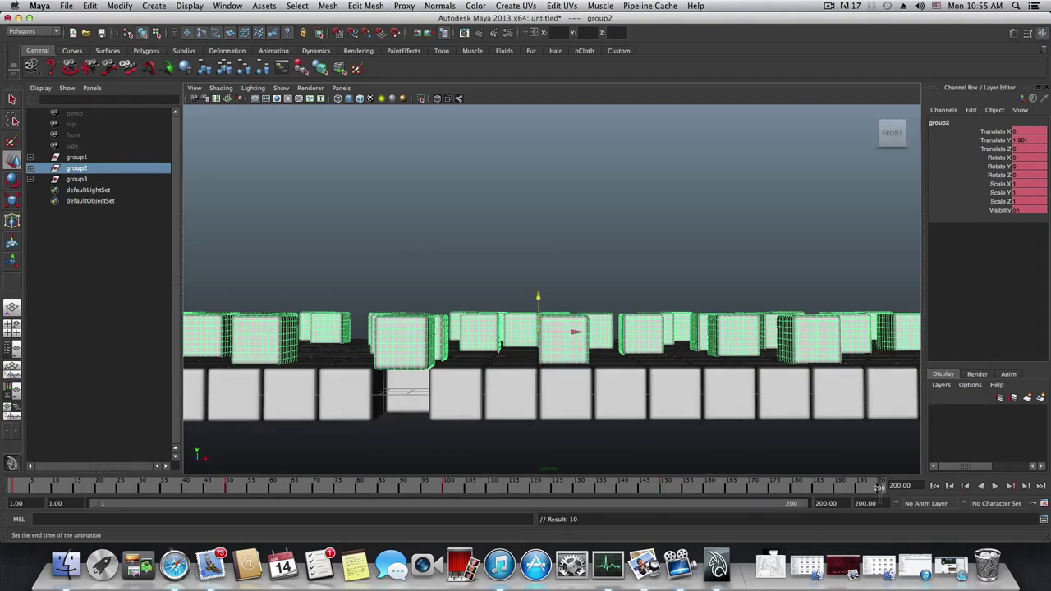
click(1020, 142)
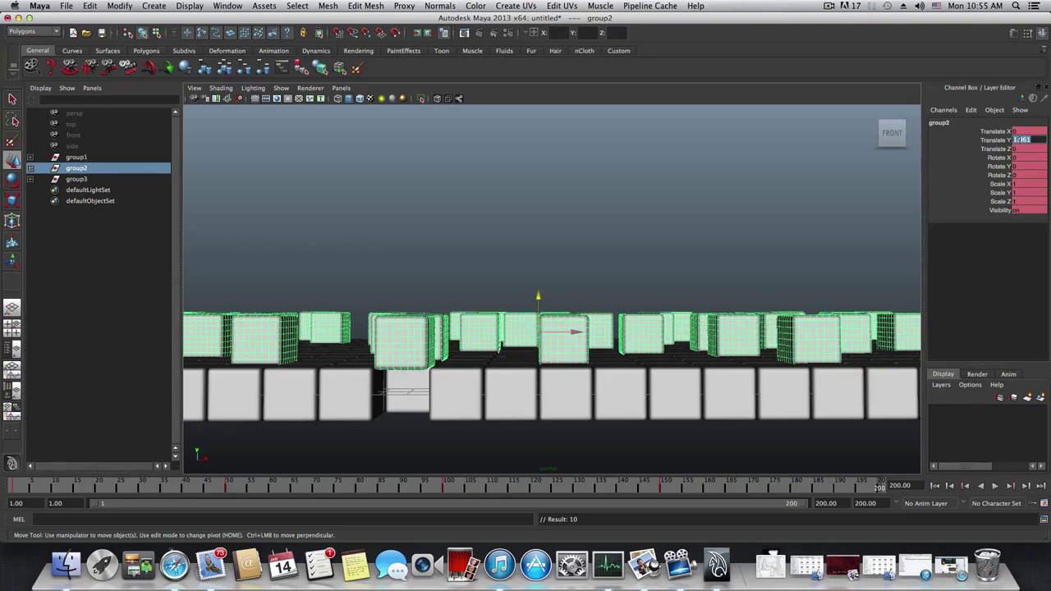
text(0)
ctrl+middle_drag(537, 295, 537, 332)
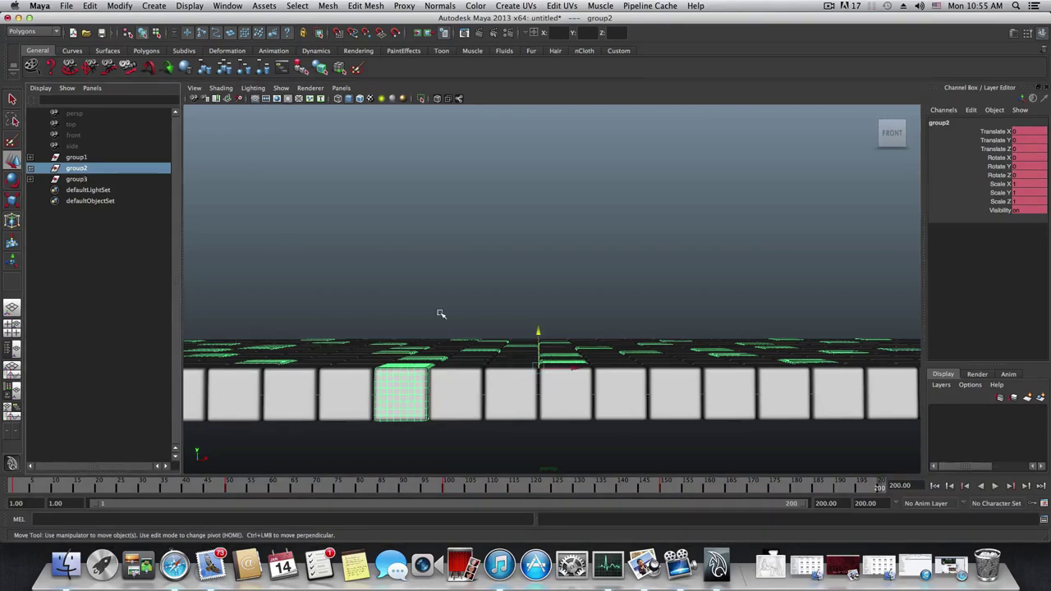
key(s)
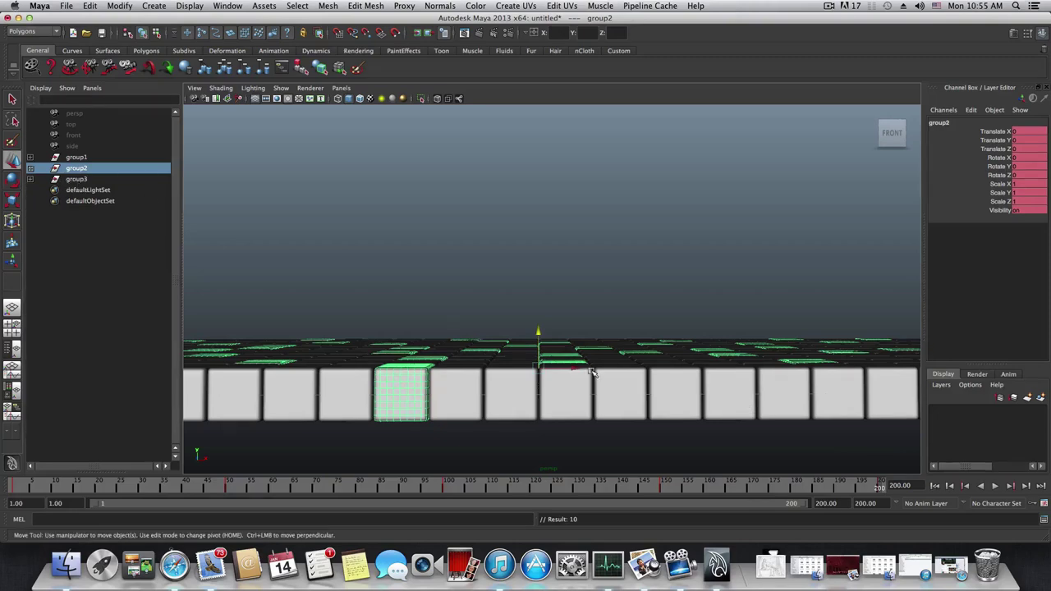
Play the animation of the first two cube groups from frame 1, stop it, and return to frame 1
scroll(591, 370, down, 3)
alt+drag(583, 364, 647, 398)
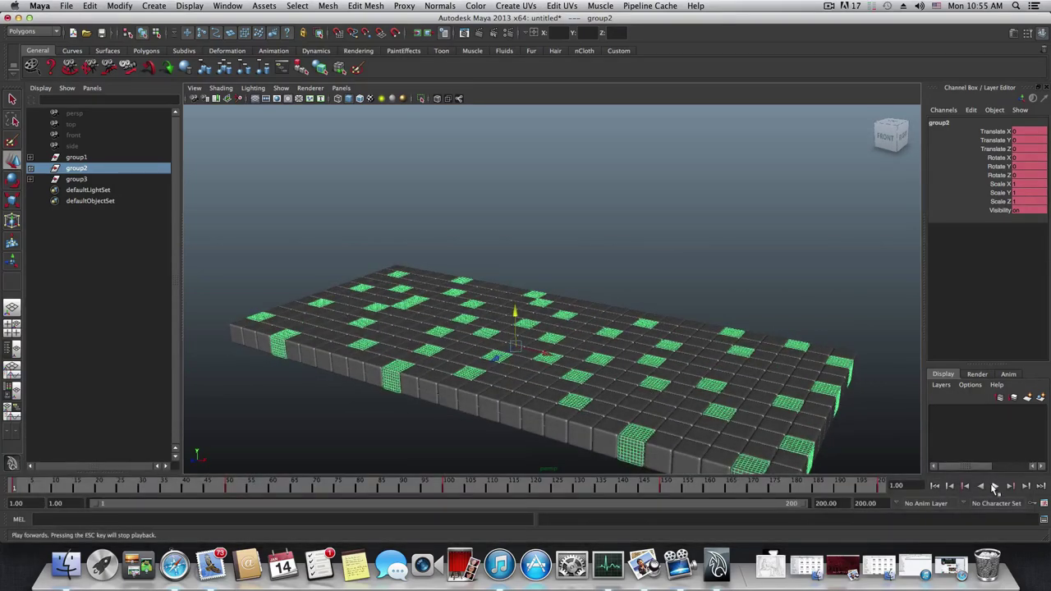
click(995, 487)
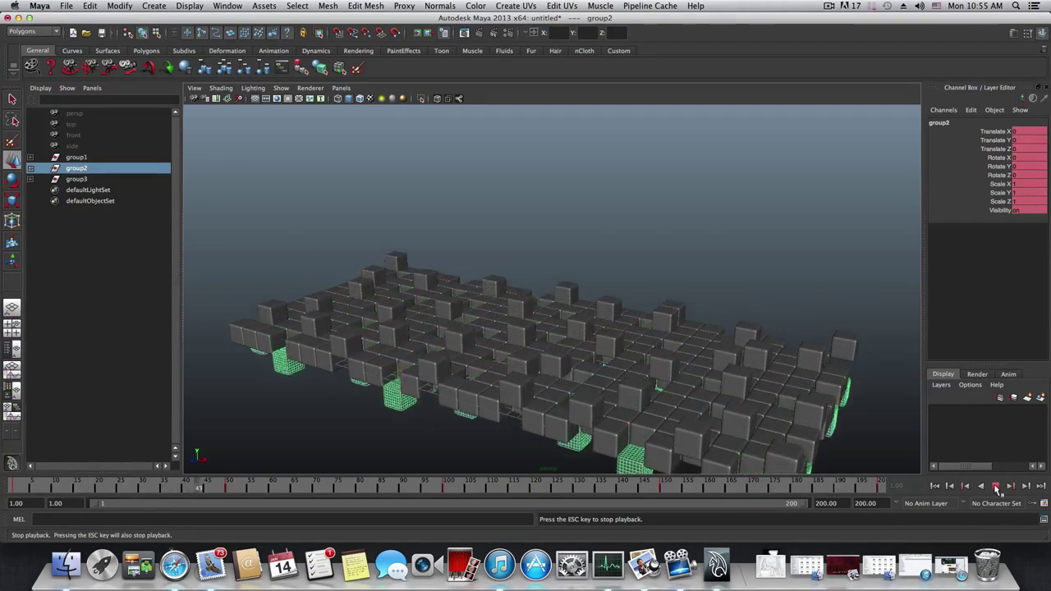
click(996, 487)
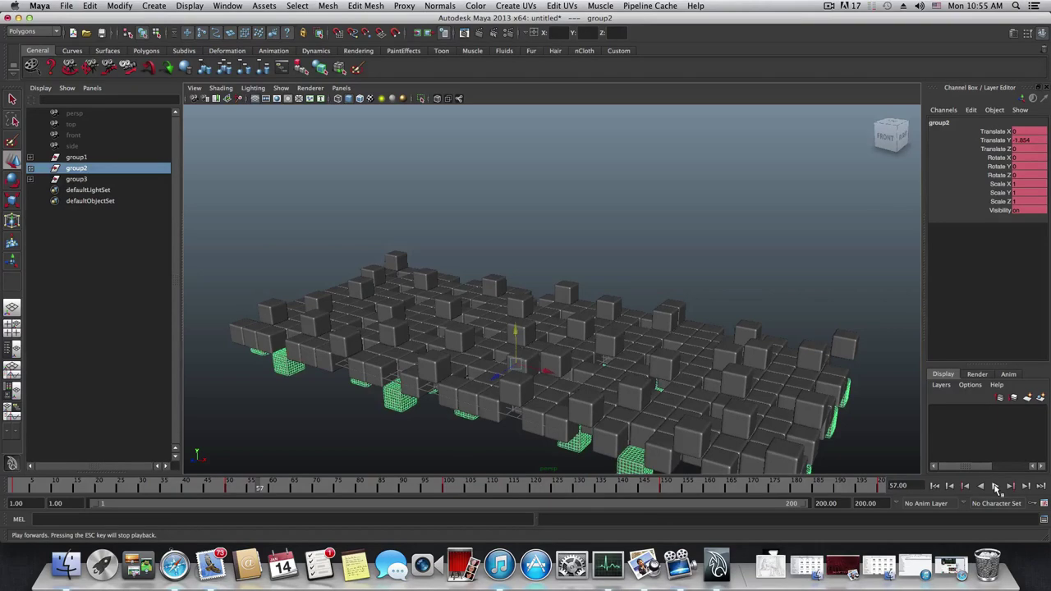
click(934, 486)
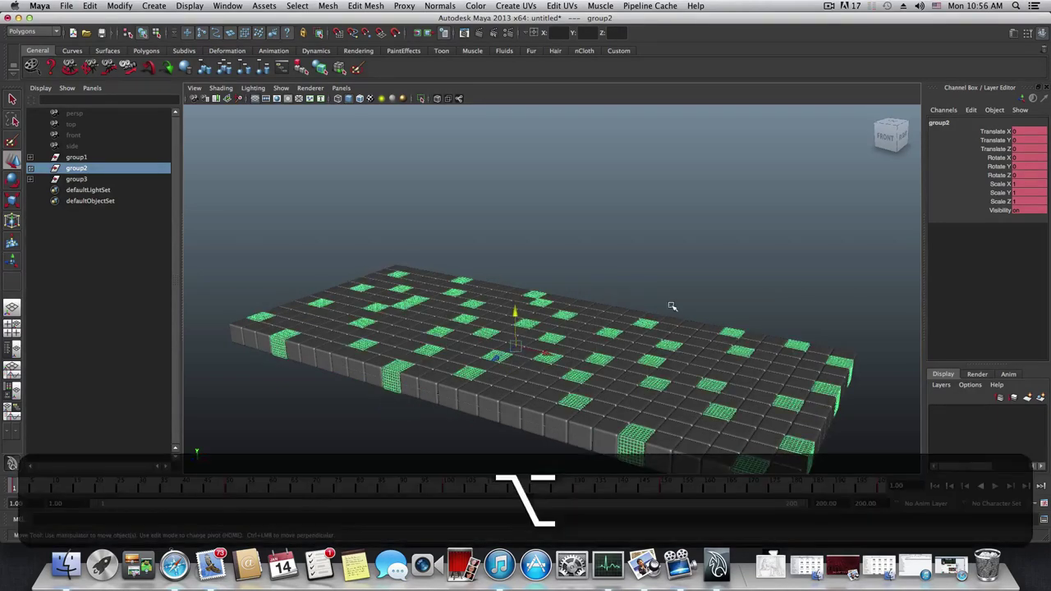
Create a camera and raise it about 6.04 units along Y above the cube field
alt+drag(671, 306, 605, 301)
alt+drag(515, 343, 542, 328)
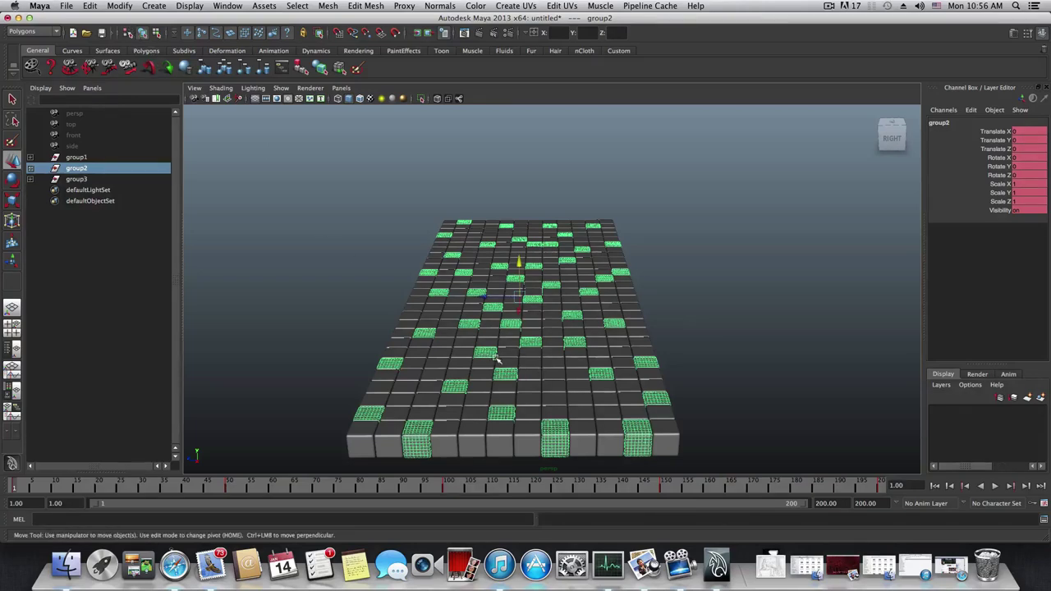
alt+drag(469, 329, 593, 342)
alt+middle_drag(563, 351, 572, 377)
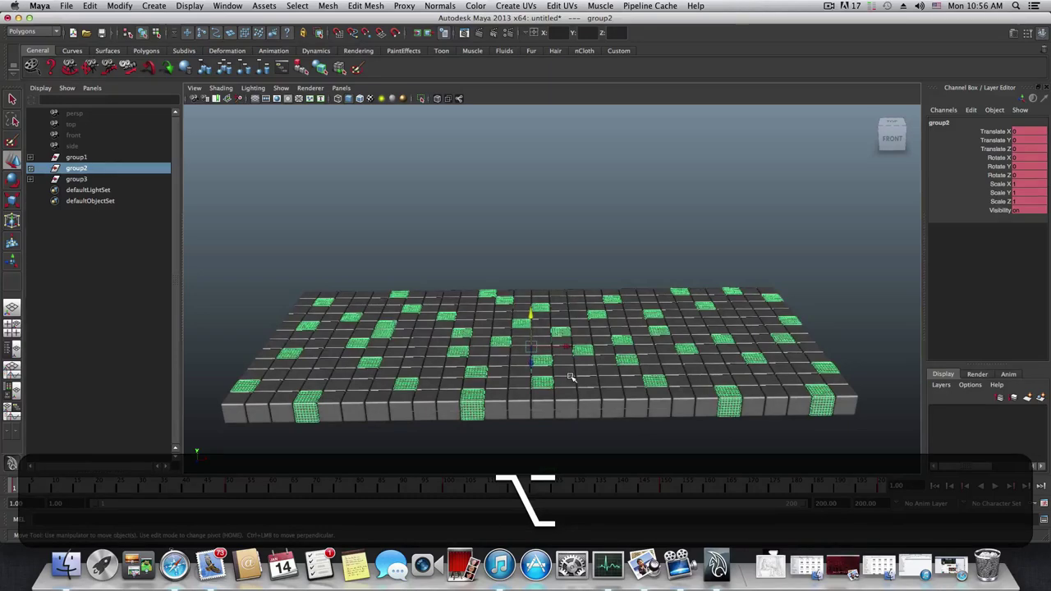
alt+drag(570, 377, 485, 375)
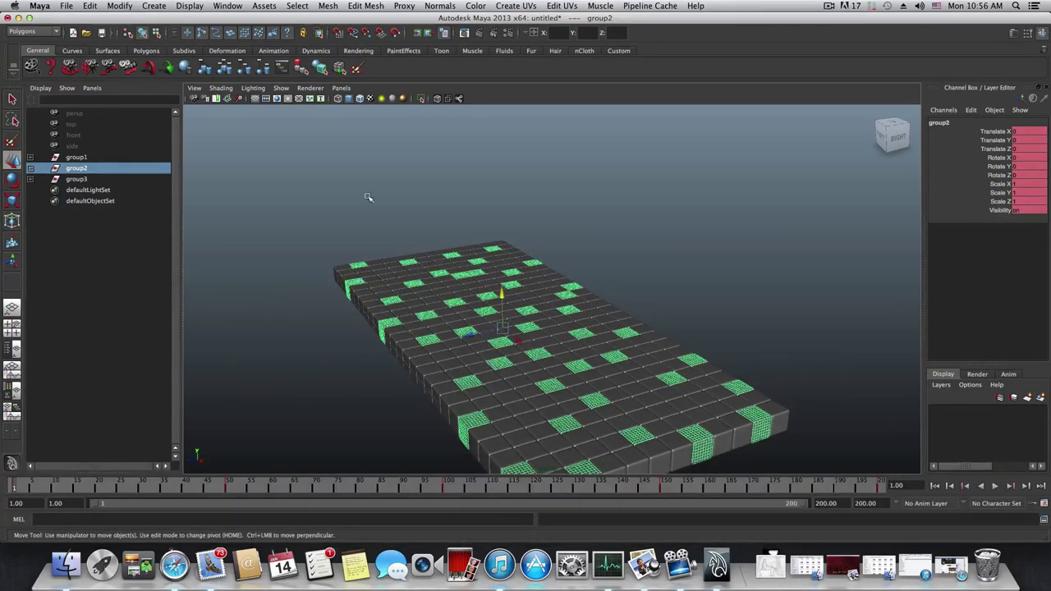
click(153, 5)
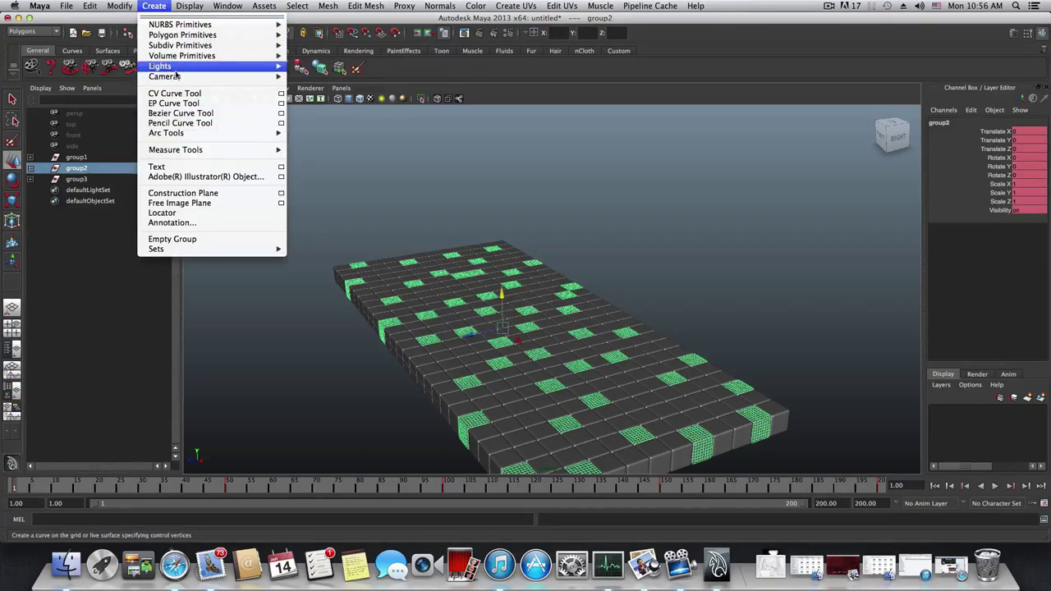
mouse_move(179, 78)
click(310, 77)
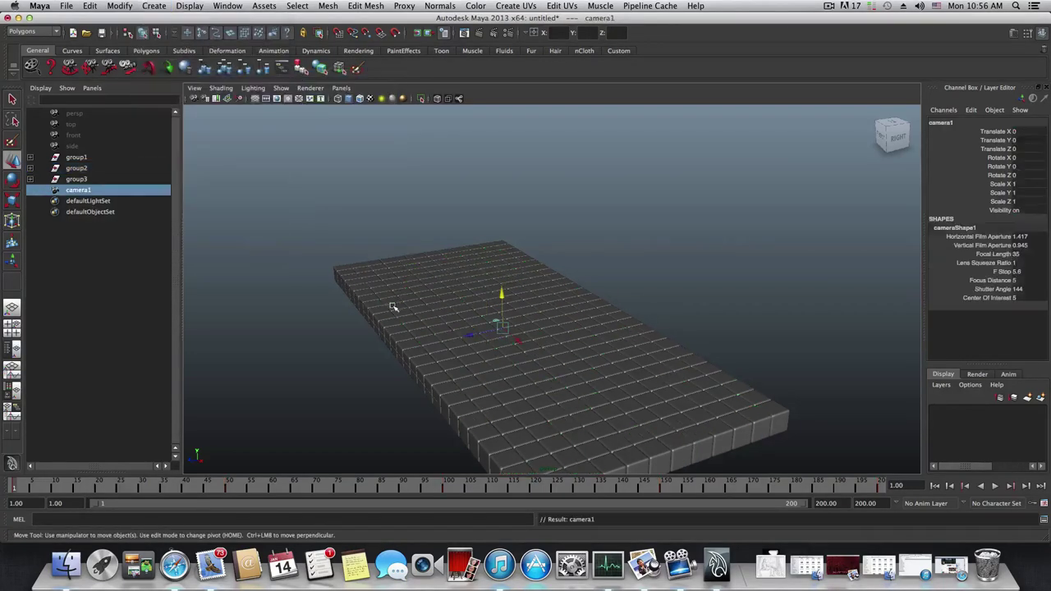
drag(501, 291, 497, 240)
alt+drag(514, 328, 502, 250)
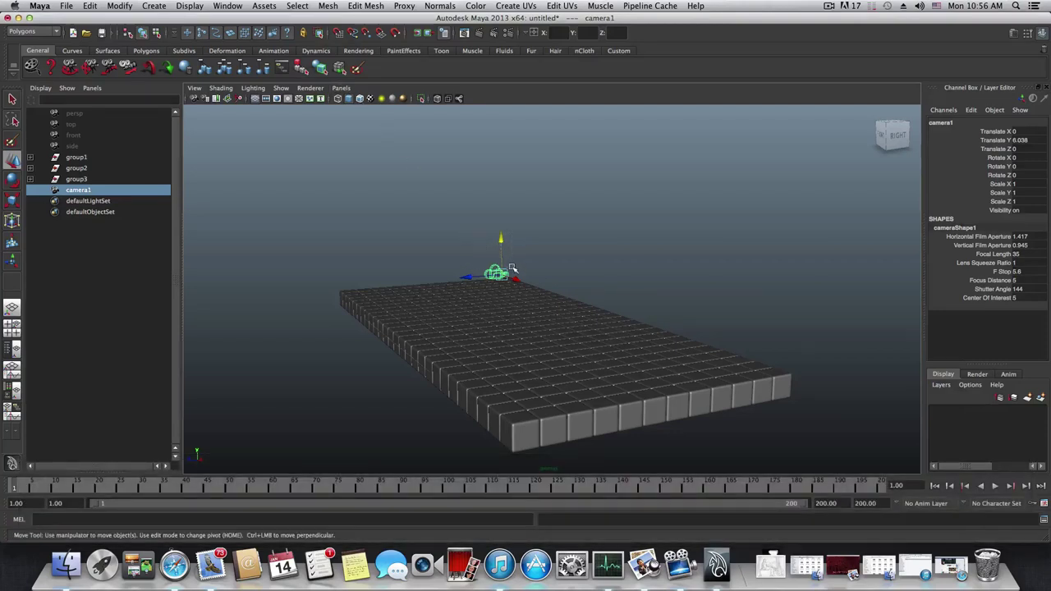
Look through the new camera and frame the cube field diagonally from above, at about X 46.3, Y 20.1, Z 21.2, rotated -22.2° in X and 57.6° in Y
click(341, 88)
mouse_move(357, 98)
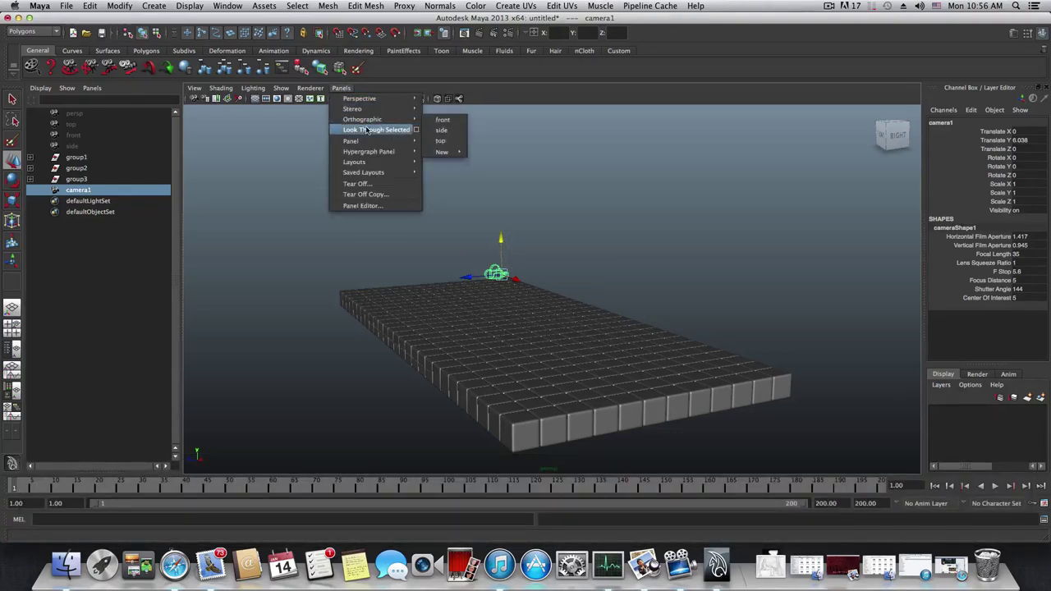
click(367, 129)
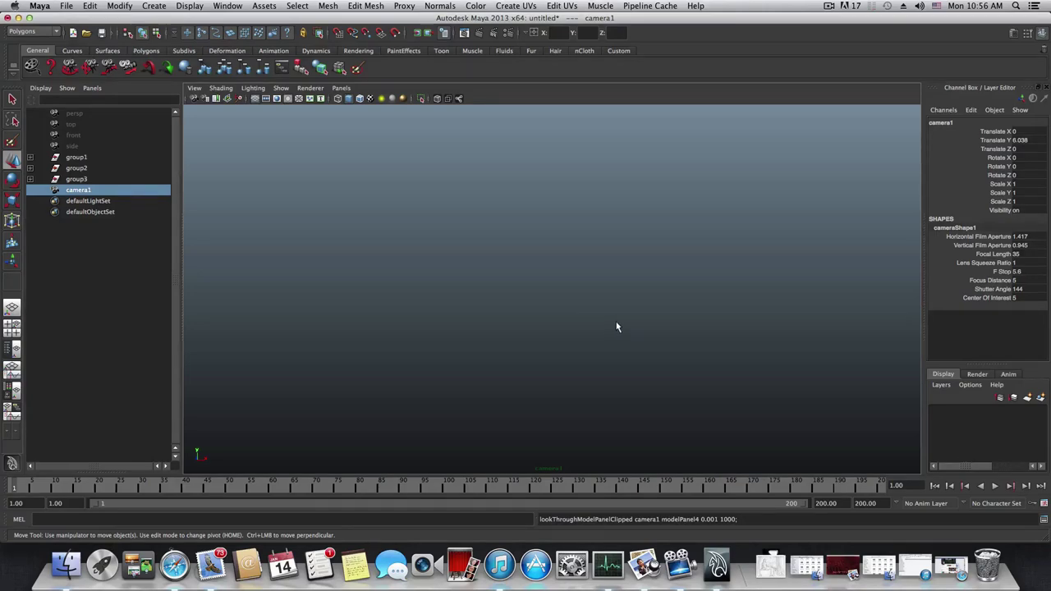
alt+drag(612, 326, 465, 346)
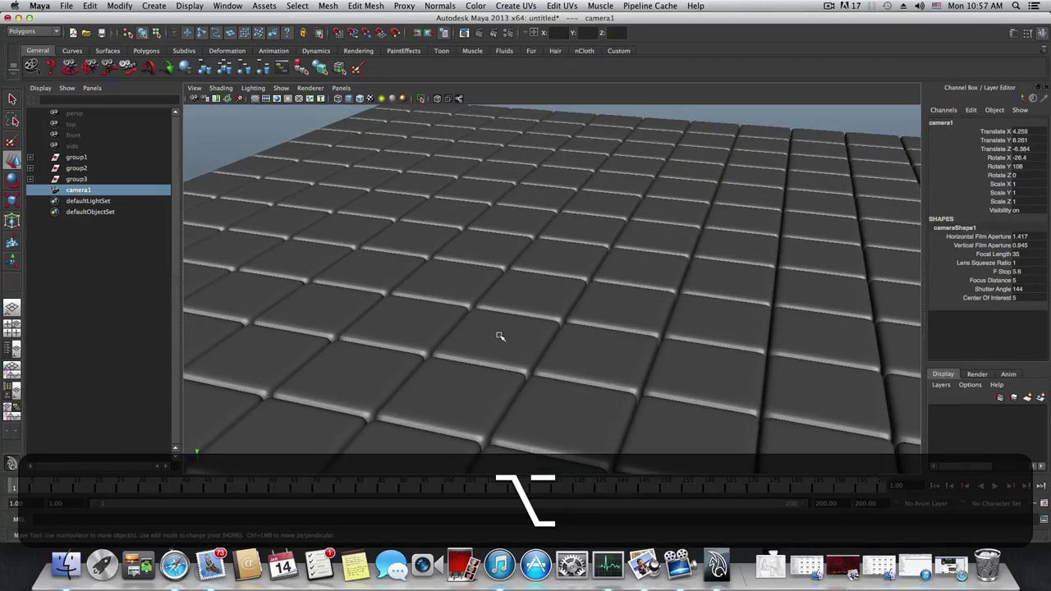
alt+drag(612, 309, 558, 359)
alt+right_drag(559, 359, 495, 341)
alt+drag(495, 340, 523, 356)
alt+middle_drag(523, 355, 470, 318)
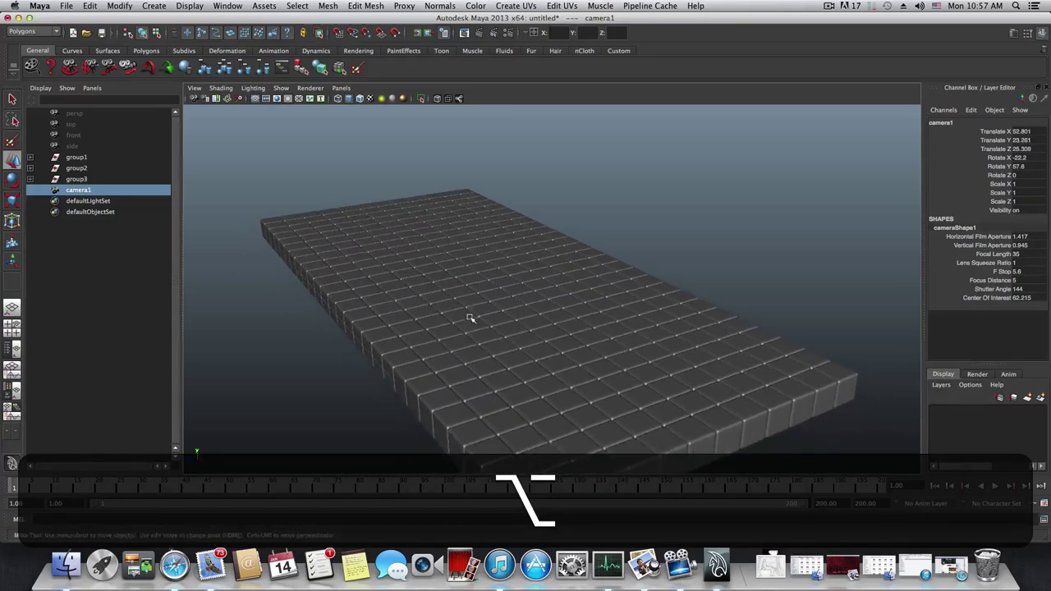
alt+right_drag(471, 318, 505, 332)
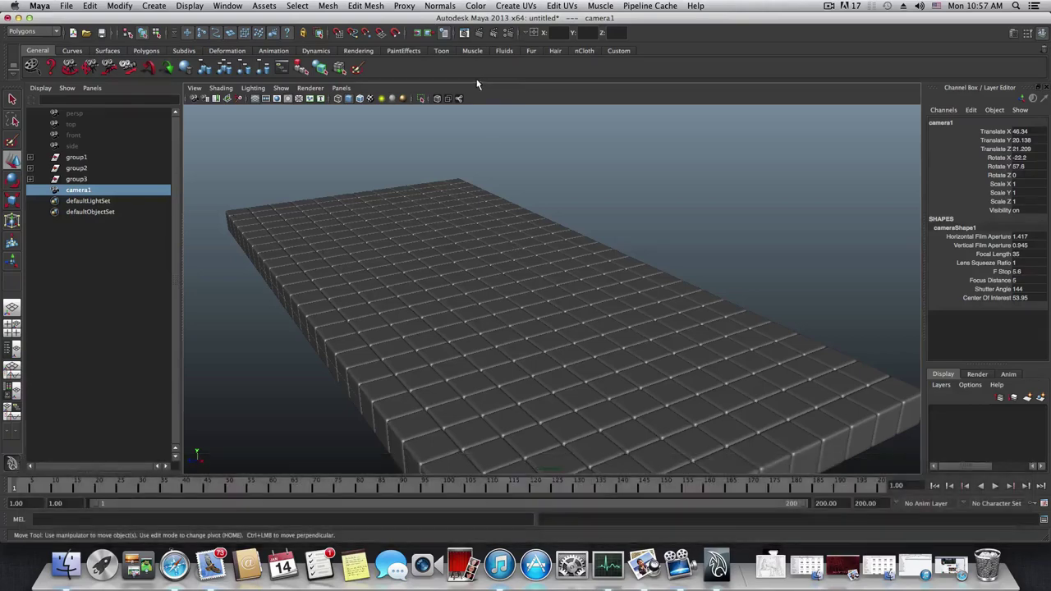
Check the image size in the render settings and show the resolution gate in the camera view
click(509, 35)
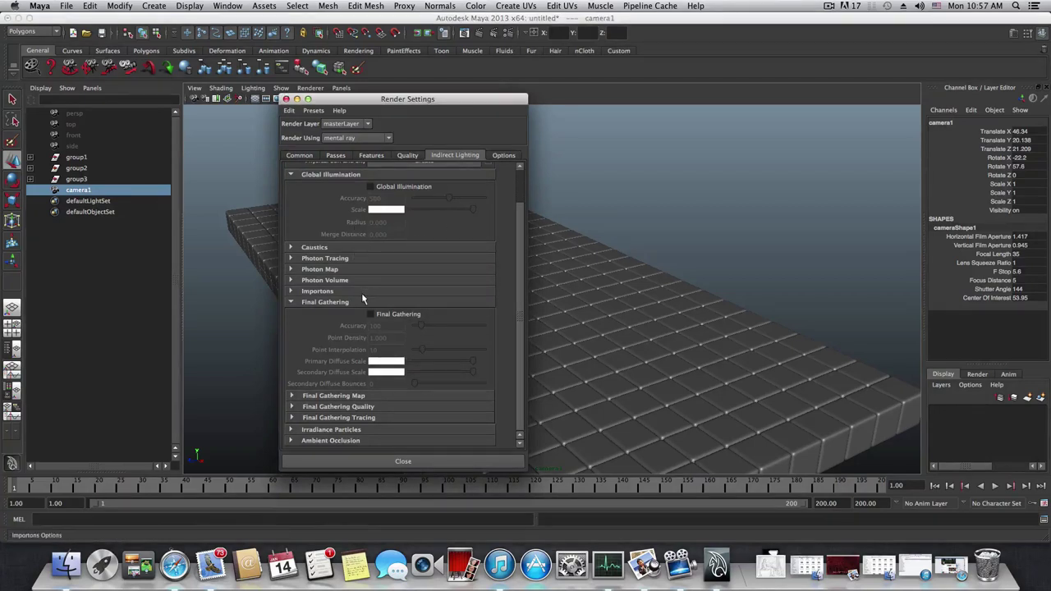
click(299, 155)
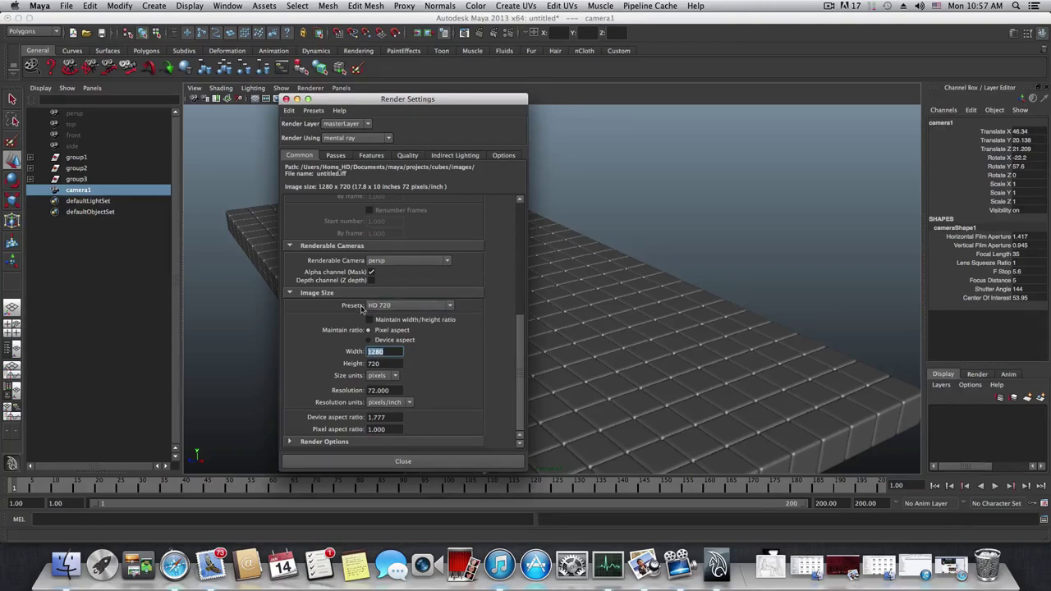
click(426, 460)
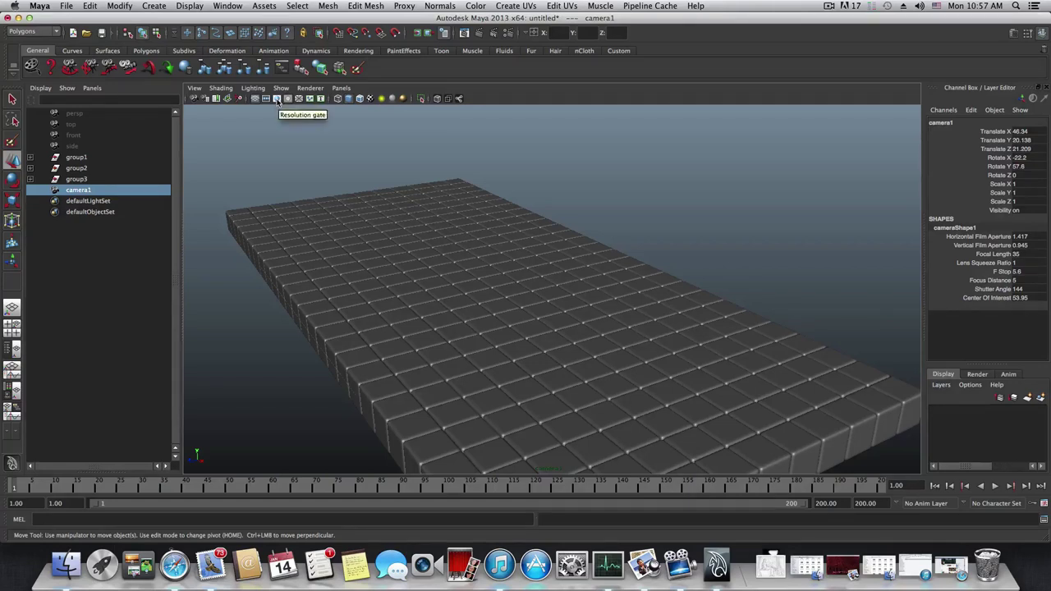
click(277, 98)
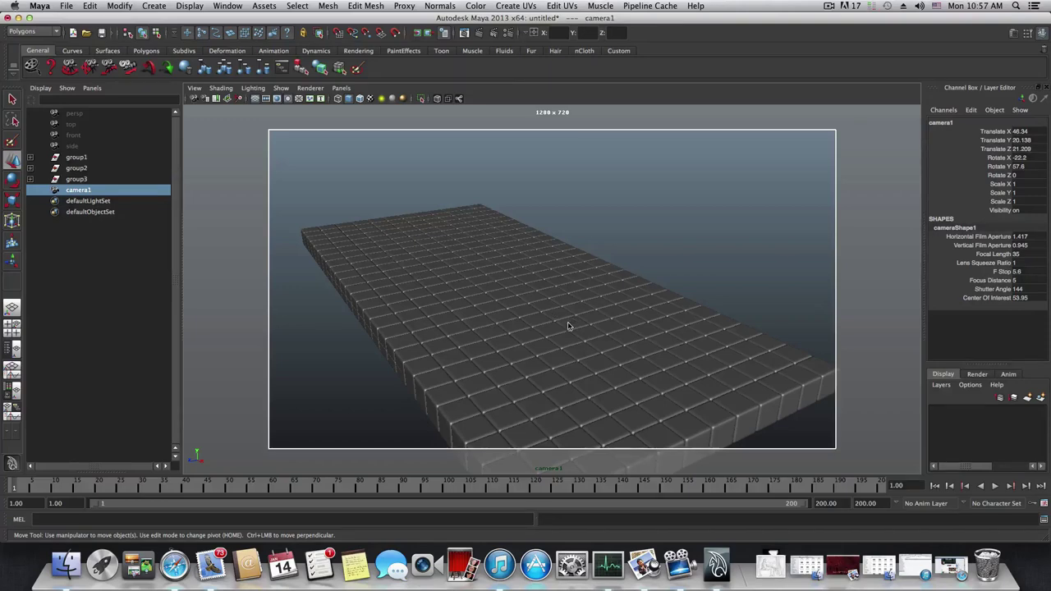
Examine the tiled cube platform through camera1 from near and far and from several angles to judge possible framings
alt+middle_drag(568, 326, 558, 291)
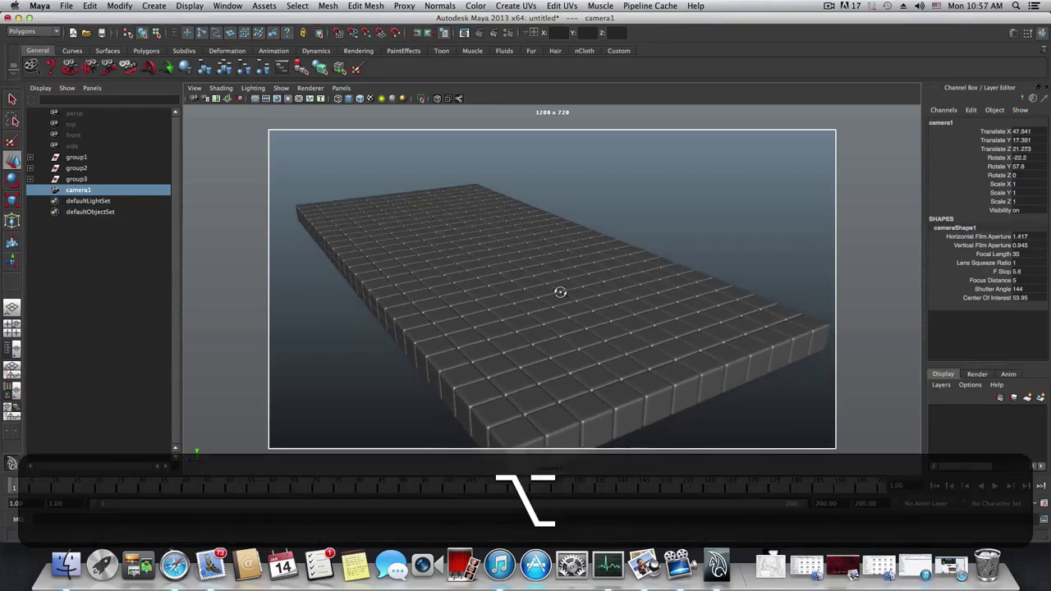
alt+drag(560, 292, 522, 281)
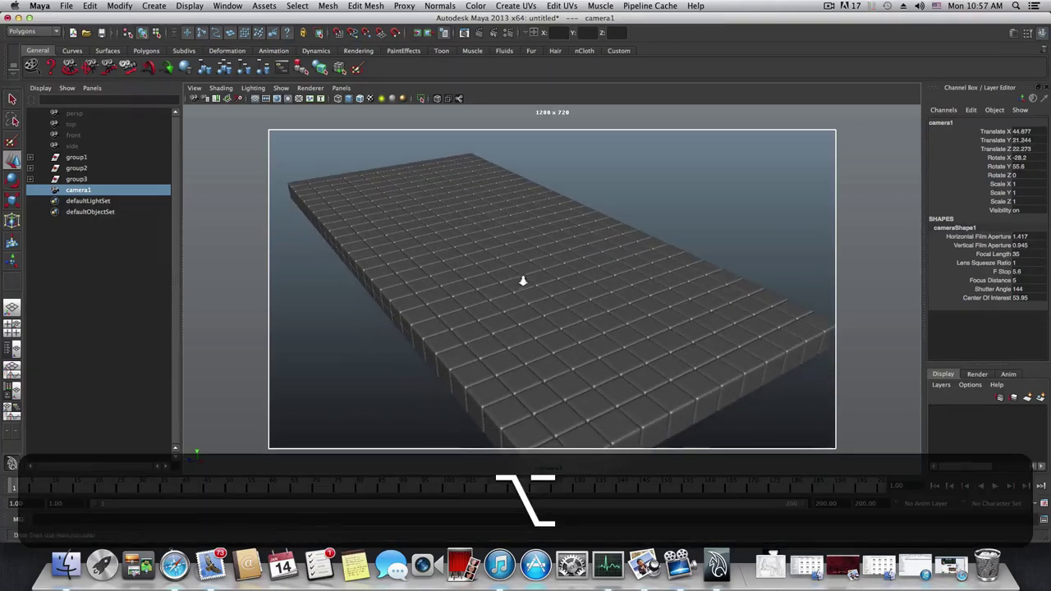
alt+right_drag(522, 281, 533, 328)
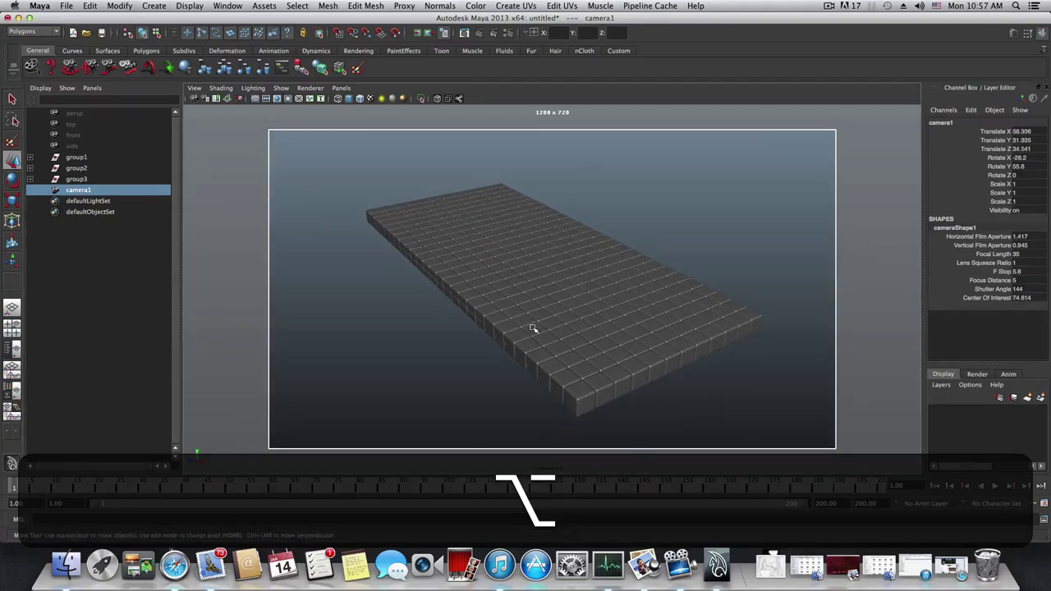
alt+drag(532, 328, 529, 240)
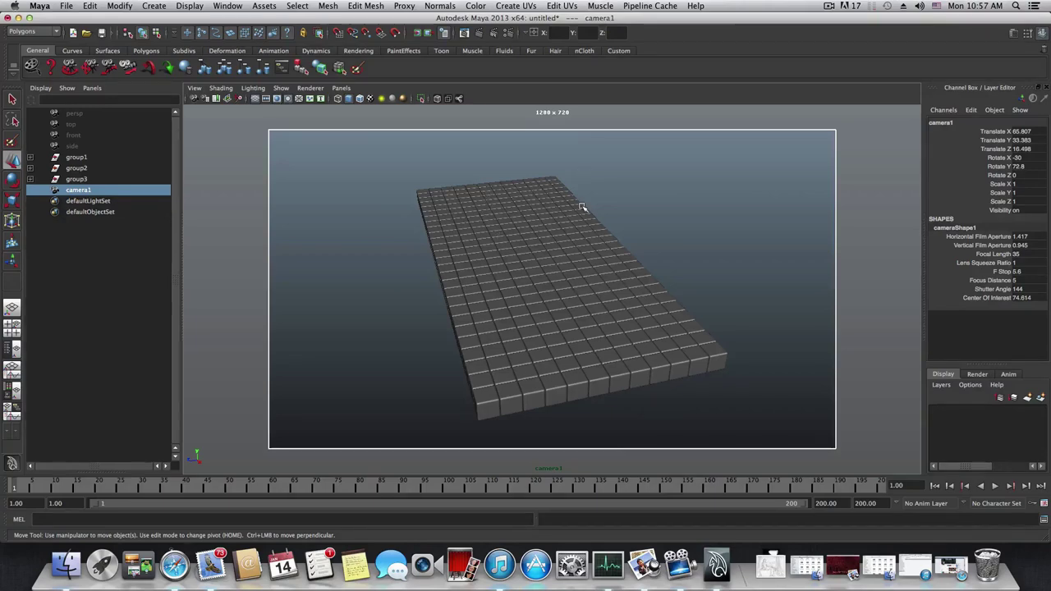
alt+drag(570, 242, 558, 265)
alt+right_drag(558, 265, 762, 321)
alt+drag(762, 321, 801, 309)
alt+right_drag(801, 309, 353, 205)
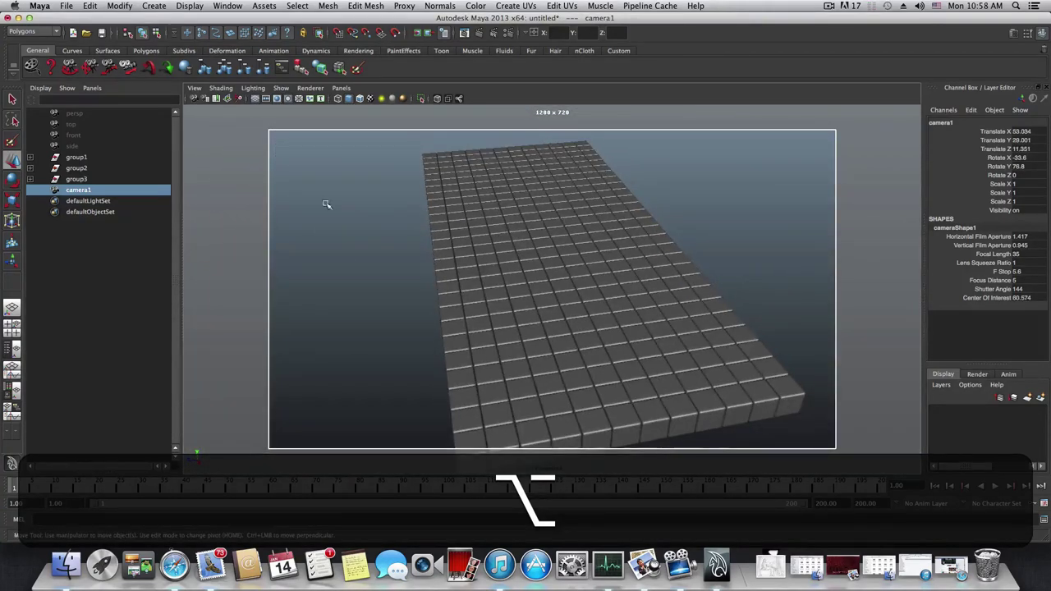
alt+right_drag(677, 343, 742, 351)
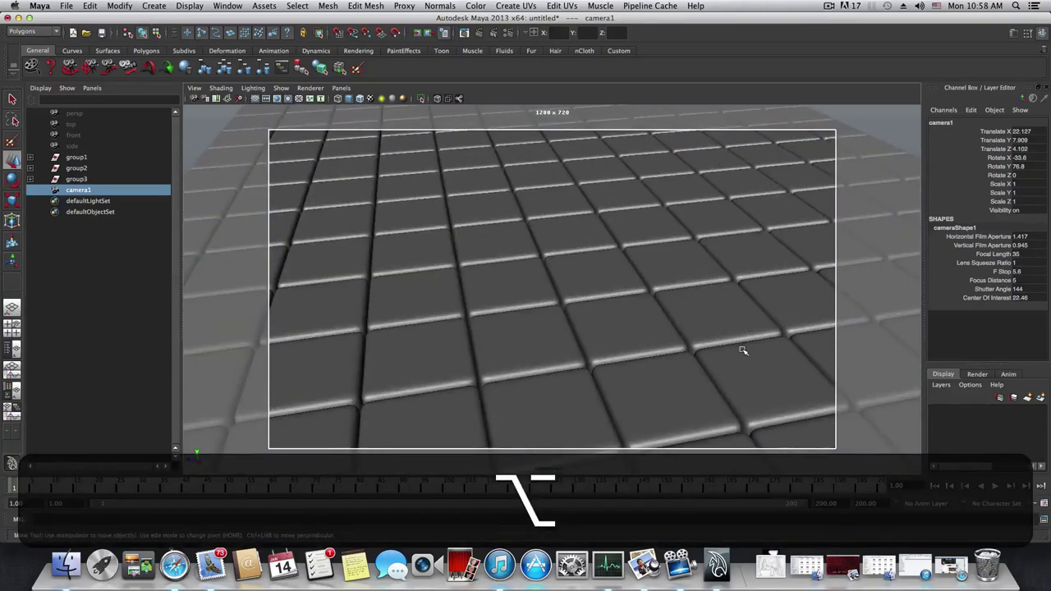
alt+drag(743, 350, 728, 371)
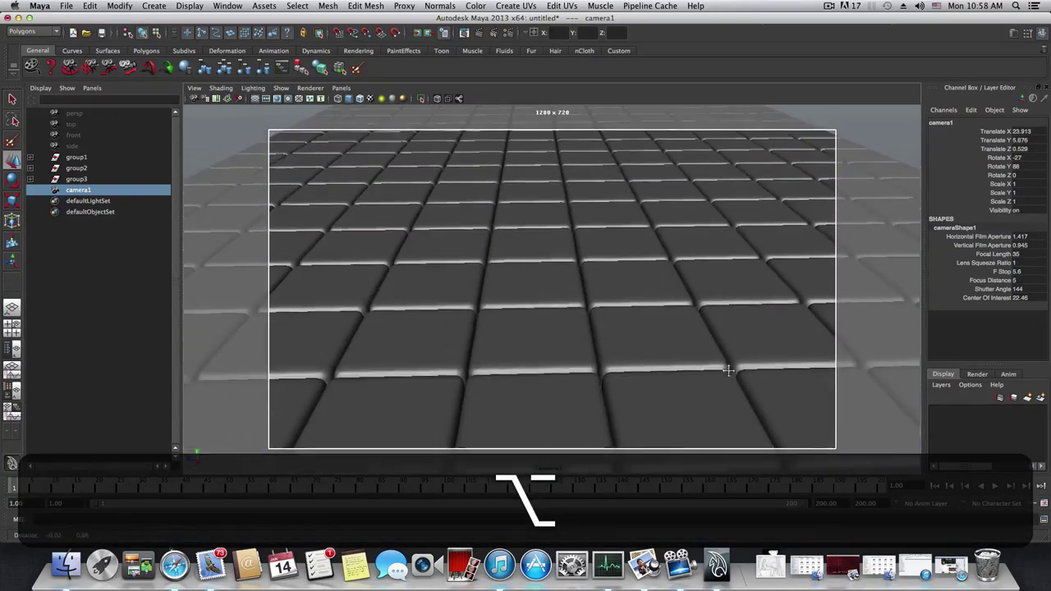
alt+right_drag(728, 371, 674, 345)
mouse_move(673, 345)
alt+mouse_down()
mouse_move(668, 336)
mouse_move(685, 333)
alt+mouse_up()
alt+right_drag(684, 333, 556, 360)
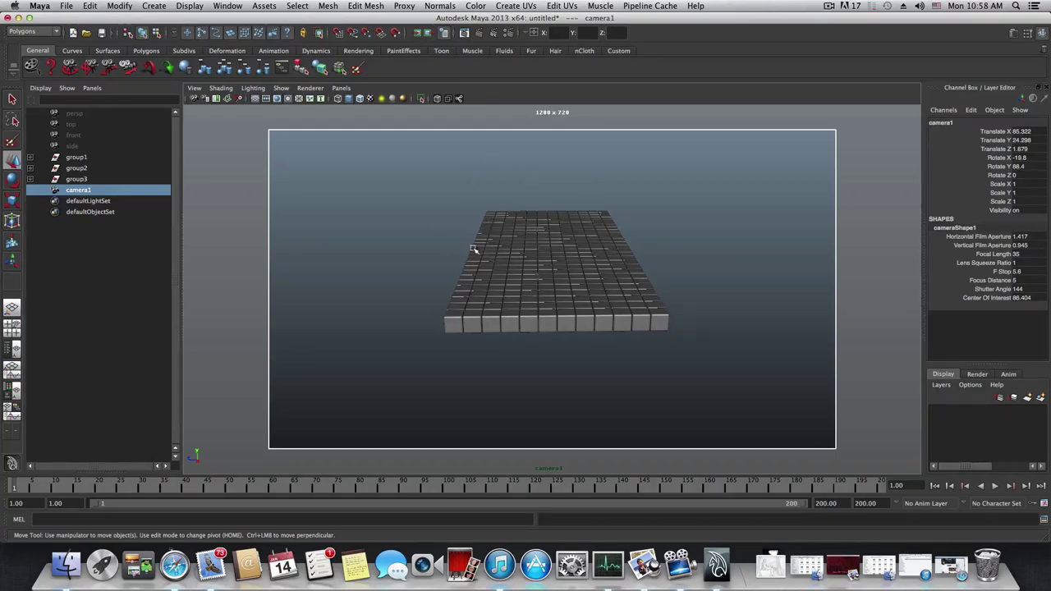
Frame camera1's opening shot looking diagonally down the cube platform, at about X 45, Y 15.6, Z 13 with Rotate Y about 68
alt+right_drag(474, 249, 568, 316)
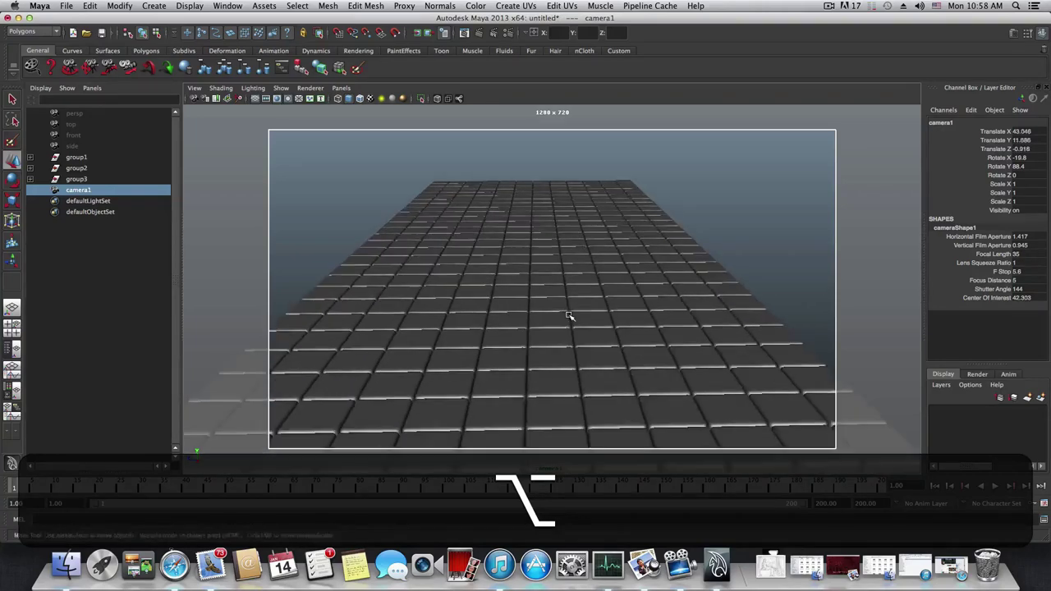
alt+middle_drag(568, 316, 571, 320)
alt+drag(590, 307, 580, 312)
mouse_move(582, 312)
alt+right_down()
mouse_move(605, 312)
mouse_move(565, 312)
alt+right_up()
alt+drag(565, 312, 517, 328)
alt+drag(526, 325, 533, 287)
alt+middle_drag(532, 287, 540, 276)
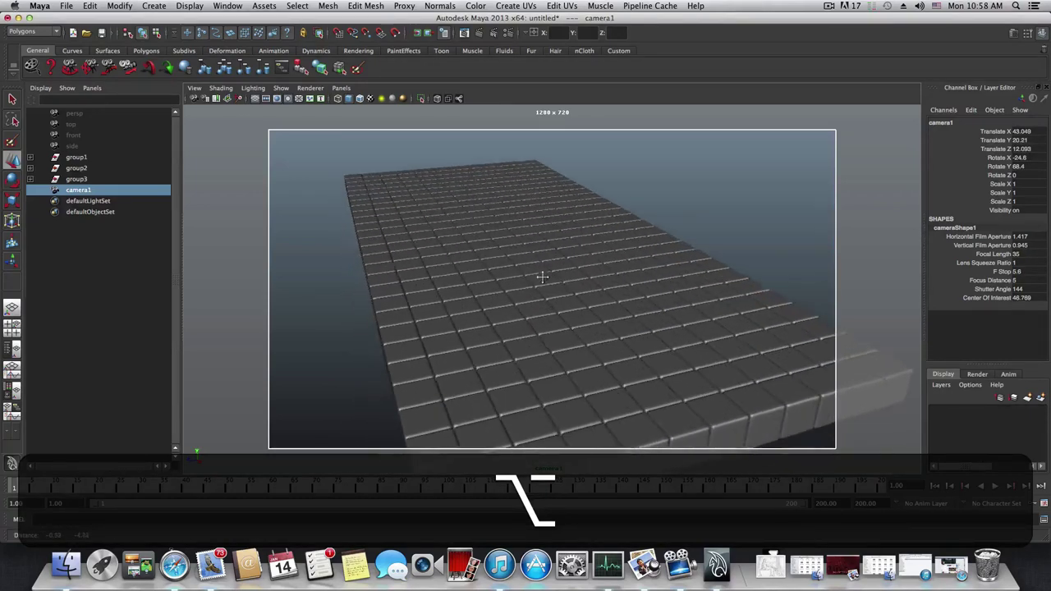
alt+middle_drag(530, 333, 527, 327)
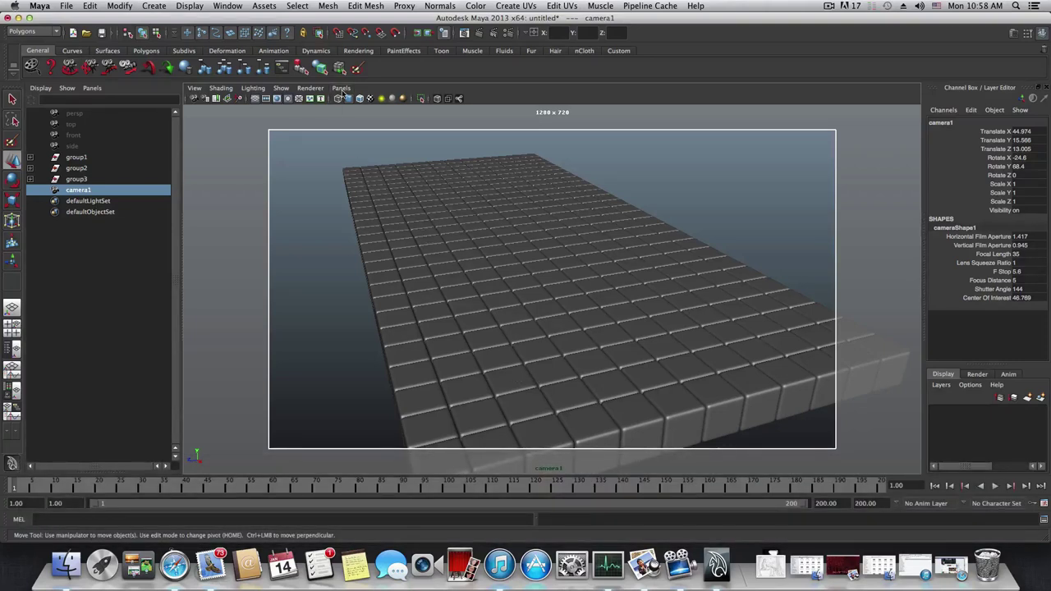
Switch the viewport to the persp camera and examine where camera1 sits relative to the cube platform
click(341, 89)
mouse_move(386, 99)
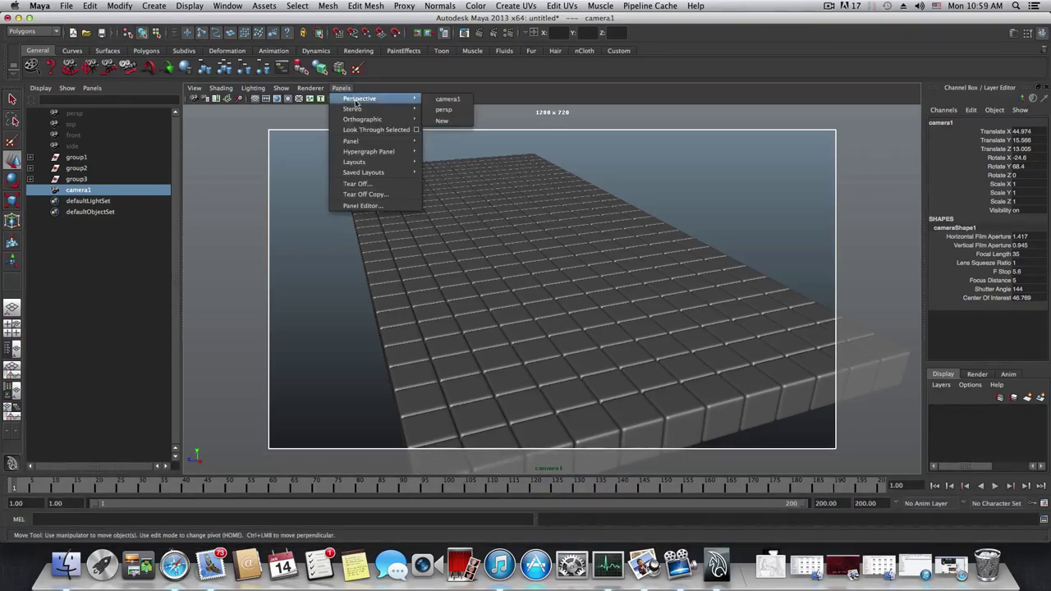
click(442, 110)
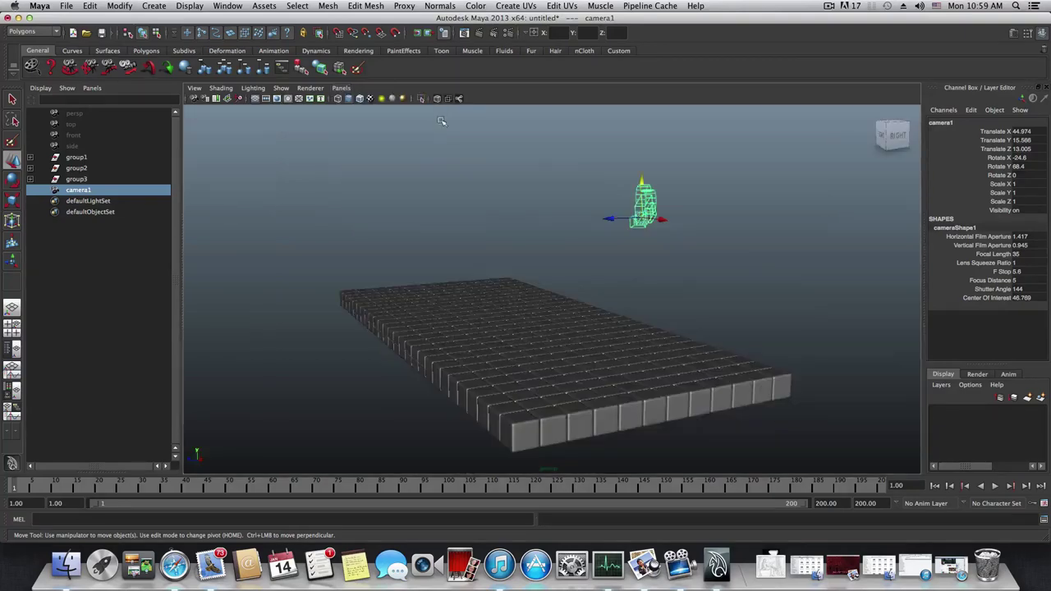
scroll(642, 233, down, 5)
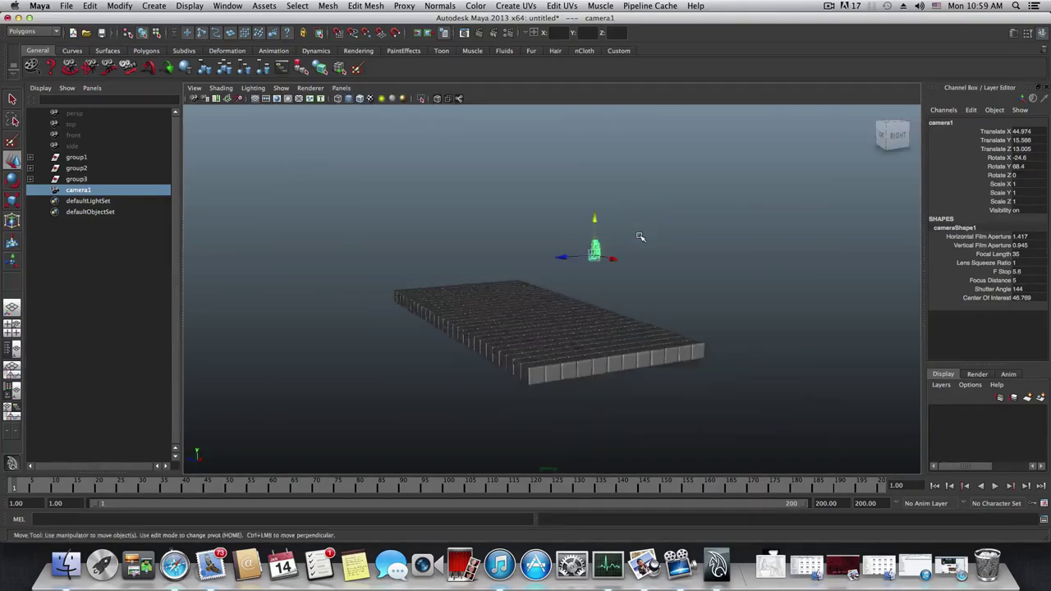
alt+drag(628, 251, 549, 260)
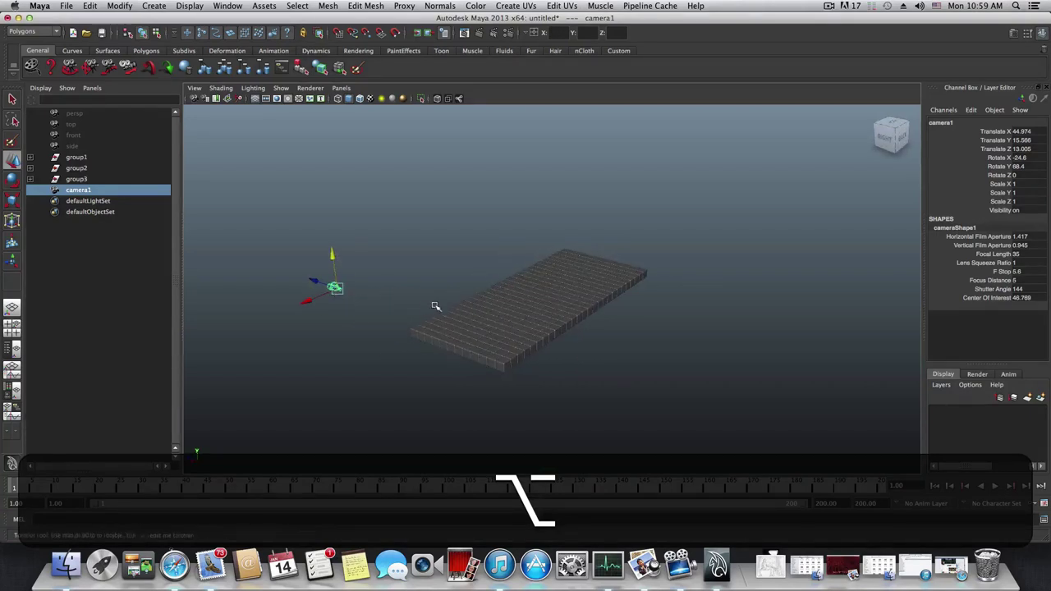
alt+drag(433, 303, 481, 290)
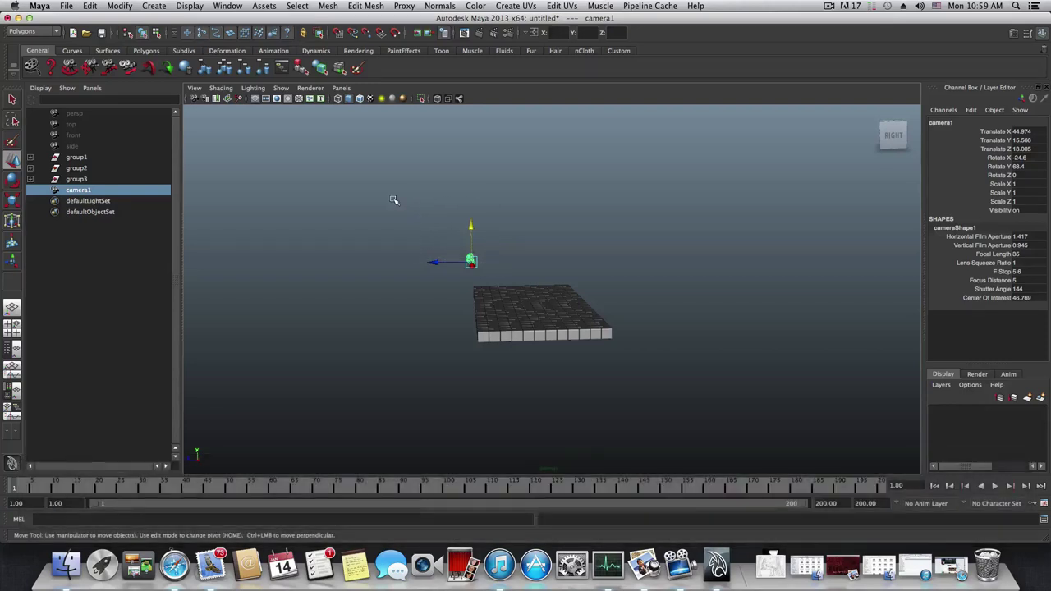
drag(393, 199, 508, 269)
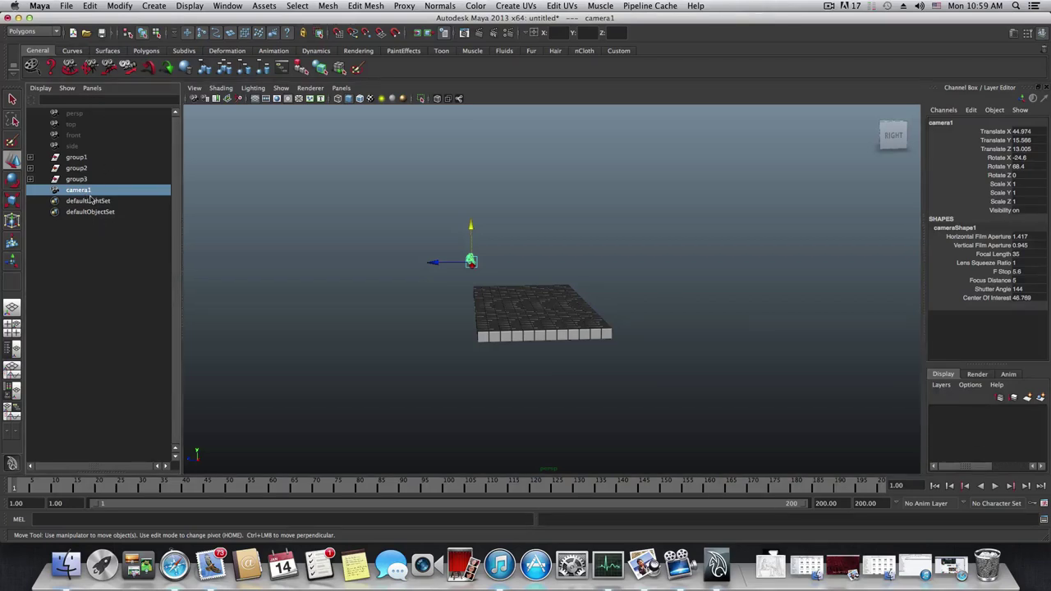
Look through the selected camera1 again and set a keyframe on it at frame 1
click(340, 88)
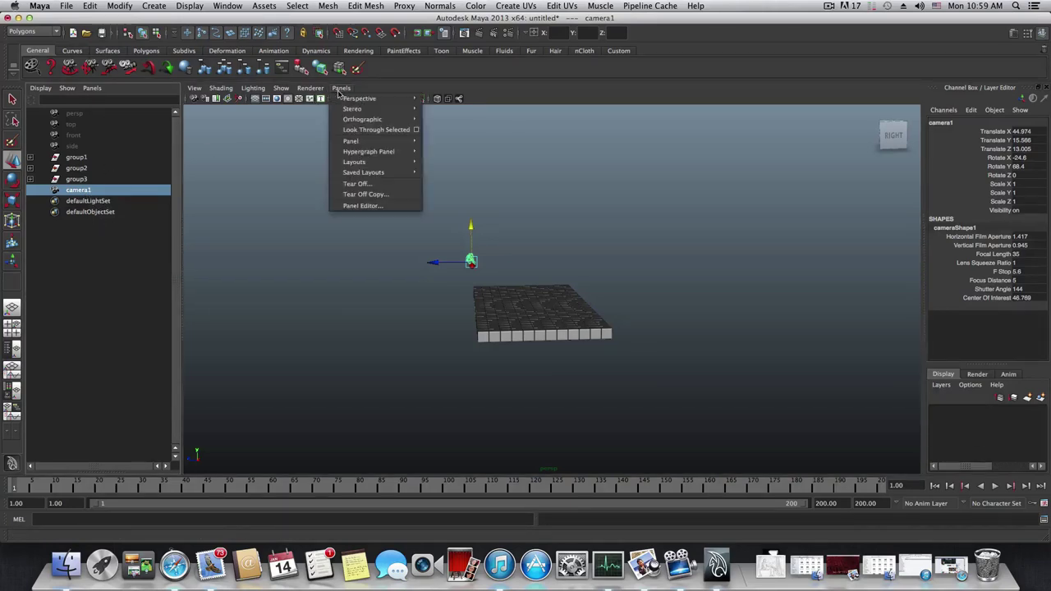
click(374, 130)
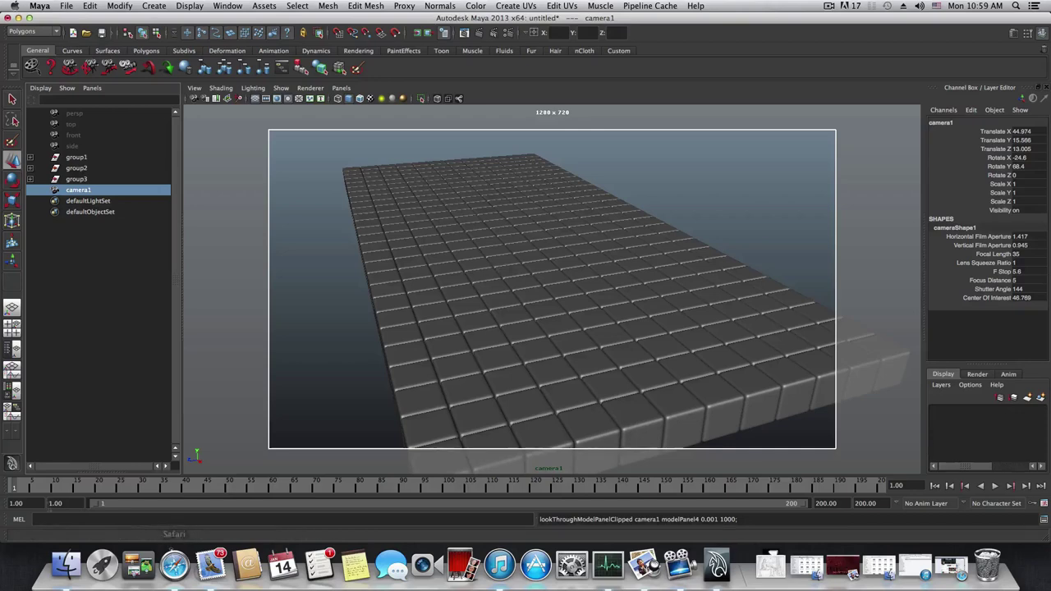
key(s)
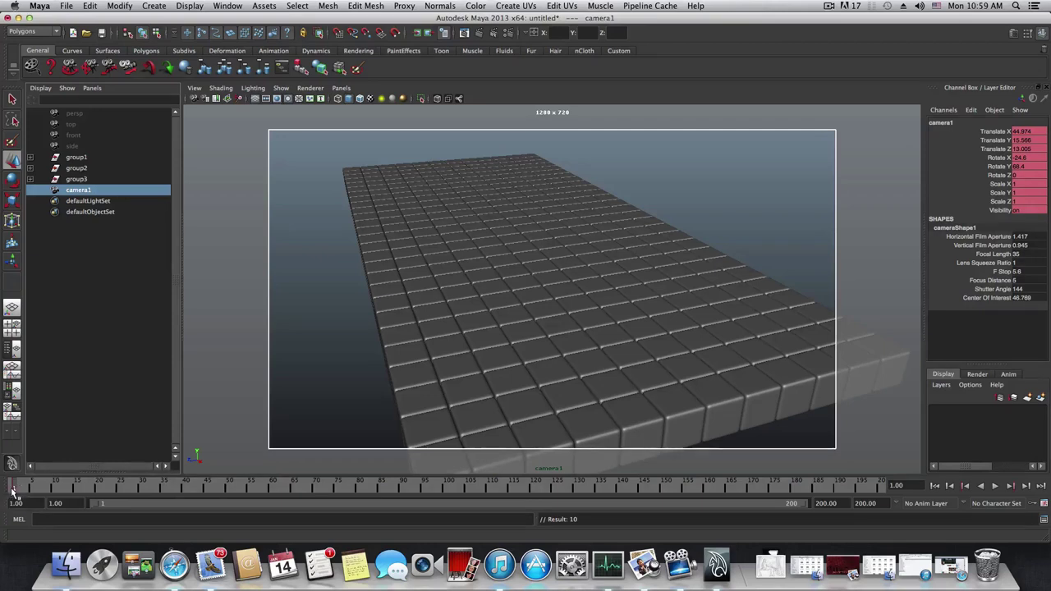
At frame 50, orbit camera1 around to the platform's other side, to Rotate Y about 117, and set a keyframe
click(229, 485)
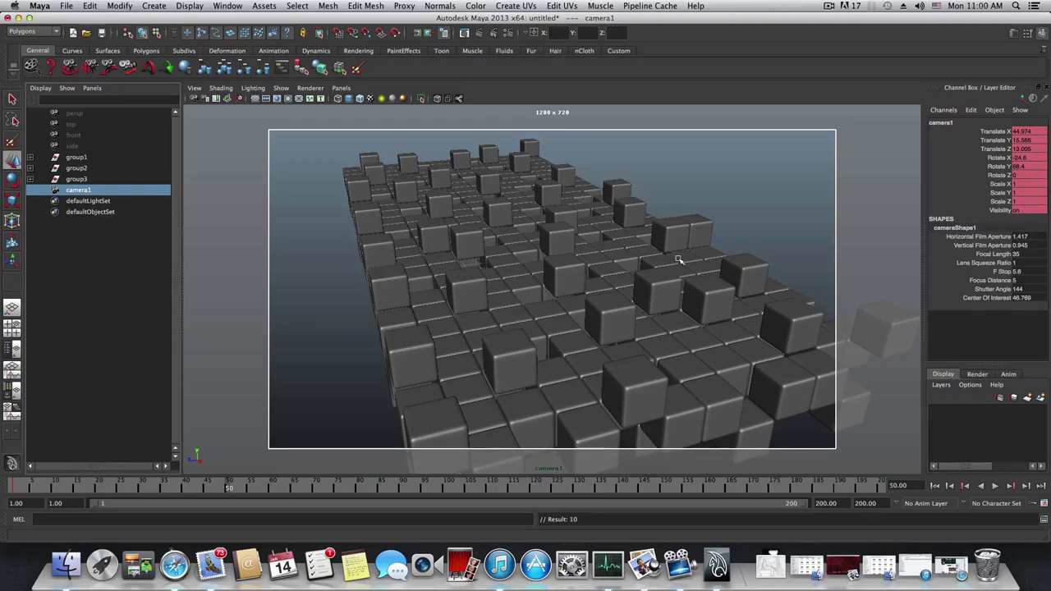
alt+drag(685, 287, 619, 284)
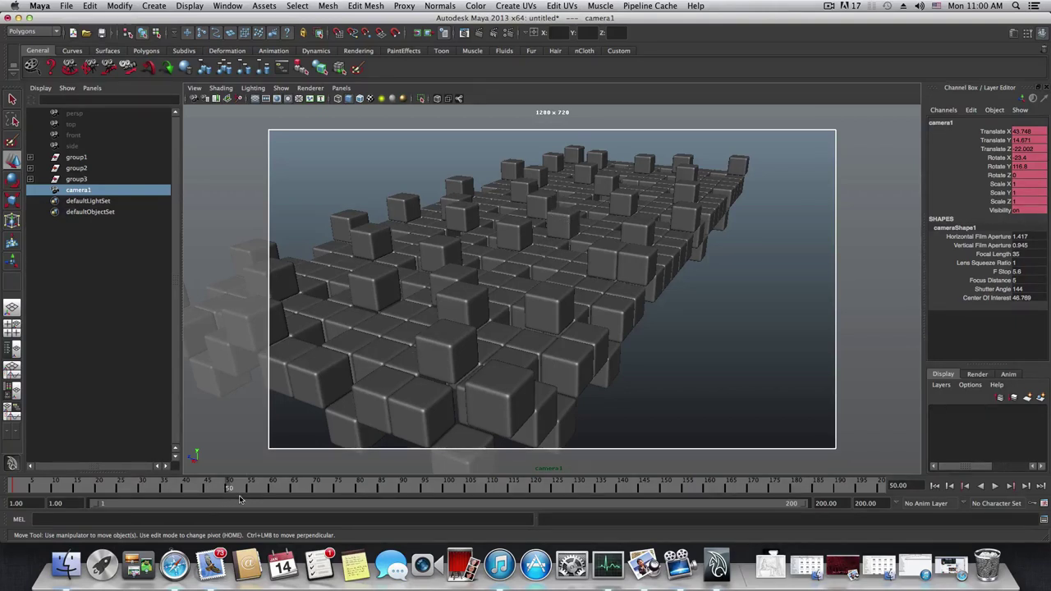
key(s)
At frame 100, lower camera1 to a nearly level view along the cubes, about X 32, Y 3.5, Z -3, and set a keyframe
click(448, 488)
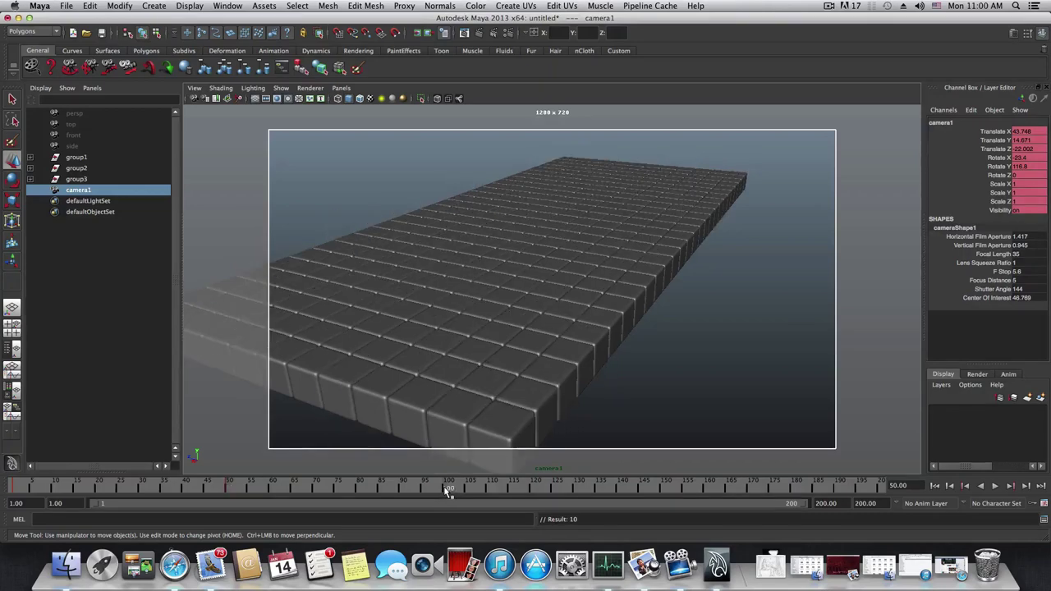
key(alt)
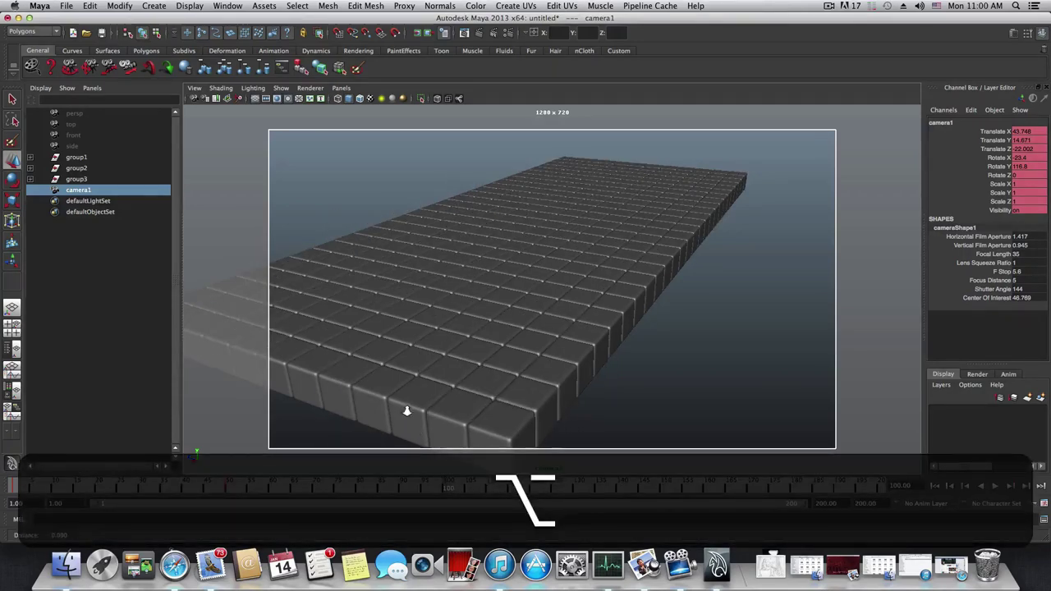
alt+drag(403, 410, 593, 440)
mouse_move(593, 441)
alt+right_down()
mouse_move(563, 431)
mouse_move(577, 432)
alt+right_up()
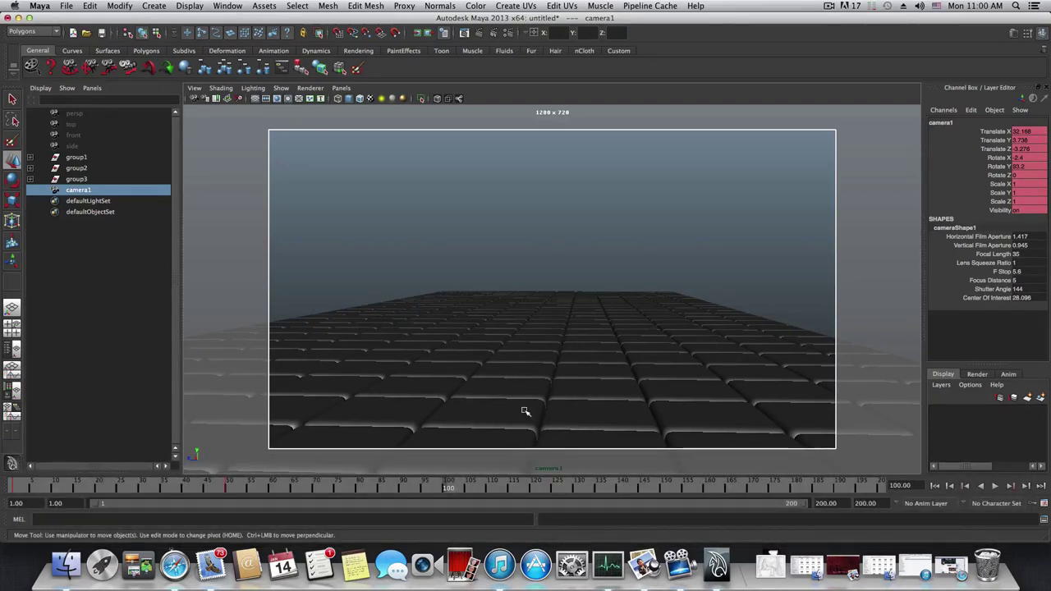
key(alt)
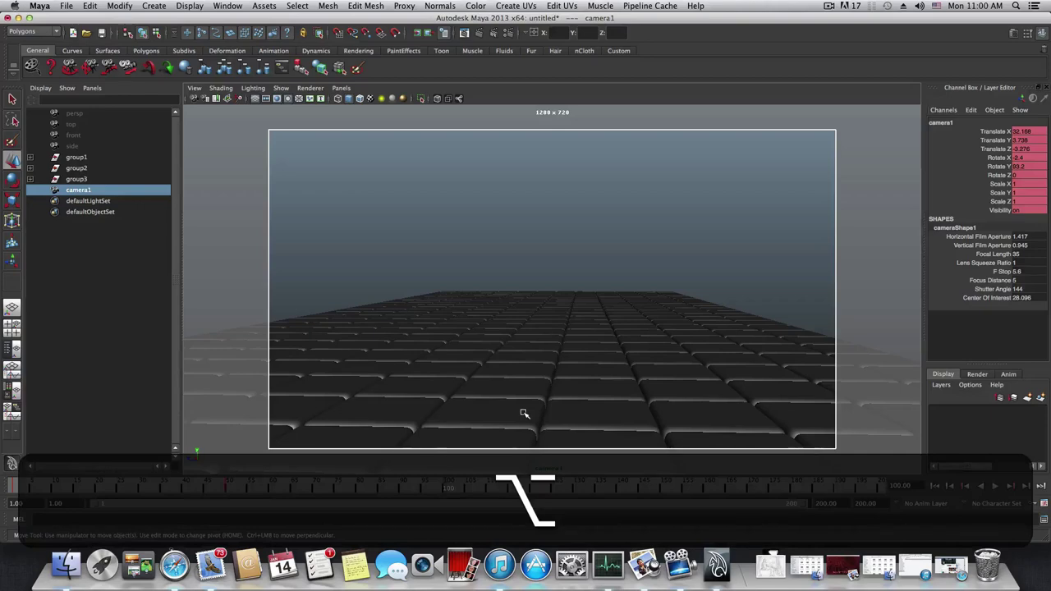
mouse_move(523, 412)
alt+mouse_down()
mouse_move(526, 345)
mouse_move(526, 418)
alt+mouse_up()
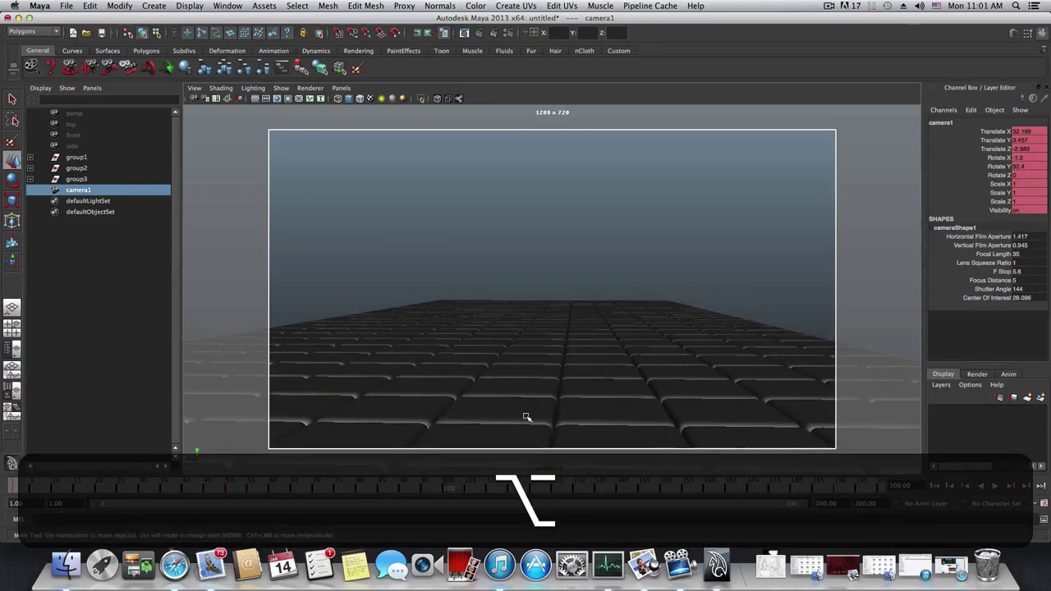
key(s)
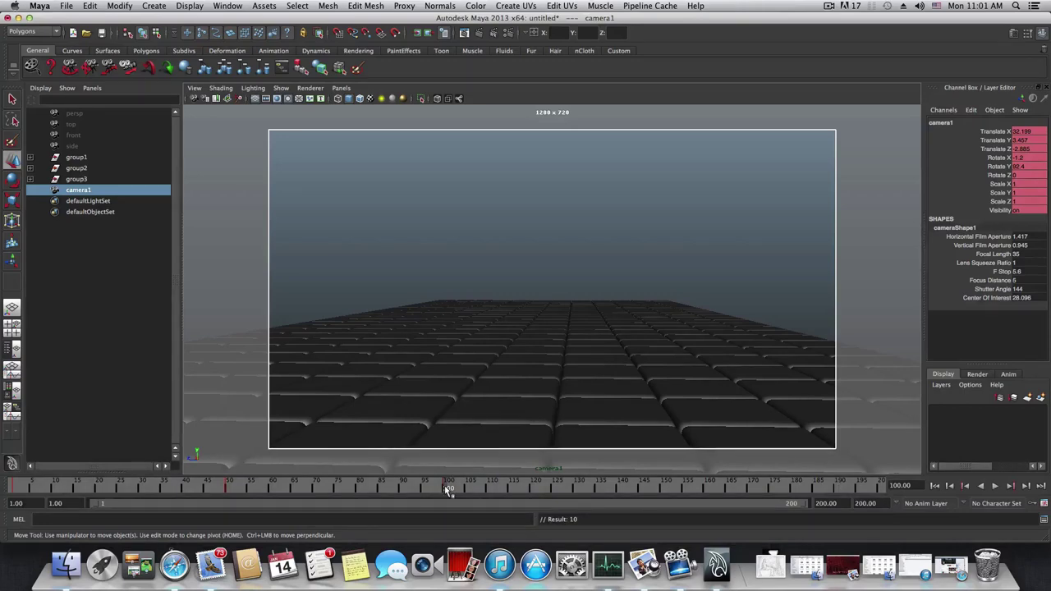
drag(443, 490, 443, 517)
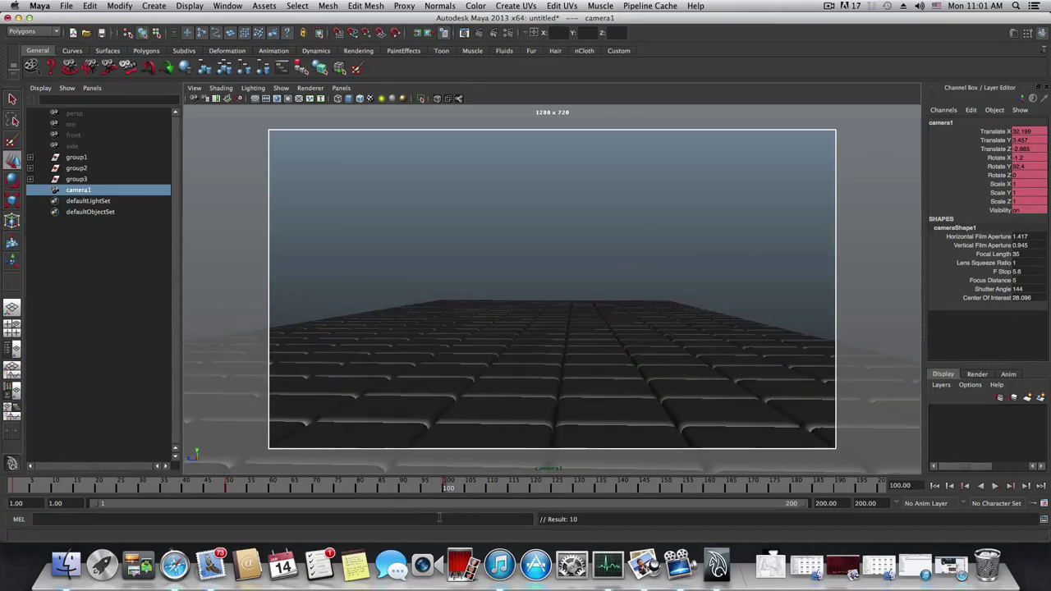
At frame 150, raise camera1 and move it forward over the cubes, to about X 15, Y 7, Z -2, and set a keyframe
click(665, 491)
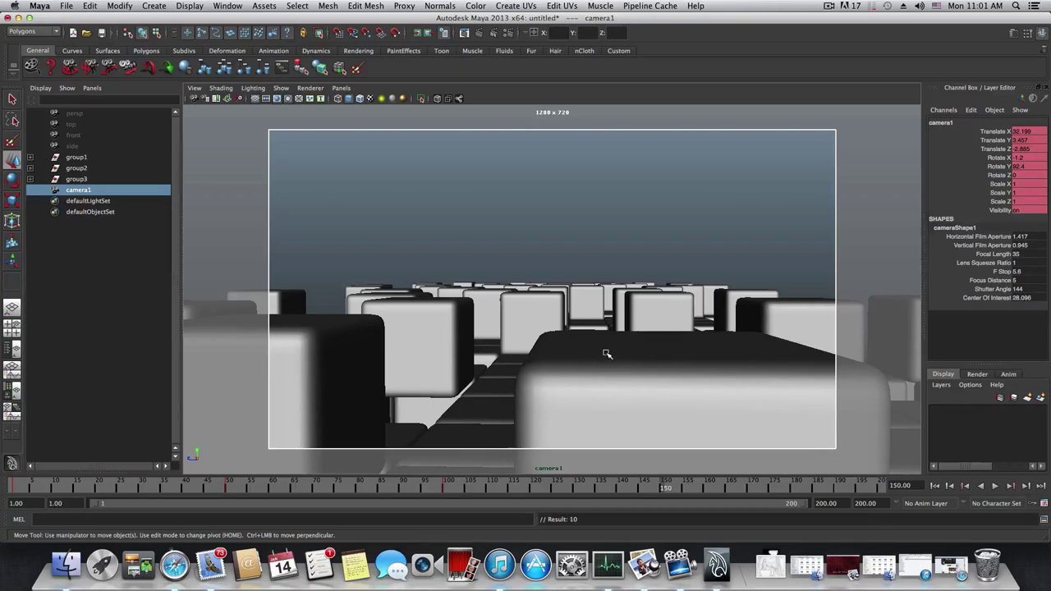
key(alt)
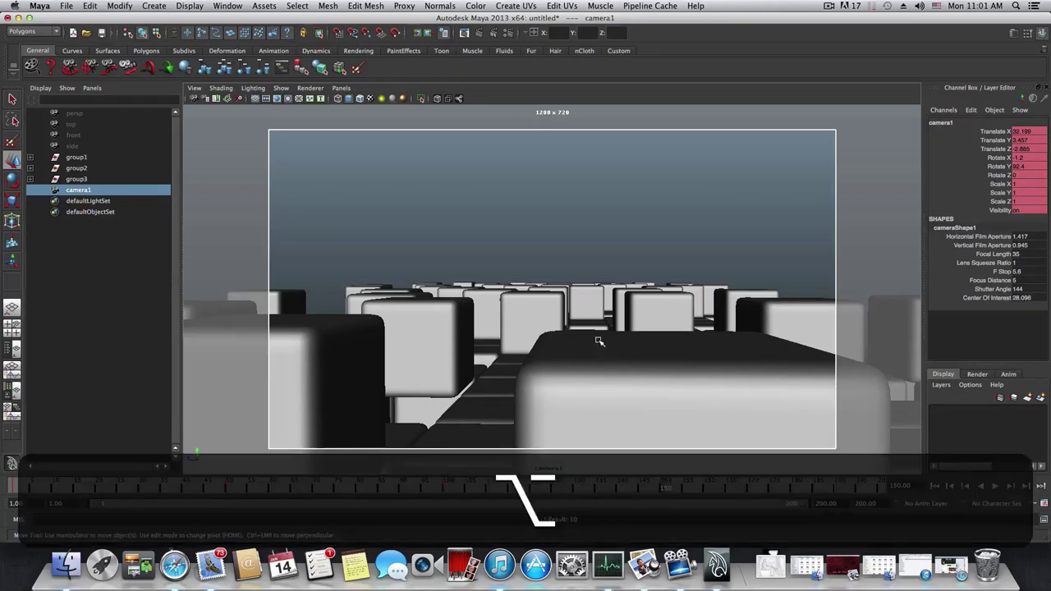
alt+middle_drag(599, 341, 599, 374)
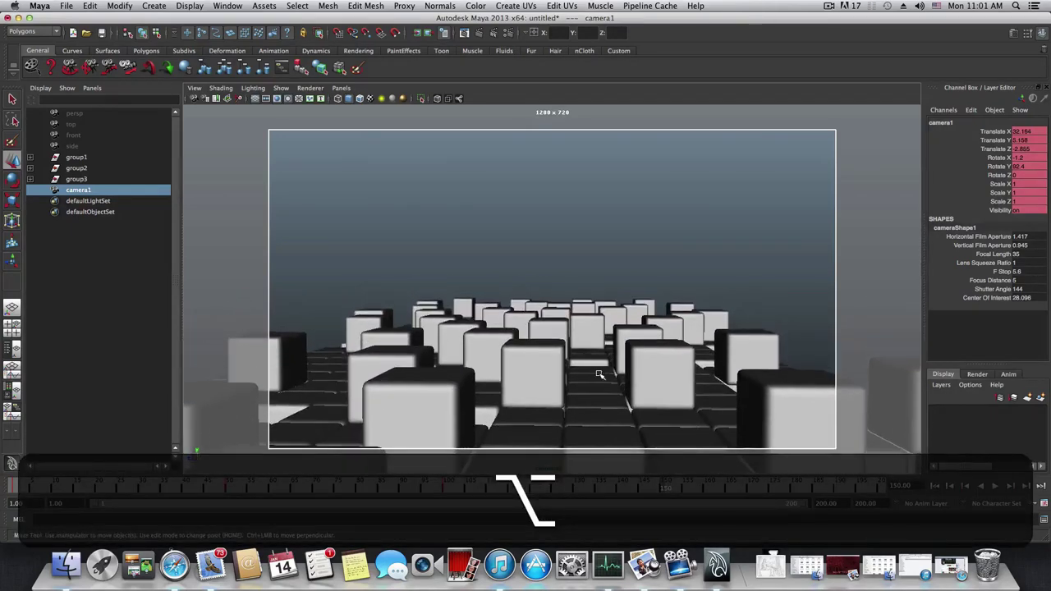
alt+drag(599, 374, 602, 386)
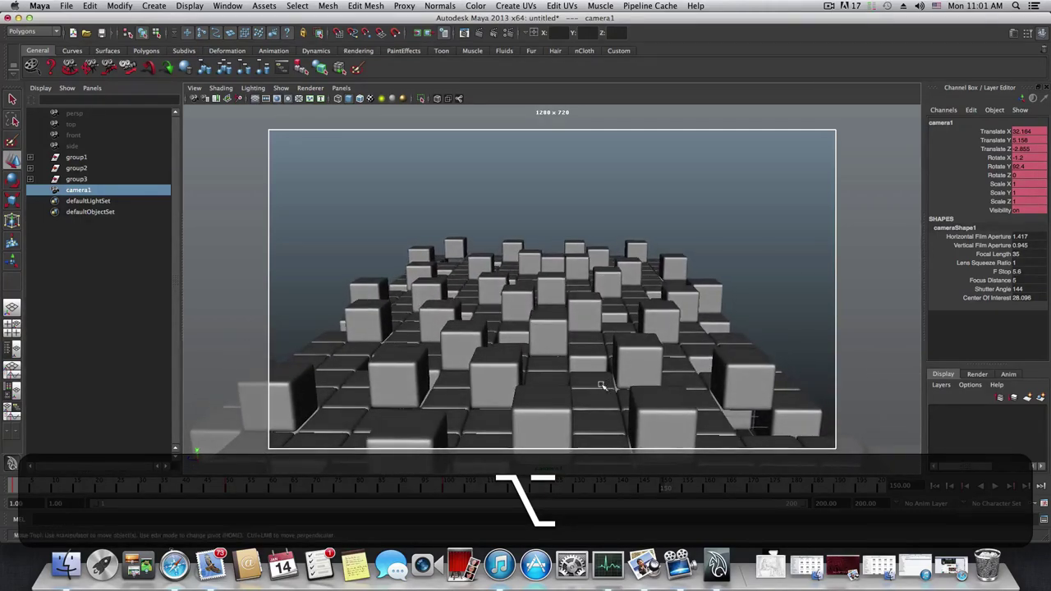
alt+middle_drag(602, 394, 603, 365)
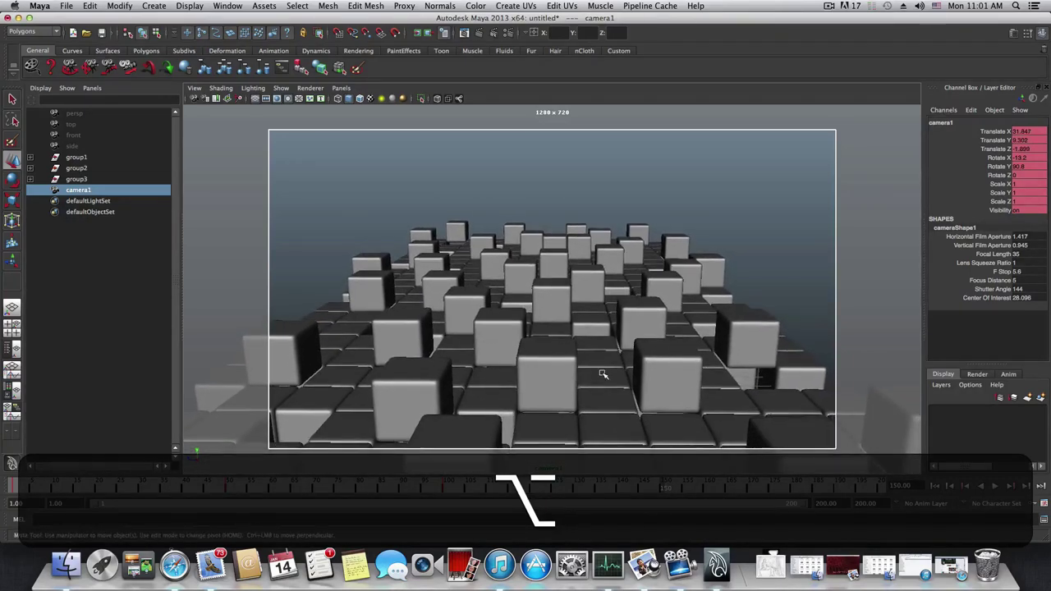
alt+right_drag(493, 336, 549, 352)
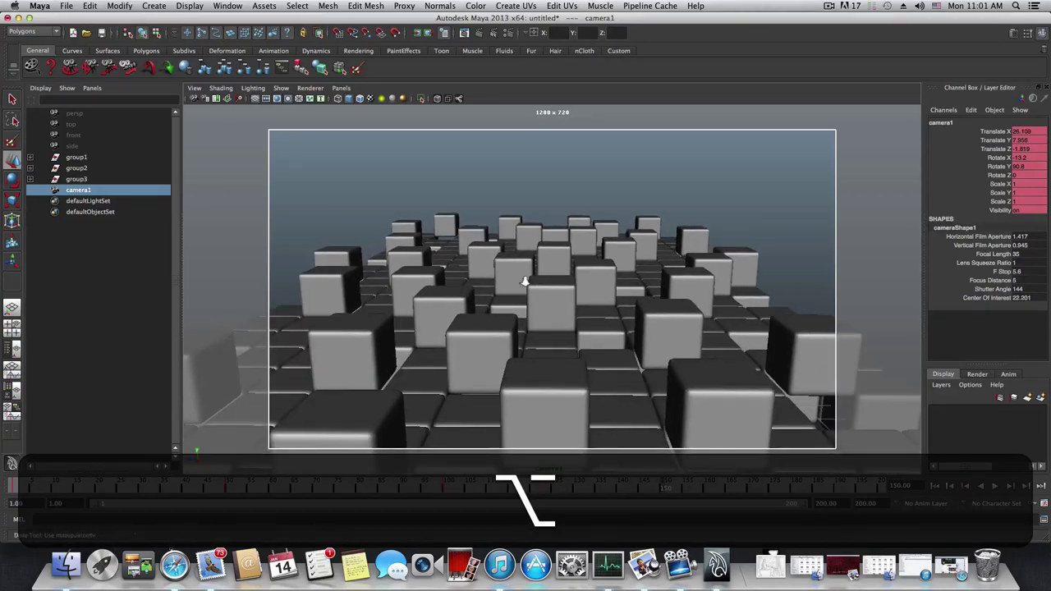
alt+middle_drag(563, 320, 574, 321)
alt+right_drag(575, 321, 555, 332)
alt+middle_drag(555, 332, 562, 300)
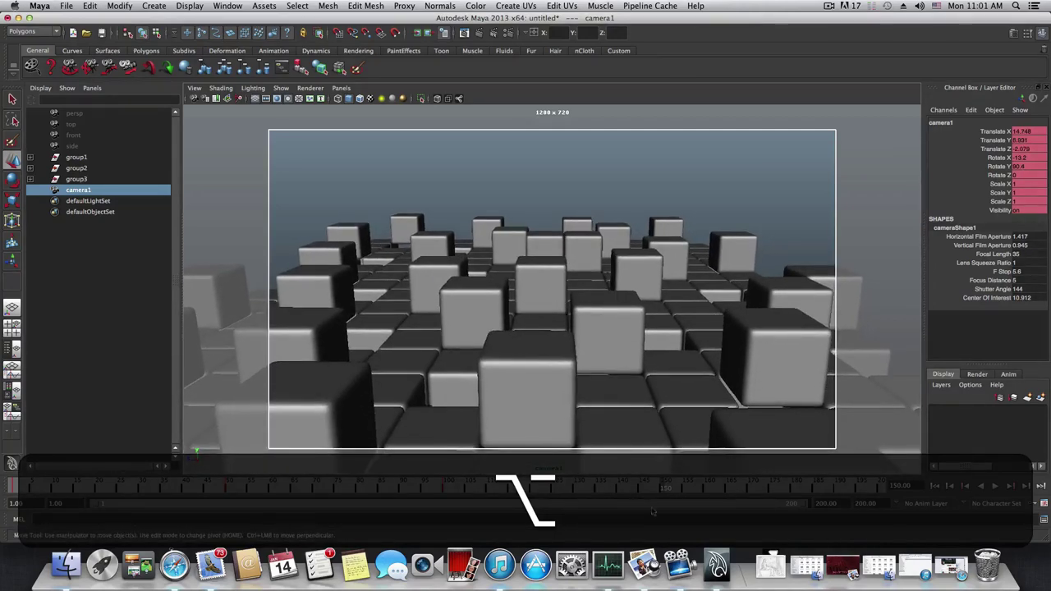
key(s)
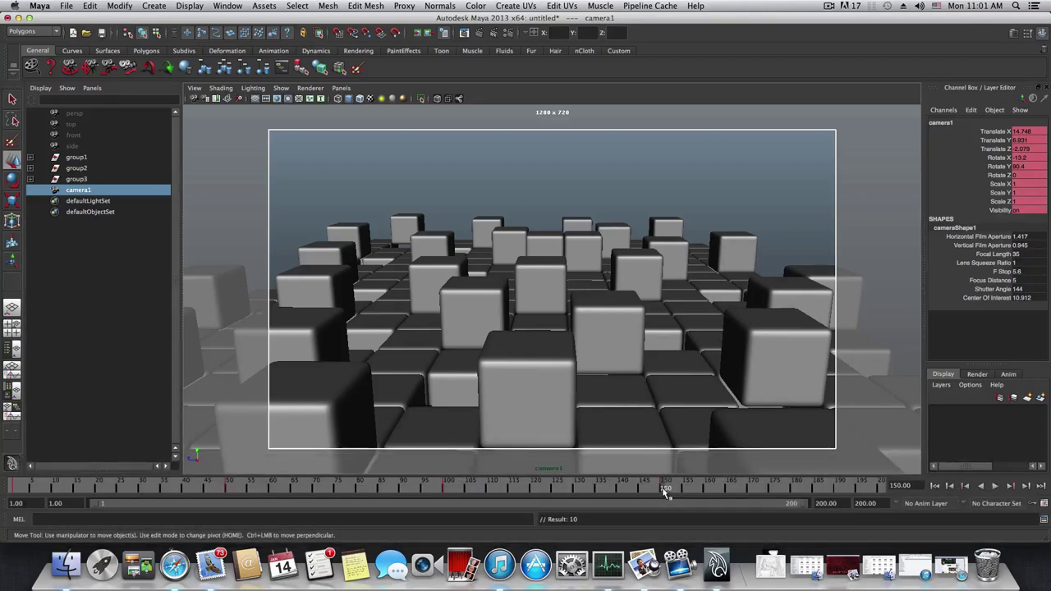
At frame 200, push camera1 forward past the platform's far end, to about X -21, Y 4, Z -2.5, and set a keyframe
click(881, 486)
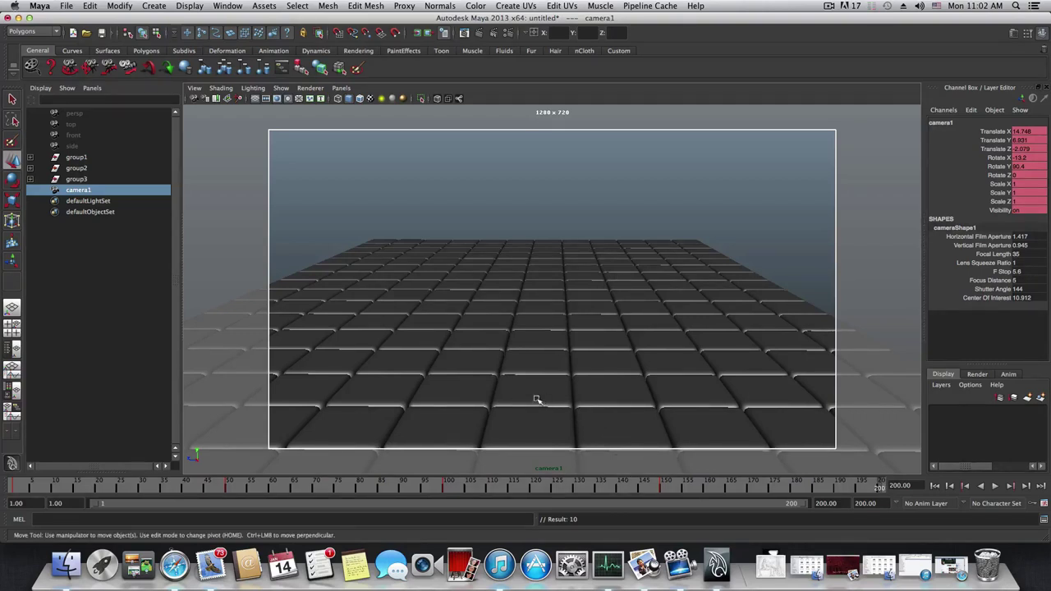
key(alt)
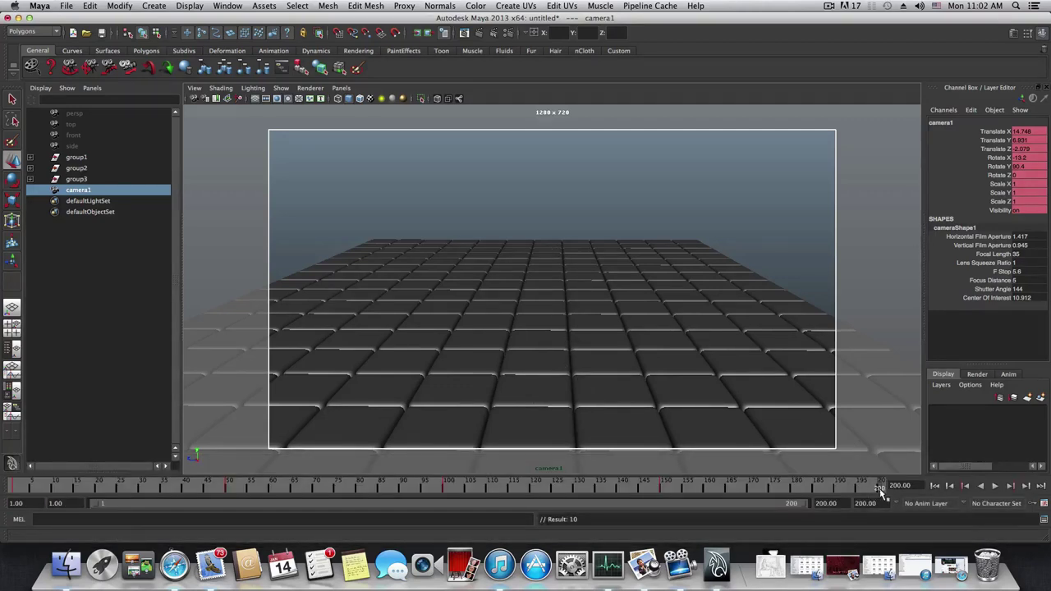
key(alt)
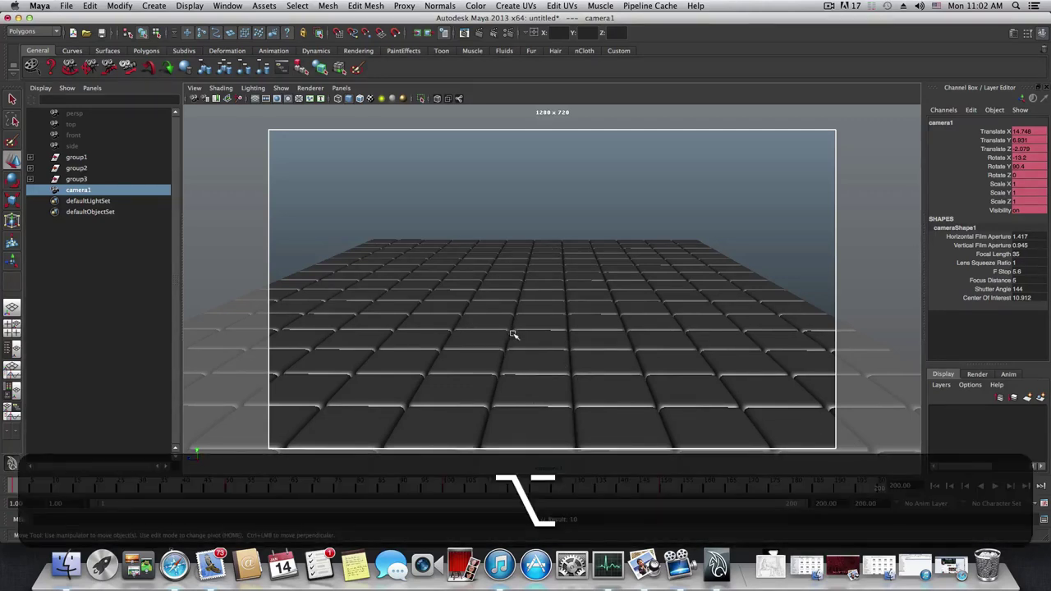
alt+right_drag(493, 320, 537, 274)
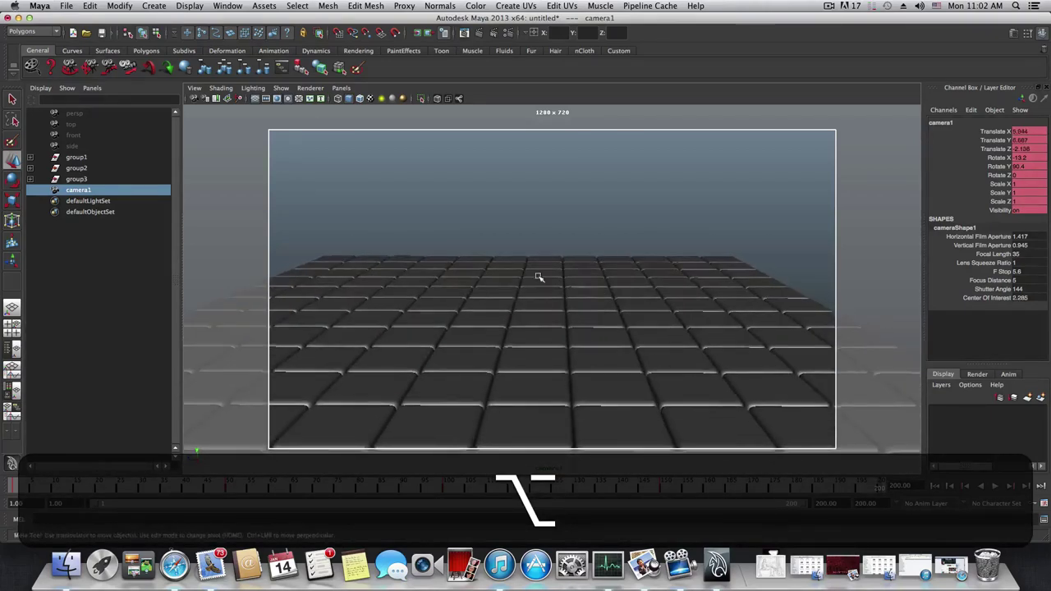
alt+drag(537, 274, 484, 318)
alt+right_drag(484, 319, 603, 383)
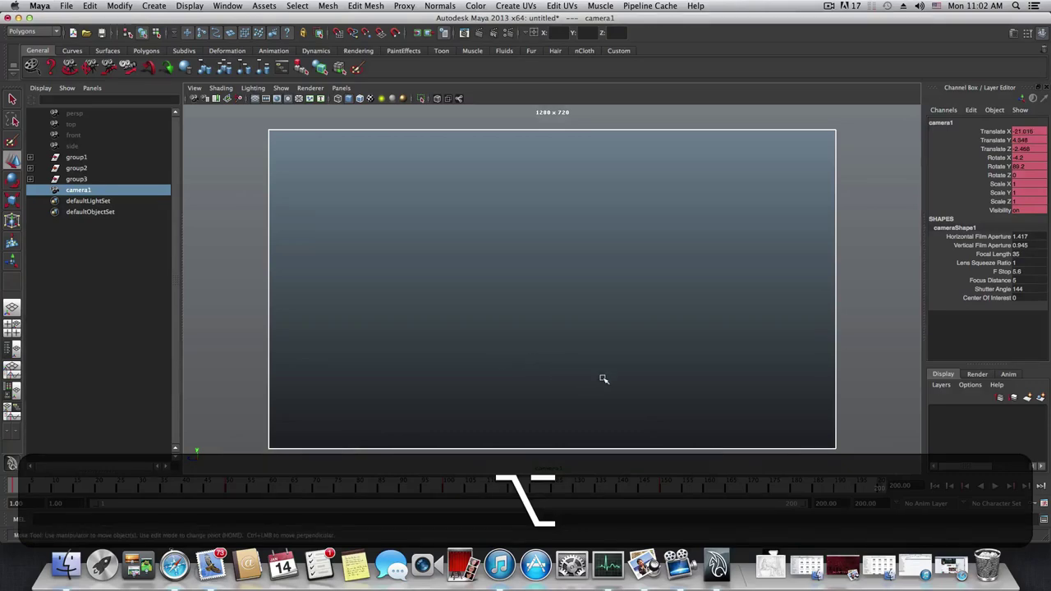
key(alt+s)
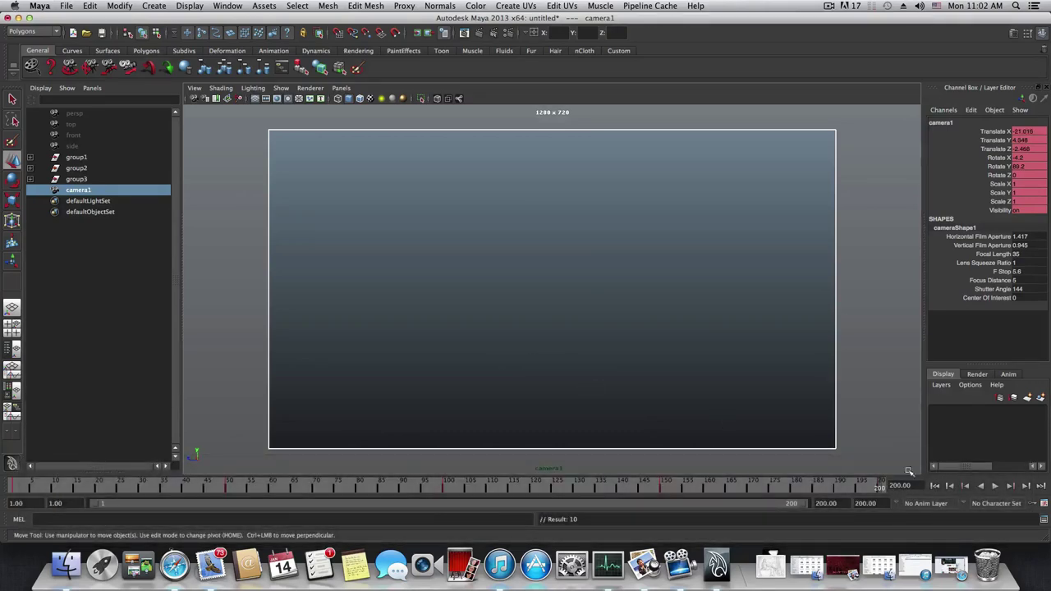
Compare the first and last frames, play the animation through camera1 to review the camera move, and return to frame 1
click(937, 486)
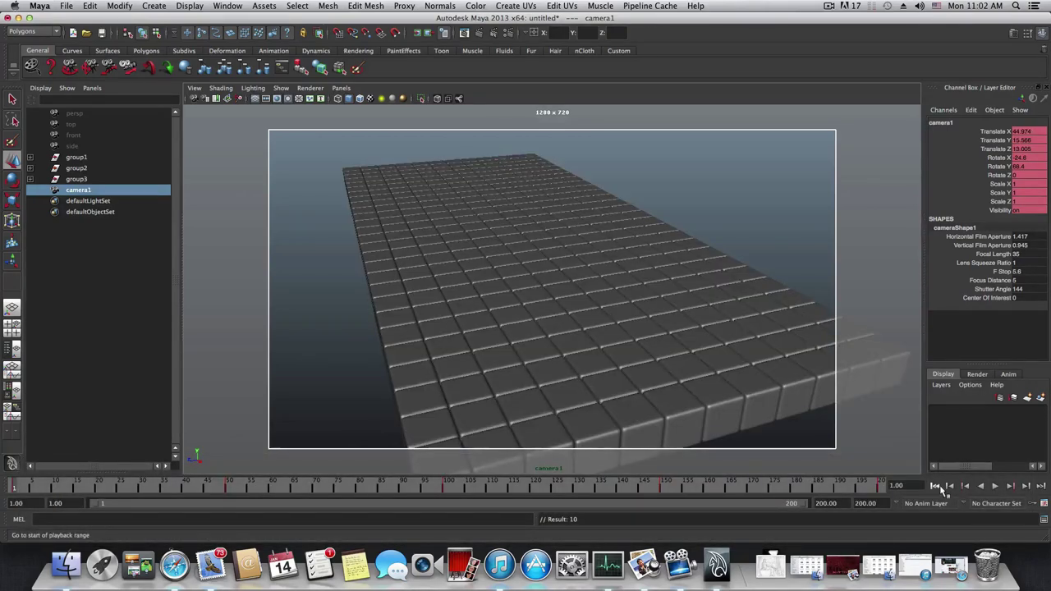
click(881, 486)
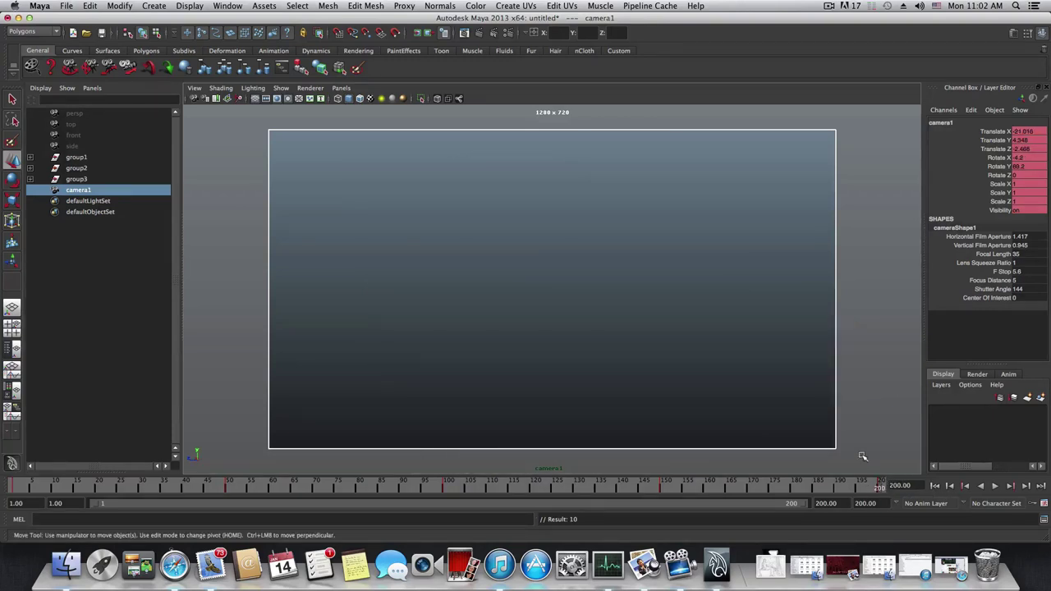
click(935, 486)
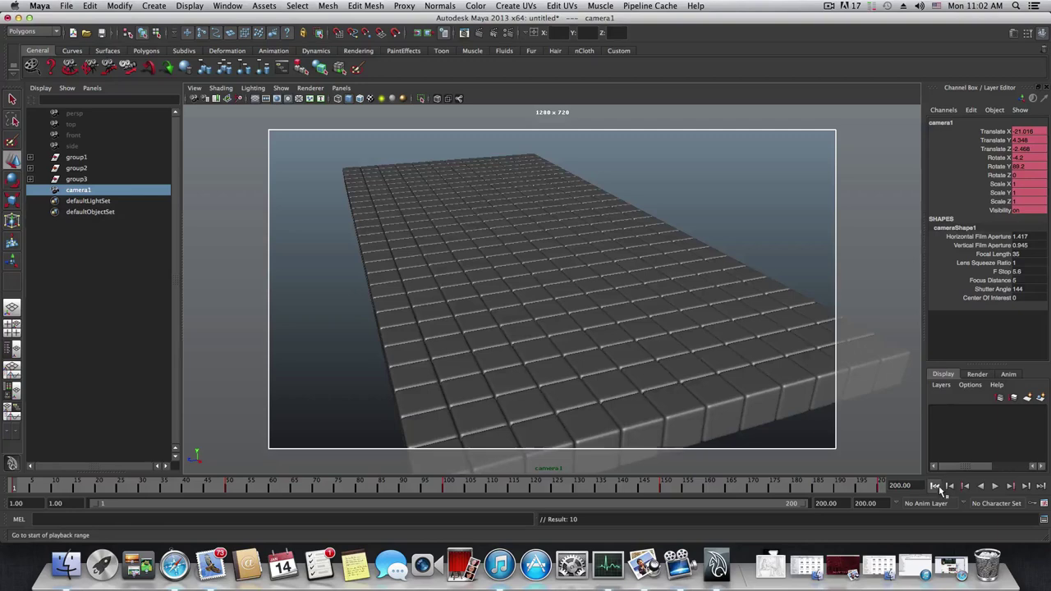
click(995, 485)
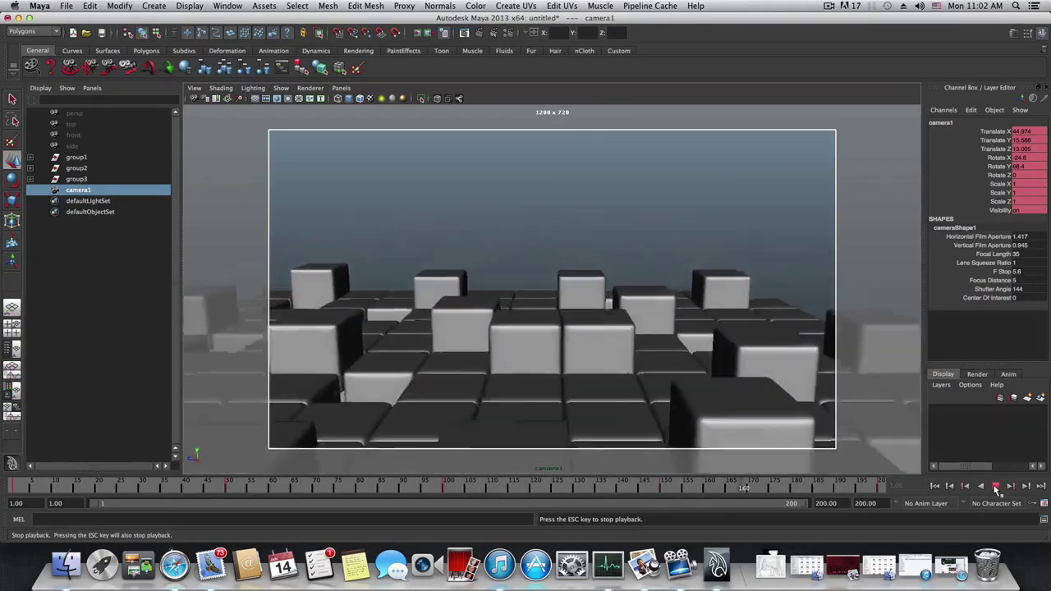
click(996, 489)
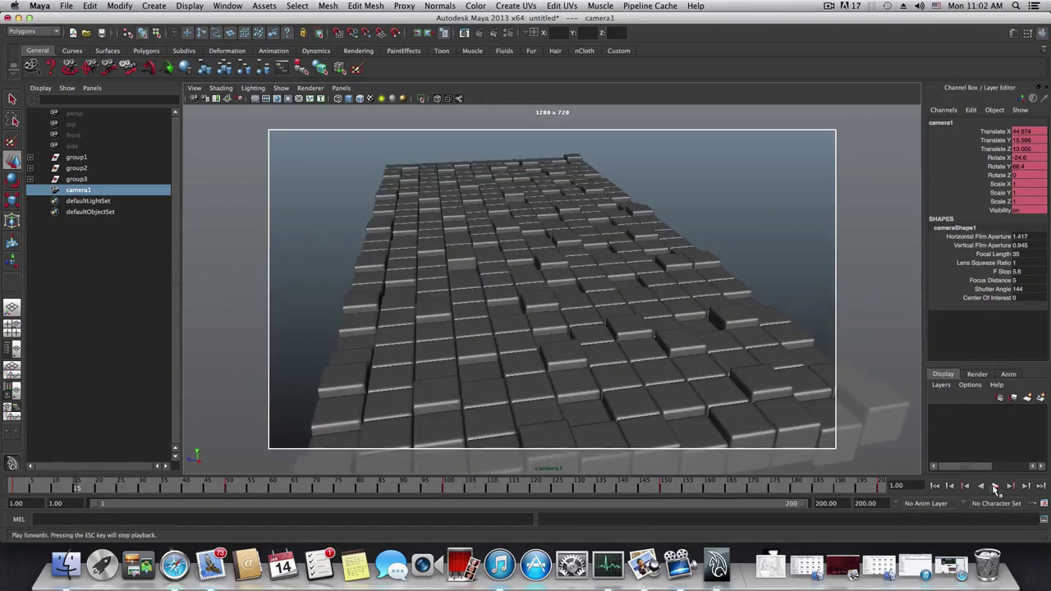
click(935, 486)
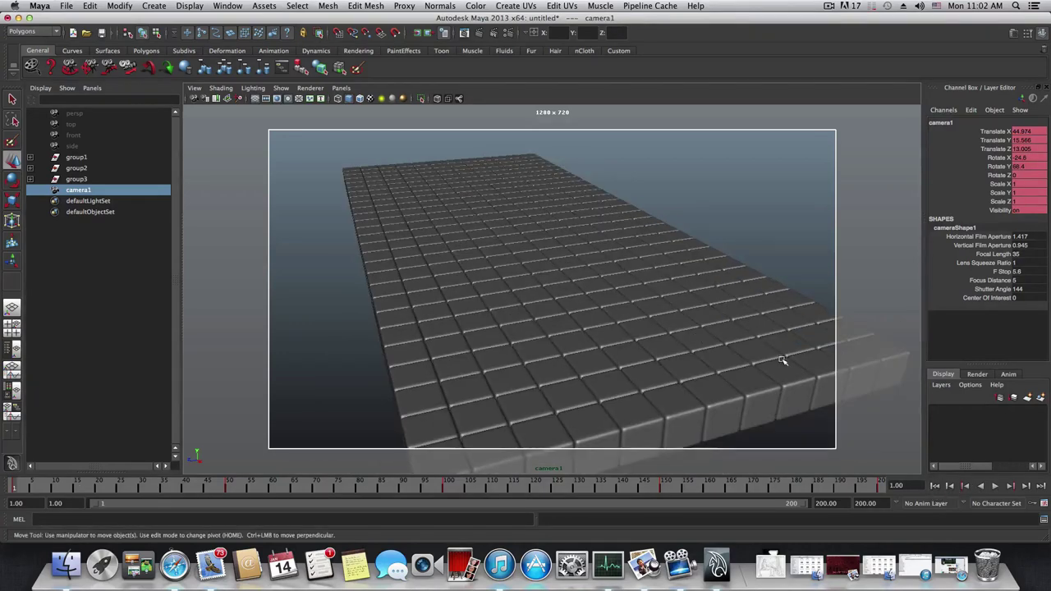
Open the Render Settings beside the platform view and set the output file name prefix to cubes
click(509, 35)
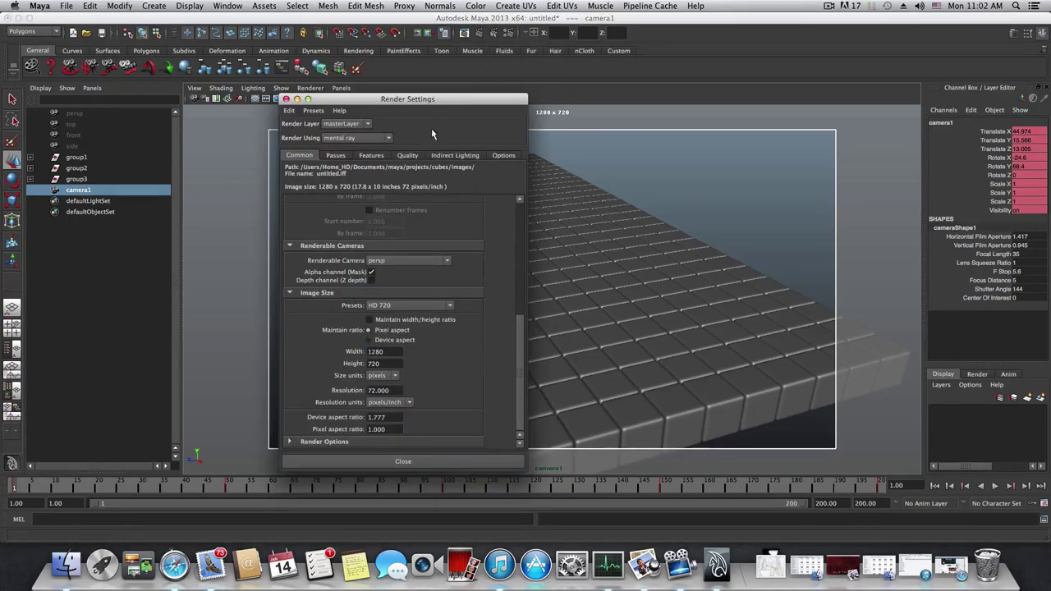
drag(435, 103, 479, 79)
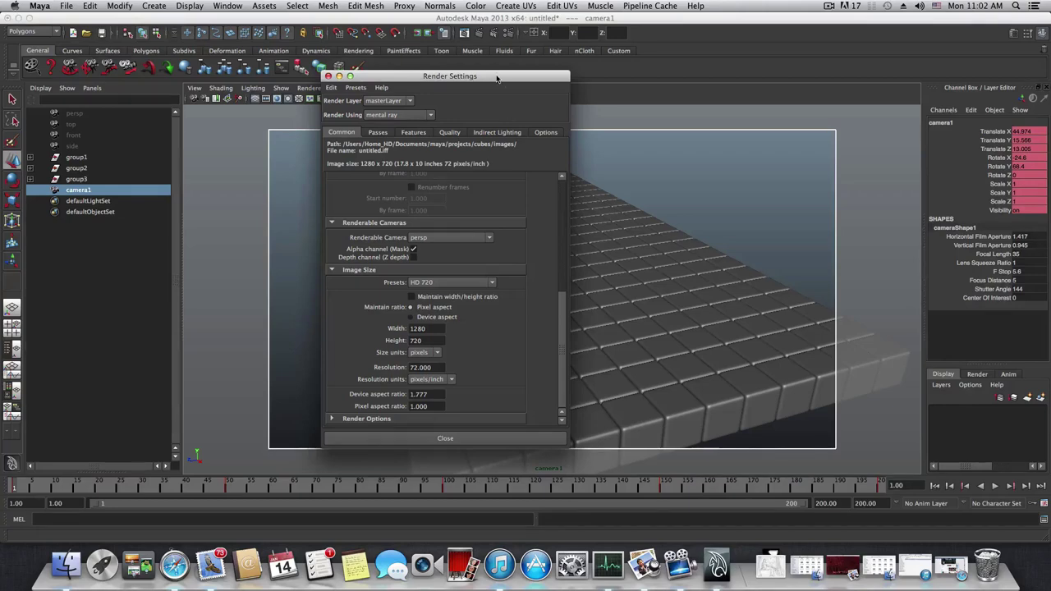
drag(496, 78, 768, 62)
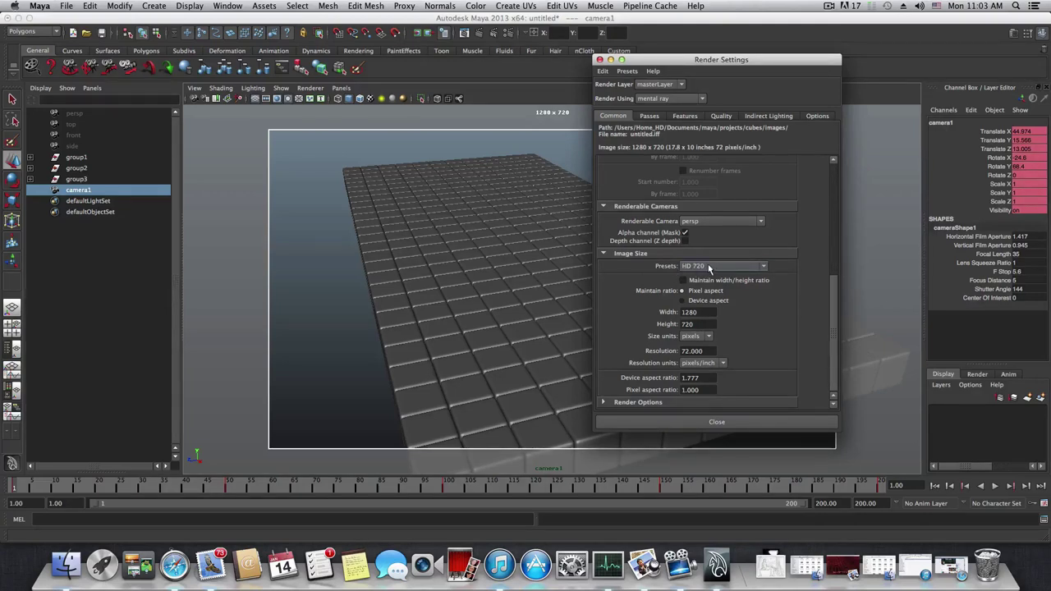
drag(648, 62, 786, 82)
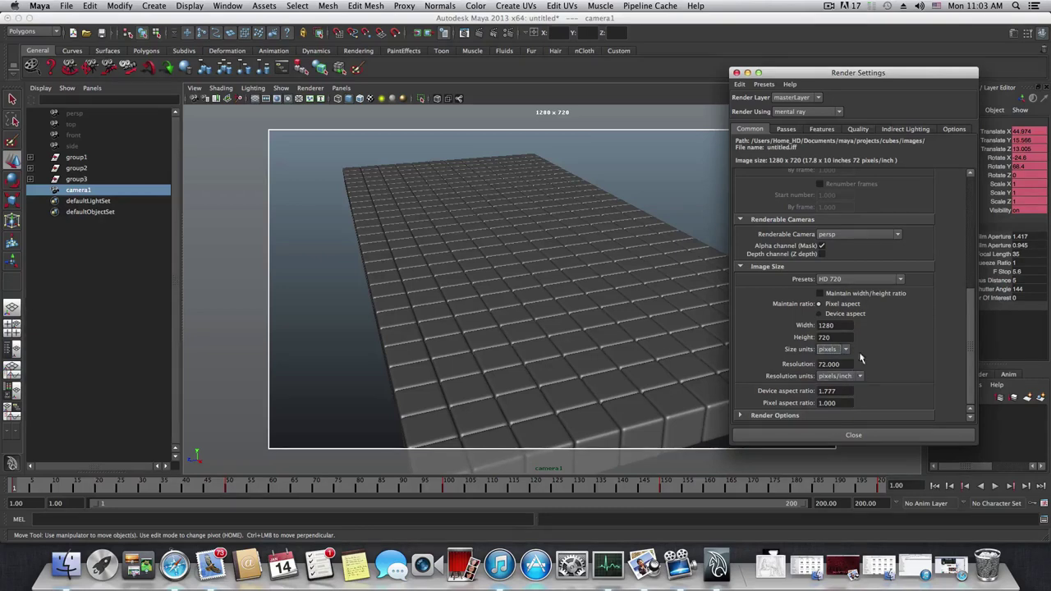
scroll(859, 348, up, 5)
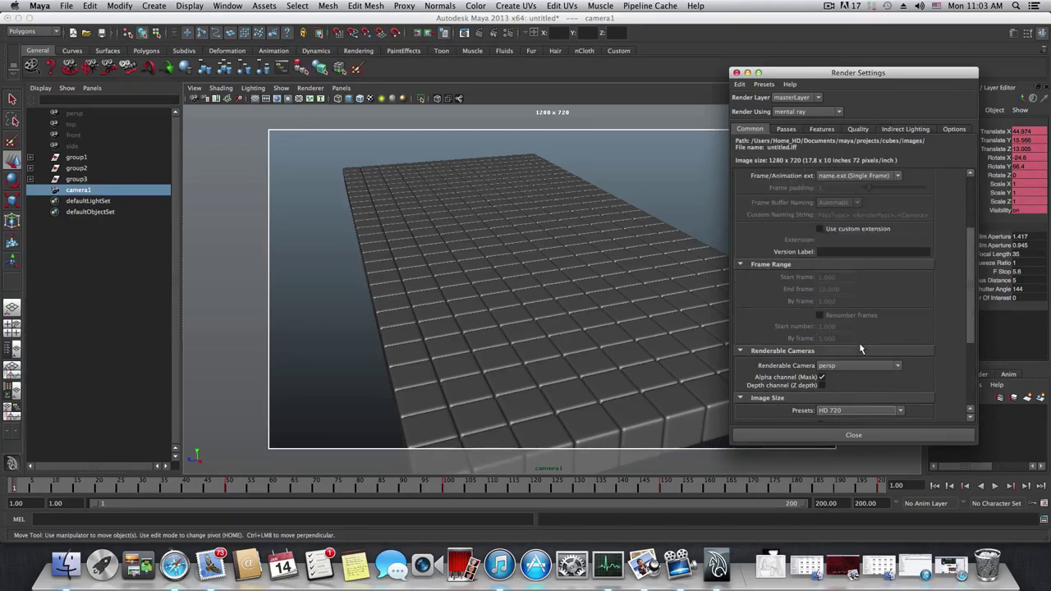
scroll(858, 342, up, 4)
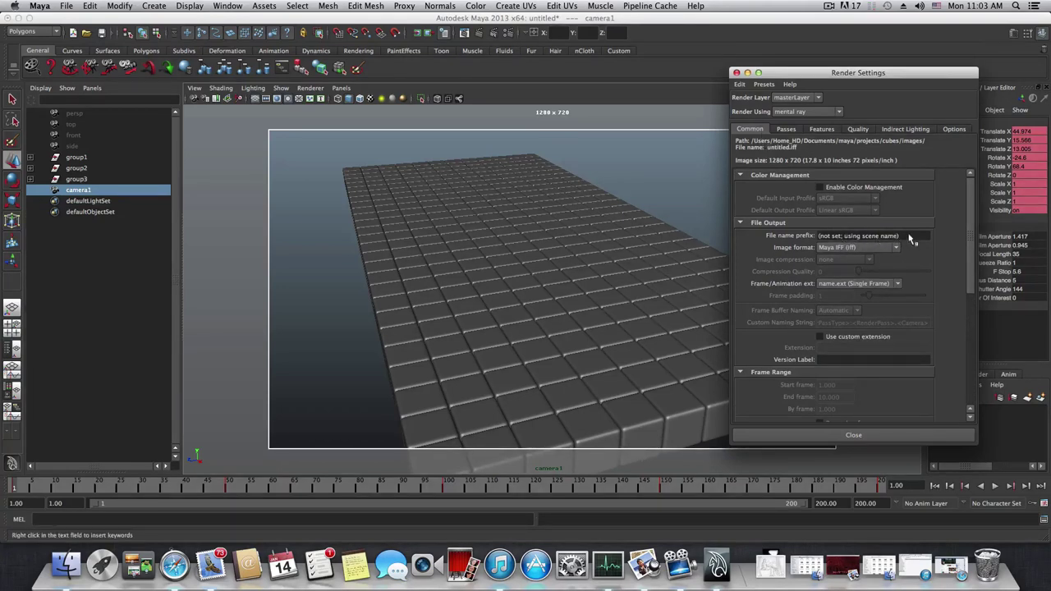
drag(909, 238, 820, 240)
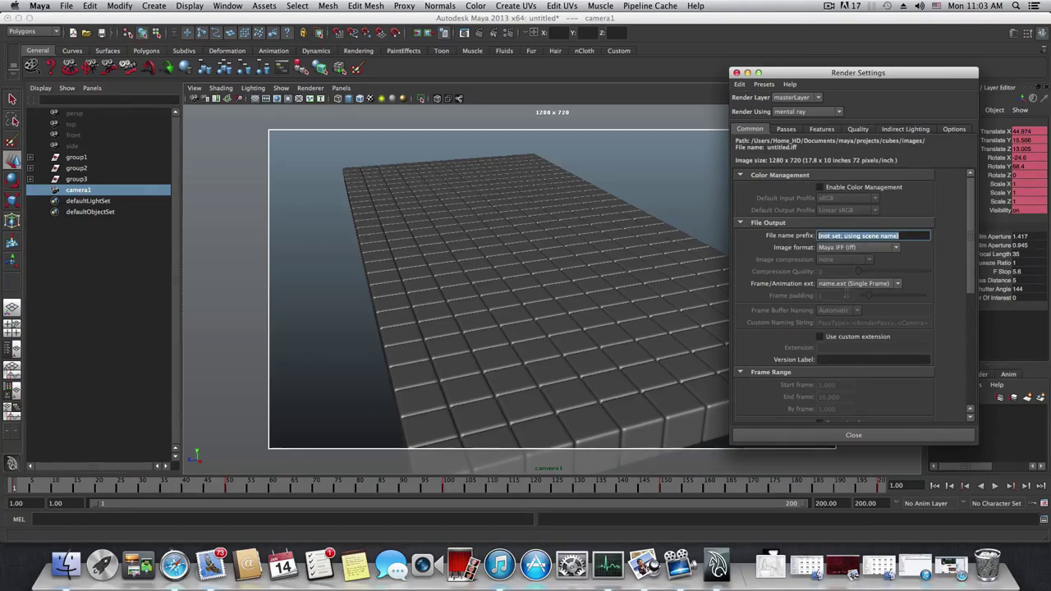
text(c)
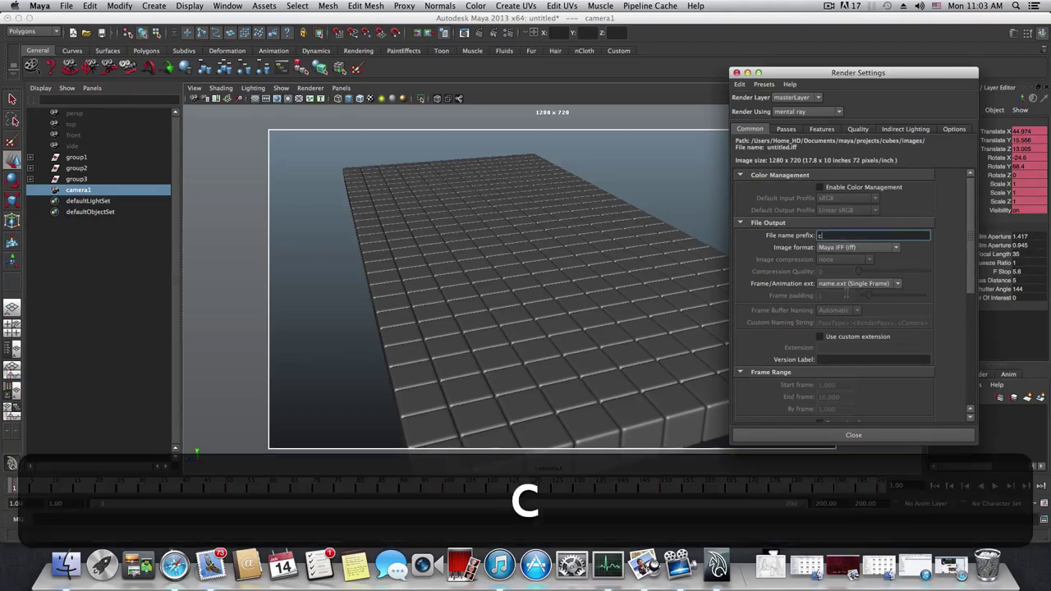
text(ub)
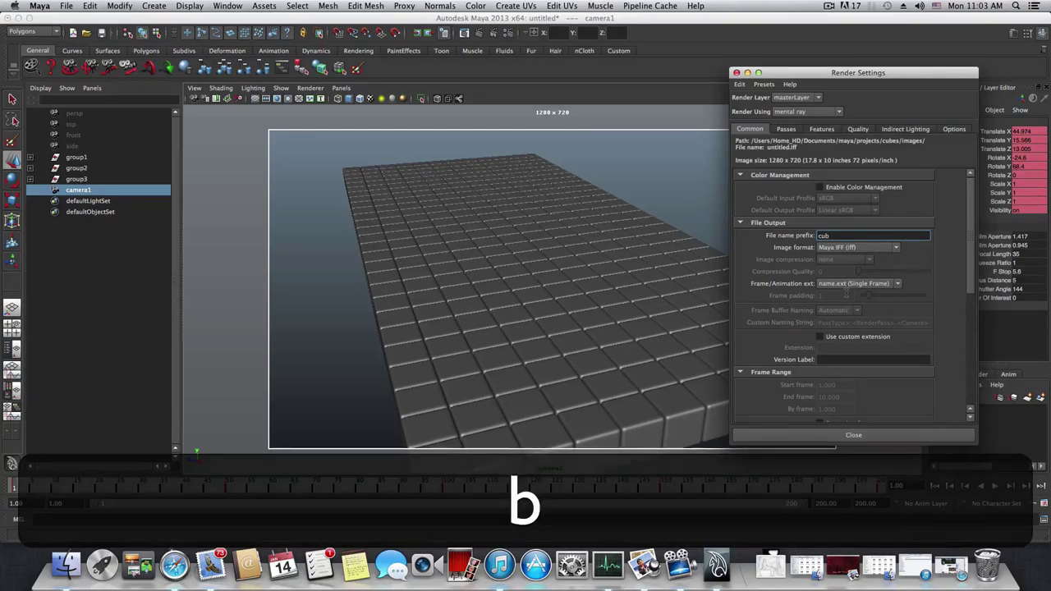
text(es)
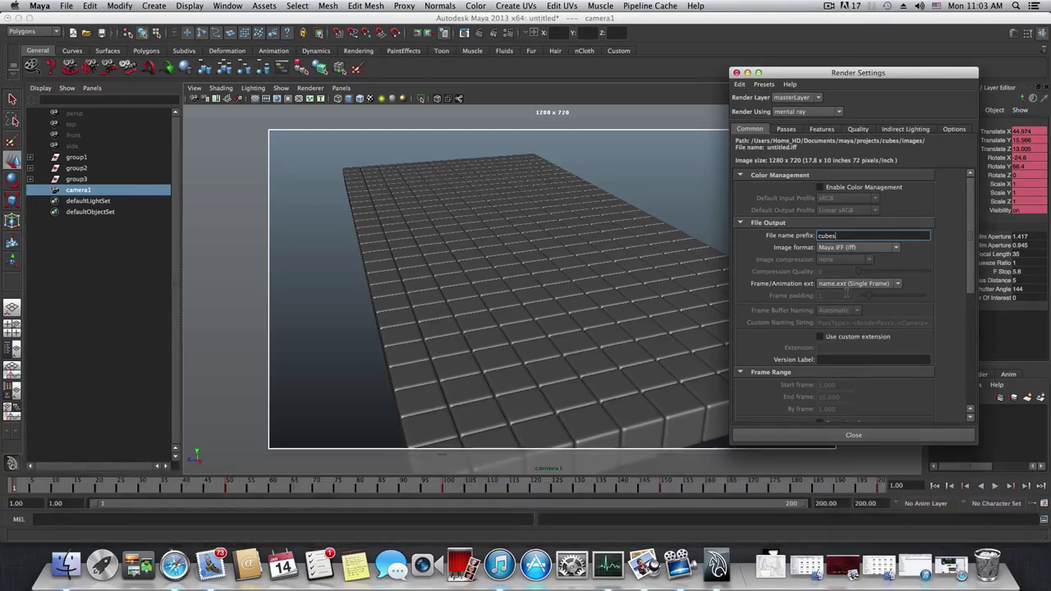
text(1)
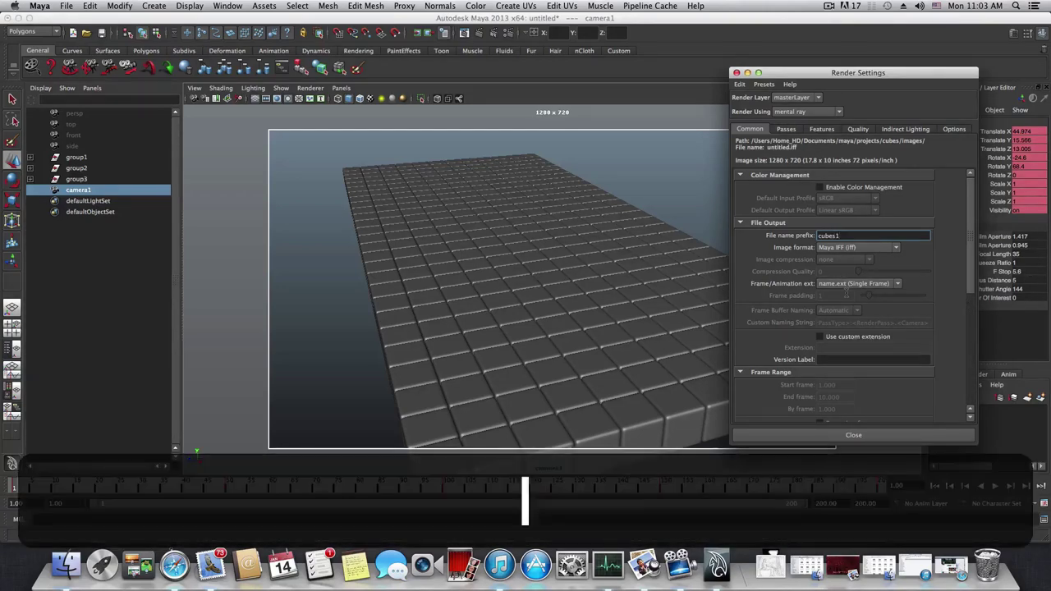
key(BackSpace)
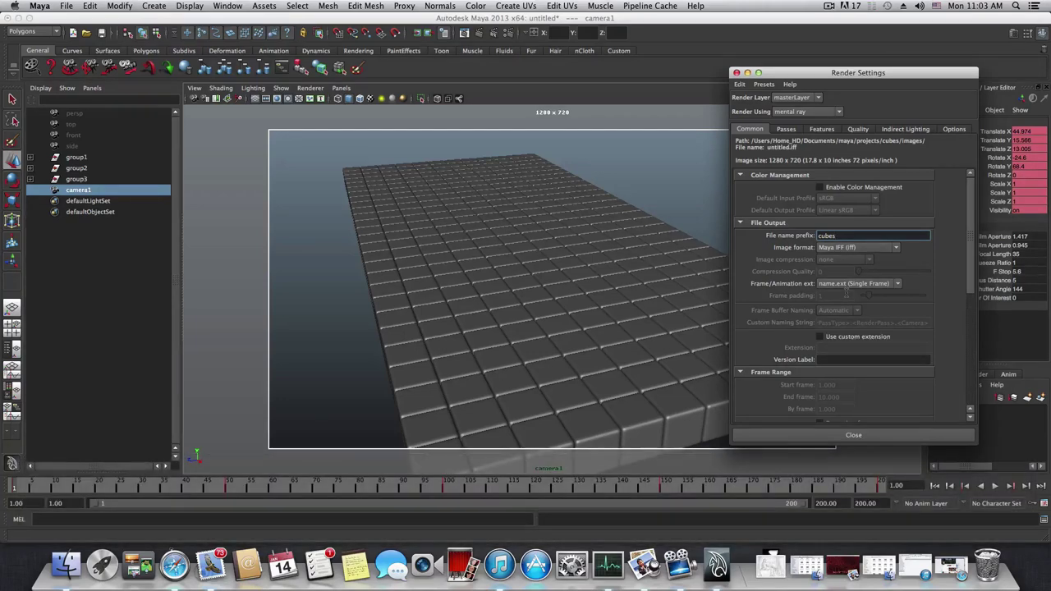
Set the render output's image format to JPEG (jpg) and look through the other available formats
click(898, 248)
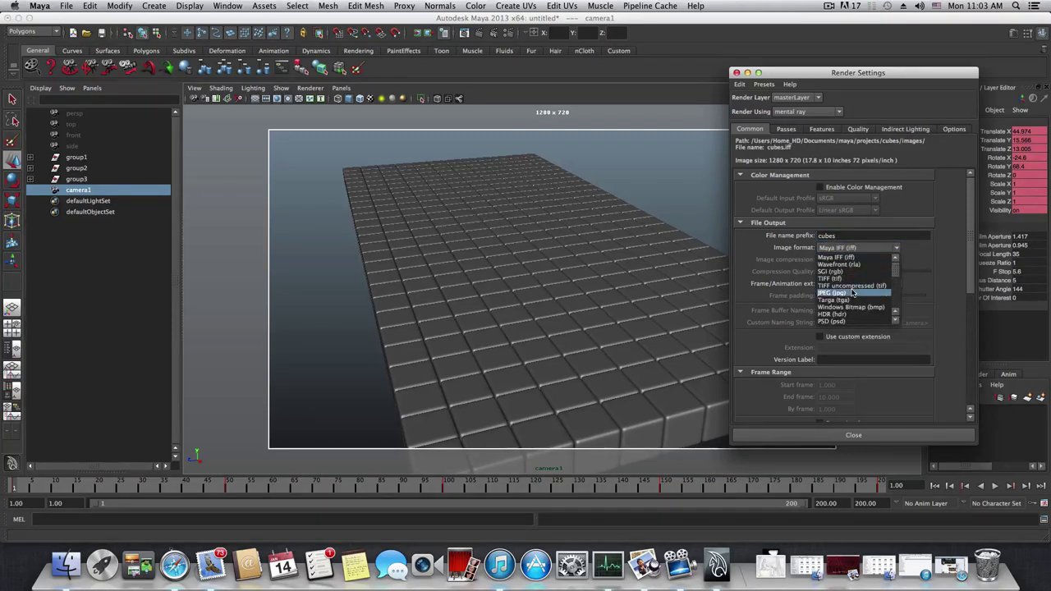
click(852, 292)
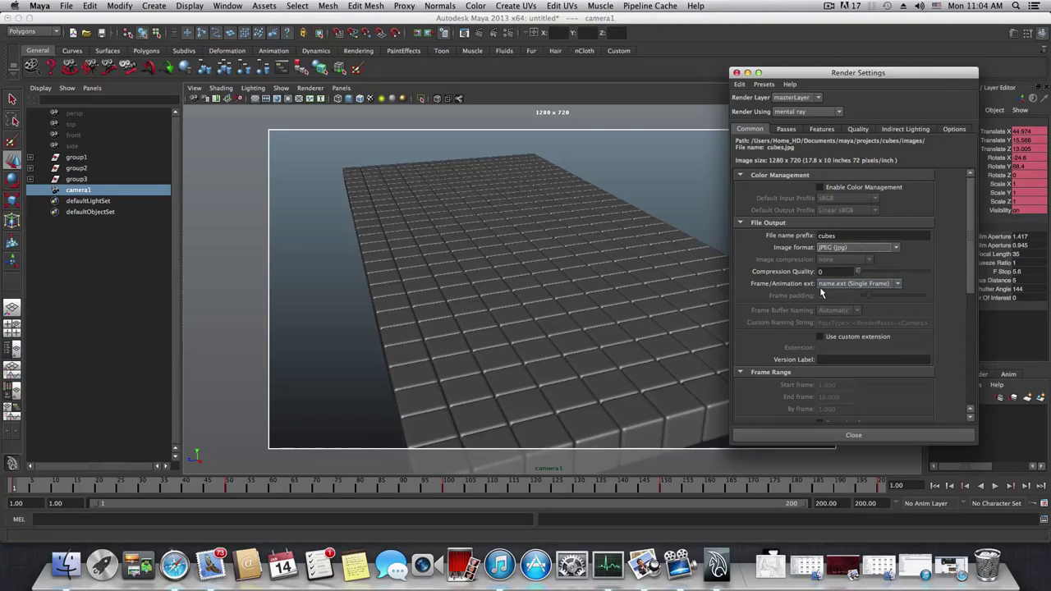
click(837, 248)
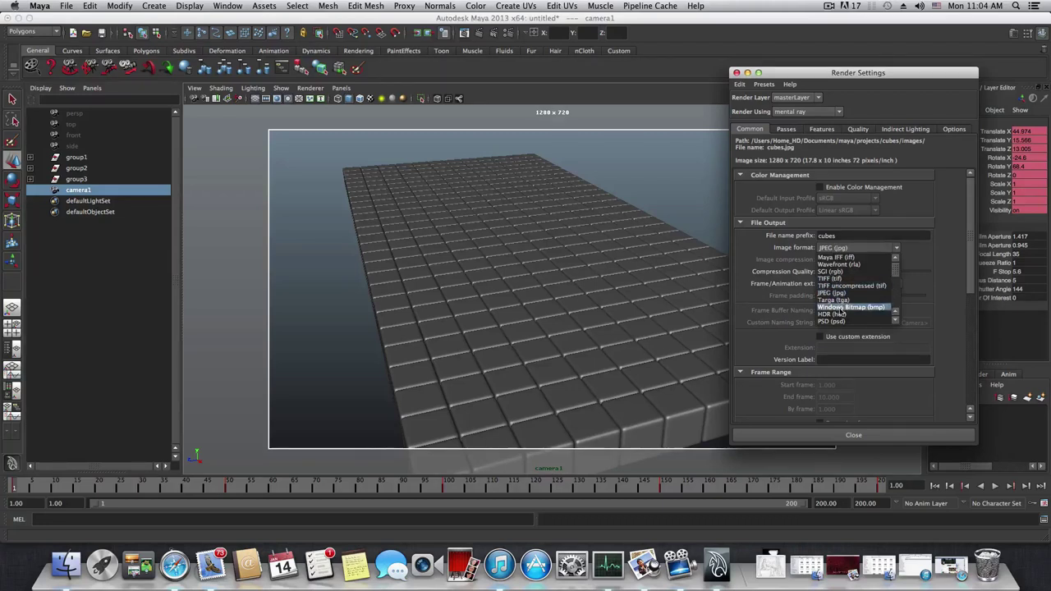
scroll(837, 312, down, 1)
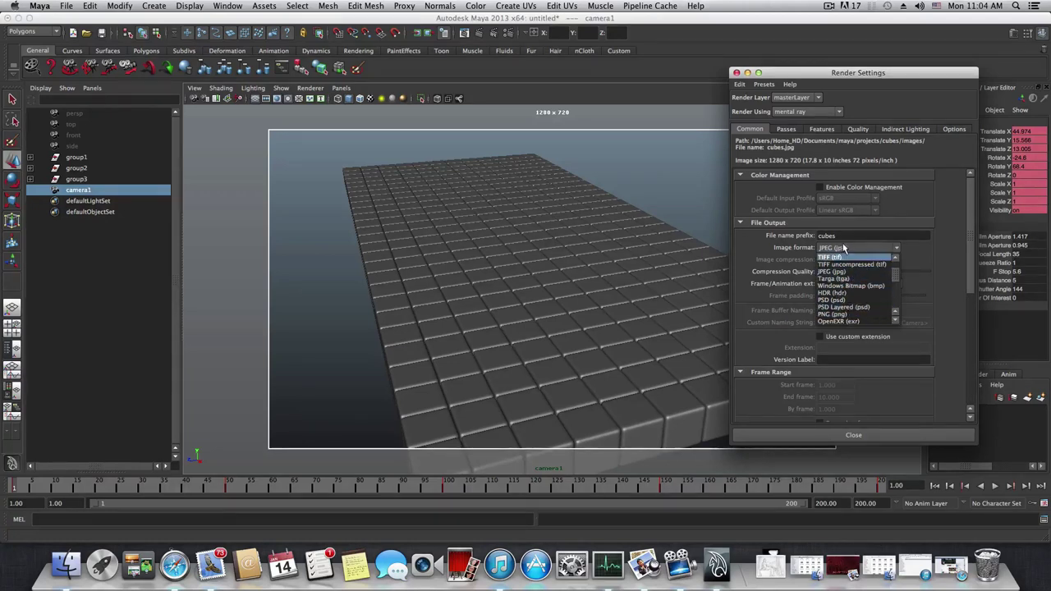
click(832, 249)
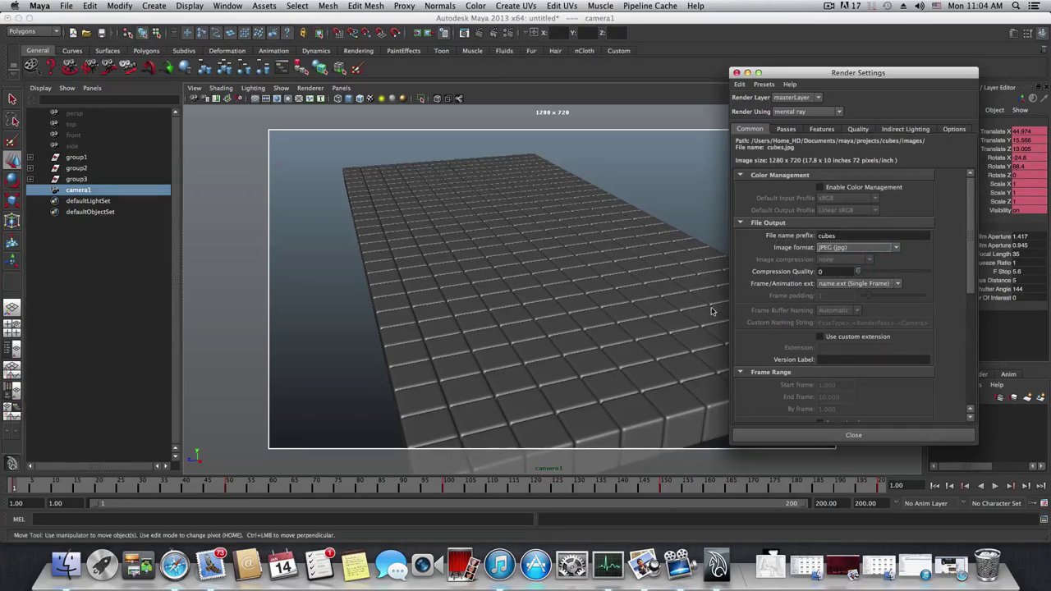
Set the frame/animation extension to name.#.ext so the output is numbered as a frame sequence
click(838, 285)
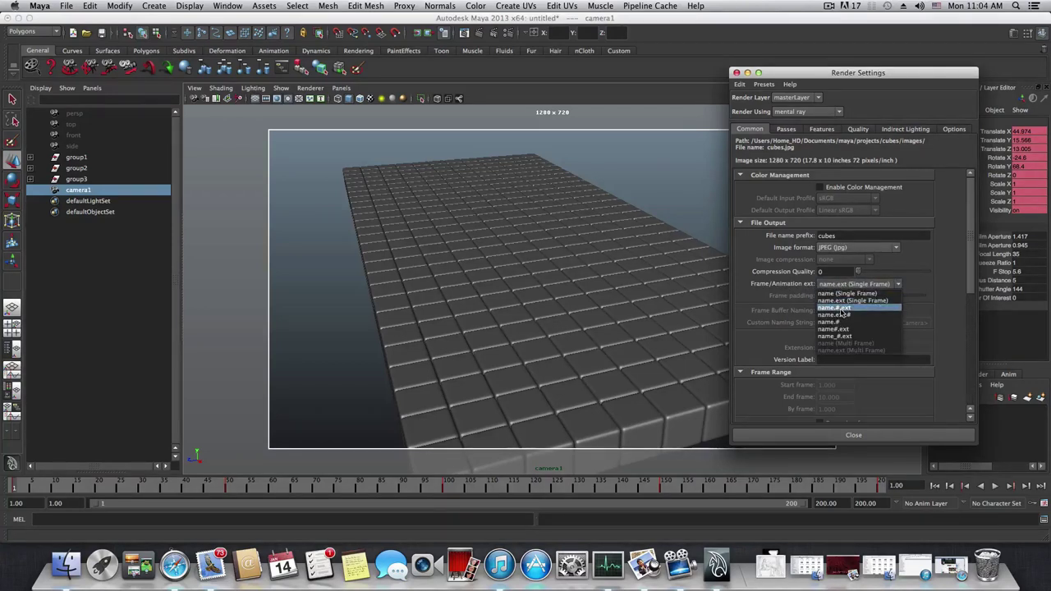
click(840, 308)
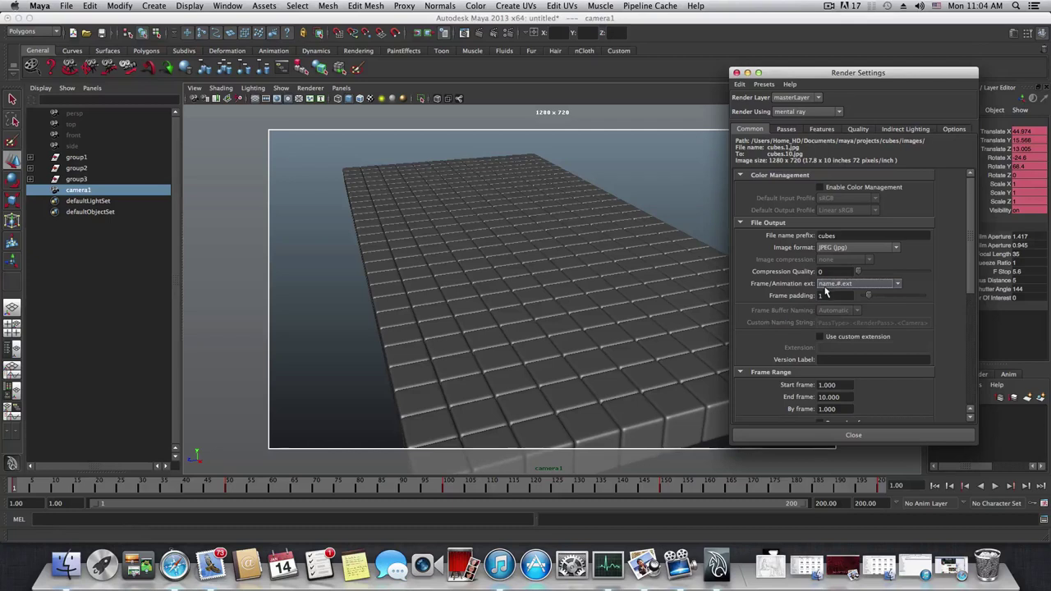
click(840, 236)
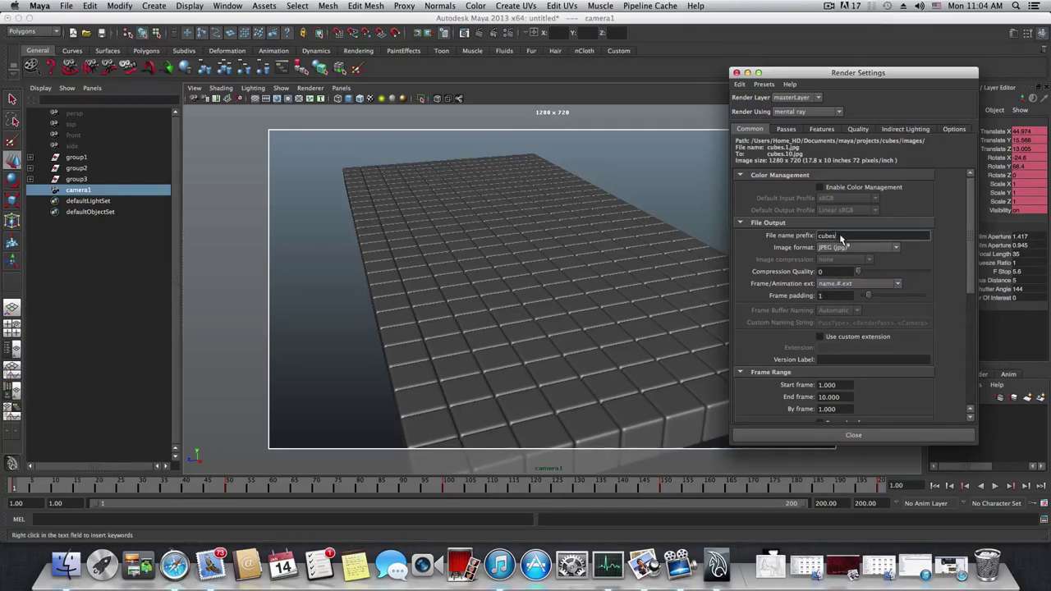
double_click(840, 236)
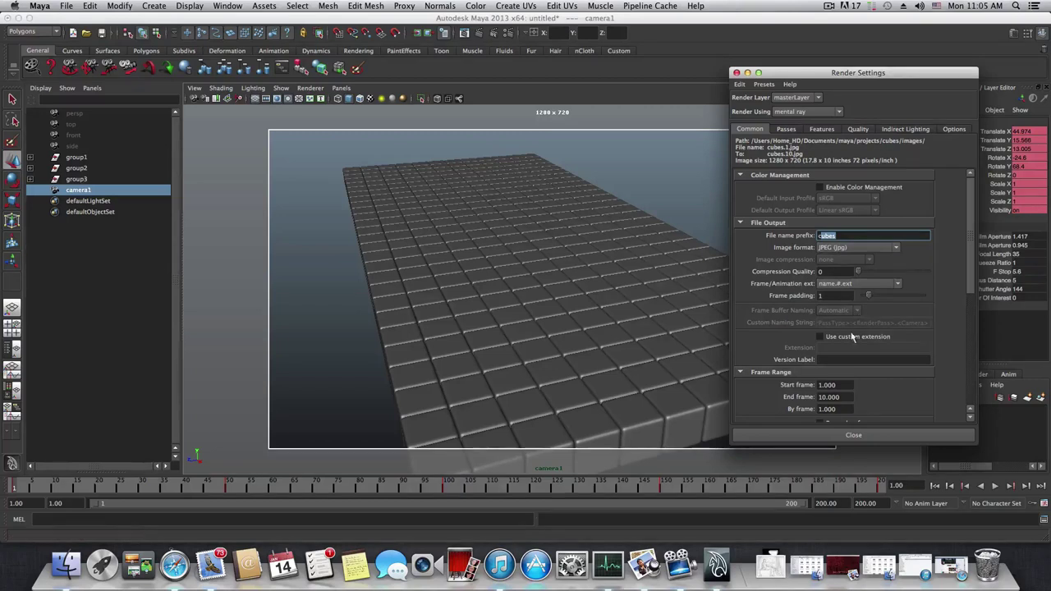
Keep the render's start frame at 1 and set its end frame to 200
scroll(853, 379, down, 3)
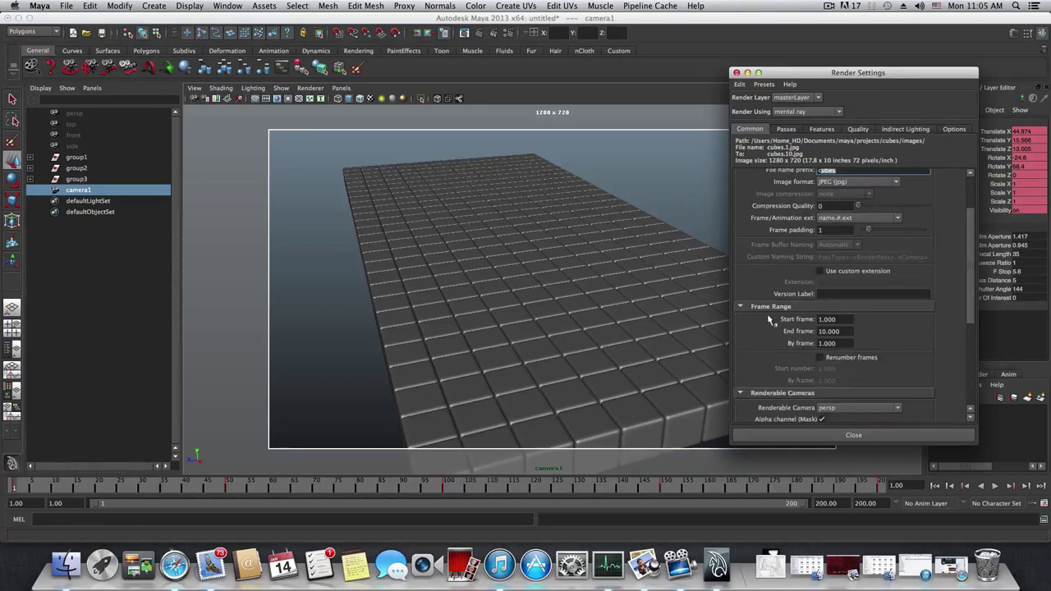
click(824, 320)
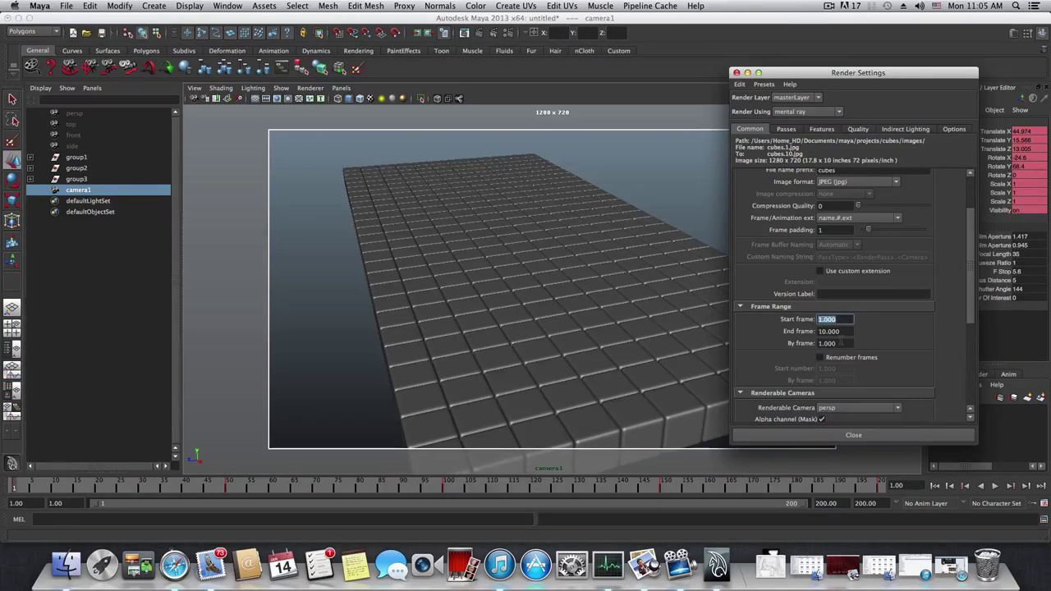
click(844, 331)
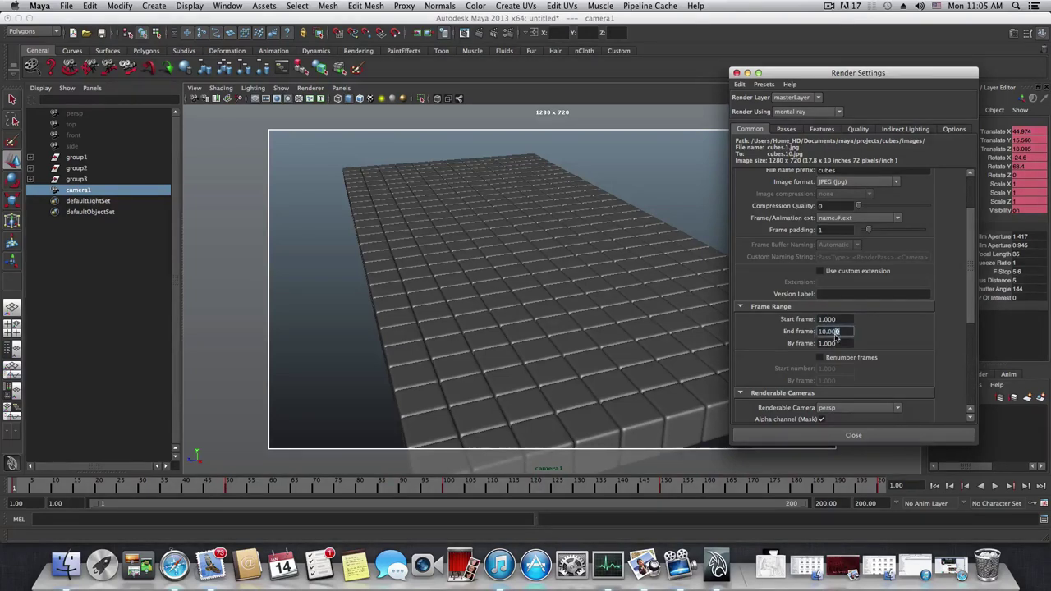
text(200)
key(Return)
Make camera1 the renderable camera in place of persp and close the Render Settings
scroll(858, 351, down, 3)
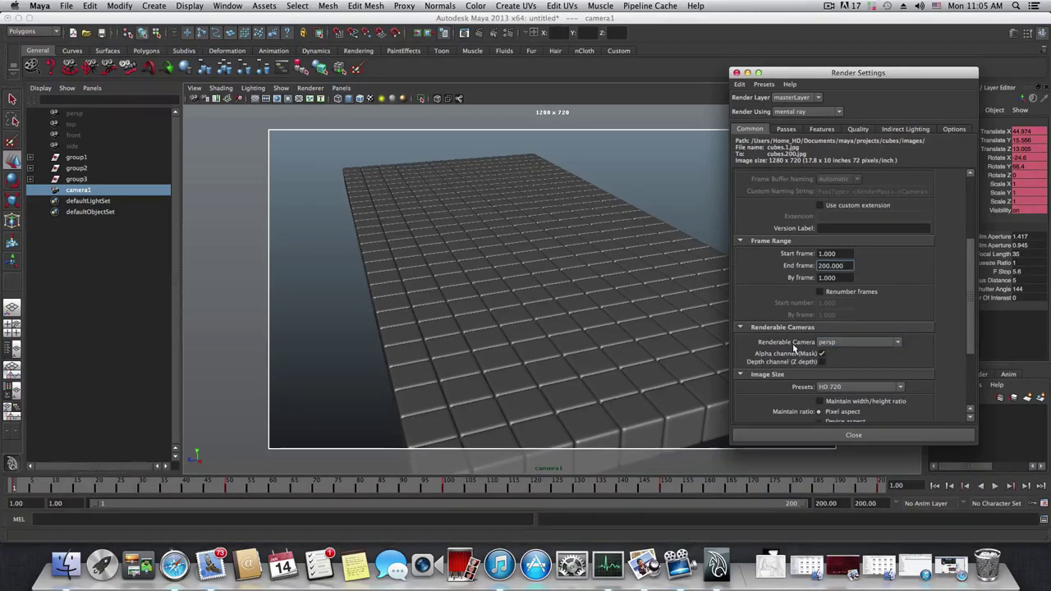
click(847, 341)
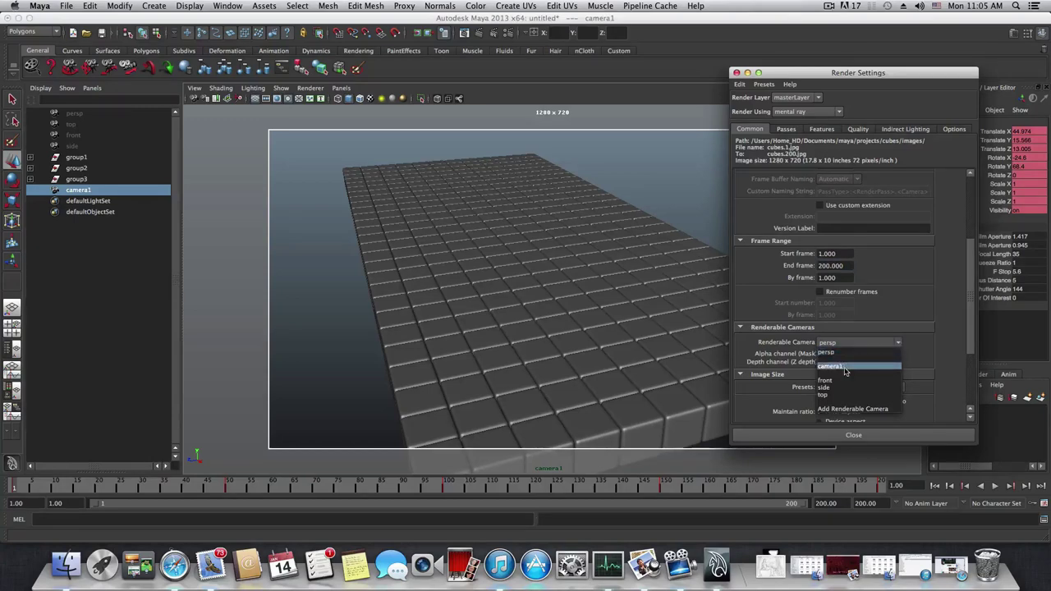
click(844, 367)
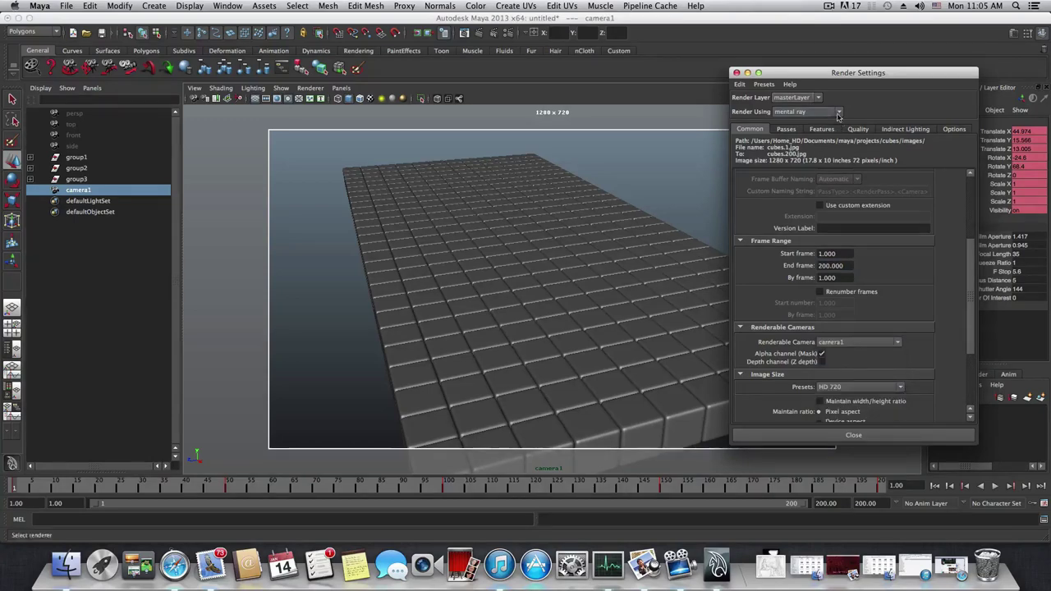
drag(851, 74, 846, 351)
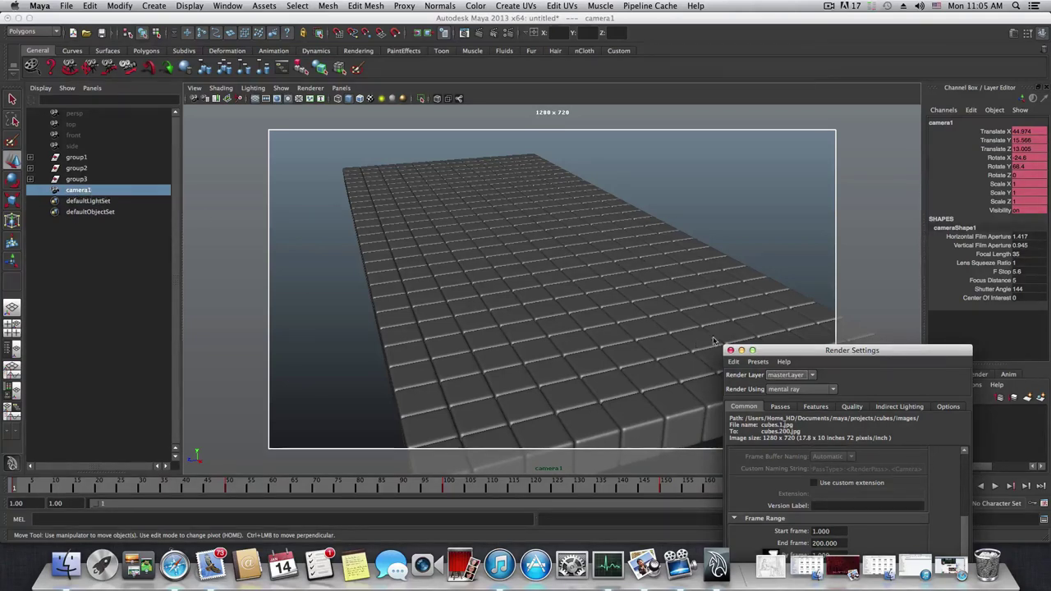
drag(802, 351, 701, 142)
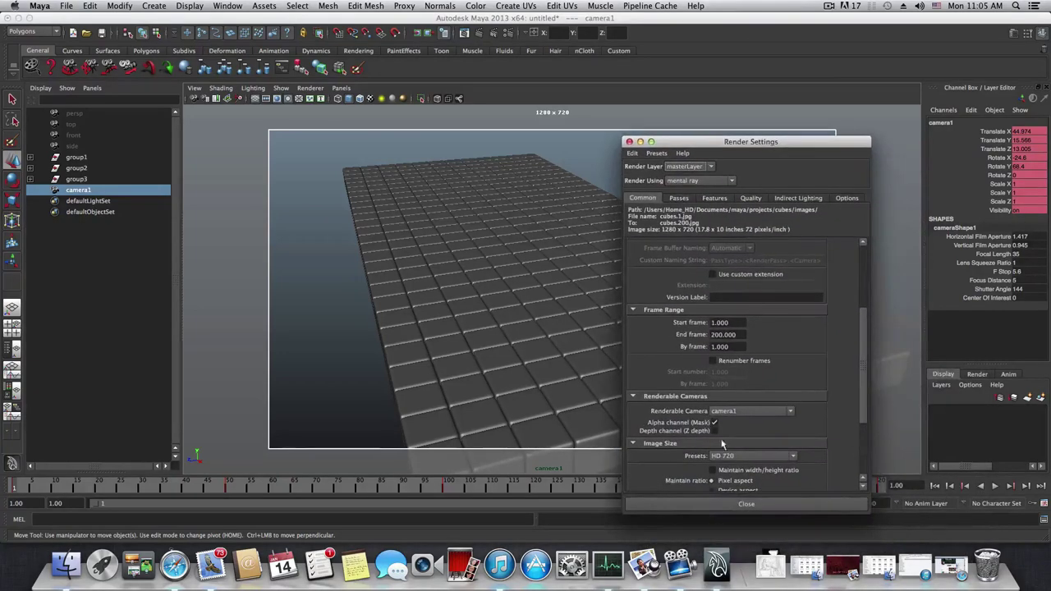
click(757, 506)
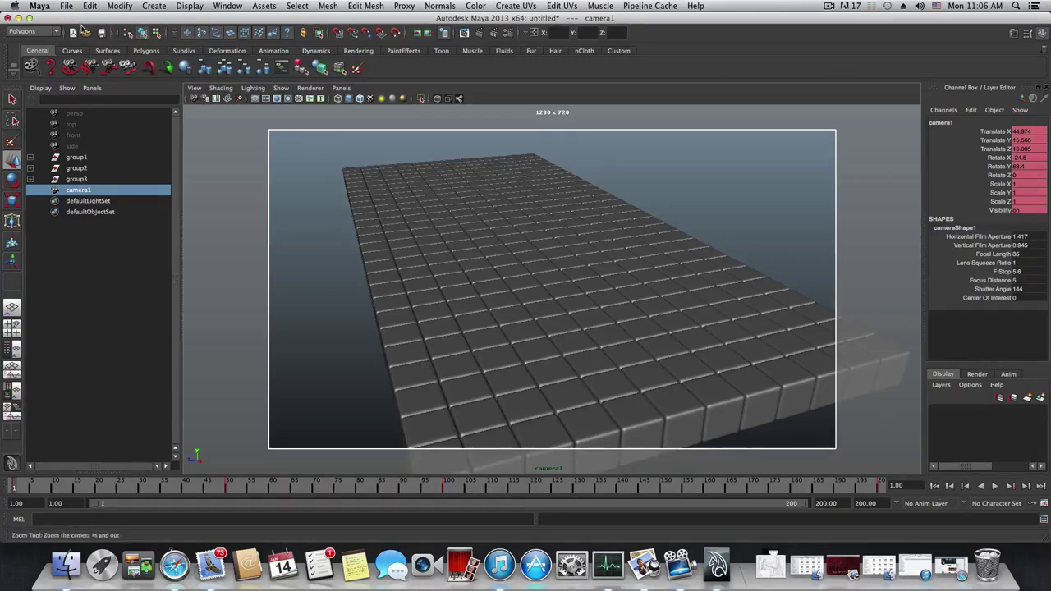
Save the scene as a Maya Binary file named cubes in the project's scenes folder
click(65, 5)
click(310, 200)
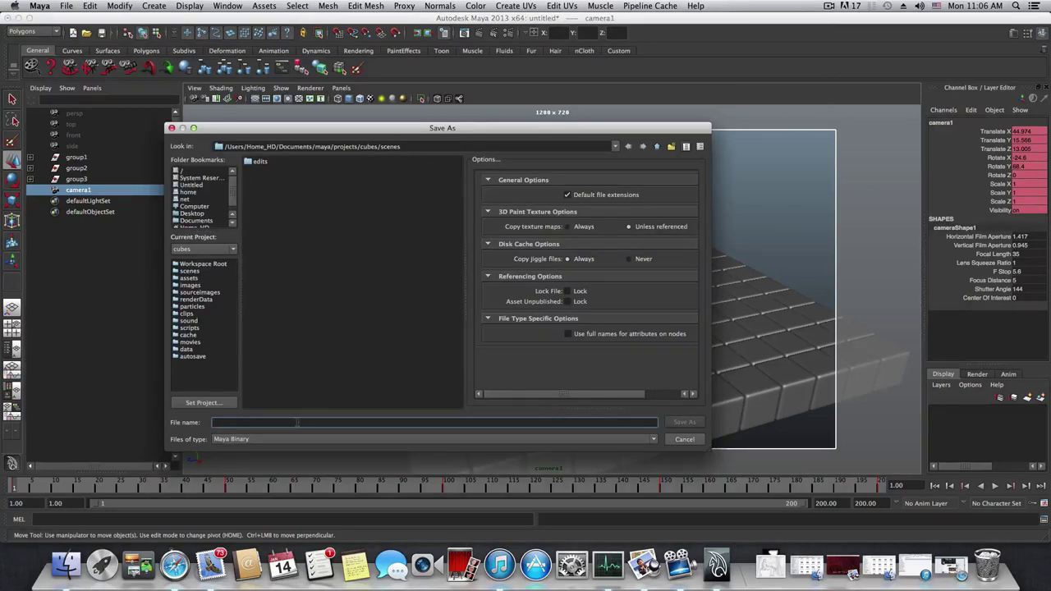
text(cubes)
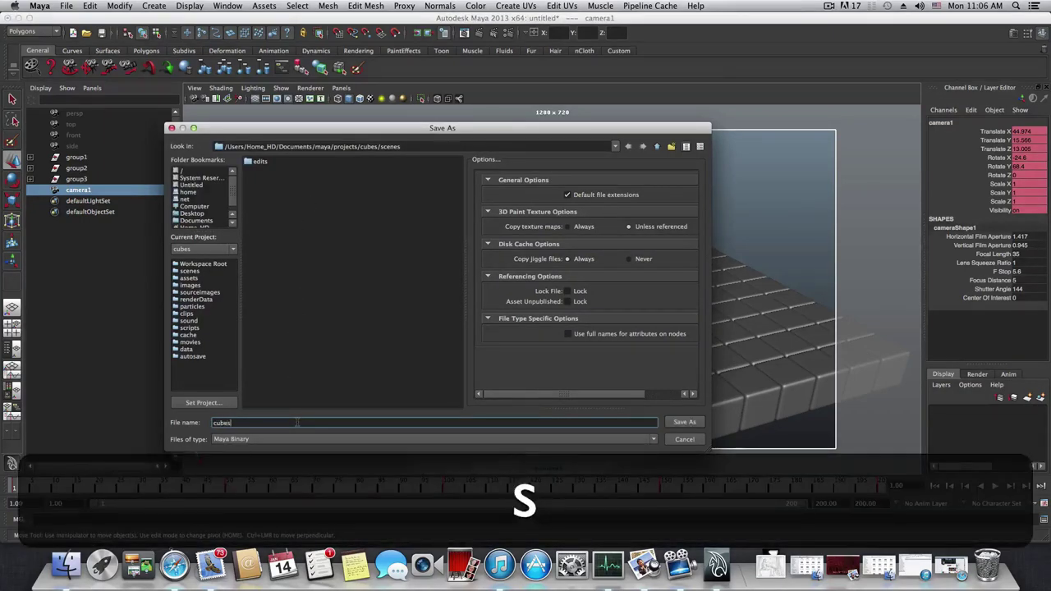
click(684, 422)
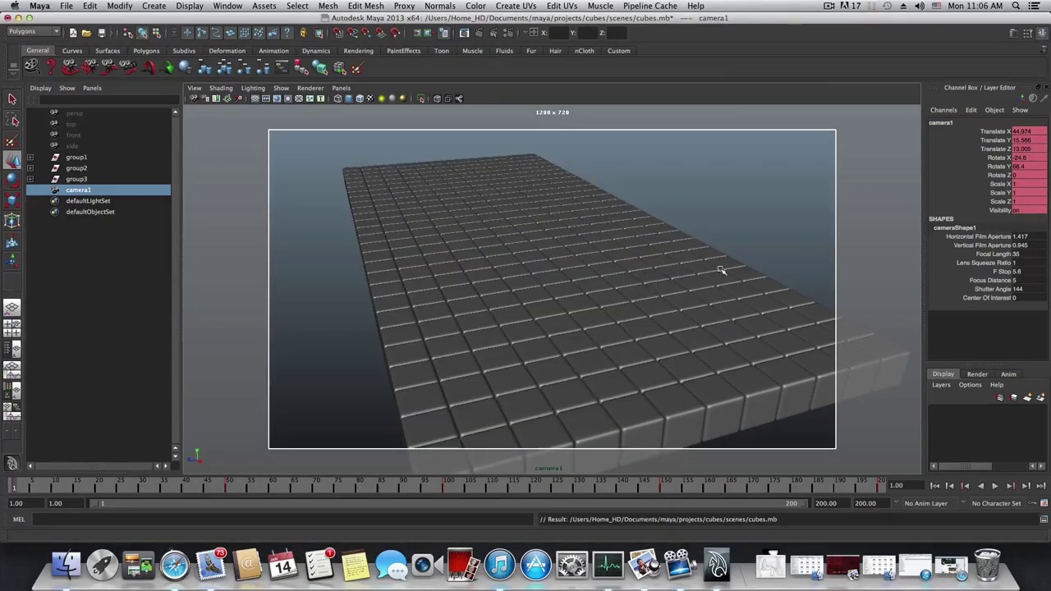
Try pulling camera1's view back from the platform and reset it by returning to frame 1
click(934, 487)
scroll(678, 281, down, 5)
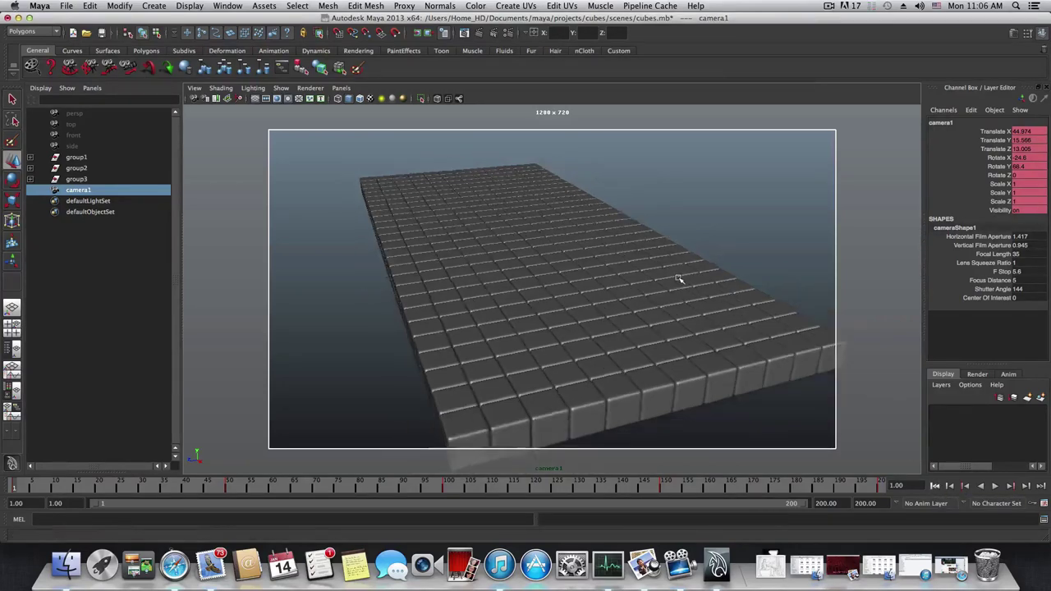
click(935, 487)
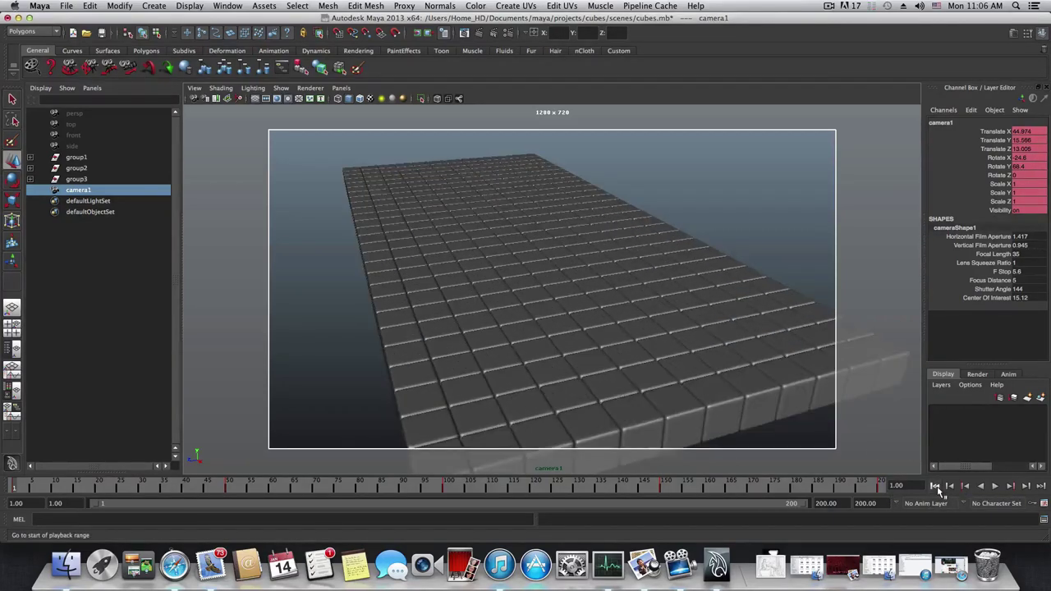
Switch to the persp view and play the animation to review camera1's path around the platform, stopping at frame 99
click(339, 88)
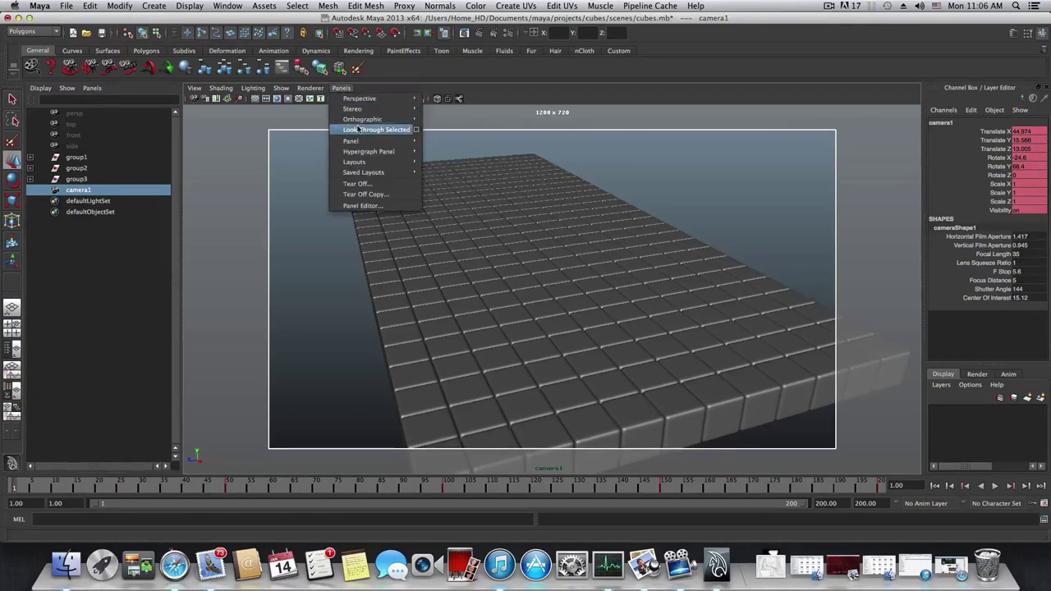
mouse_move(417, 98)
click(444, 109)
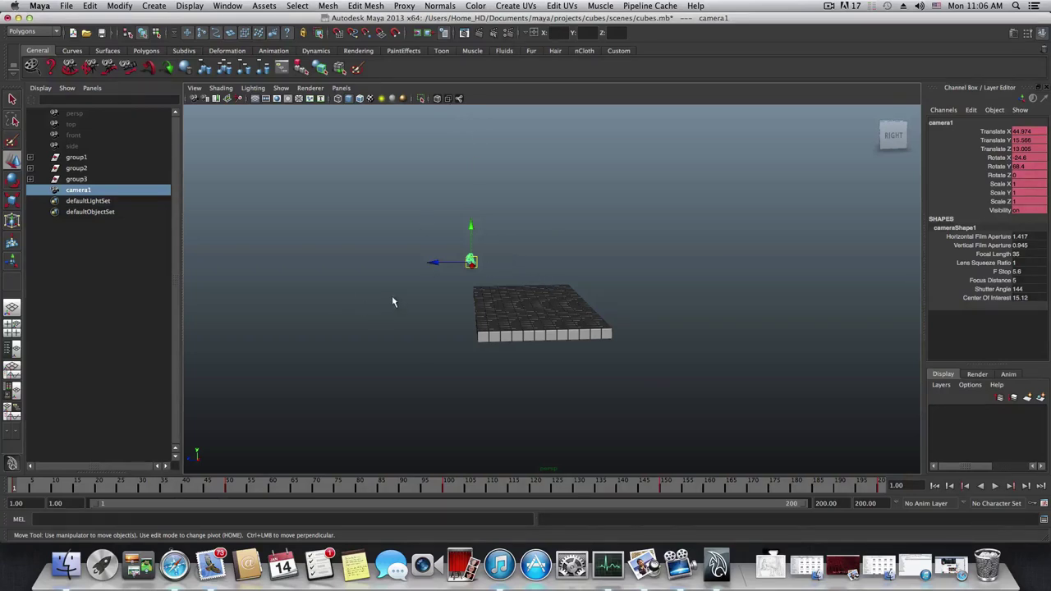
alt+drag(392, 302, 476, 319)
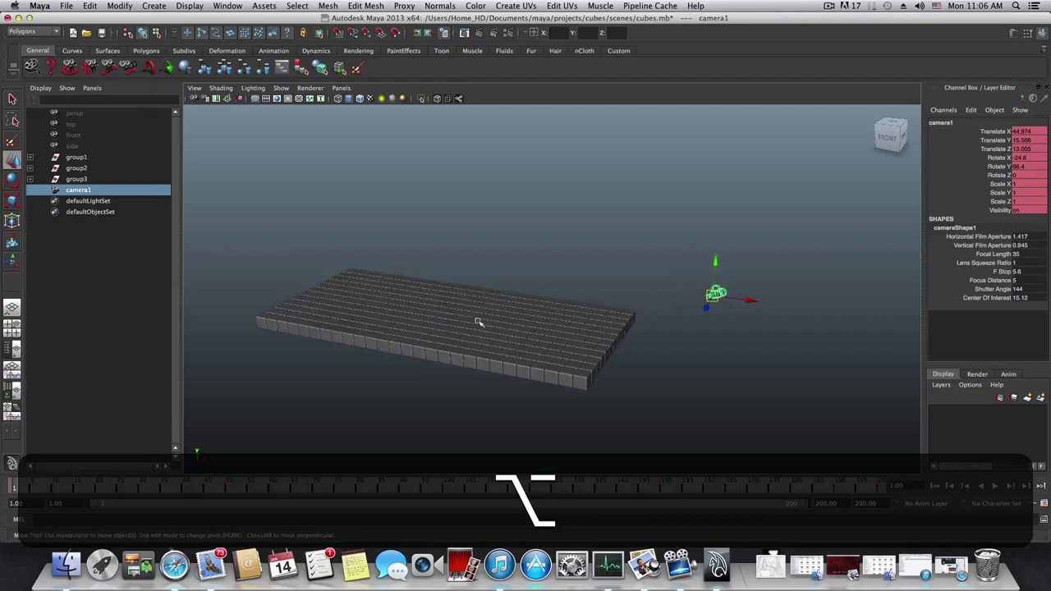
click(995, 487)
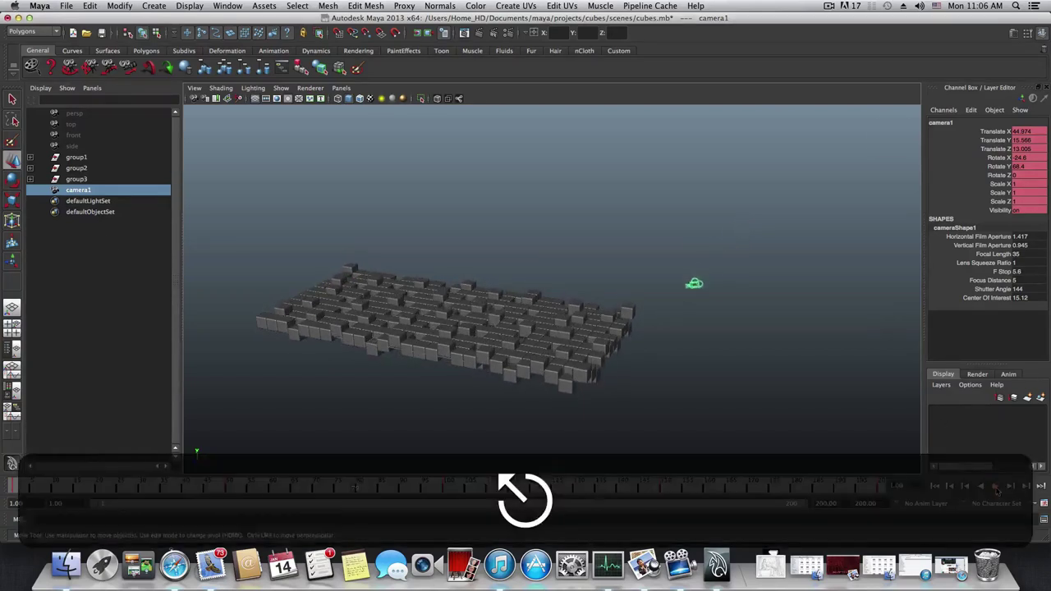
key(Escape)
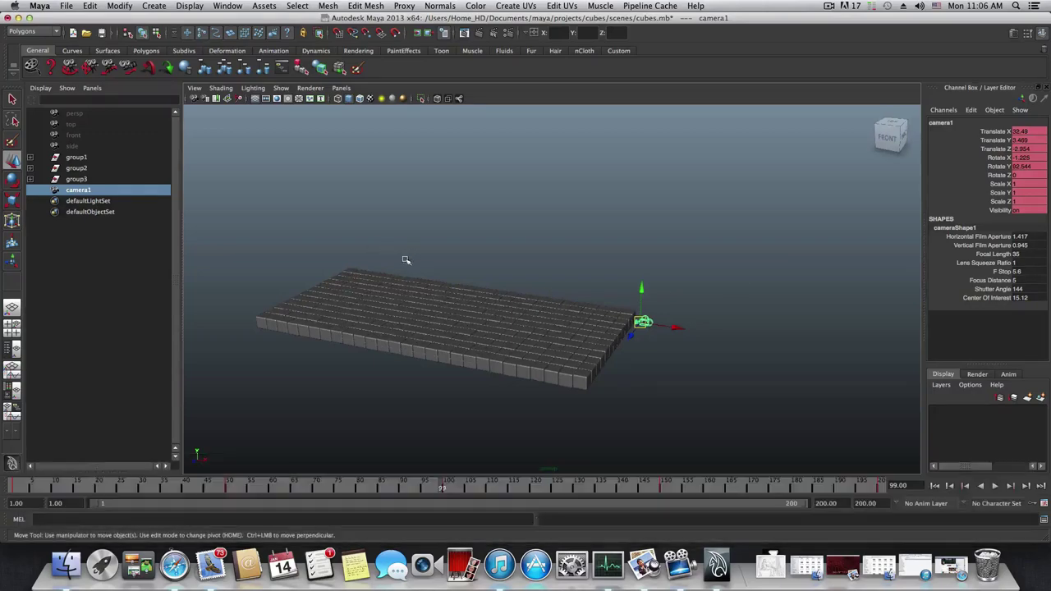
alt+drag(415, 262, 370, 274)
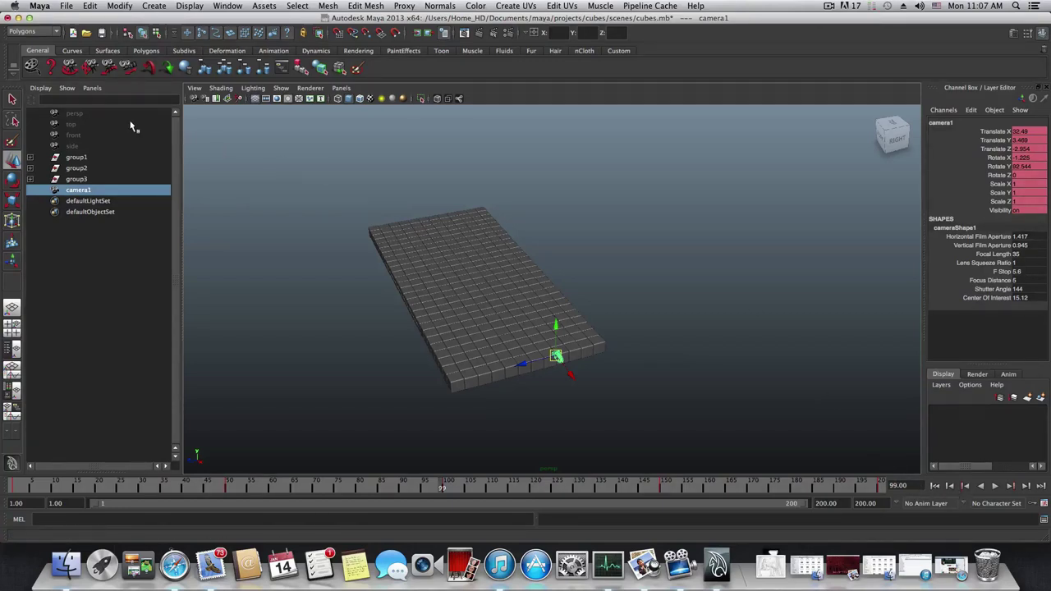
Switch to the Rendering menu set and start a batch render of the animation
click(41, 33)
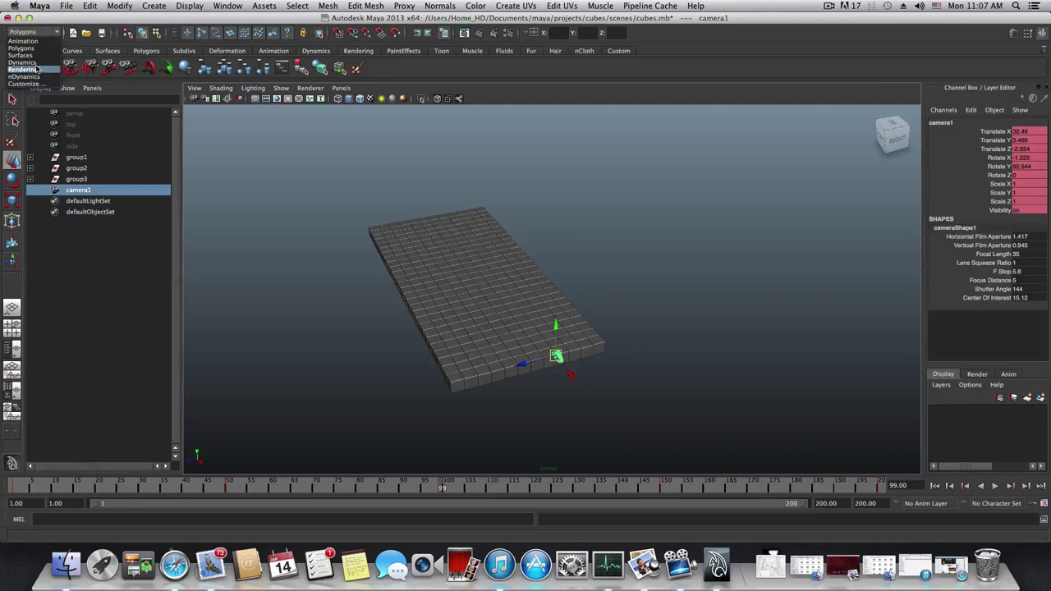
click(37, 70)
click(418, 6)
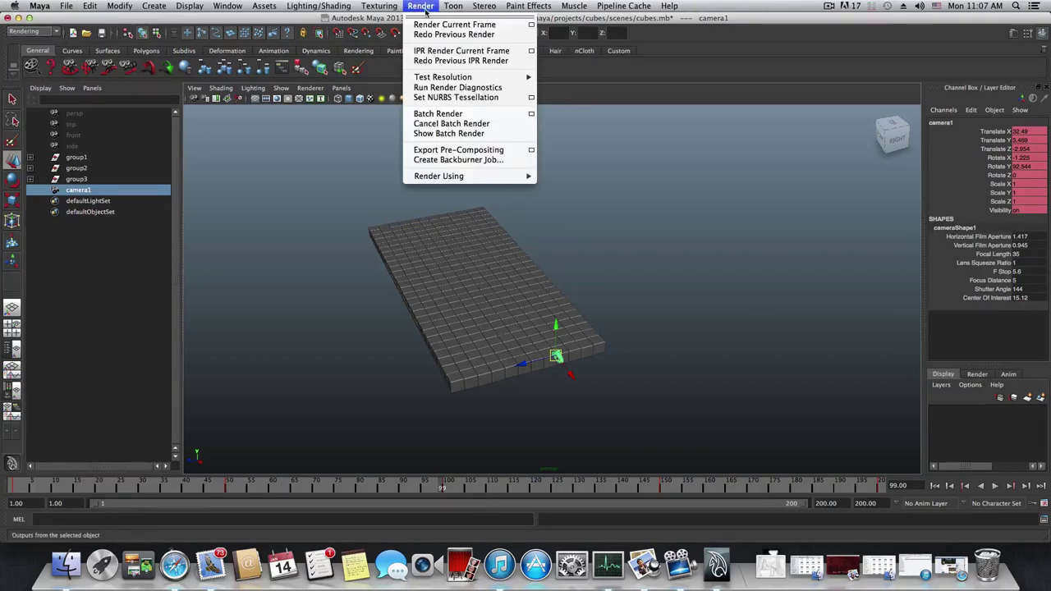
click(497, 119)
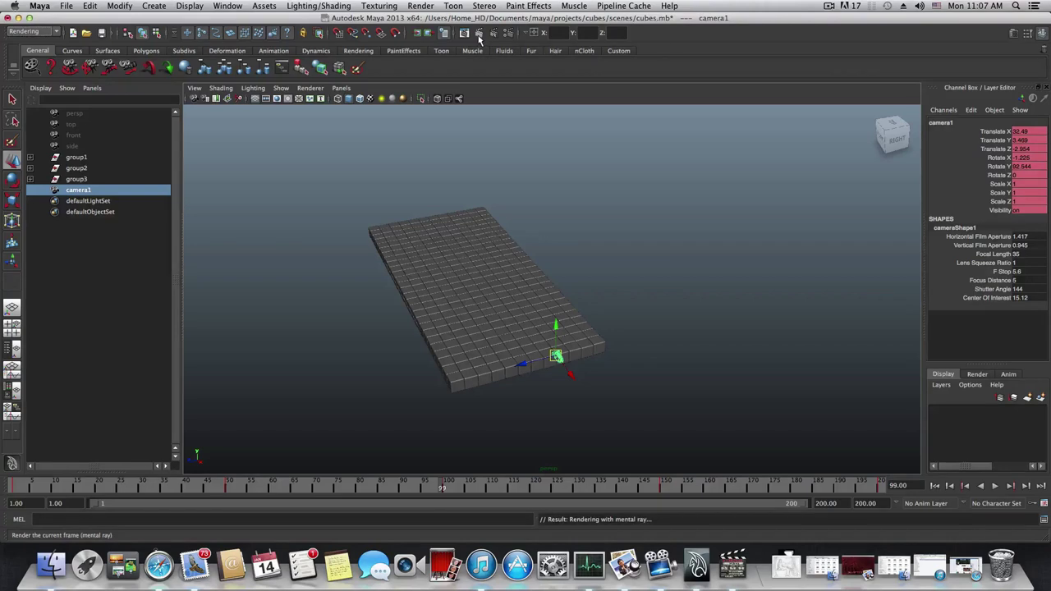
Look through camera1 and render the current frame, 99, with mental ray in the Render View
click(340, 87)
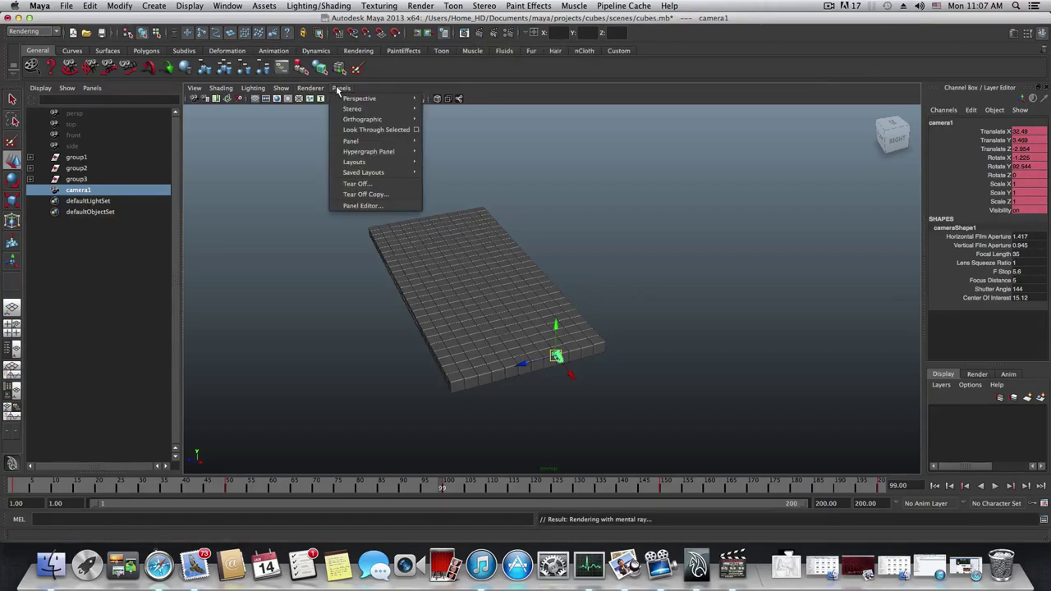
click(361, 129)
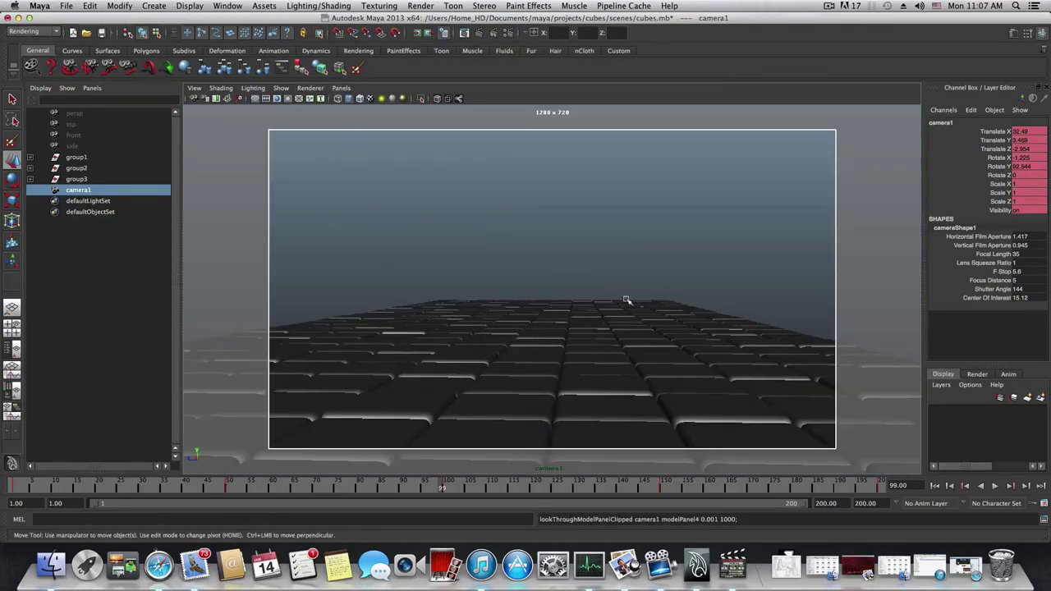
click(480, 35)
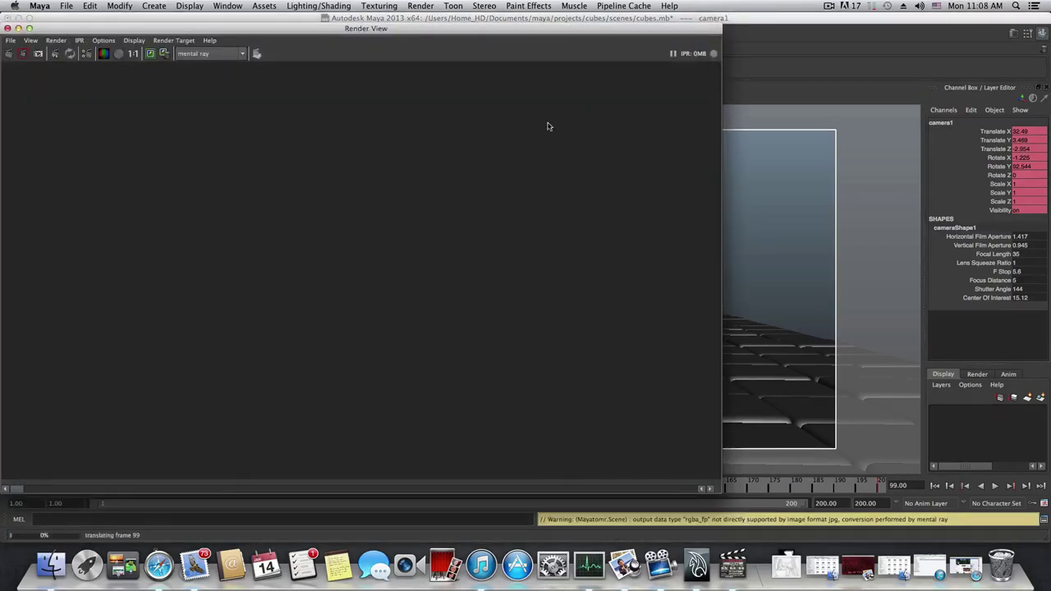
Close the Render View window and quit Maya while the batch render runs
drag(421, 38, 539, 48)
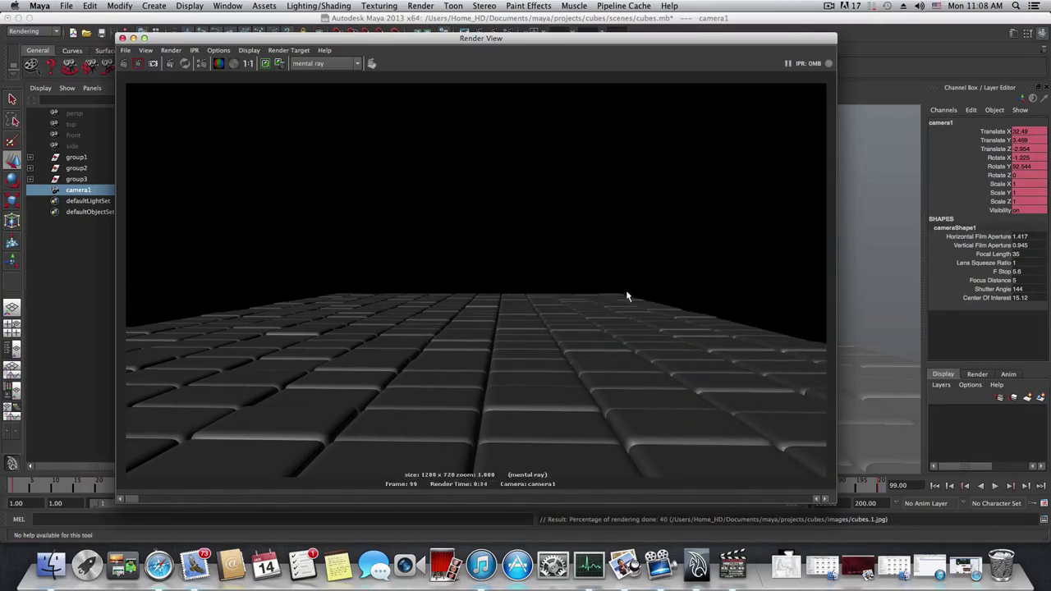
click(122, 38)
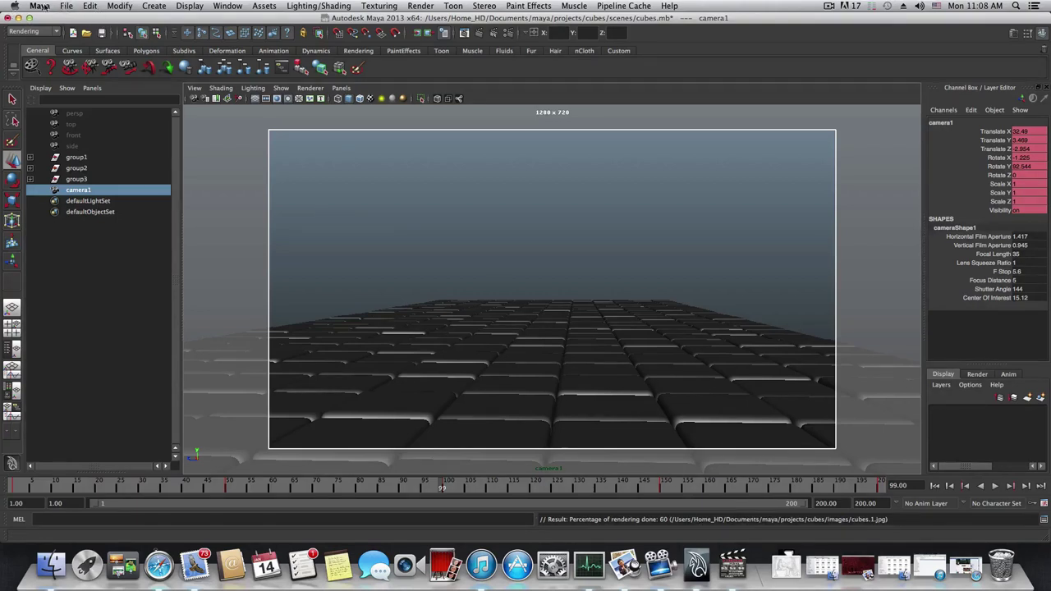
click(65, 7)
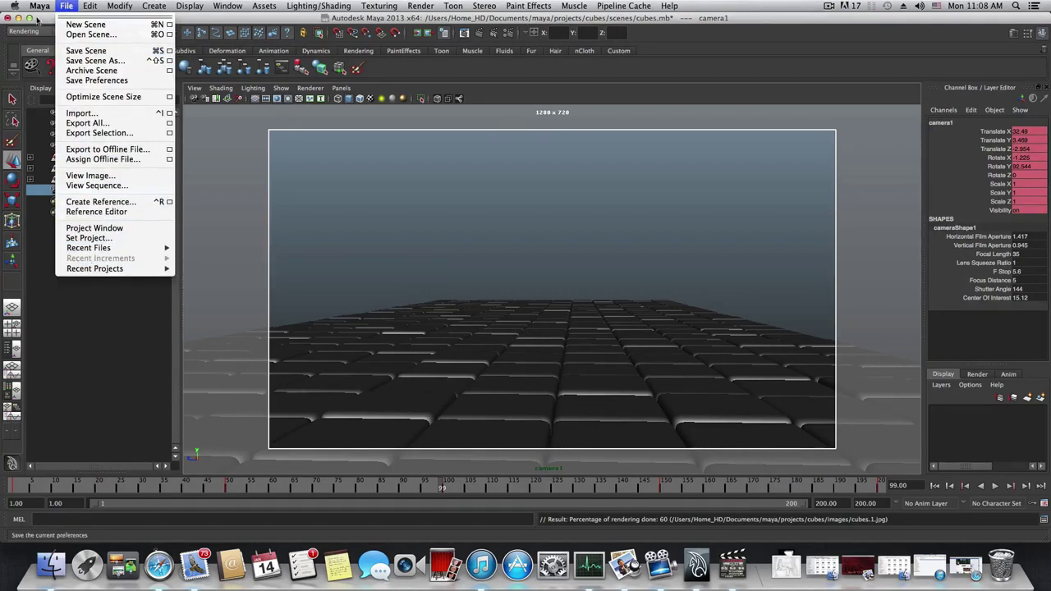
mouse_move(42, 8)
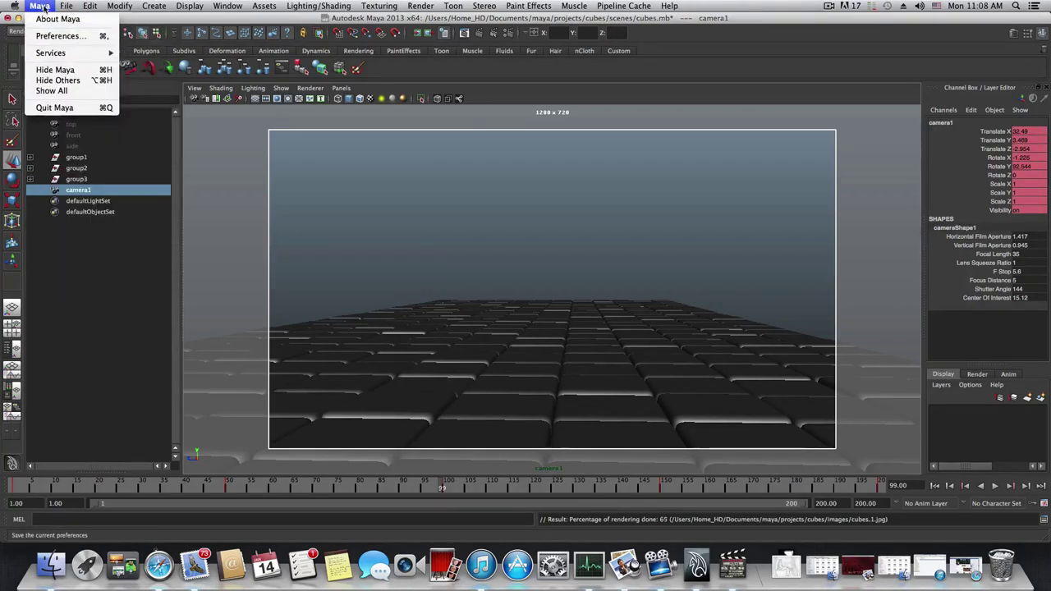
click(55, 108)
click(522, 288)
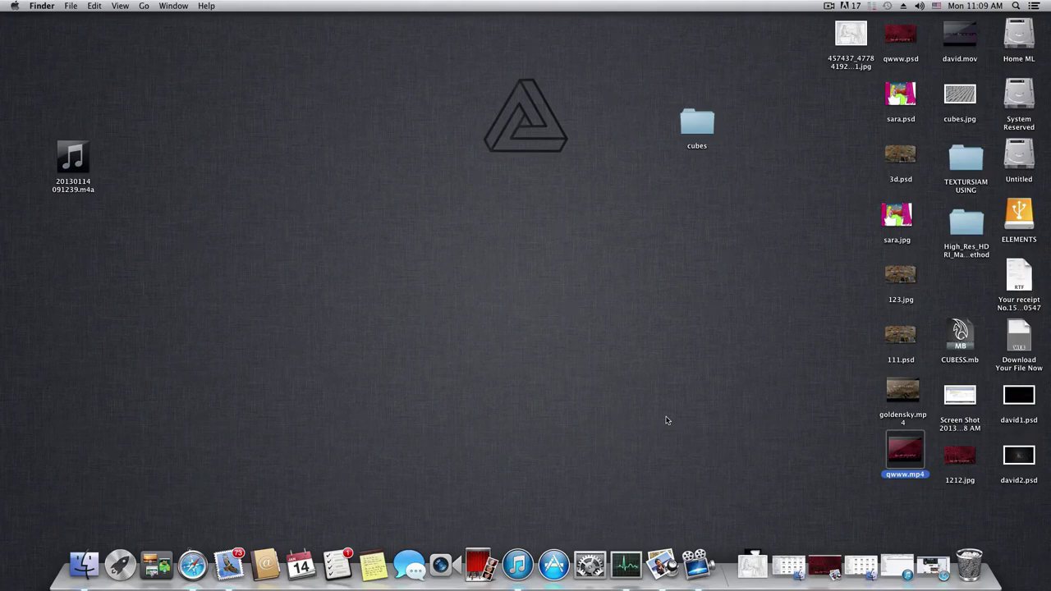
Switch to Activity Monitor and select the MayaBatch process in the process list
click(625, 564)
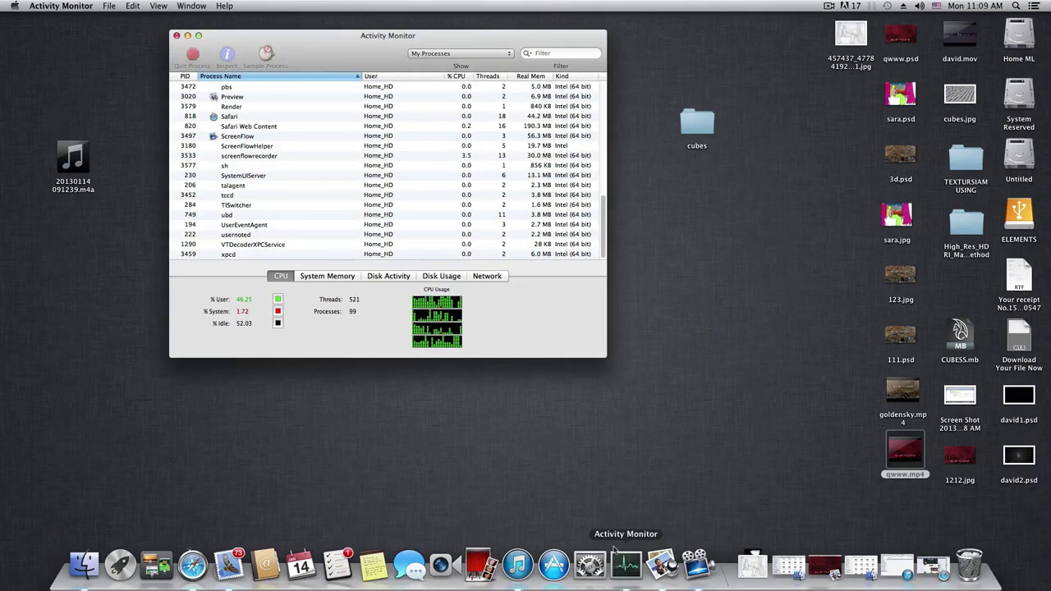
drag(501, 36, 448, 105)
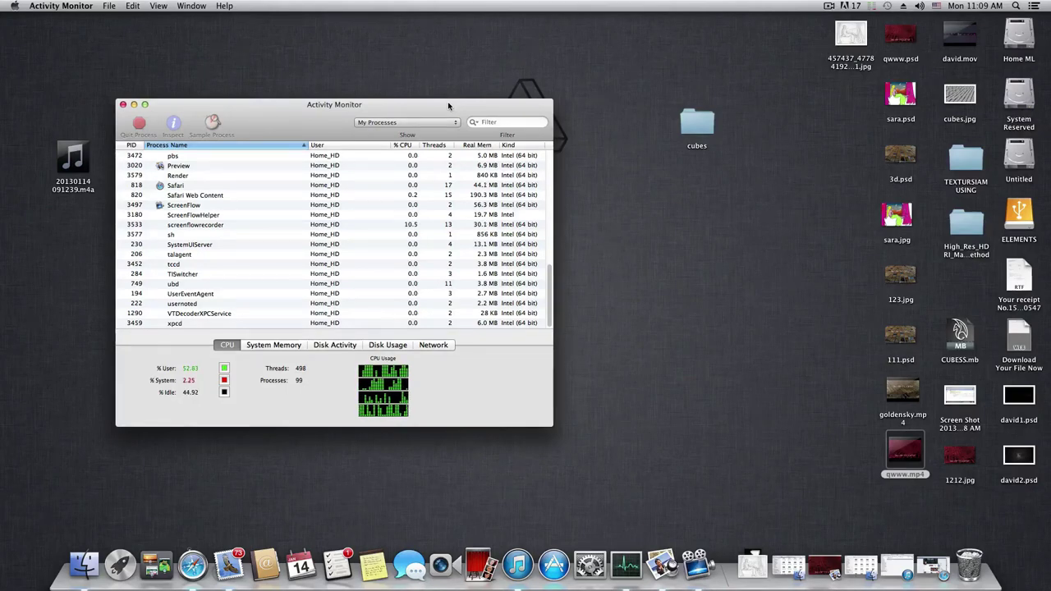
drag(448, 104, 543, 102)
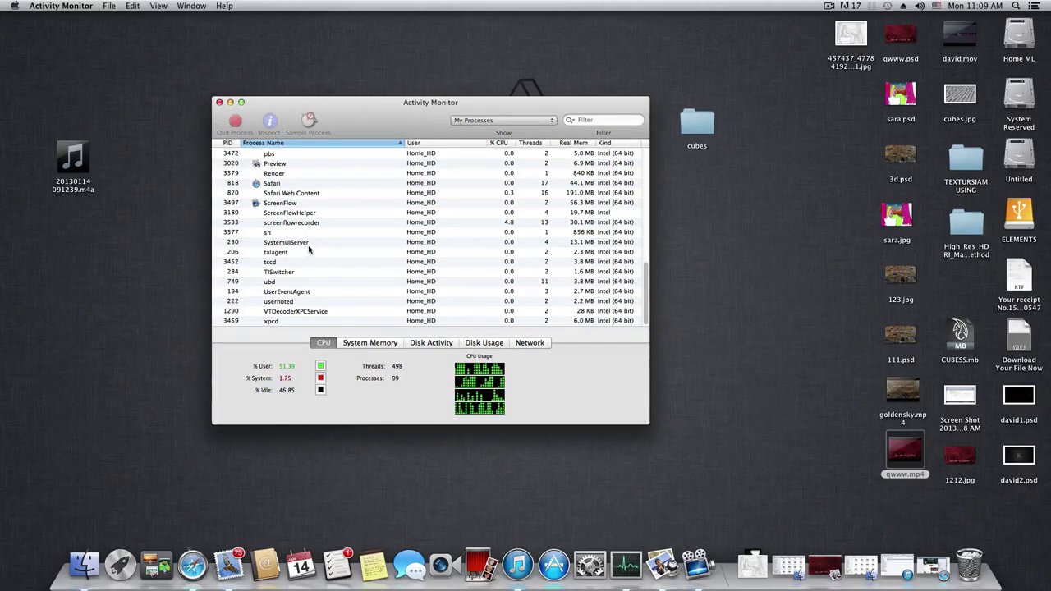
scroll(310, 255, up, 3)
scroll(310, 255, up, 5)
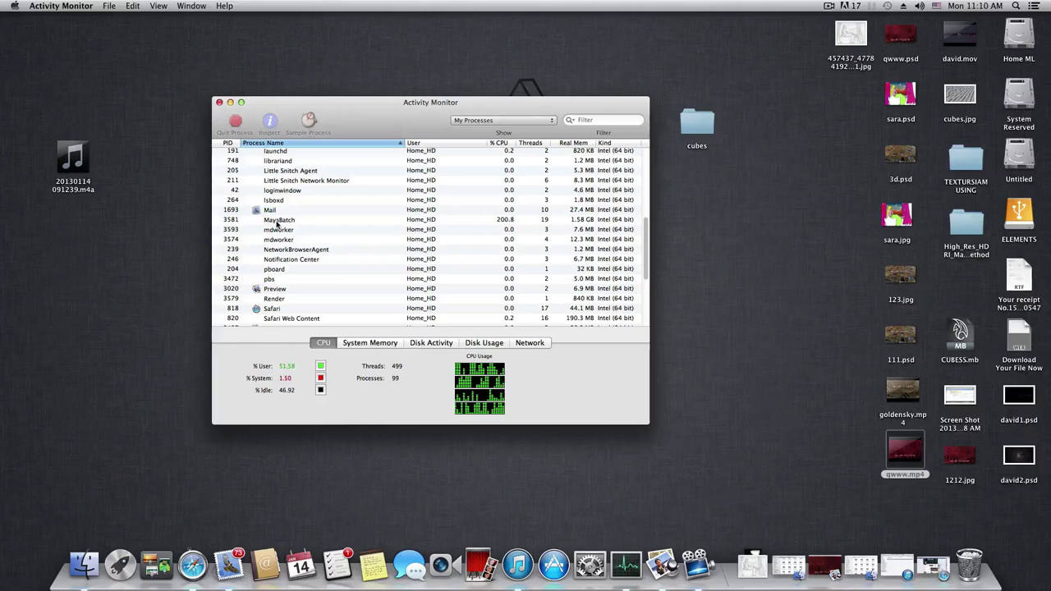
click(265, 220)
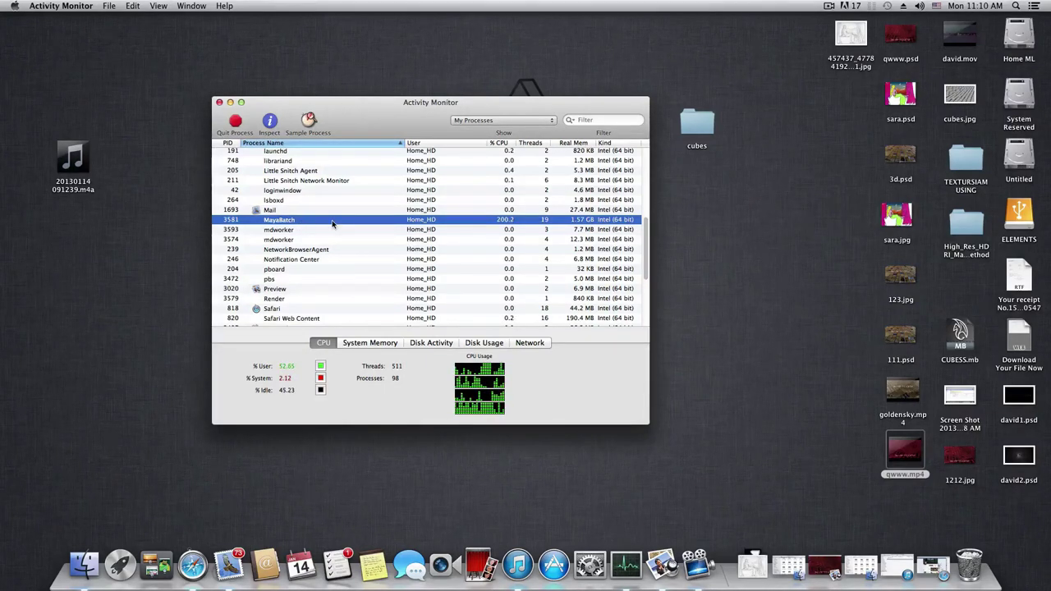
Force quit the MayaBatch process and close Activity Monitor
click(230, 102)
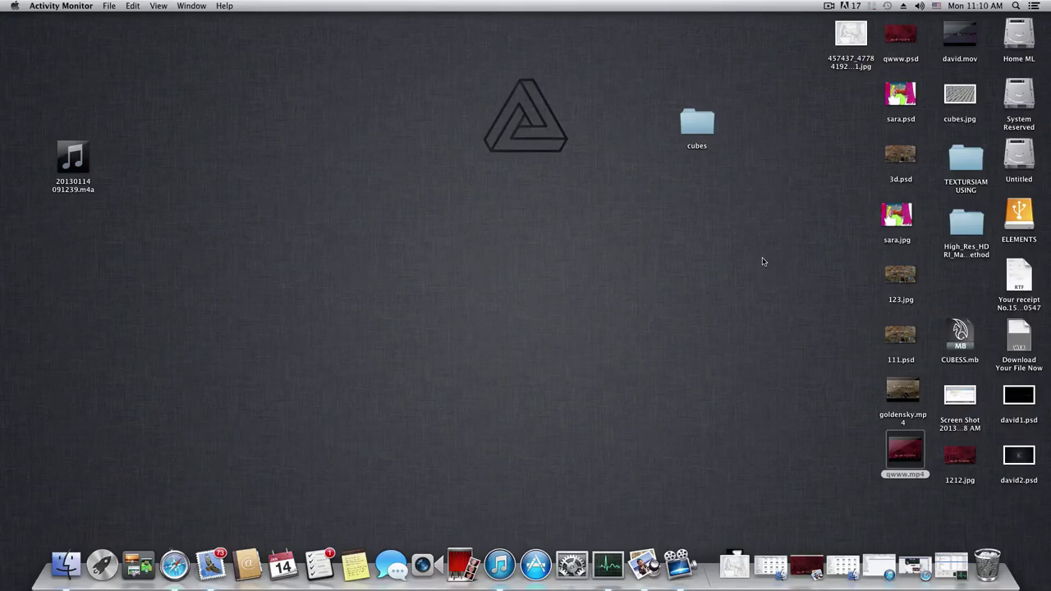
click(952, 566)
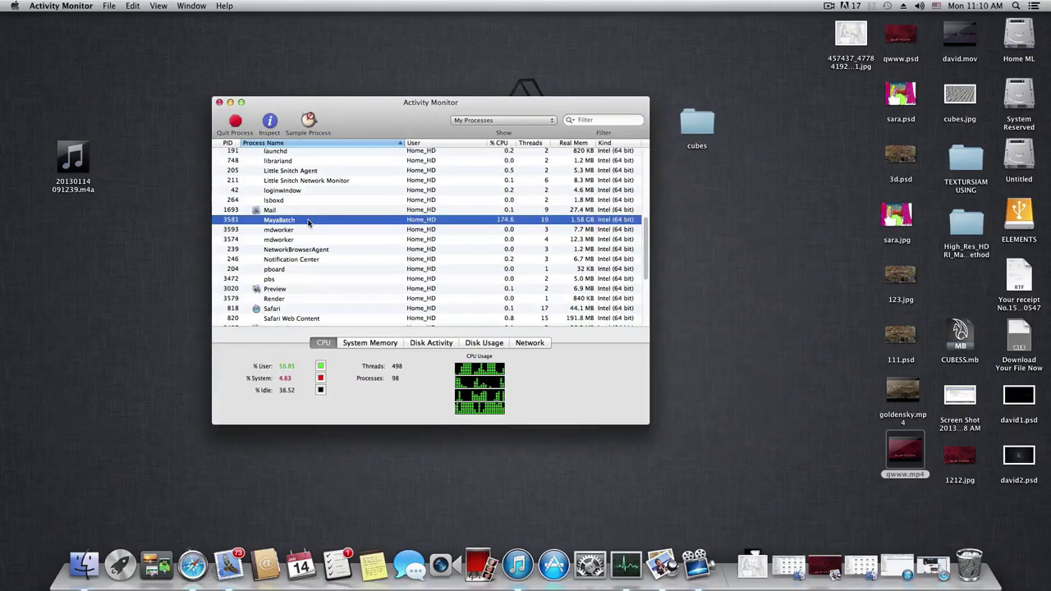
click(235, 123)
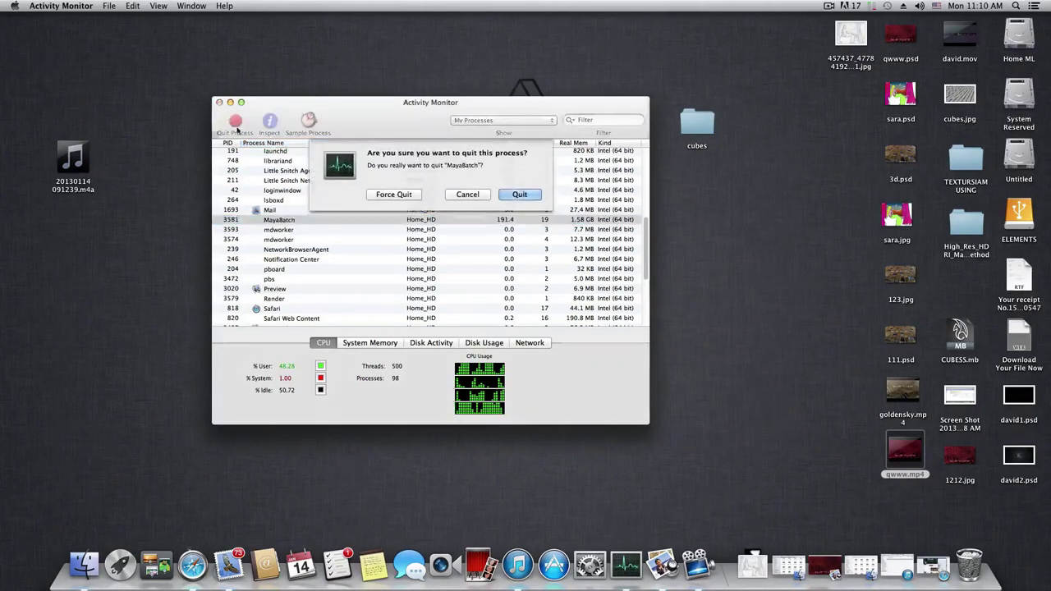
click(385, 196)
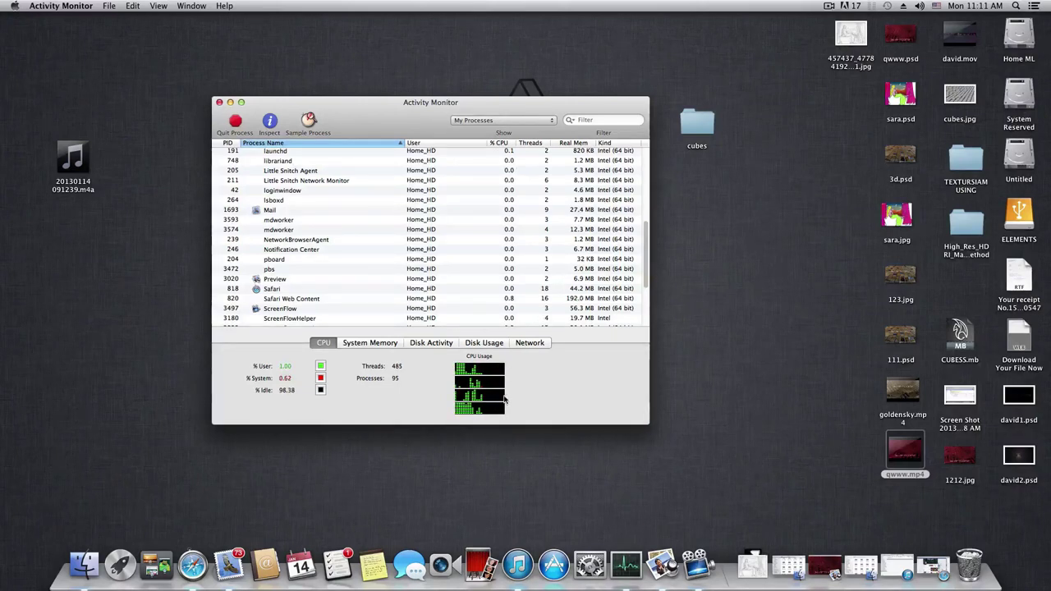
click(219, 102)
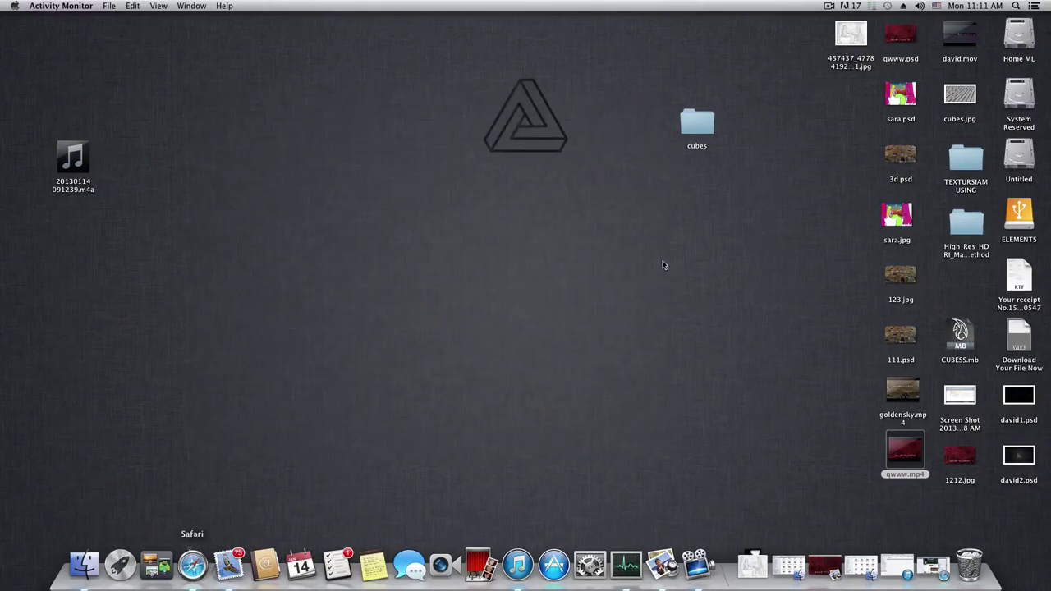
Open the cubes folder on the desktop to view its JPEG sequence, and close the folder window
double_click(696, 127)
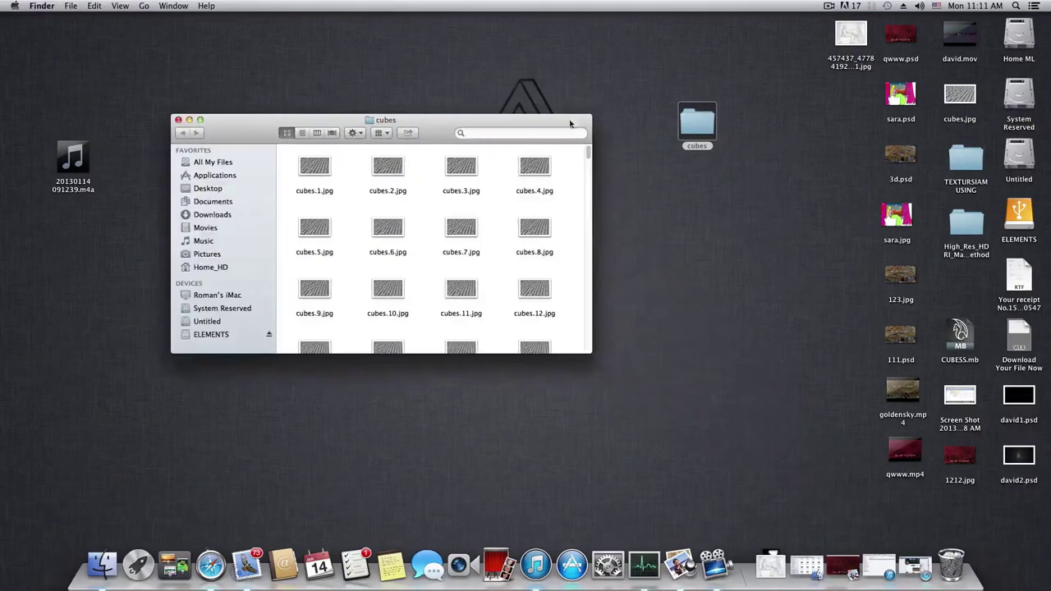
drag(487, 122, 449, 94)
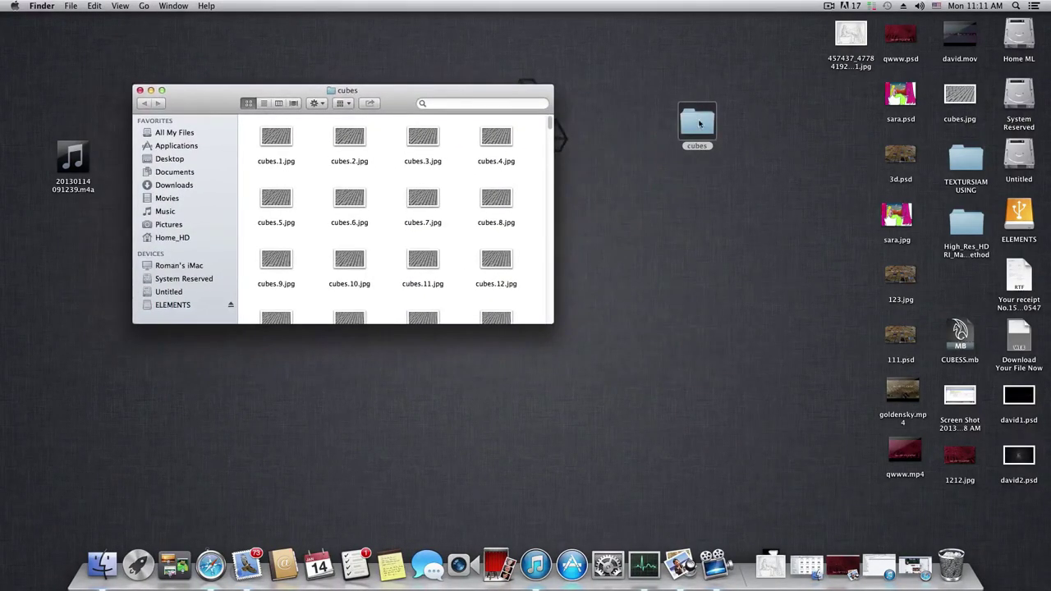
mouse_move(698, 123)
mouse_down()
mouse_move(664, 119)
mouse_move(683, 123)
mouse_up()
click(139, 90)
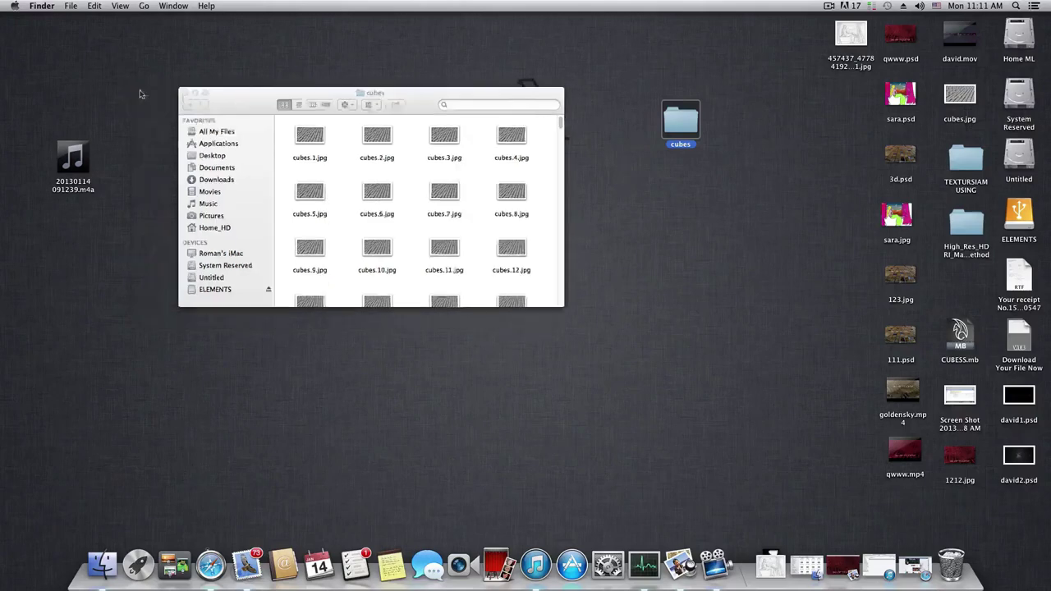
Open the Home ML drive in Finder and browse to Documents/maya/projects/cubes/images
double_click(1017, 38)
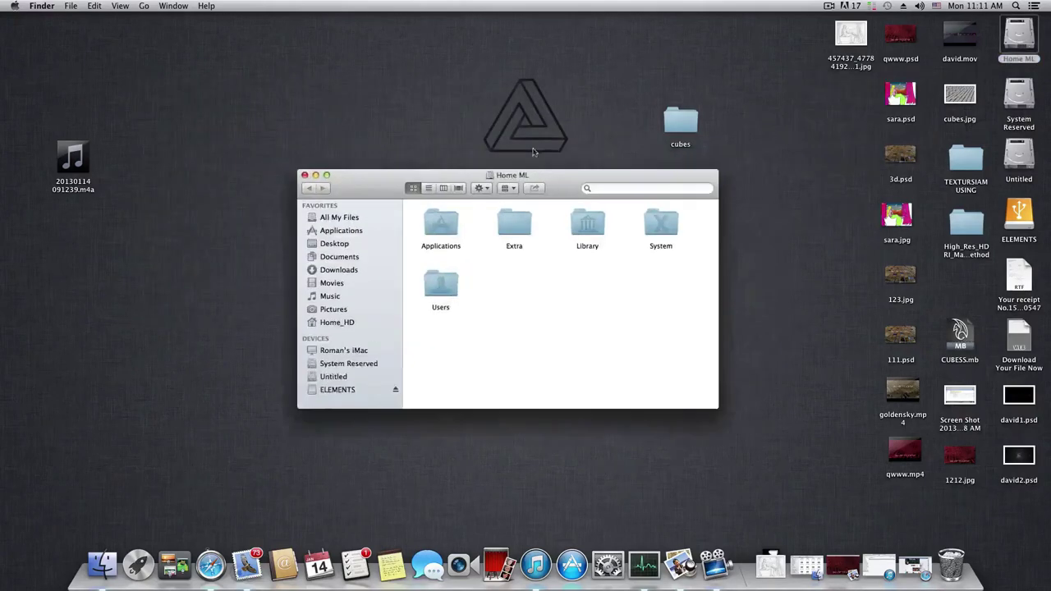
click(337, 258)
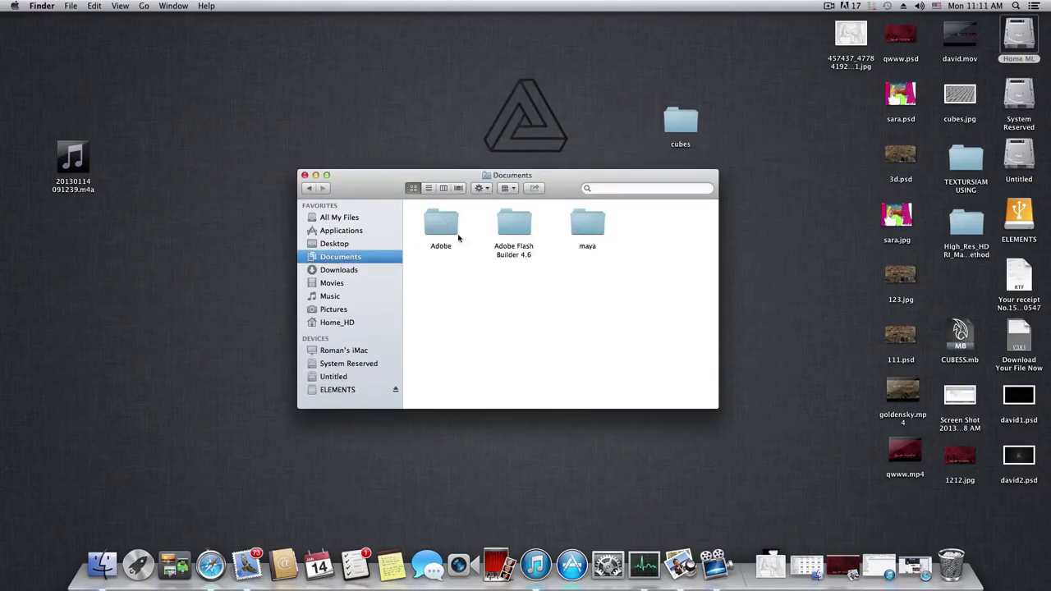
double_click(586, 226)
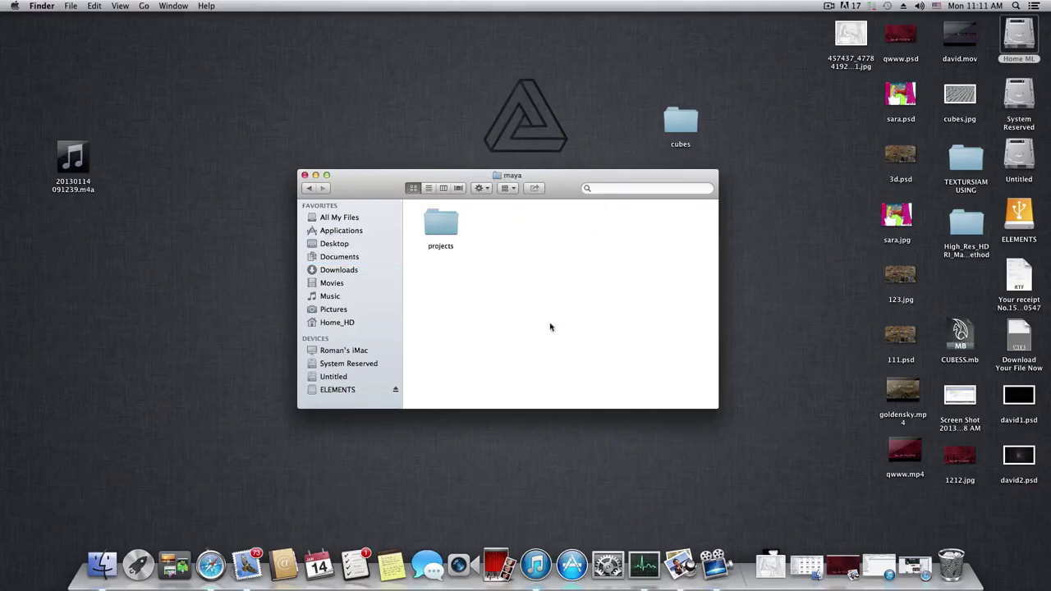
double_click(441, 225)
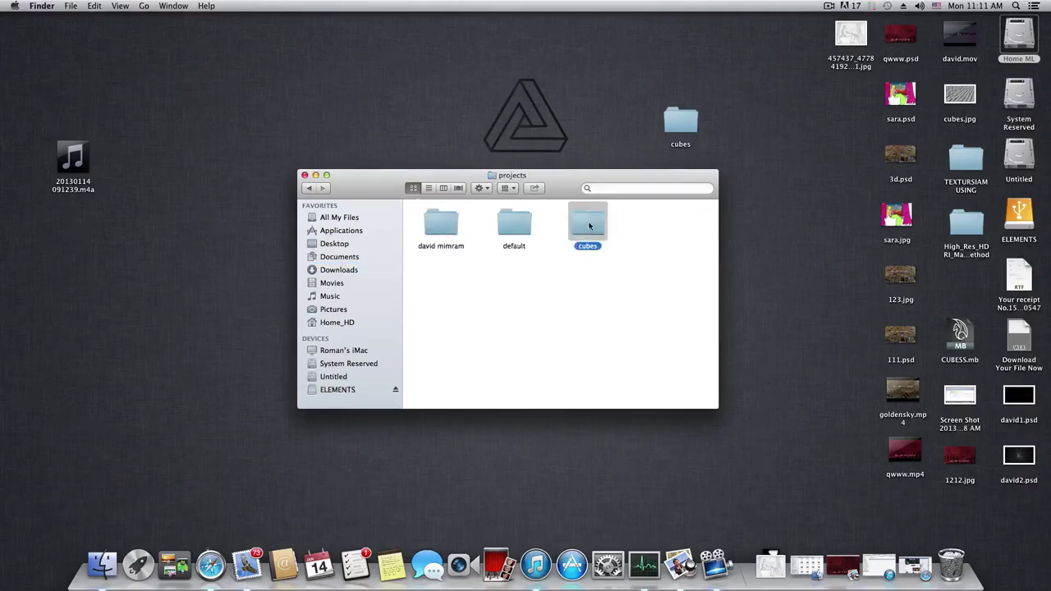
double_click(588, 226)
double_click(516, 289)
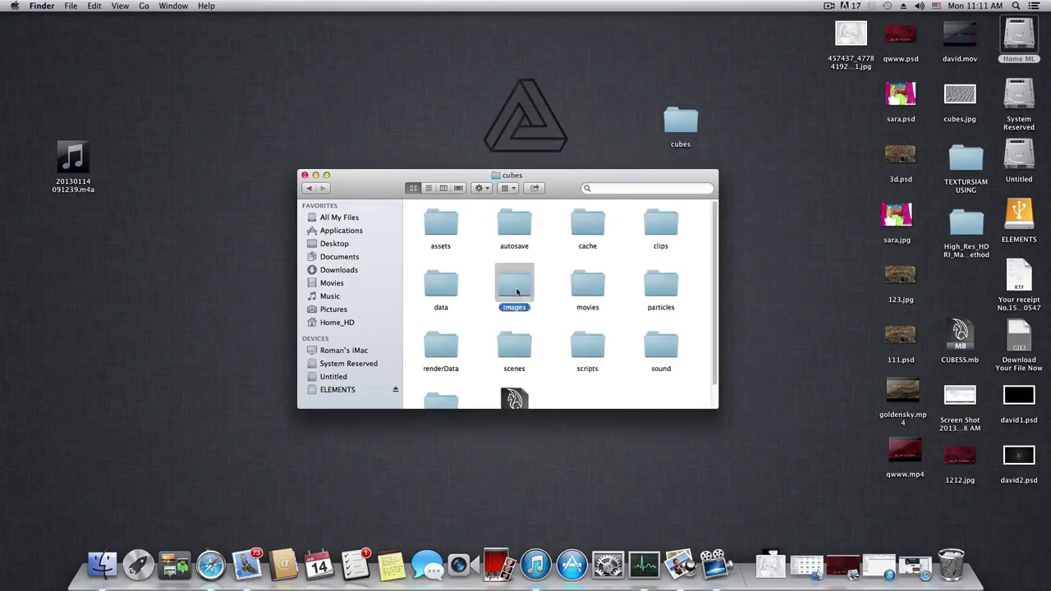
Check the rendered JPEG frames in the images folder, viewing cubes.1.jpg in Preview and closing it
click(445, 230)
click(502, 232)
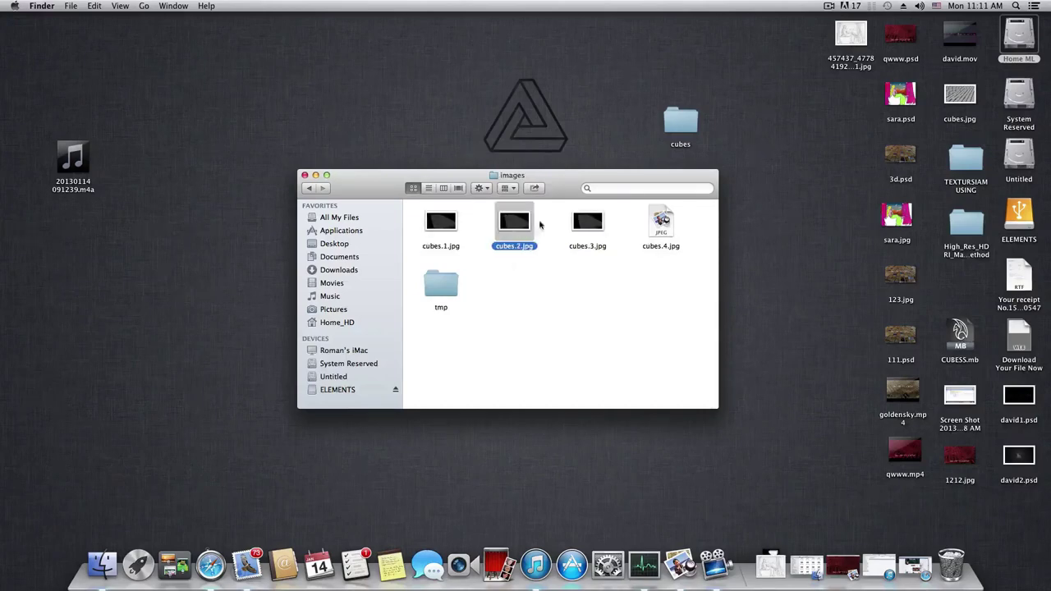
click(595, 225)
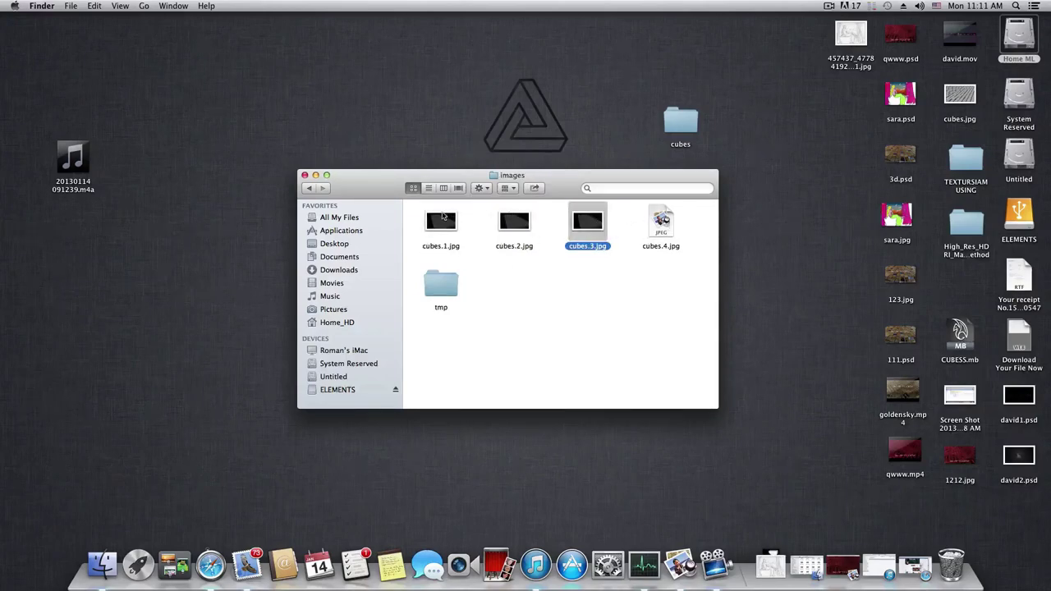
double_click(442, 220)
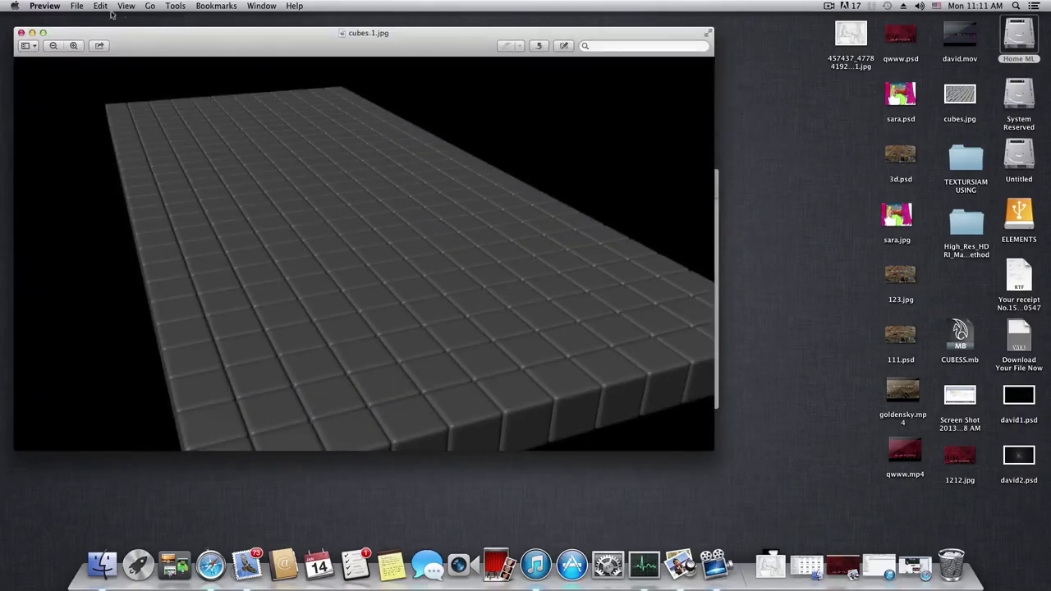
click(22, 33)
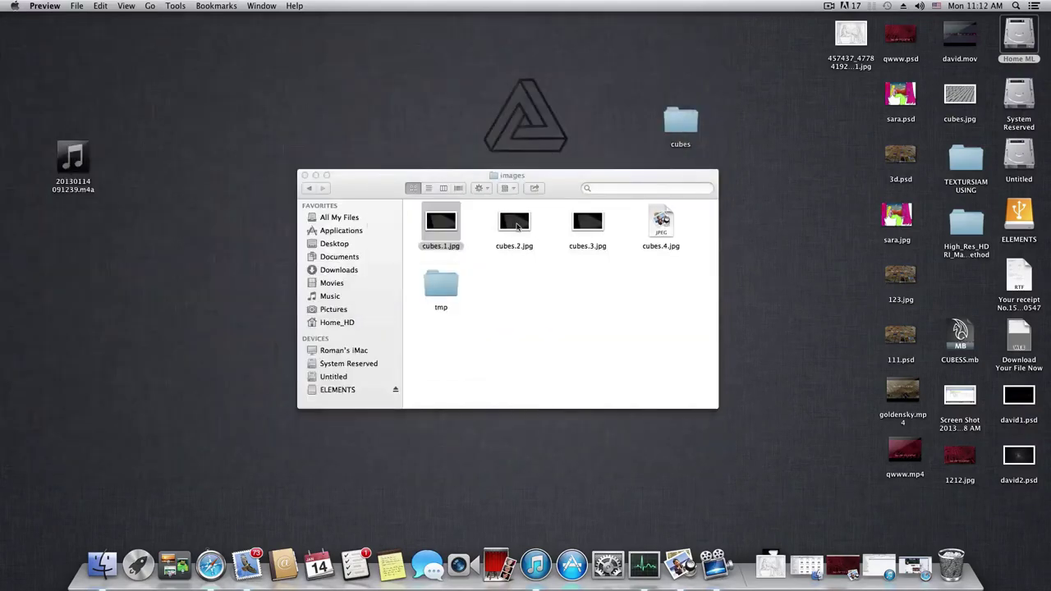
double_click(437, 224)
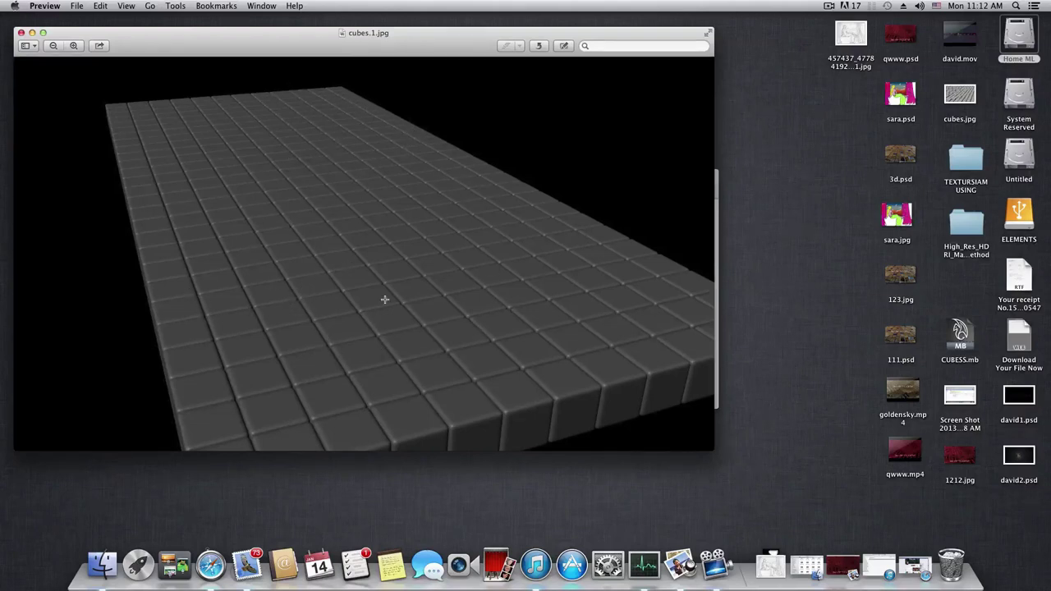
click(21, 32)
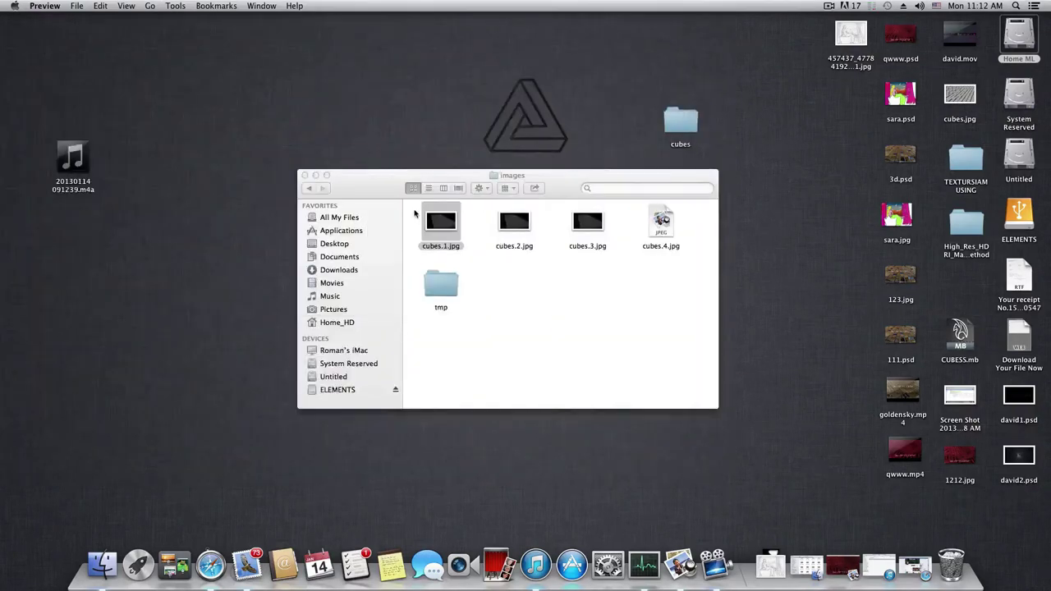
Retrace the path to the render output through the projects, cubes and images folders, and return to the maya folder
click(310, 189)
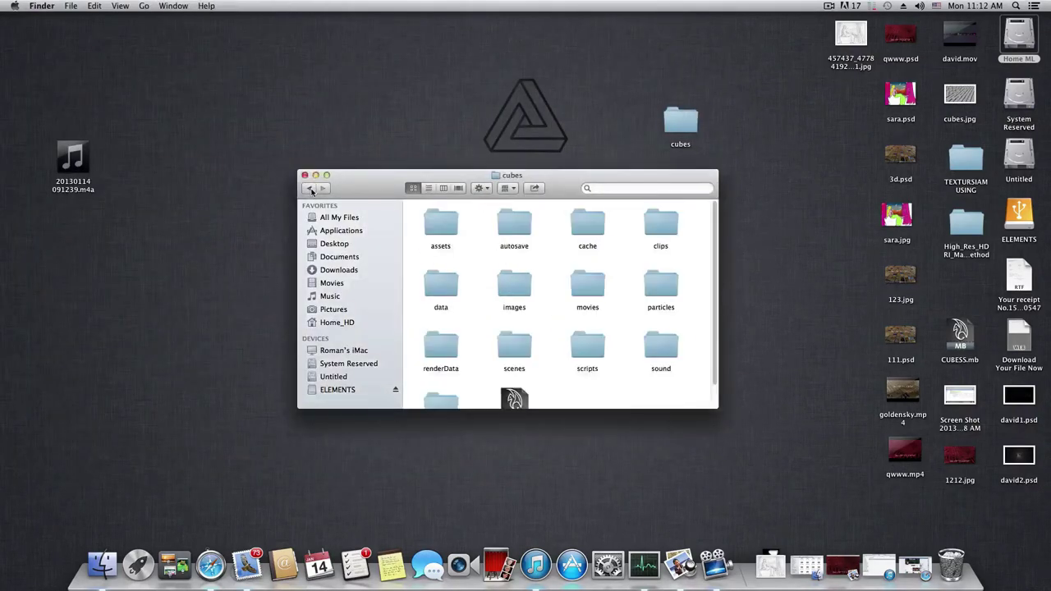
double_click(513, 279)
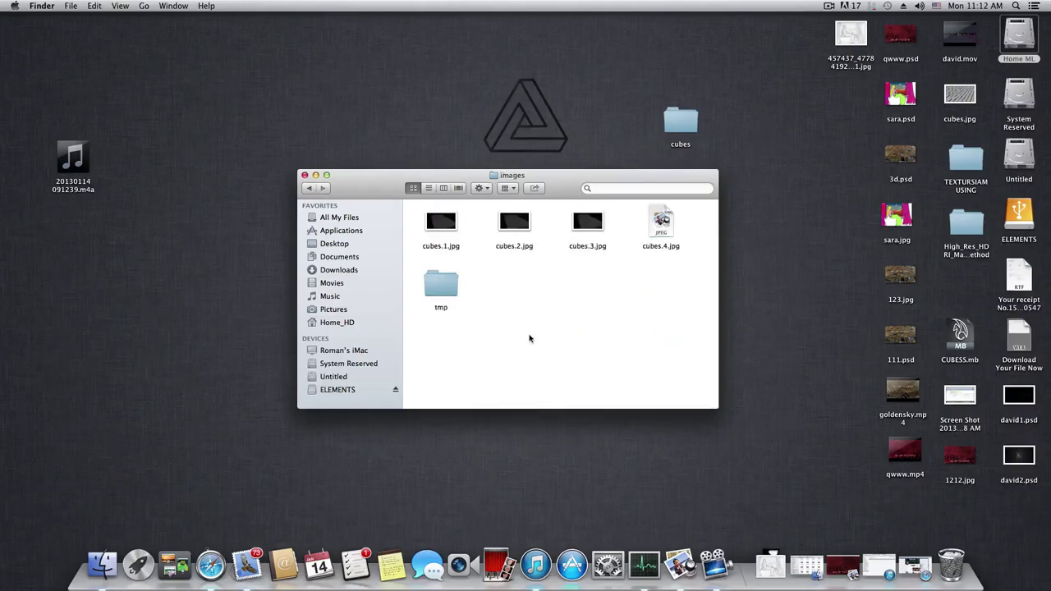
click(310, 189)
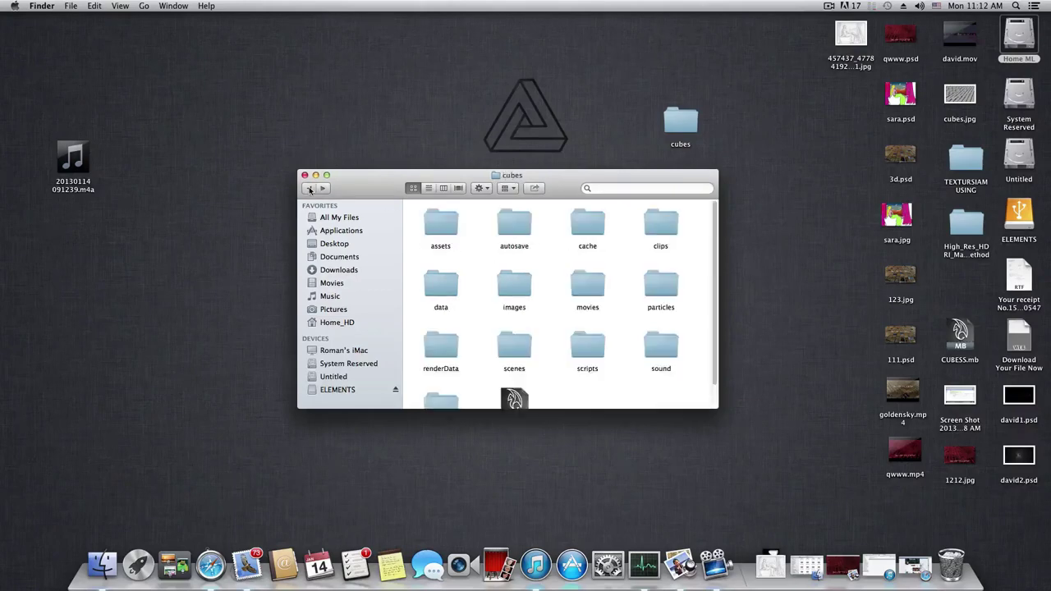
click(310, 189)
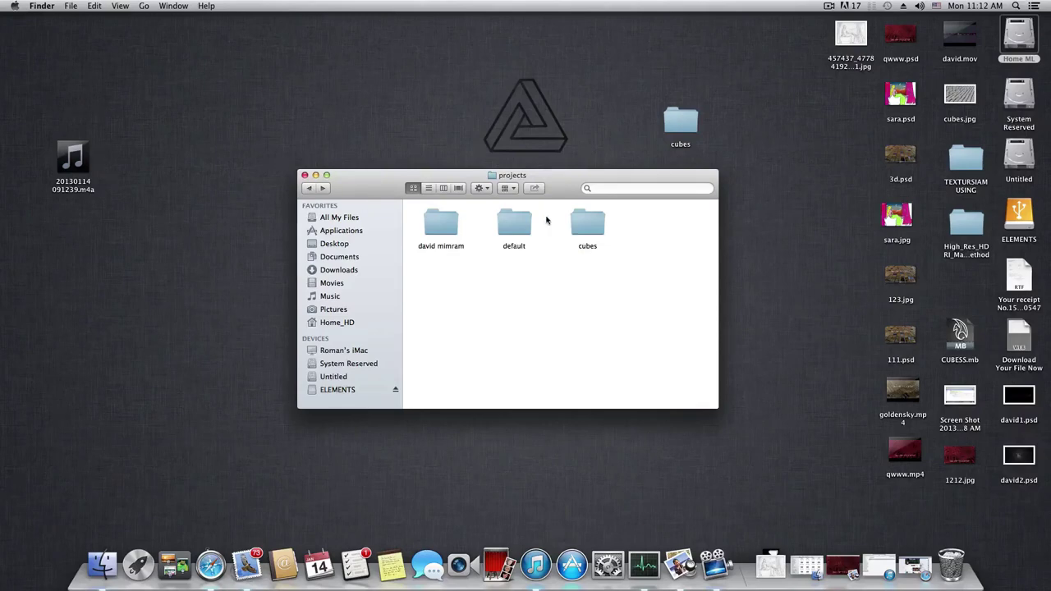
double_click(601, 227)
double_click(522, 293)
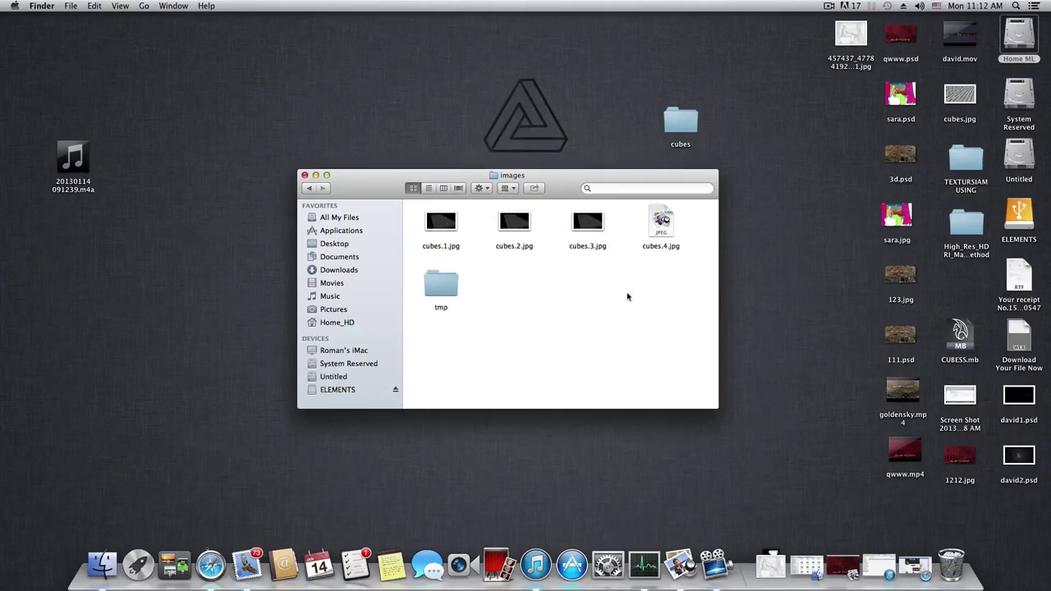
click(309, 188)
click(310, 188)
click(309, 188)
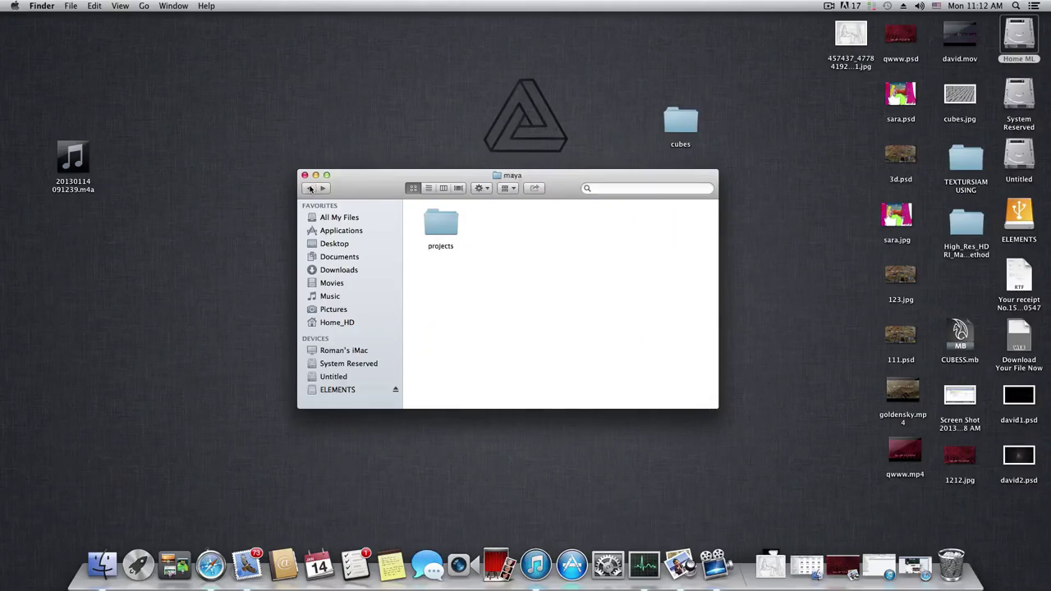
Look inside the default project's images folder for rendered frames, and return to the projects folder
click(322, 188)
double_click(509, 223)
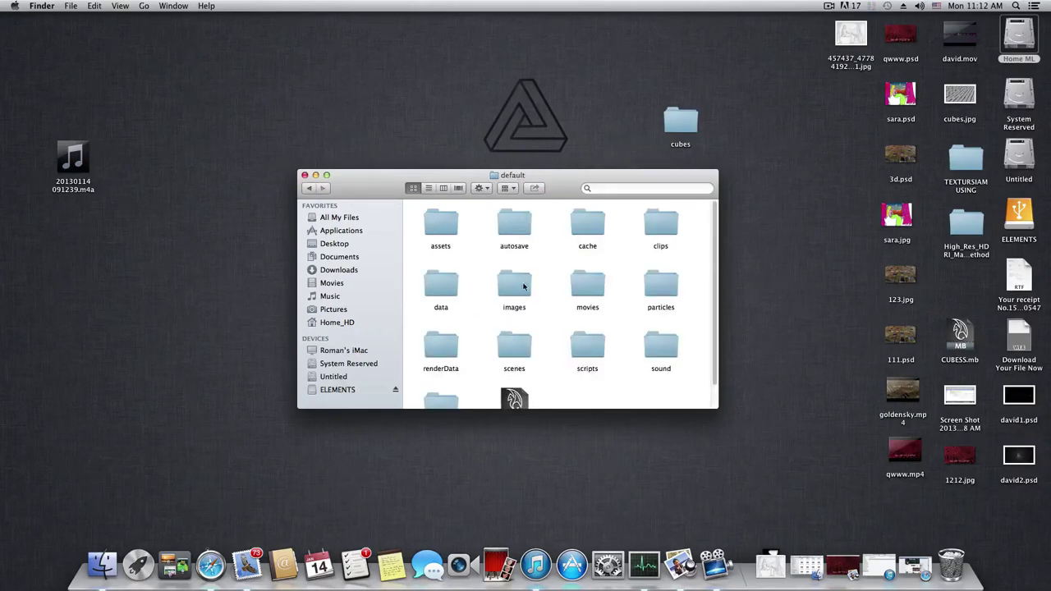
double_click(515, 285)
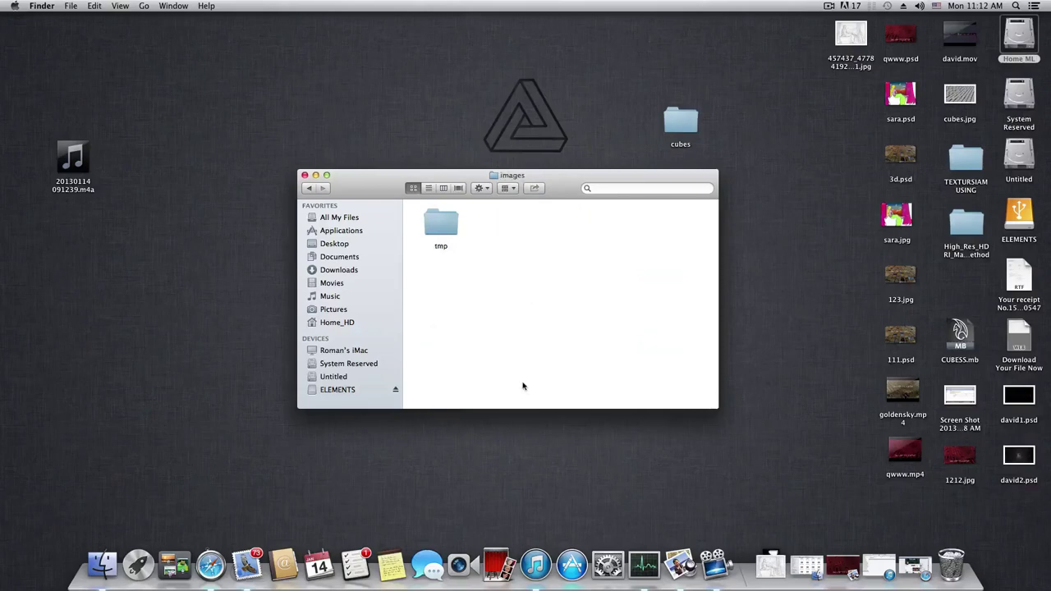
click(309, 188)
click(310, 188)
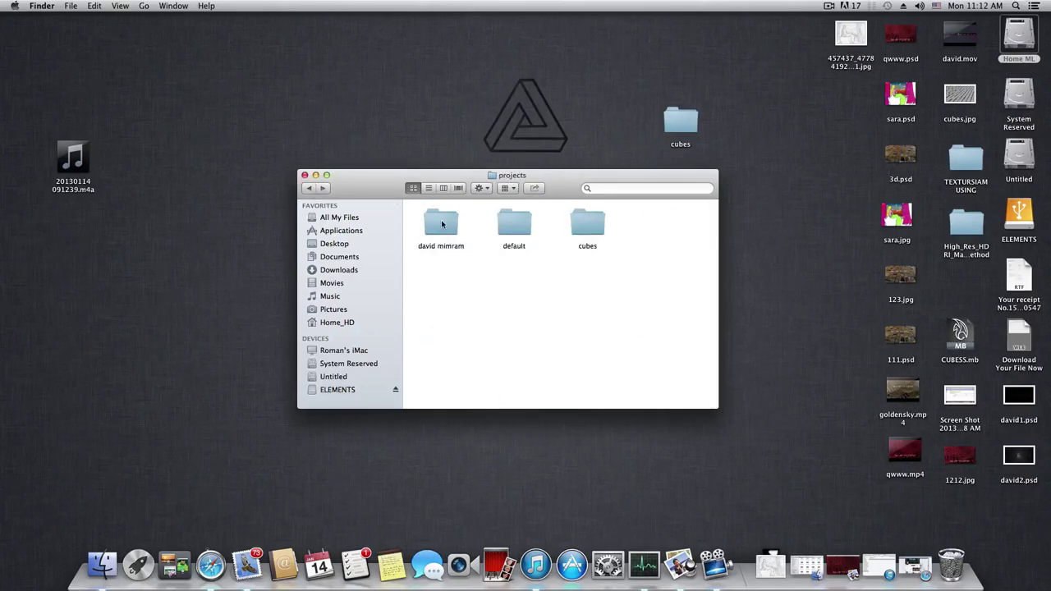
Look through the rendered PNG frames in the first project folder's images folder, and close the Finder window
double_click(441, 220)
double_click(518, 291)
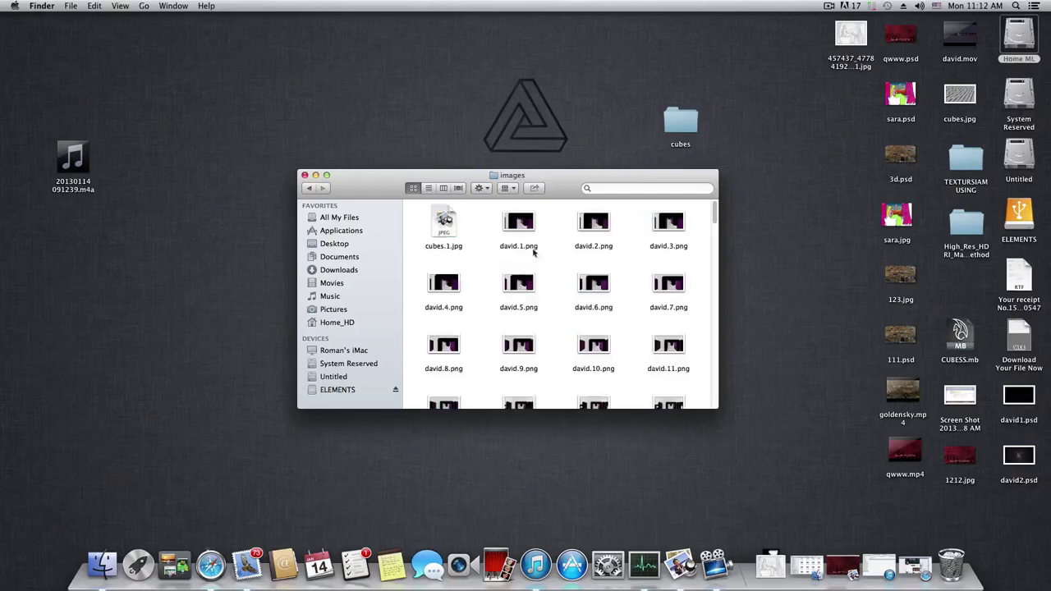
scroll(533, 287, down, 8)
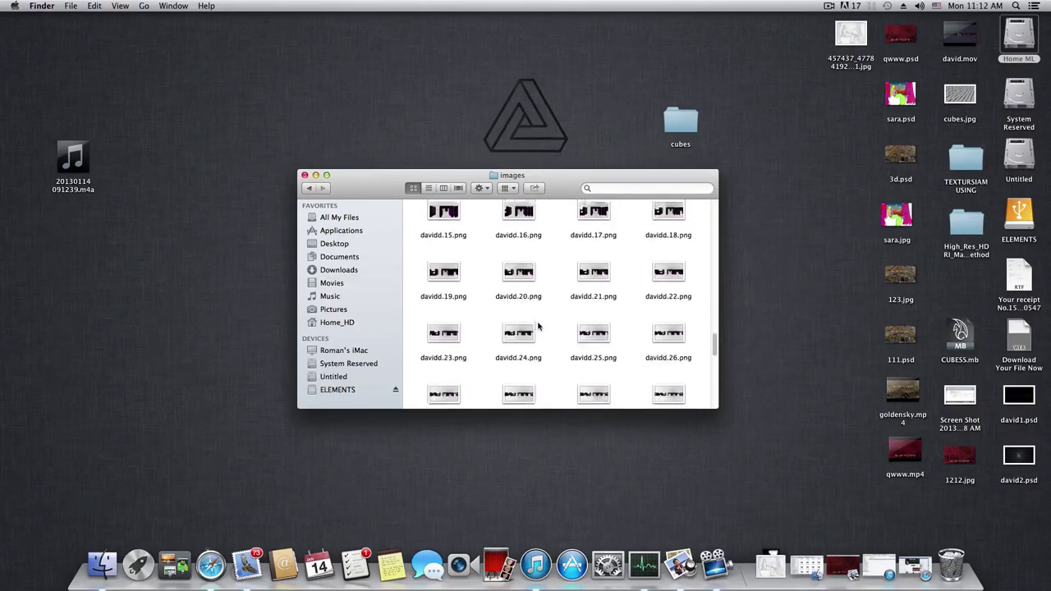
scroll(538, 326, down, 12)
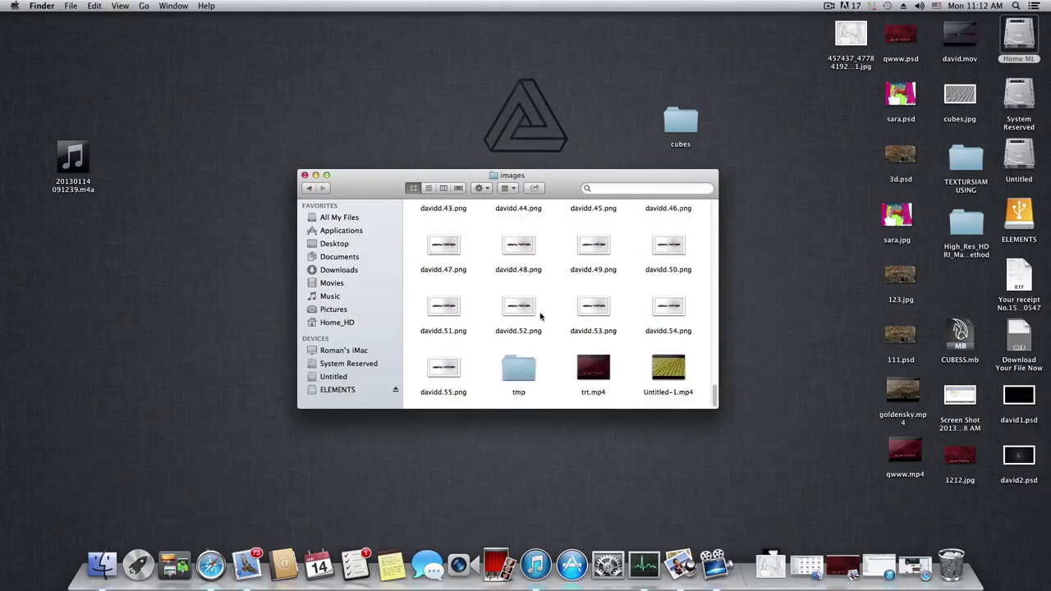
scroll(540, 316, up, 20)
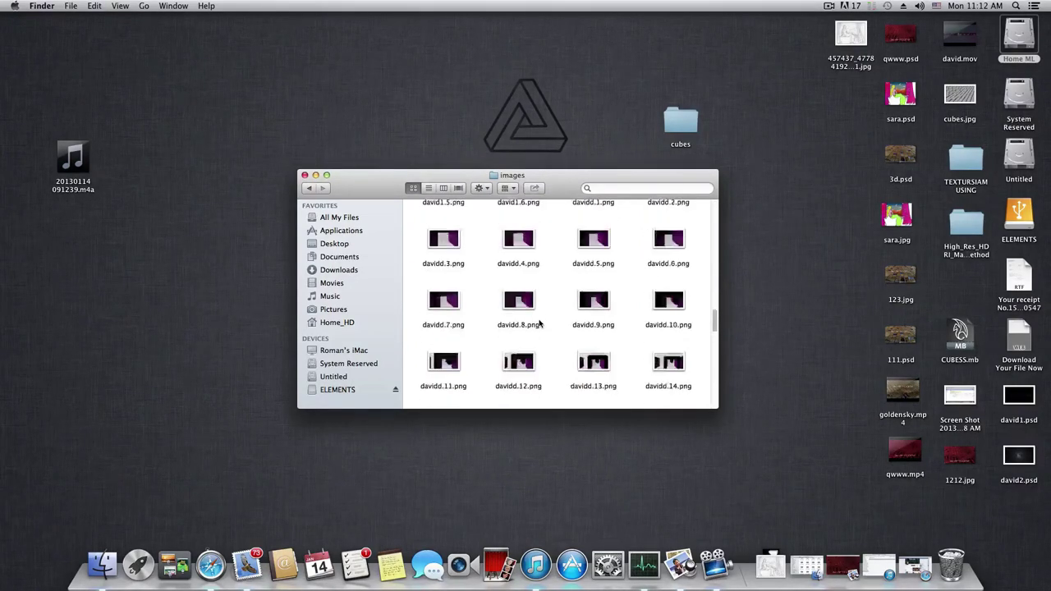
click(308, 189)
click(304, 175)
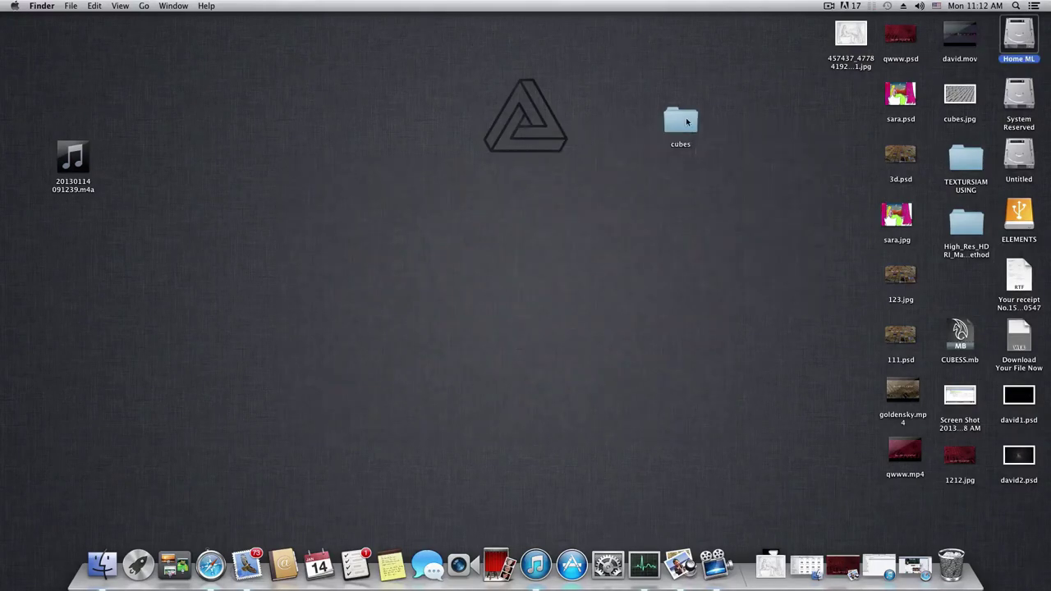
Open the cubes folder on the desktop, review its JPEG frames from first to last, and close the folder
drag(687, 122, 731, 154)
double_click(731, 154)
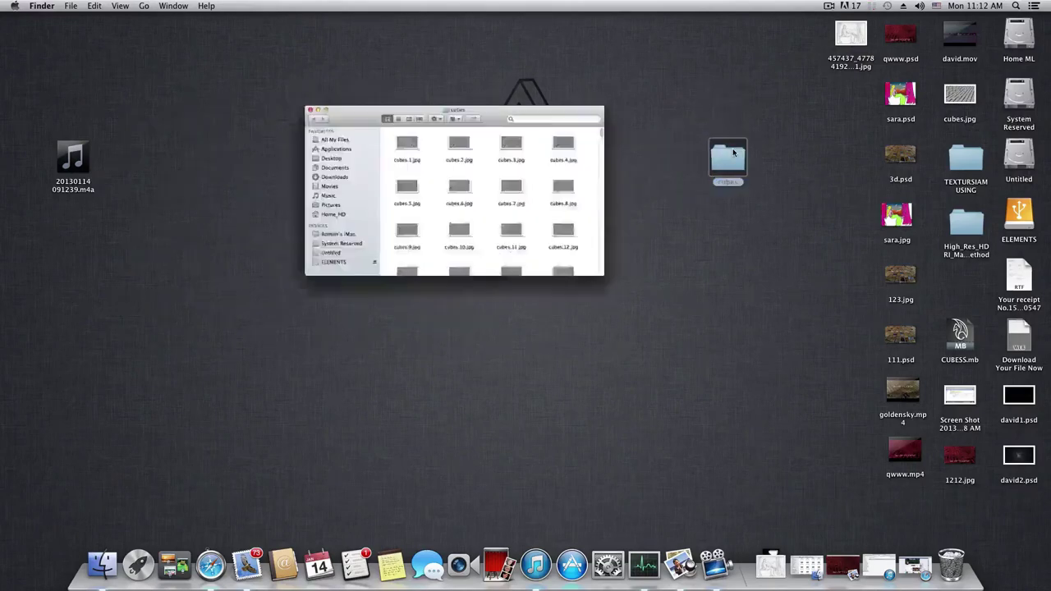
drag(396, 97, 444, 67)
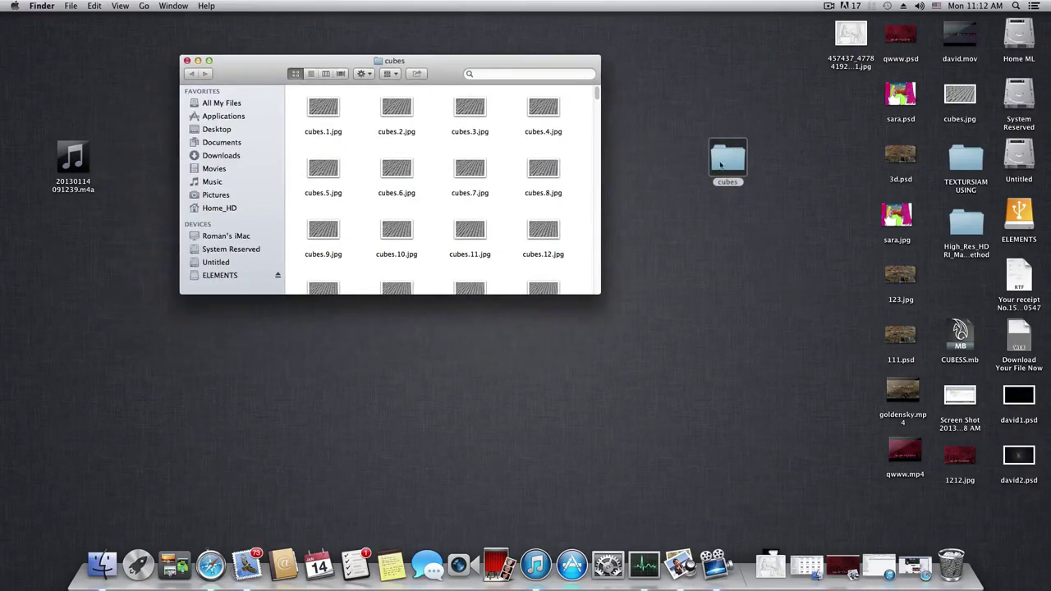
scroll(402, 271, down, 20)
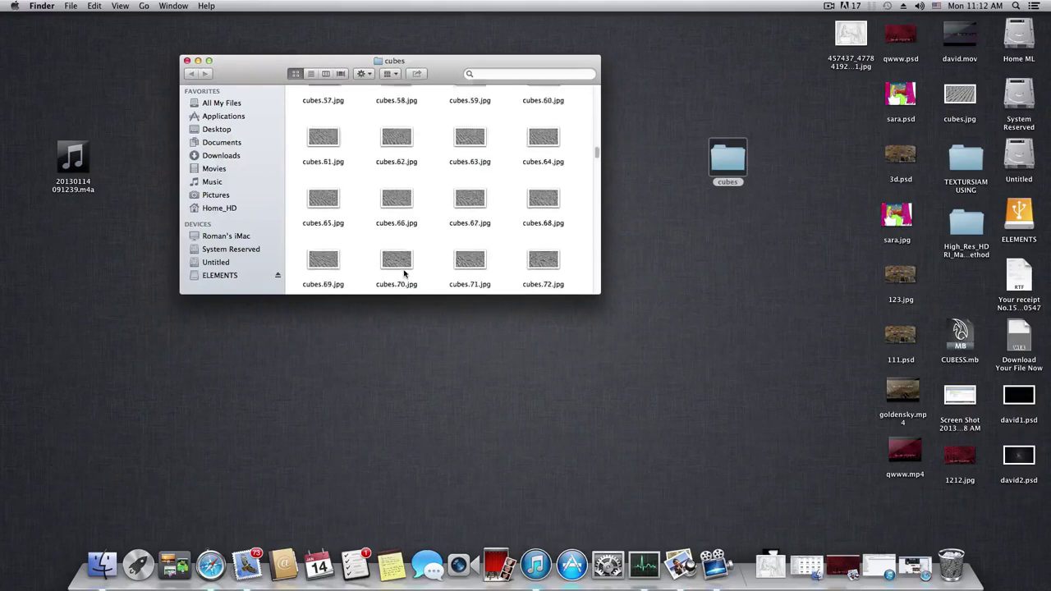
scroll(404, 275, down, 2)
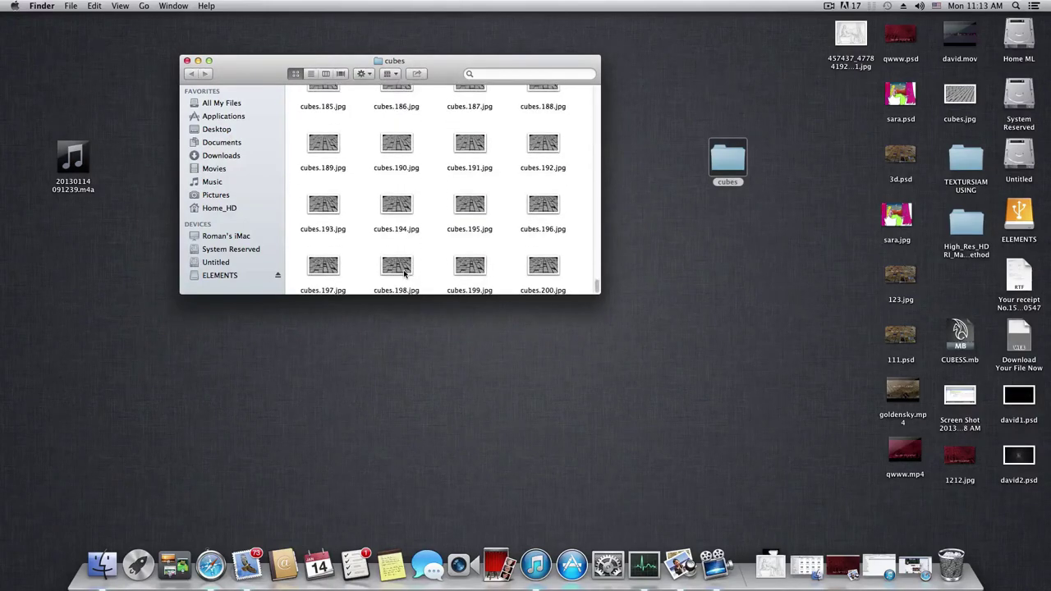
scroll(403, 277, up, 20)
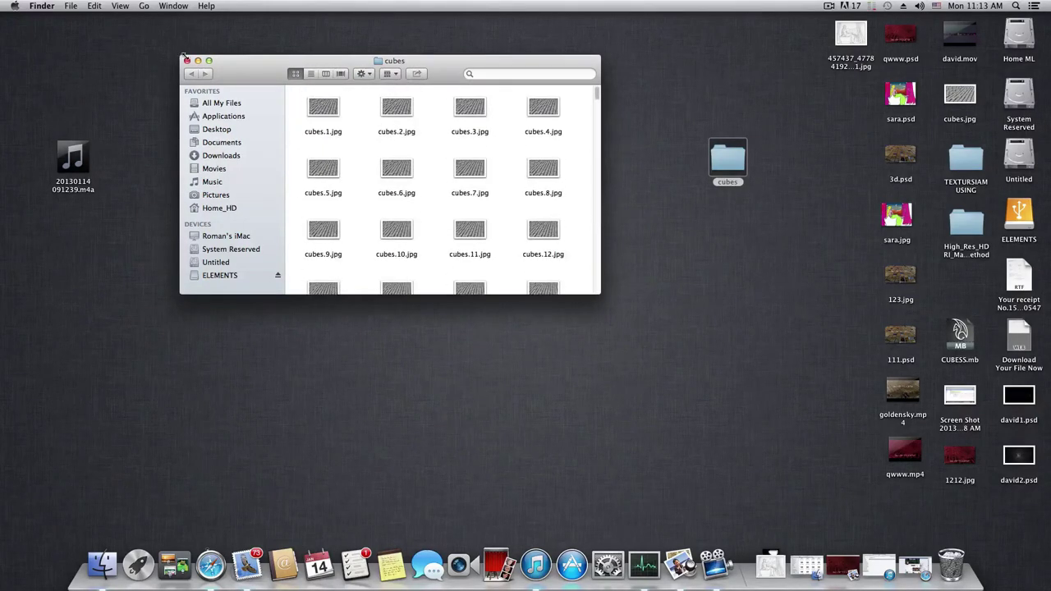
click(187, 60)
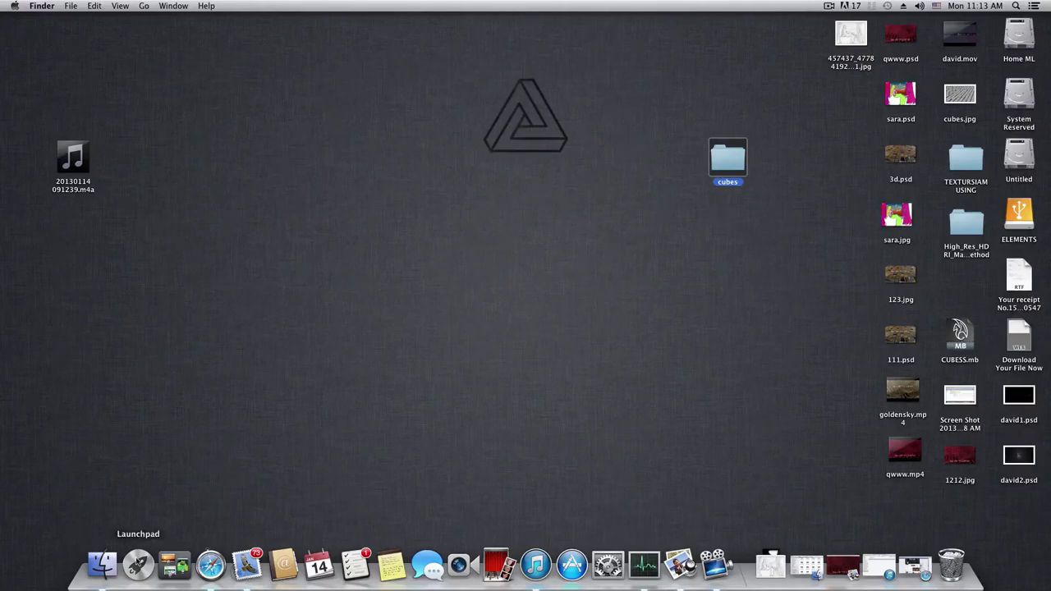
Launch Adobe Photoshop CS6 and shrink the Timeline area to give the canvas more height
click(138, 564)
click(415, 320)
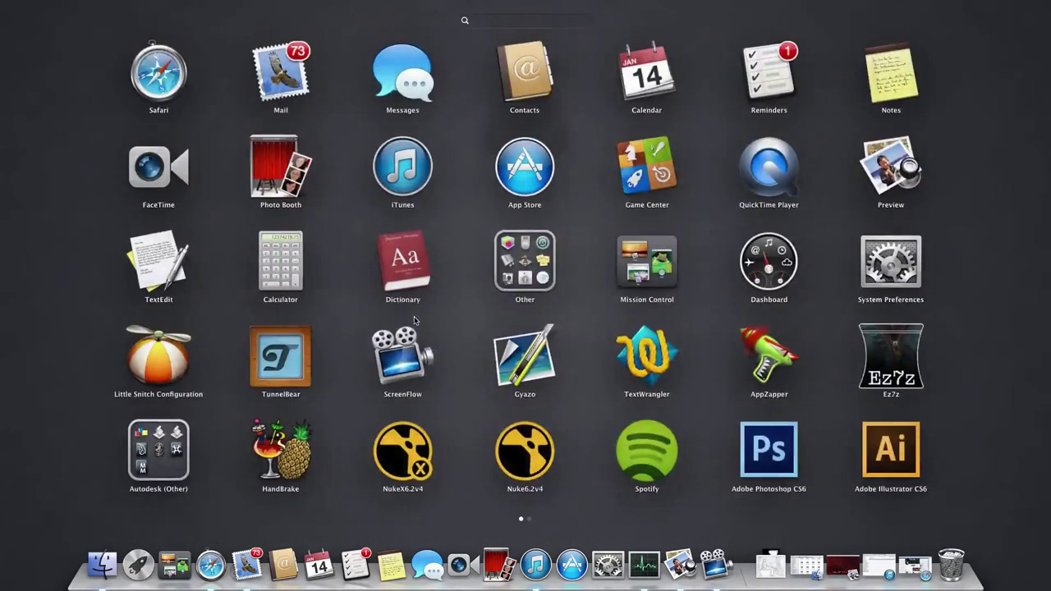
click(767, 439)
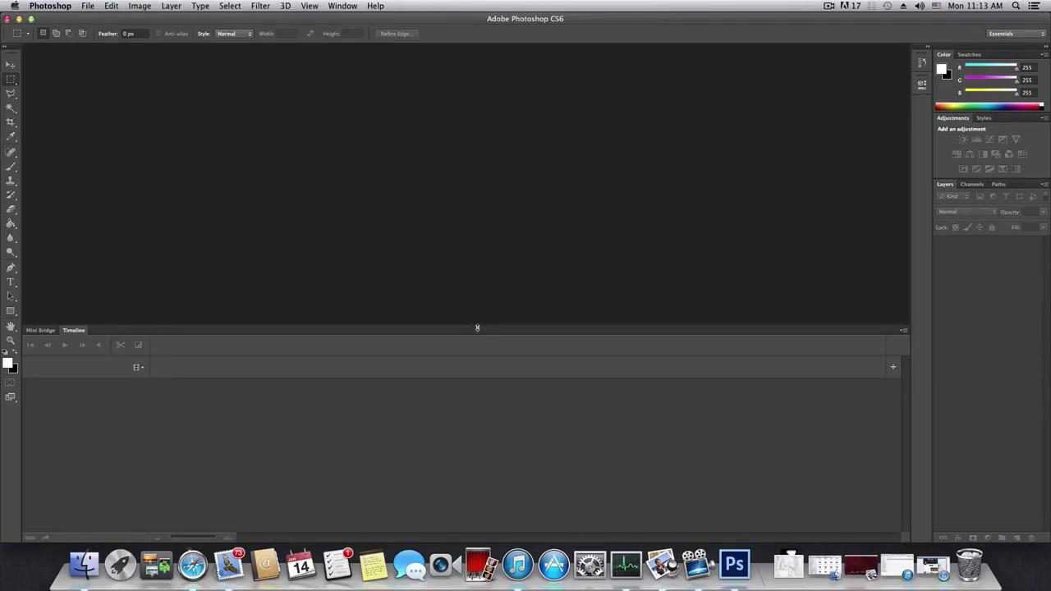
drag(477, 327, 477, 417)
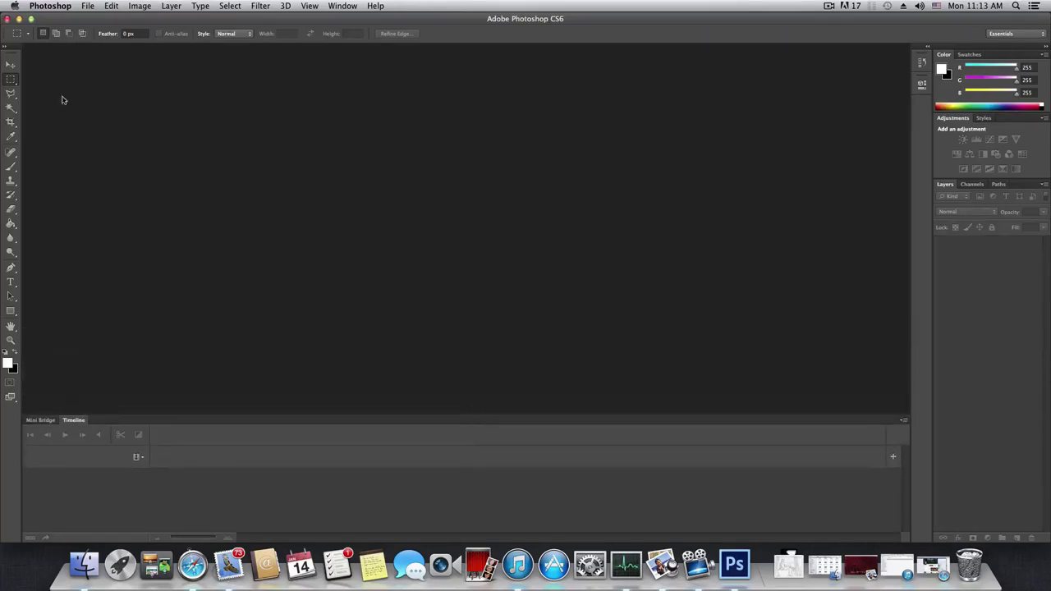
Choose a file to open, select cubes.1.jpg in the desktop's cubes folder, and review the listed frames through the last one
click(87, 6)
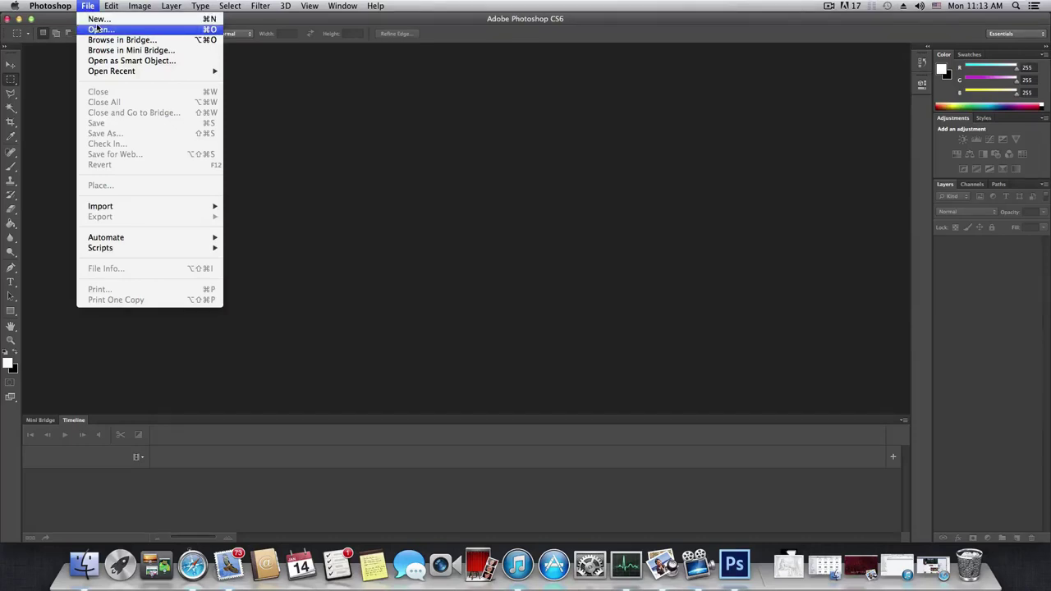
click(99, 30)
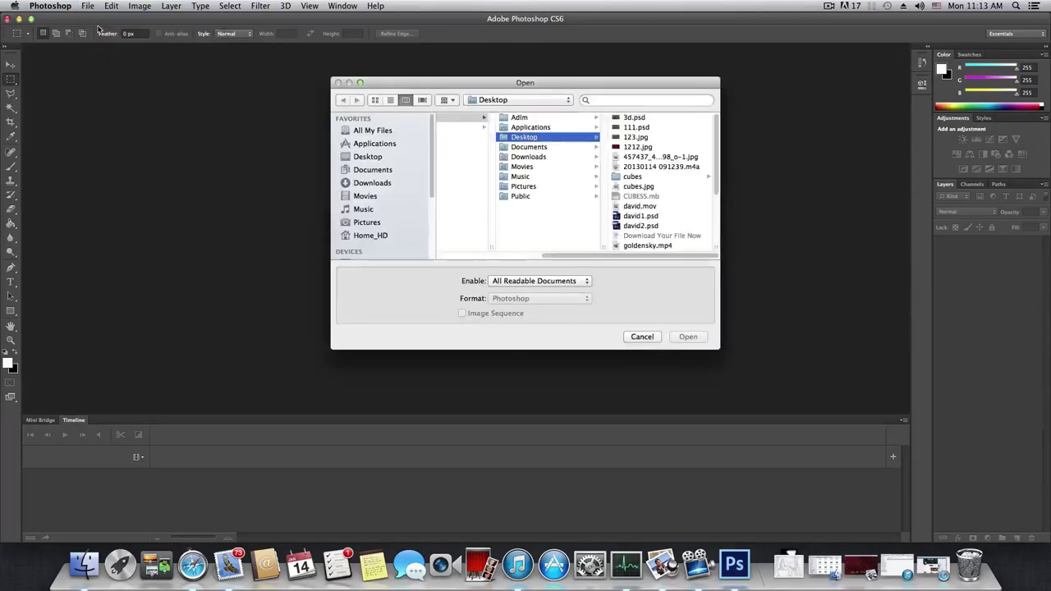
click(632, 178)
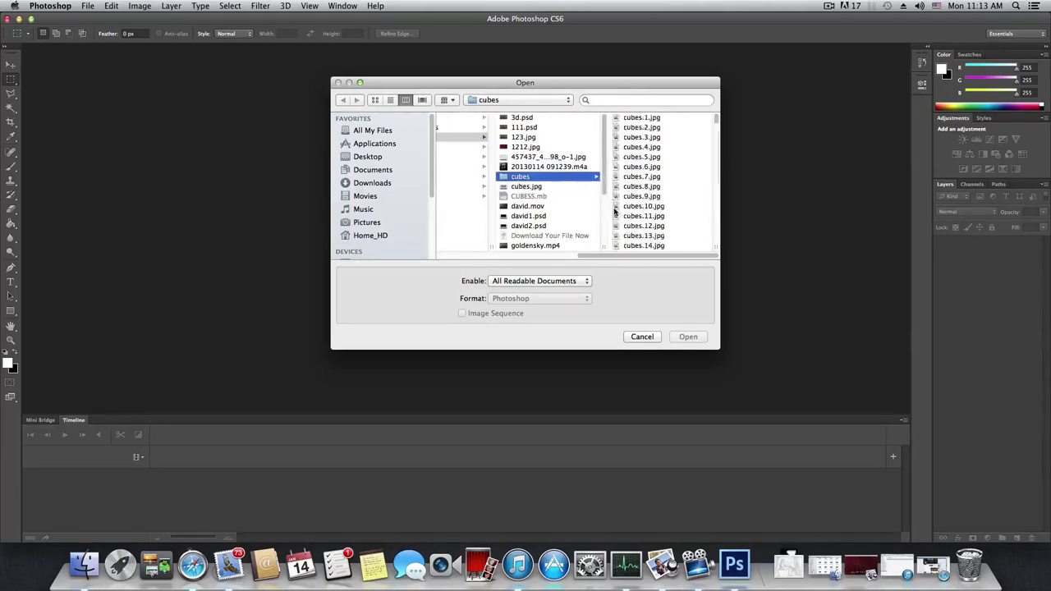
click(631, 119)
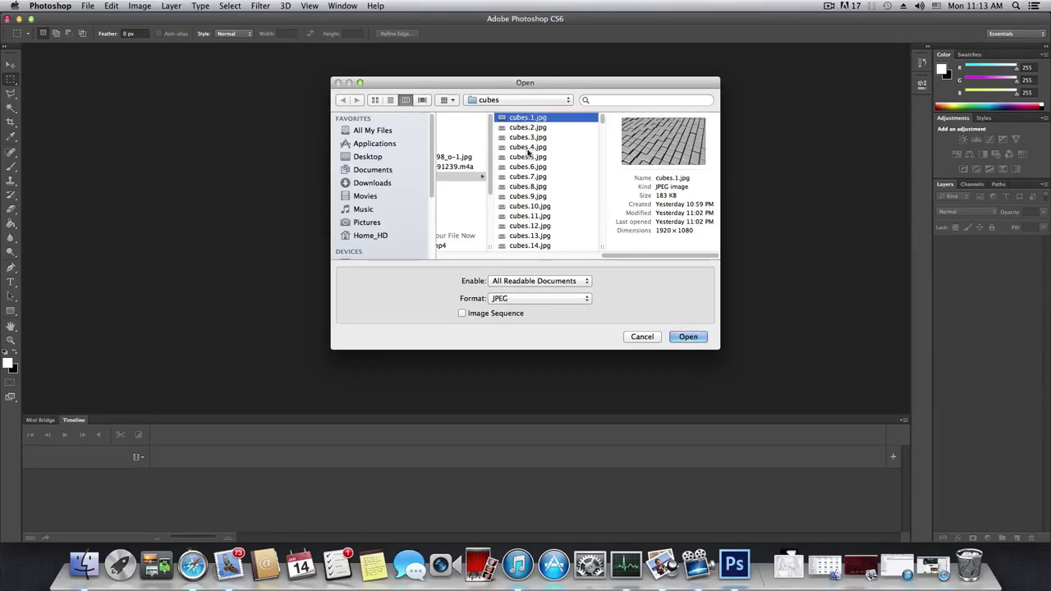
scroll(530, 176, down, 2)
scroll(529, 176, down, 20)
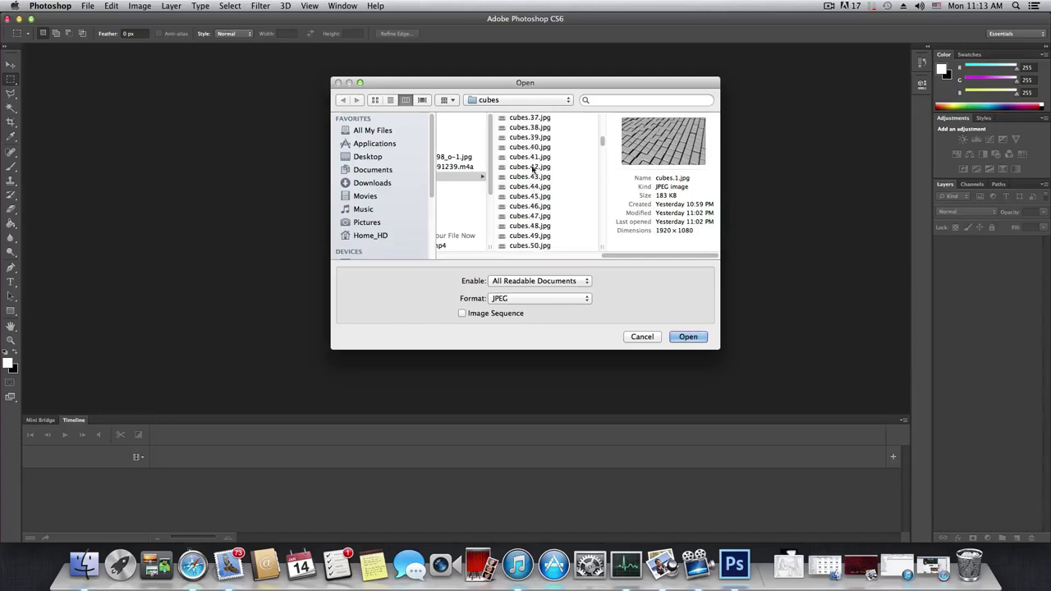
scroll(531, 182, down, 20)
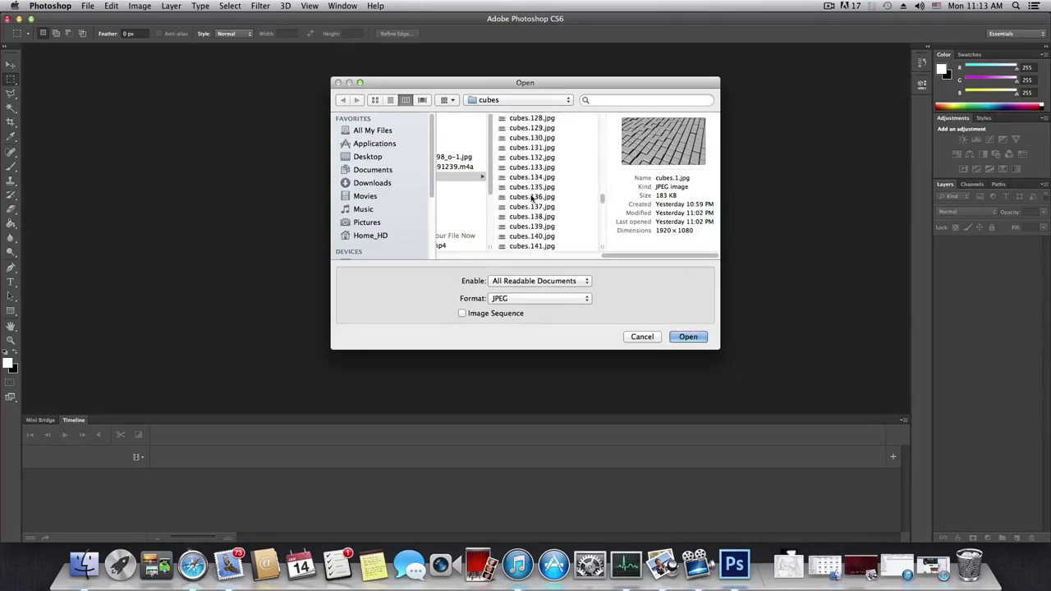
scroll(535, 201, down, 12)
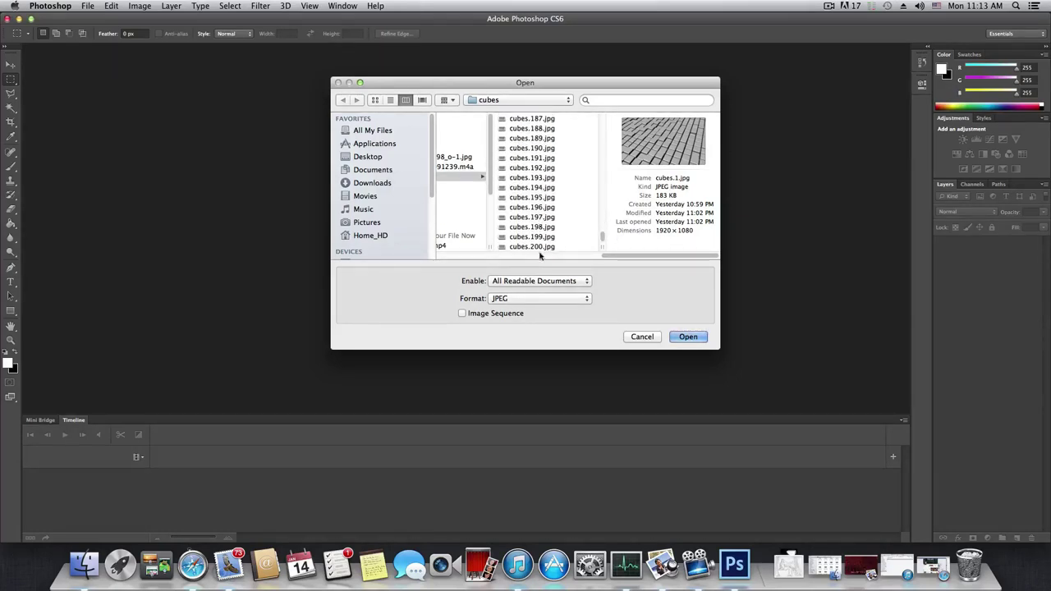
Reselect cubes.1.jpg in the Desktop/cubes folder and open it as an image sequence
scroll(537, 251, left, 10)
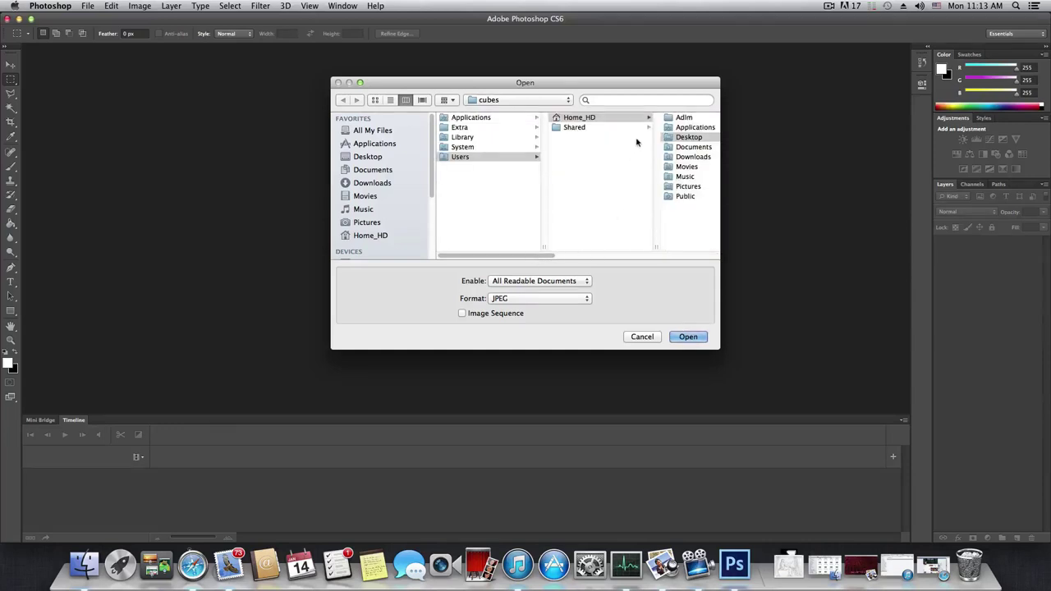
click(690, 137)
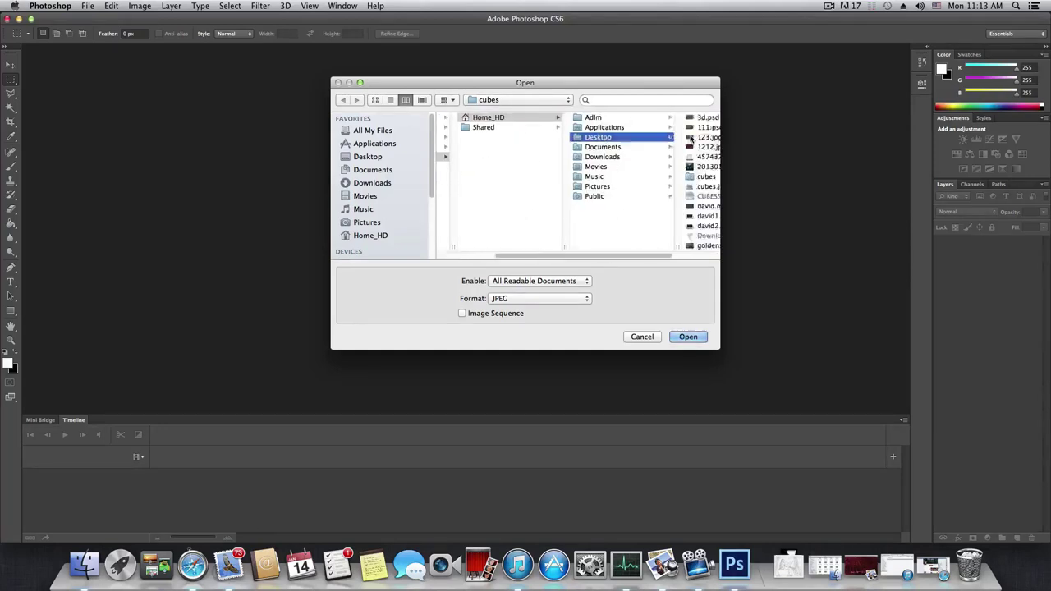
click(627, 177)
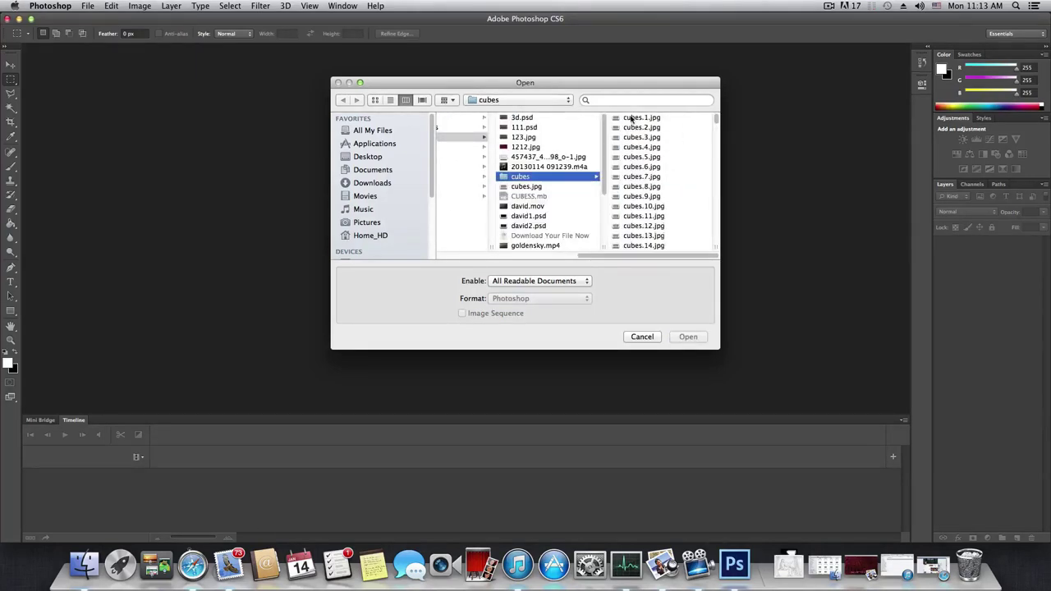
click(632, 119)
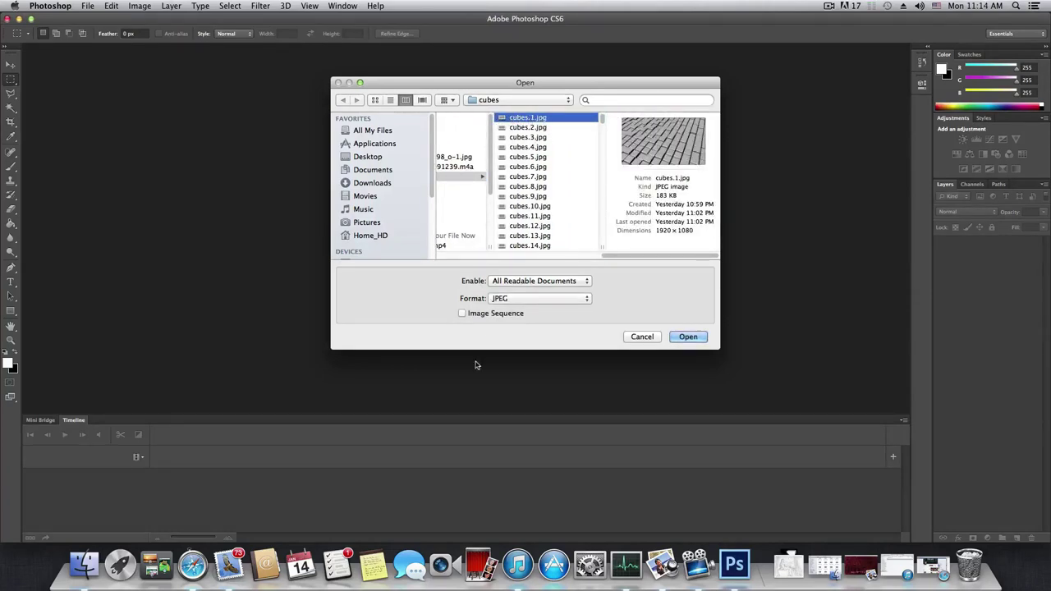
click(462, 313)
click(688, 338)
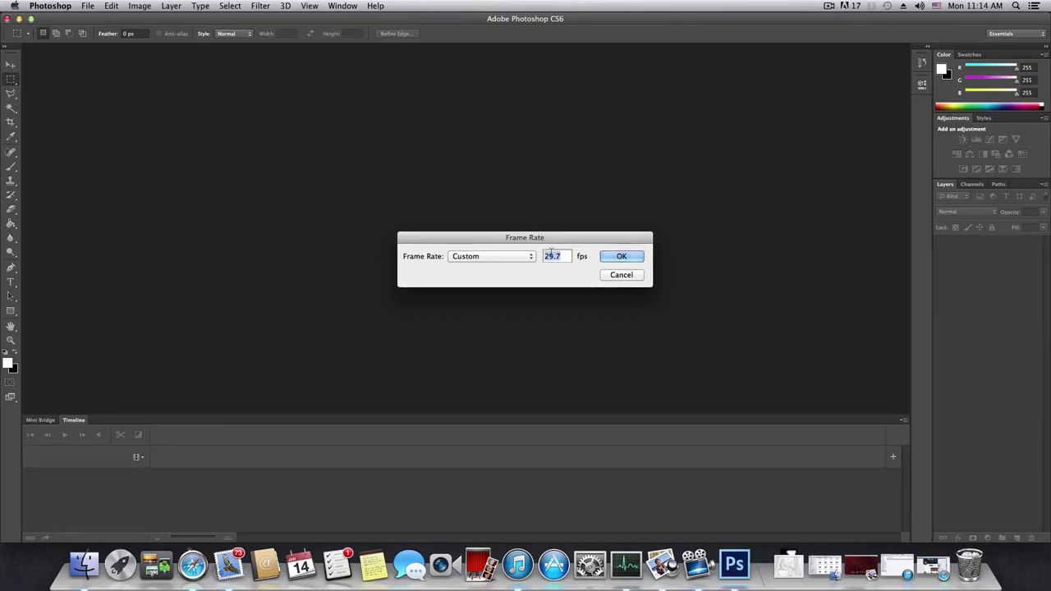
Set the image sequence's frame rate to 30 fps and accept it
click(86, 7)
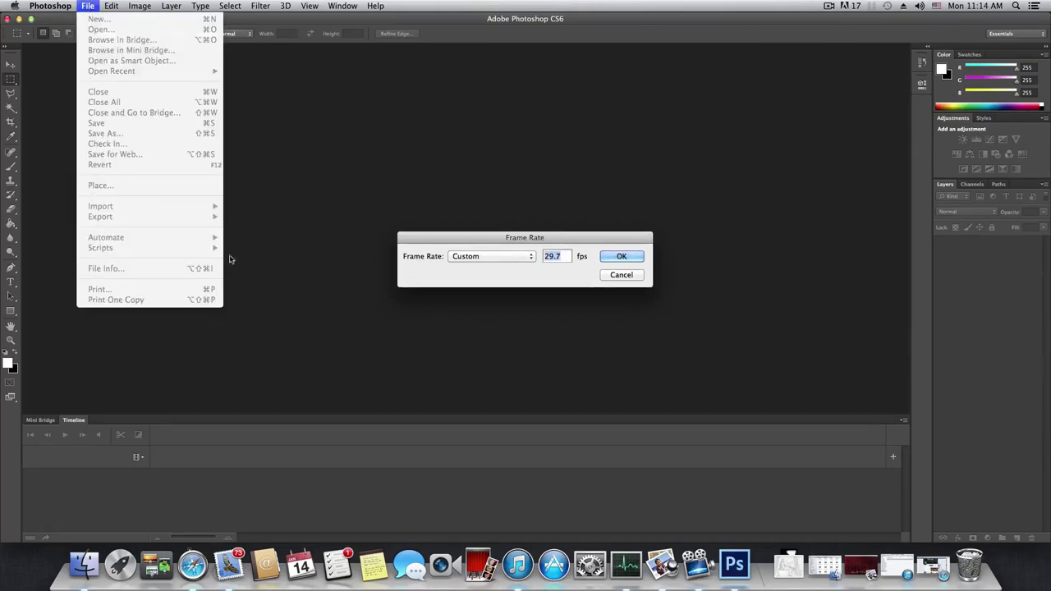
click(623, 279)
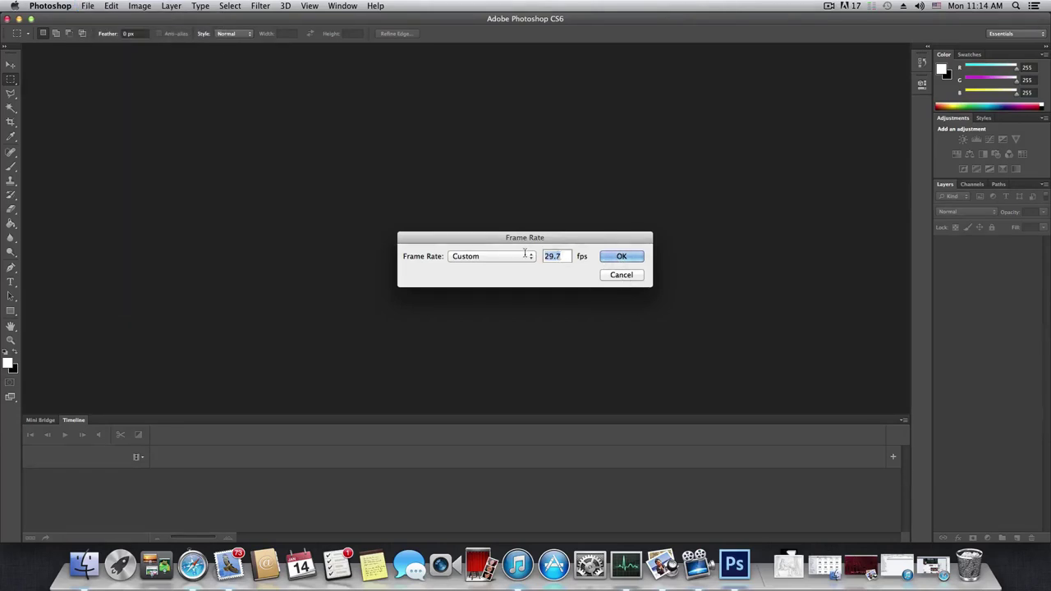
text(30)
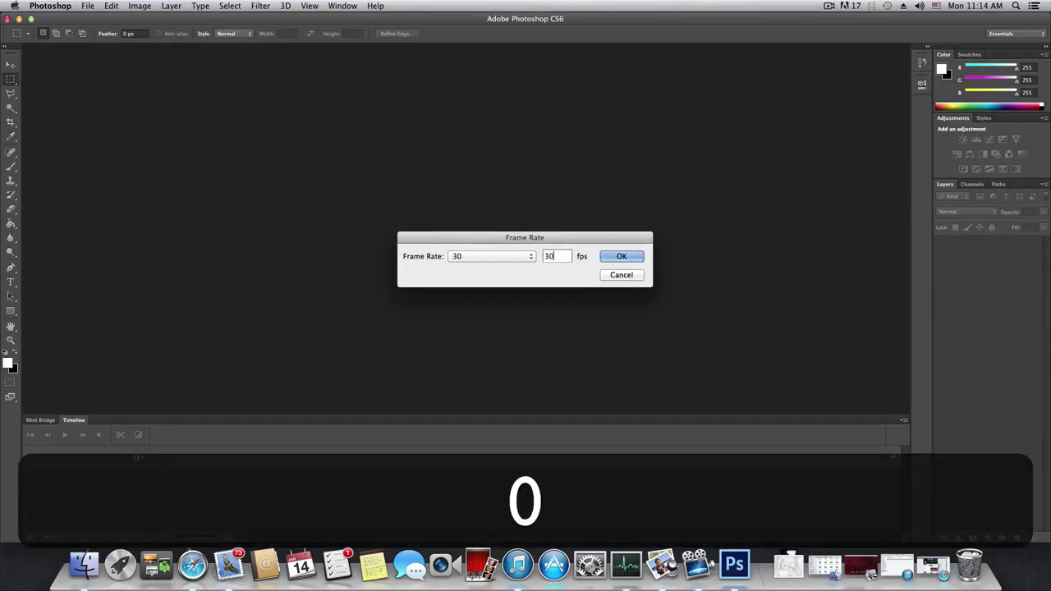
click(636, 259)
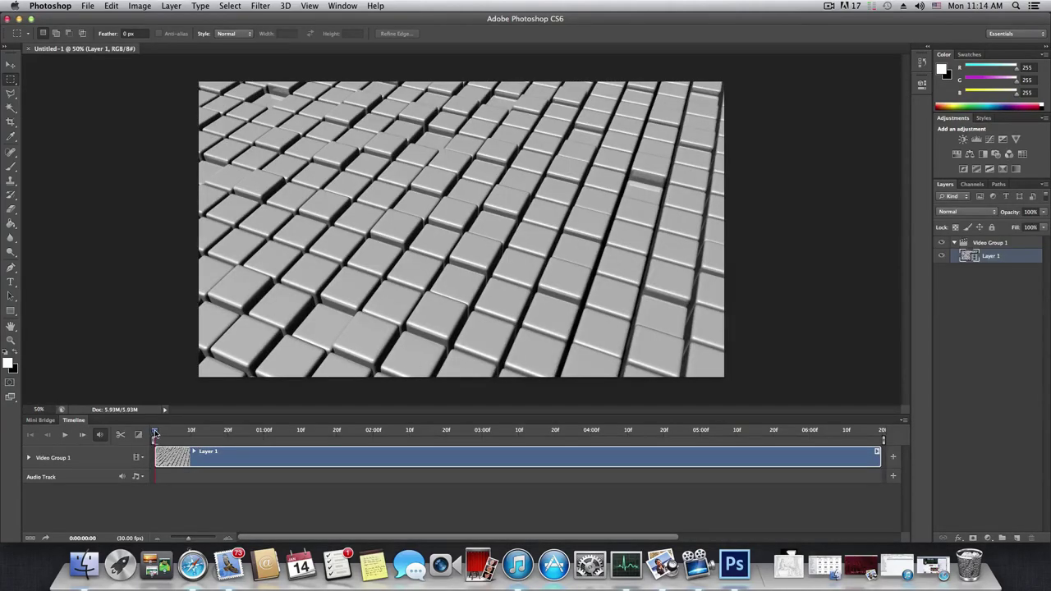
Play the imported cube animation from the start of the timeline
drag(156, 432, 137, 444)
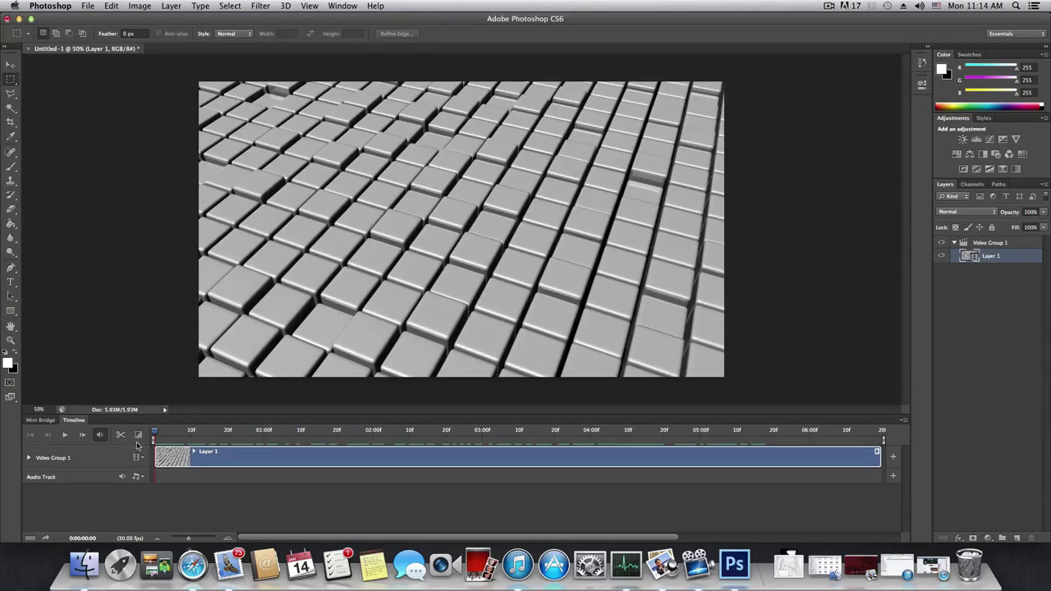
click(66, 435)
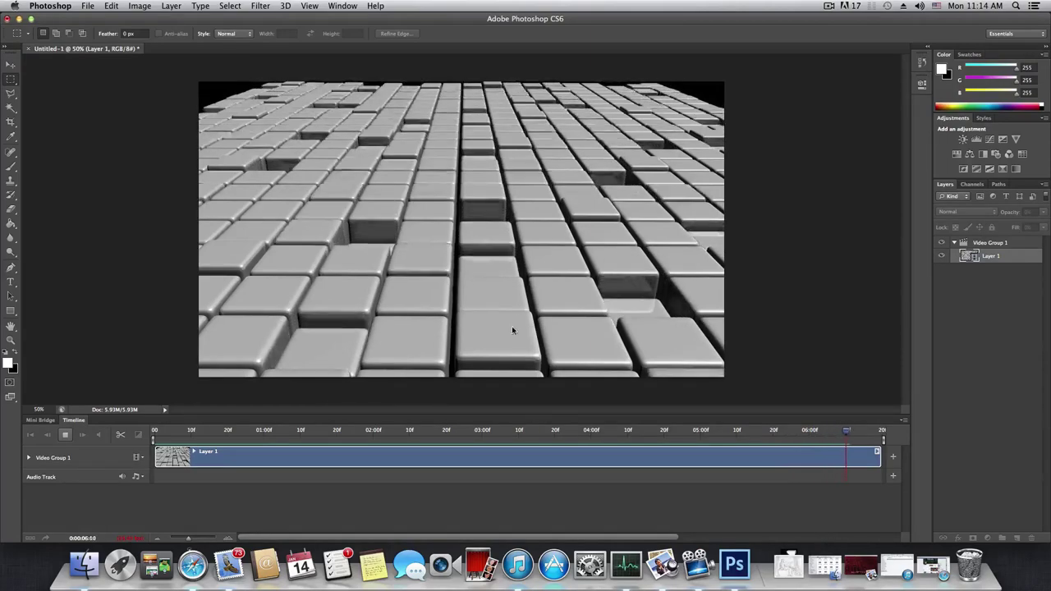
Stop the cube animation's playback and minimize the Photoshop window to reach the desktop
click(67, 435)
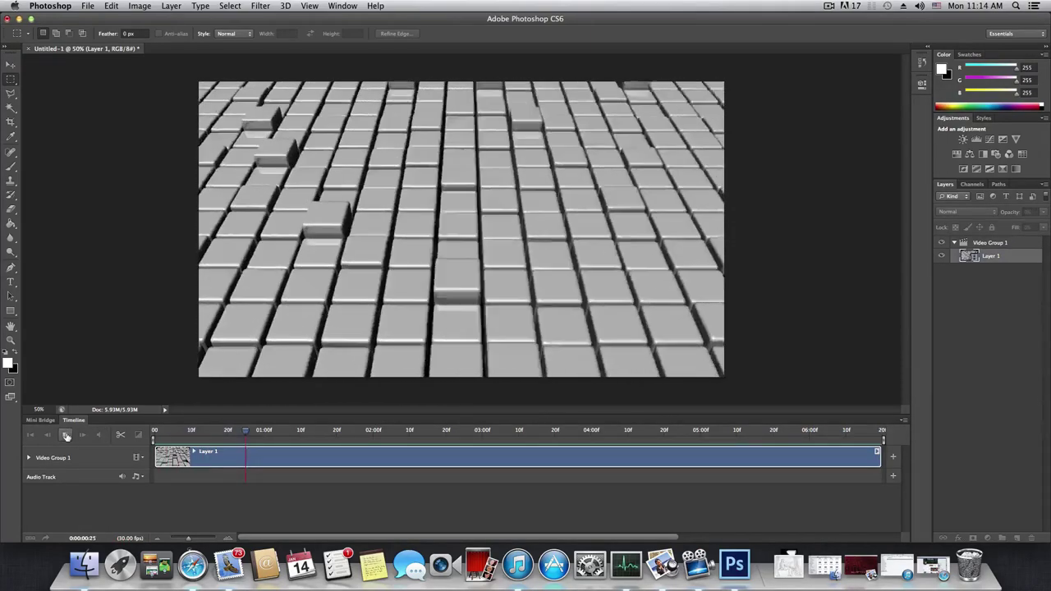
click(67, 435)
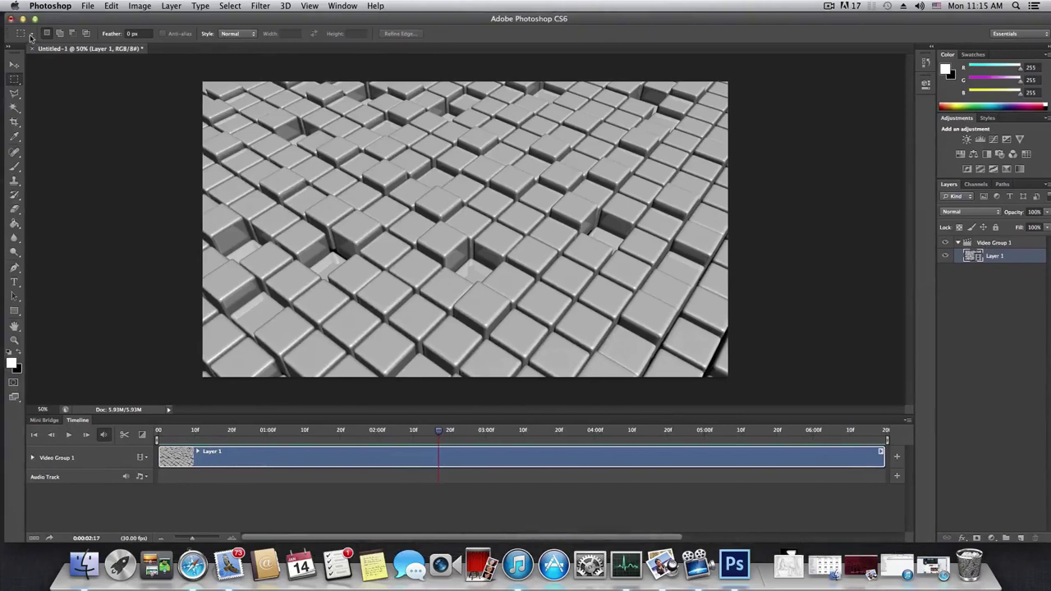
click(22, 18)
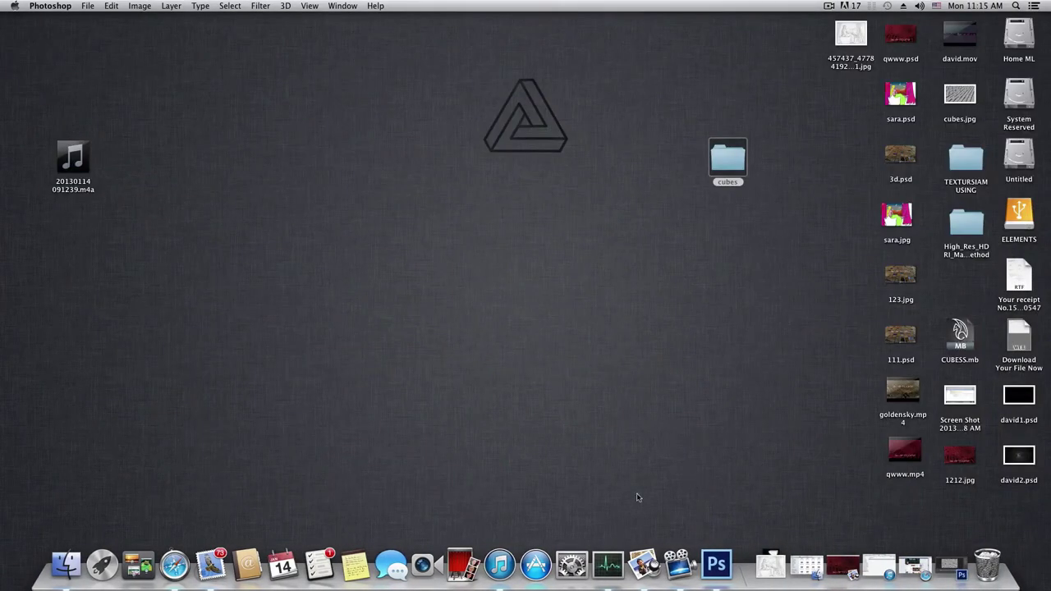
Open the TEXTURSIAMUSING folder on the desktop, browse to the cloud images, and preview Clouds_06.jpg
double_click(965, 160)
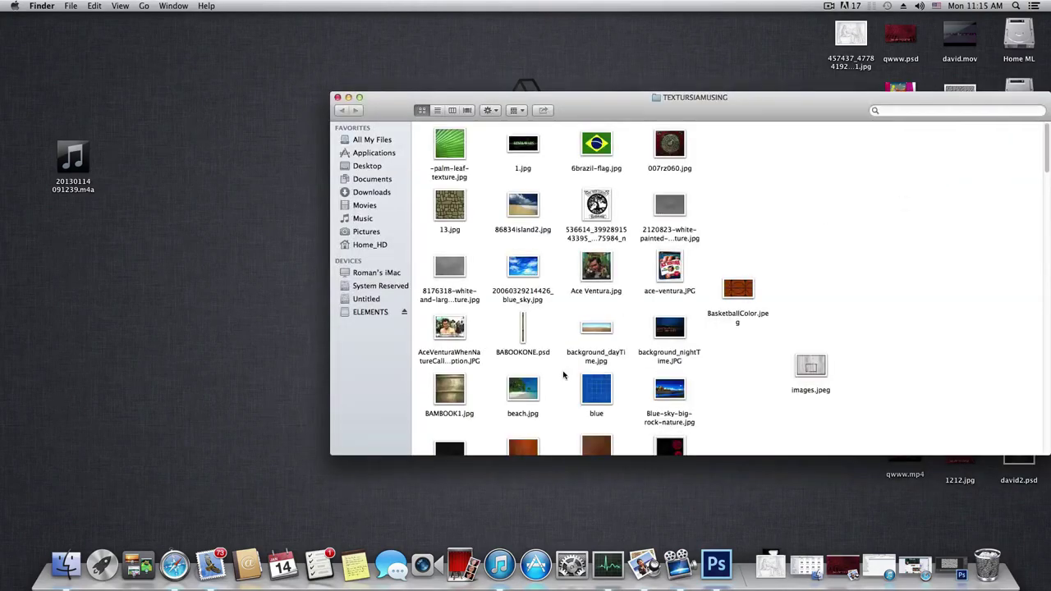
scroll(563, 377, down, 10)
scroll(561, 265, up, 2)
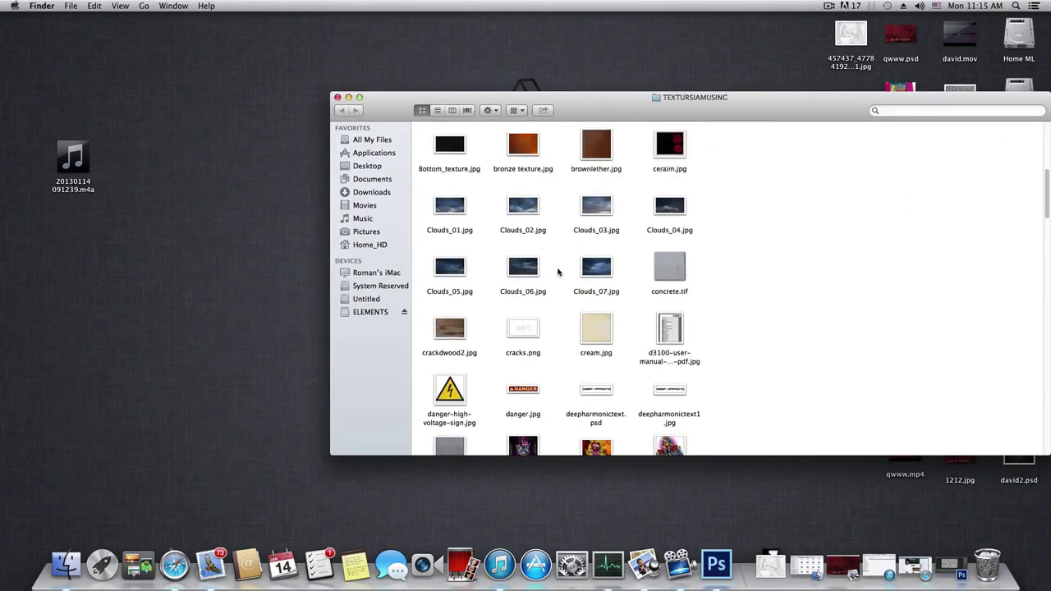
double_click(531, 268)
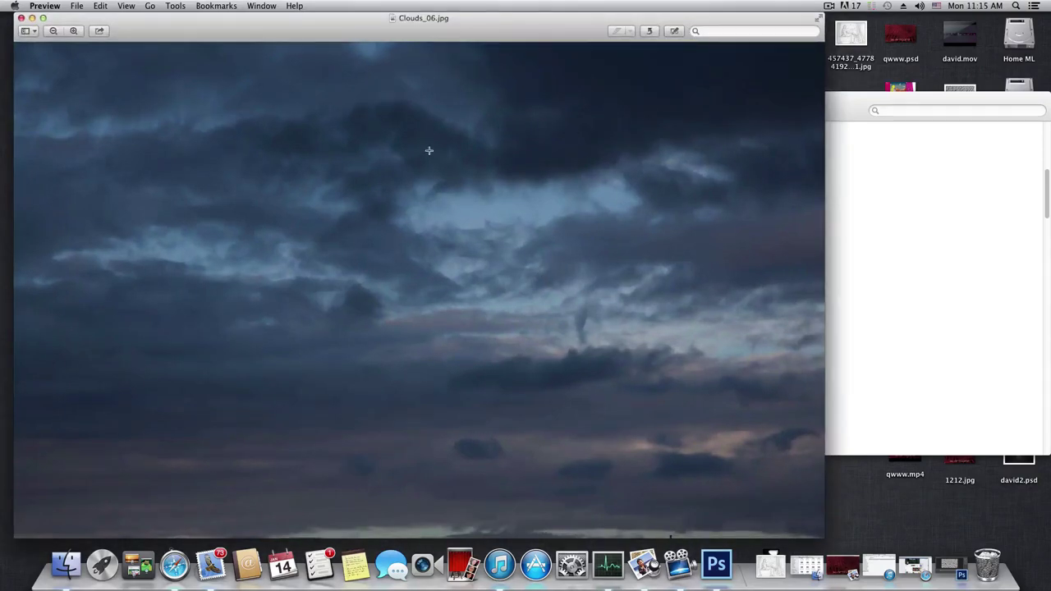
click(21, 17)
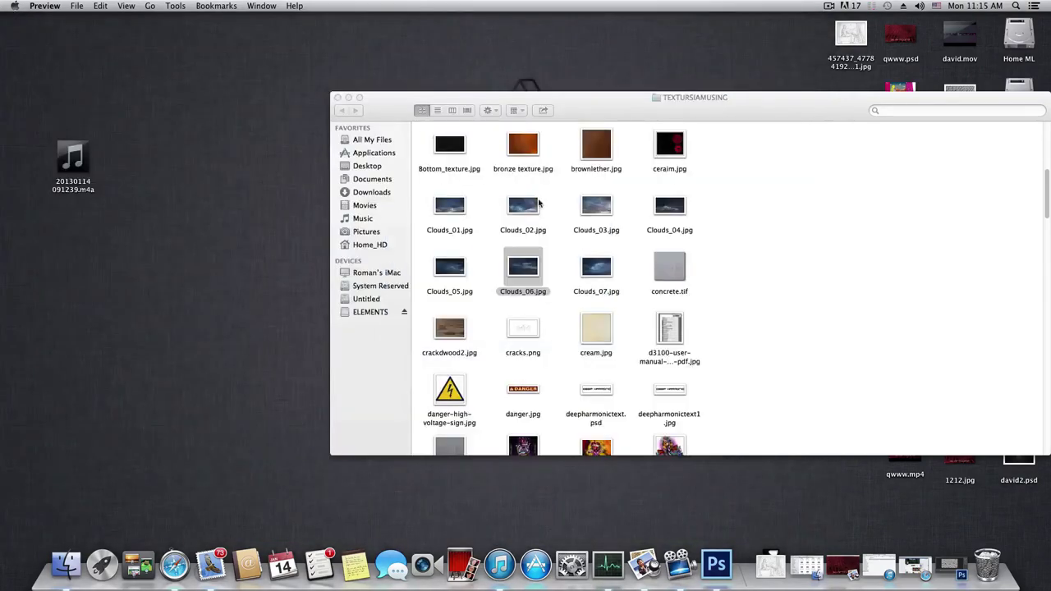
Preview Clouds_07.jpg, Clouds_01.jpg and Clouds_05.jpg one after another to compare the cloud textures
double_click(592, 261)
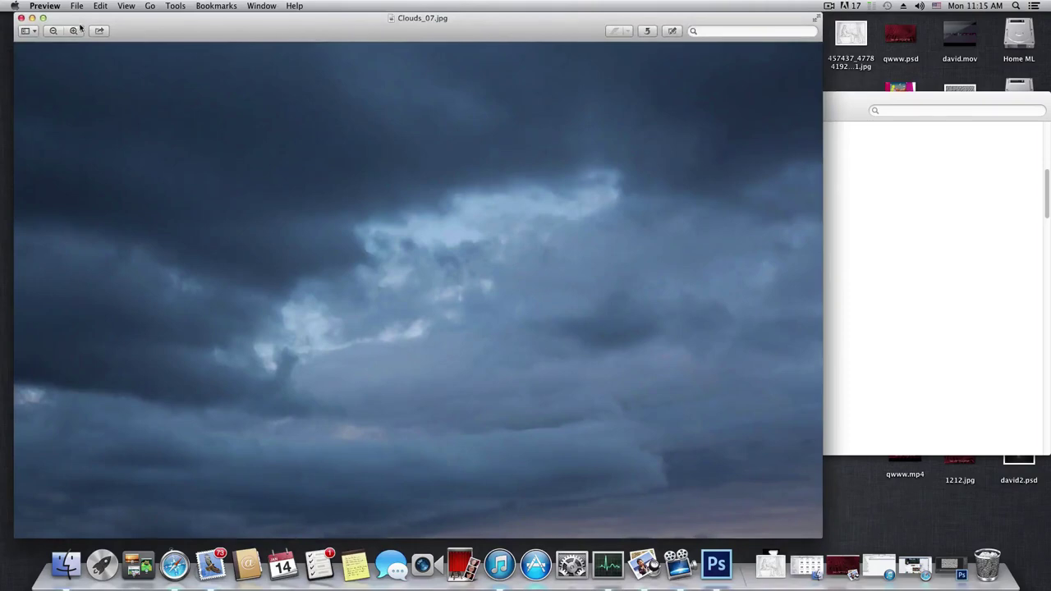
click(23, 18)
double_click(449, 205)
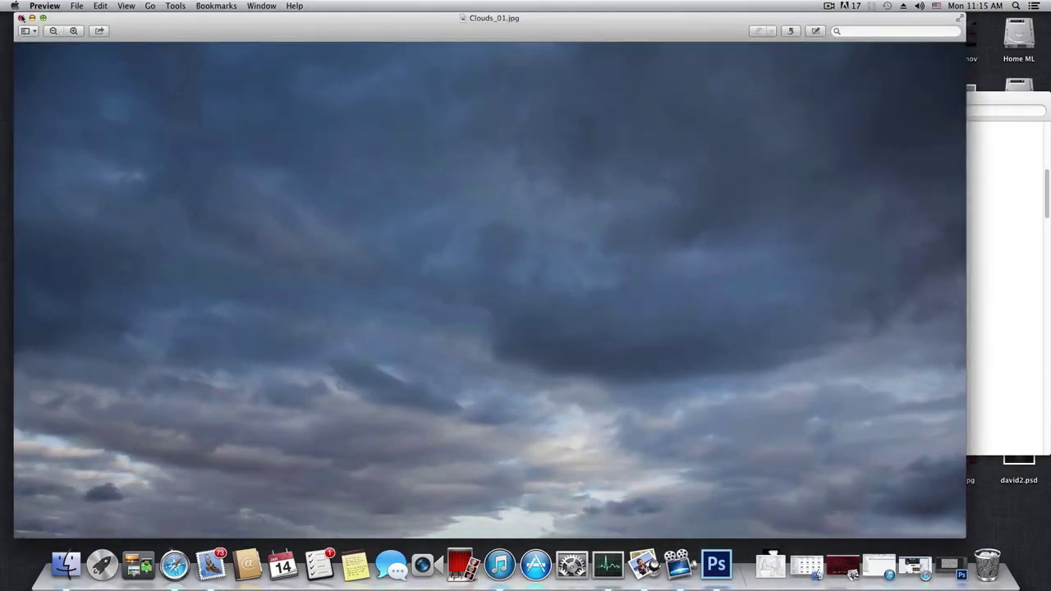
click(21, 18)
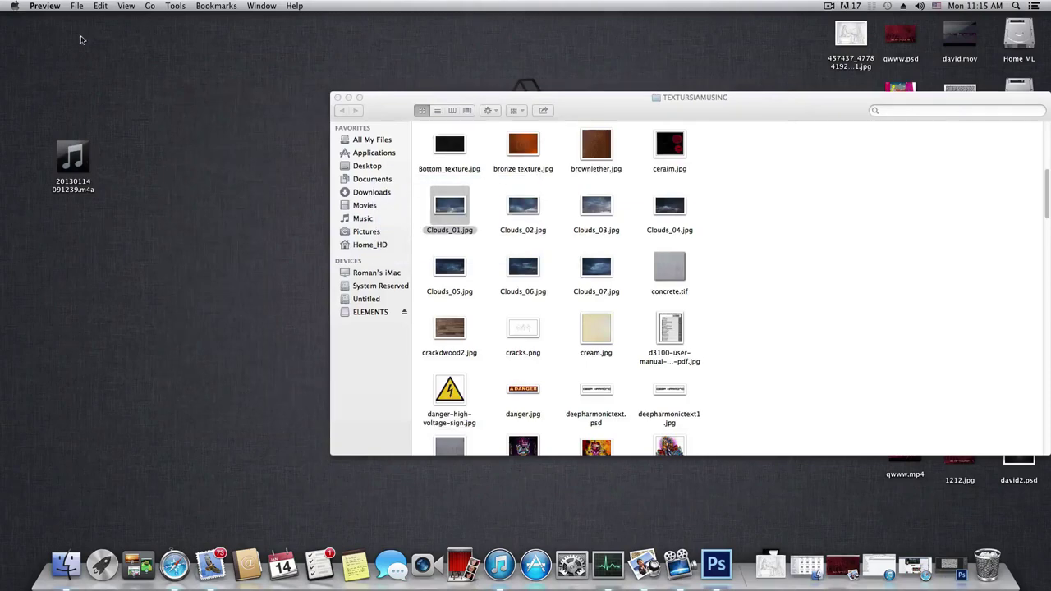
click(449, 268)
double_click(449, 268)
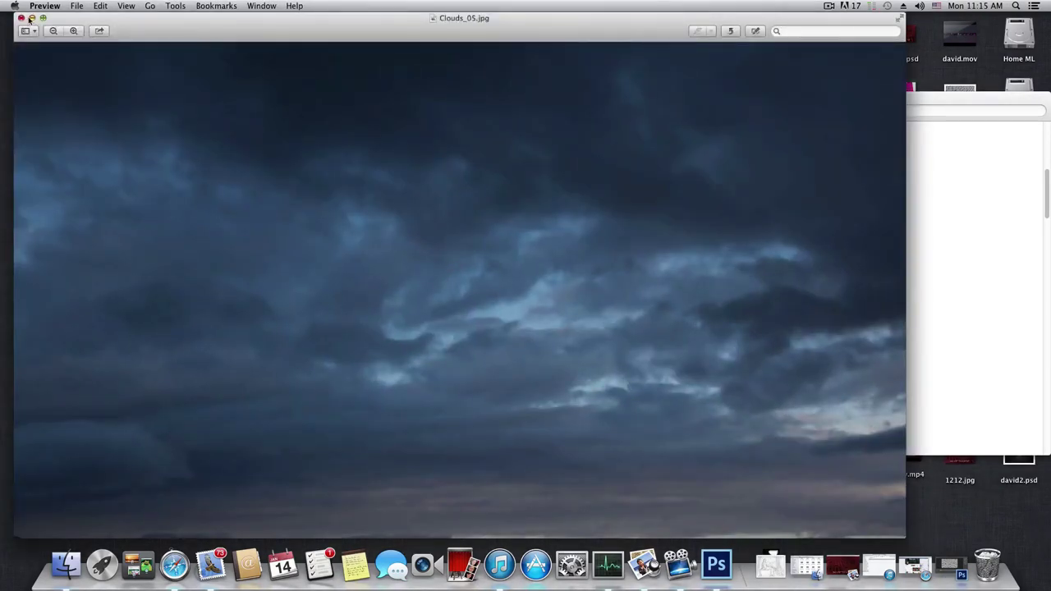
click(21, 17)
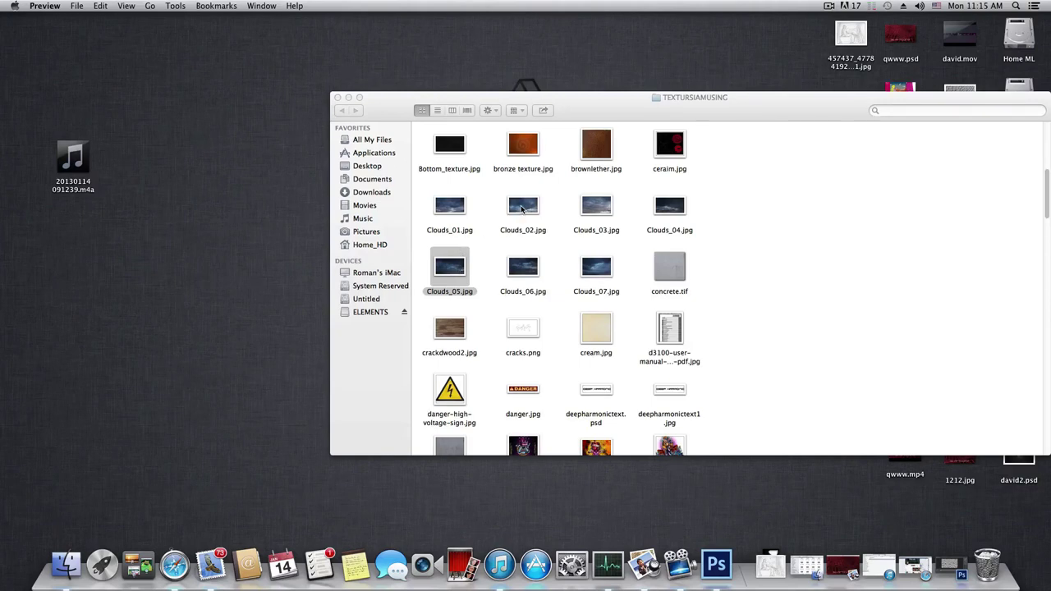
click(669, 205)
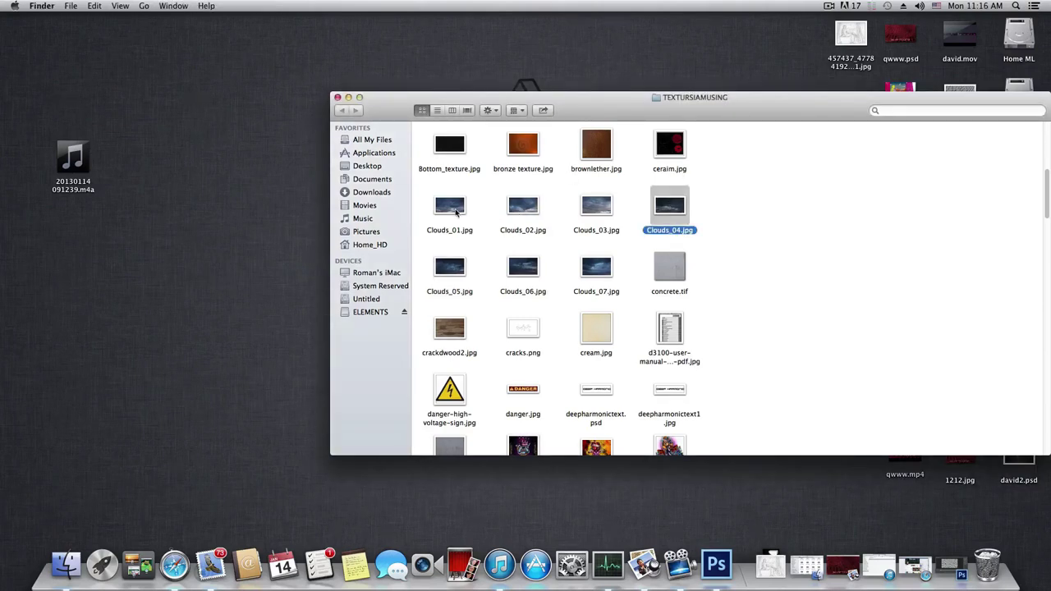
Restore Photoshop beside the TEXTURSIAMUSING folder and place Clouds_01.jpg into the cube animation document
click(950, 565)
drag(651, 21, 135, 28)
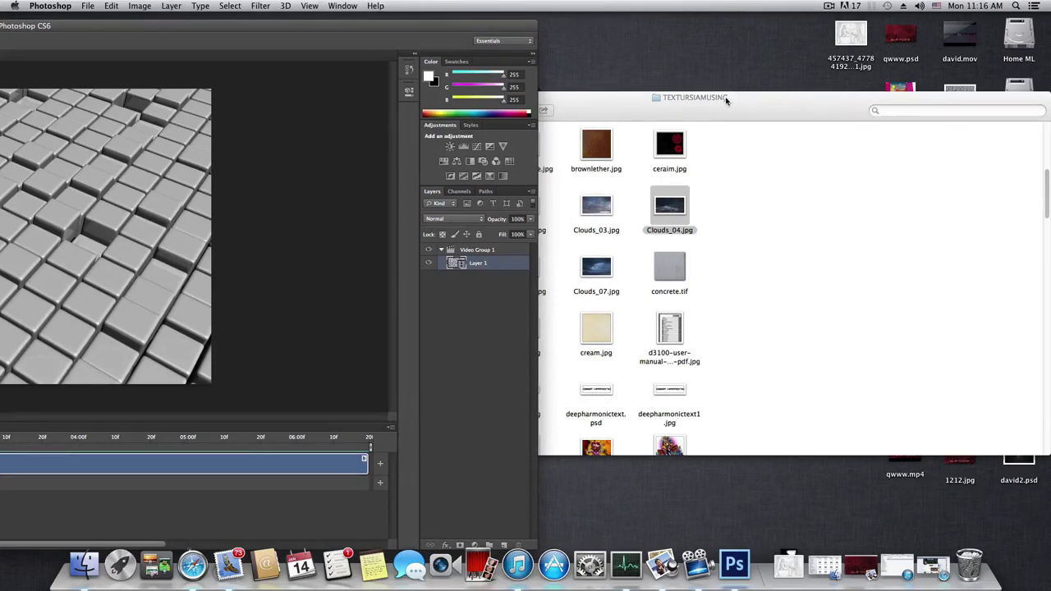
drag(727, 103, 898, 99)
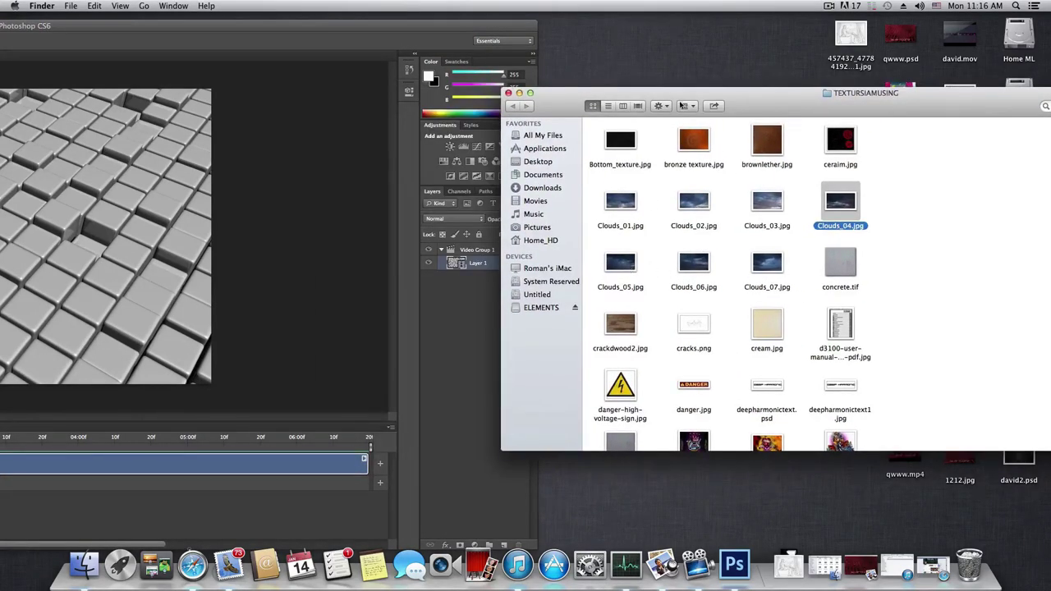
drag(683, 103, 781, 87)
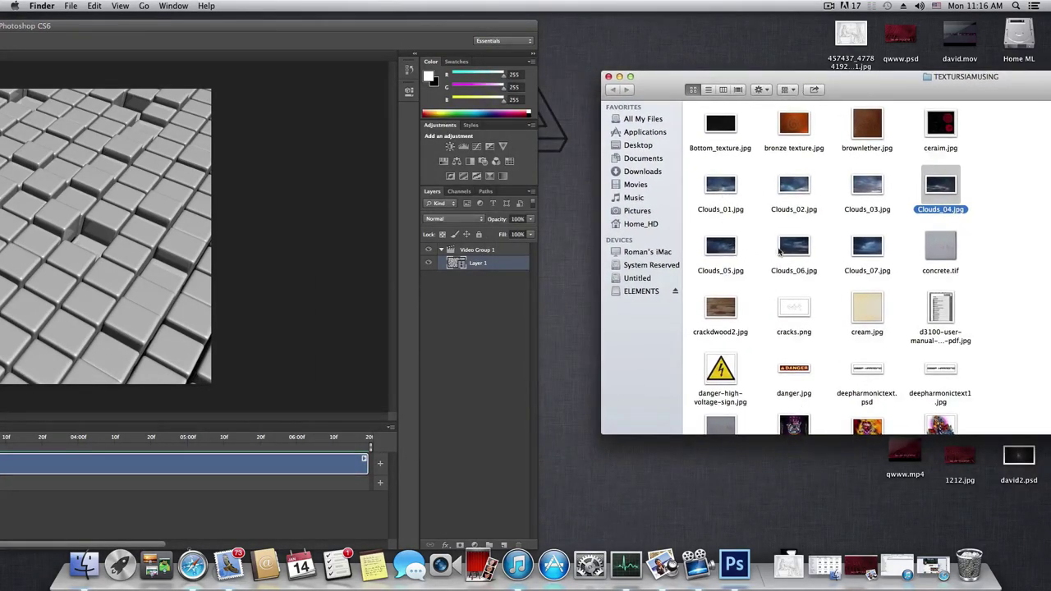
drag(723, 188, 97, 256)
drag(180, 31, 698, 21)
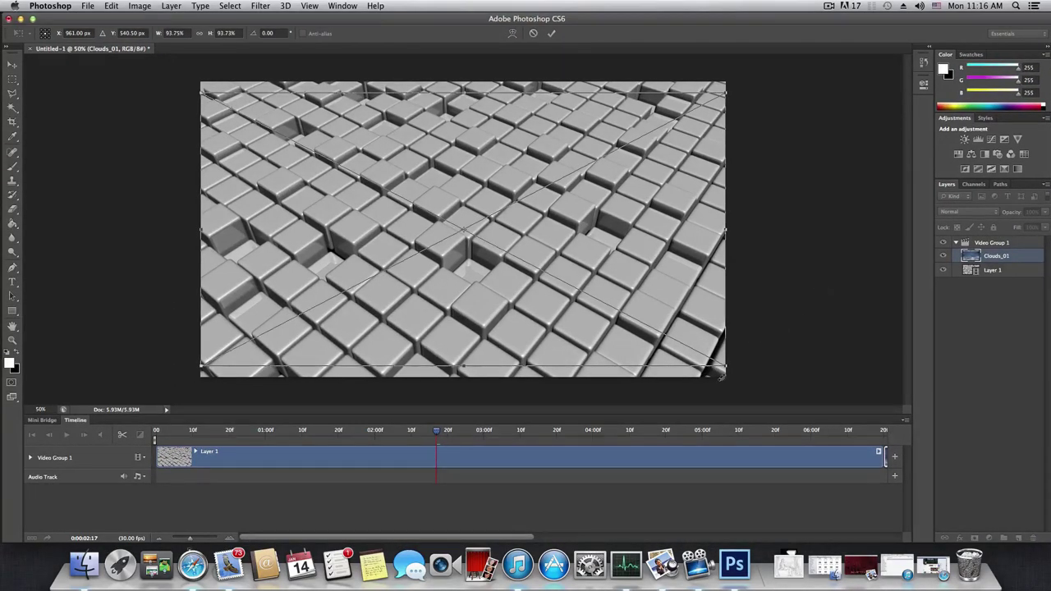
Stretch the placed Clouds_01 image to the canvas's upper and lower edges, about 101% high, and commit the transform
drag(727, 369, 726, 377)
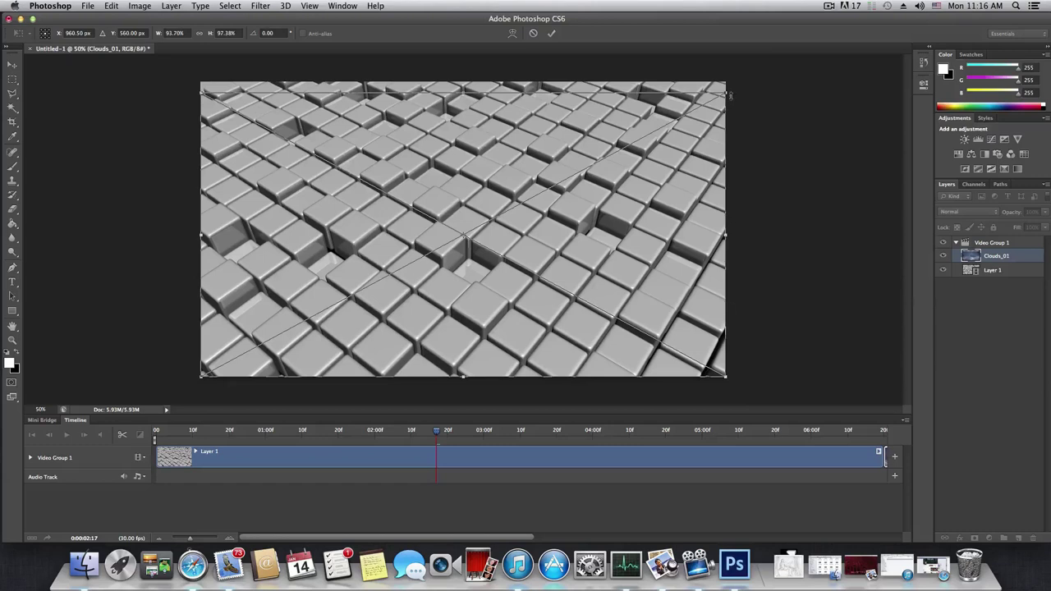
drag(730, 95, 726, 83)
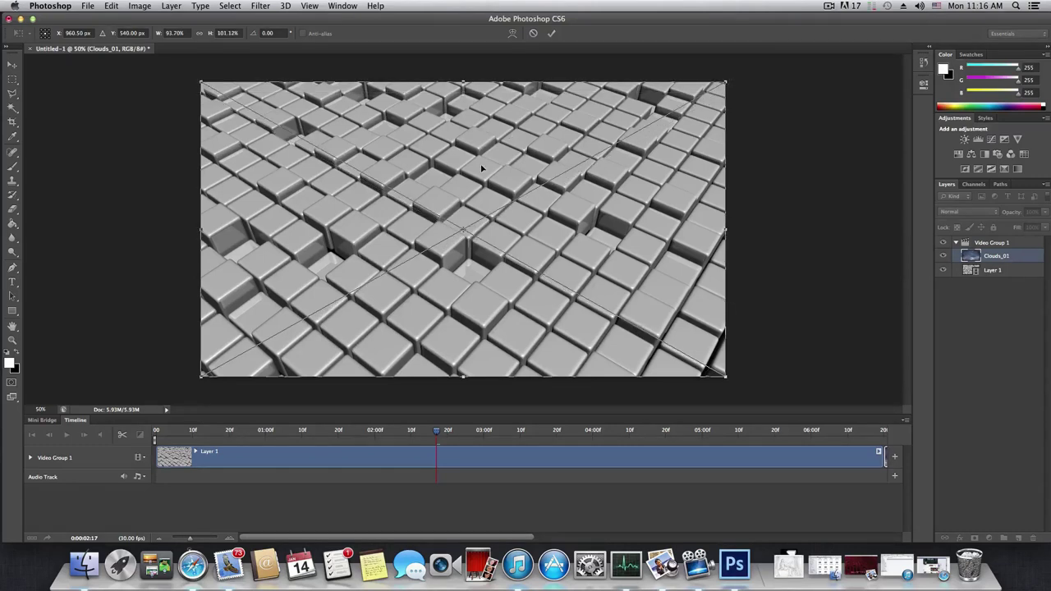
click(551, 33)
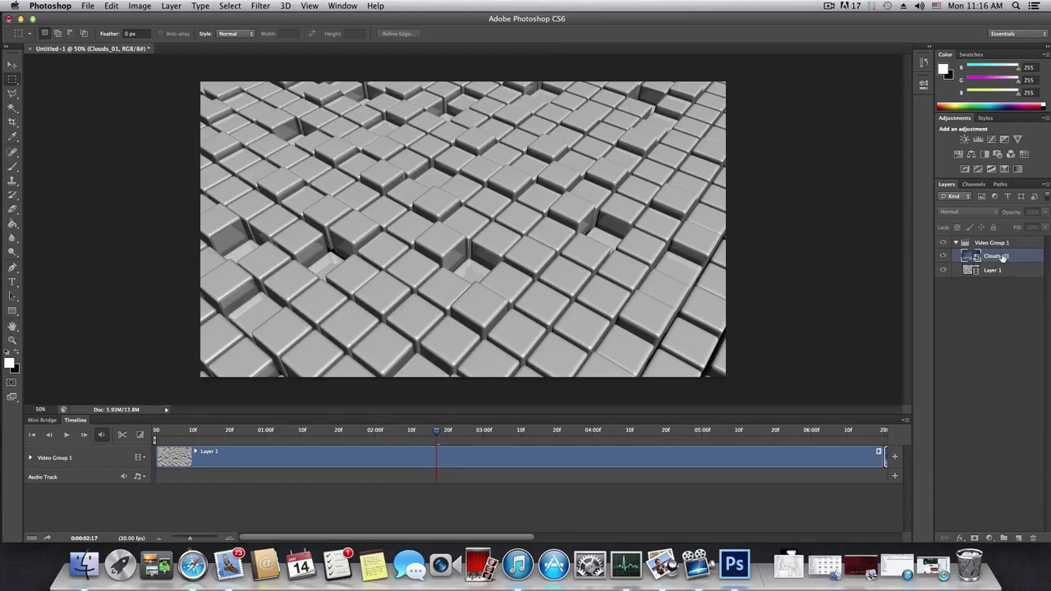
Move the Clouds_01 layer out of and above Video Group 1, then rasterize it
drag(1003, 257, 1003, 256)
drag(983, 237, 985, 240)
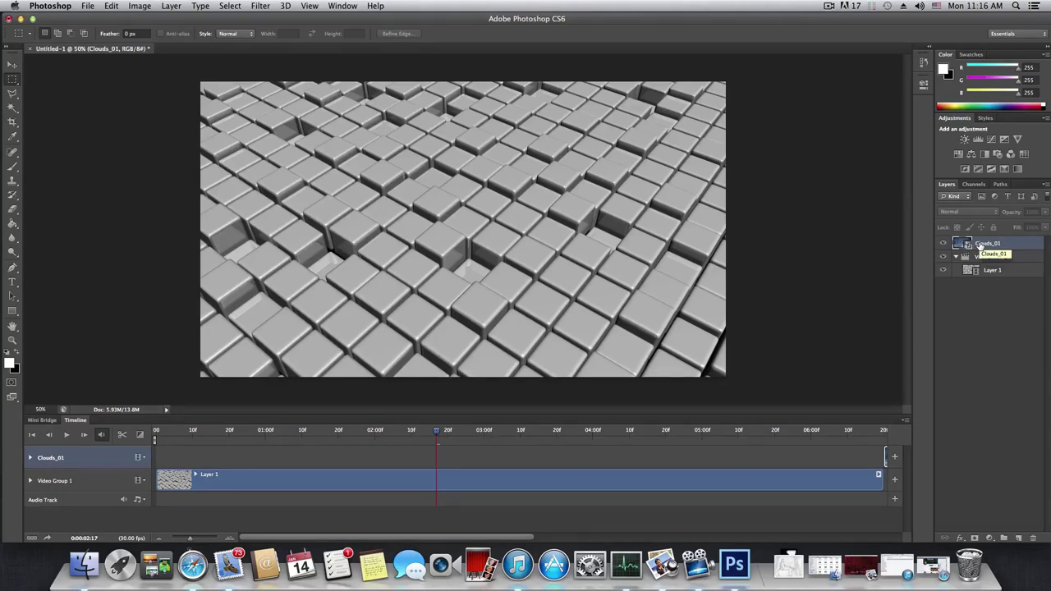
right_click(979, 247)
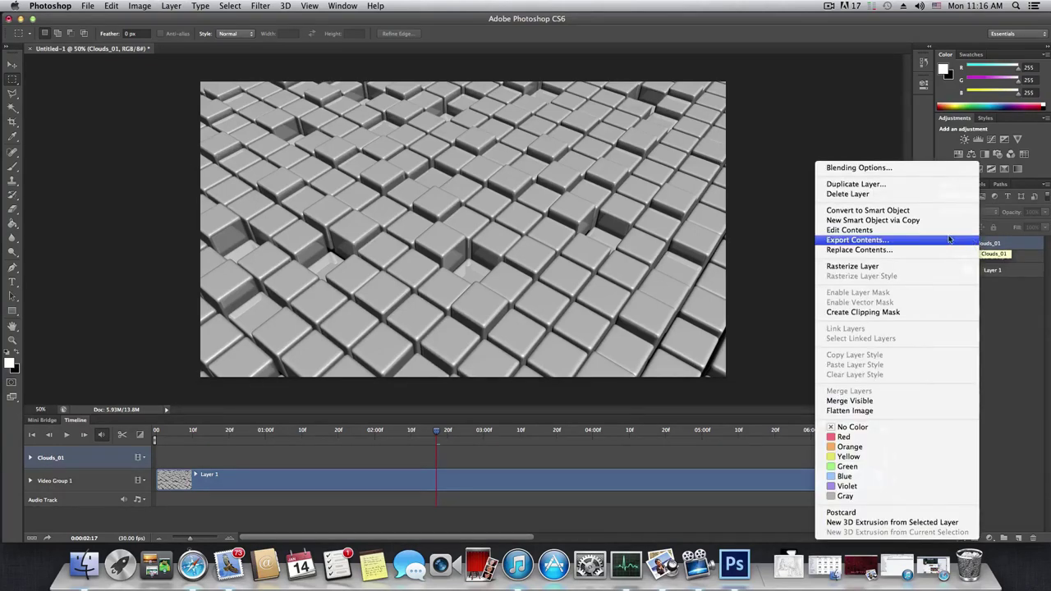
click(840, 267)
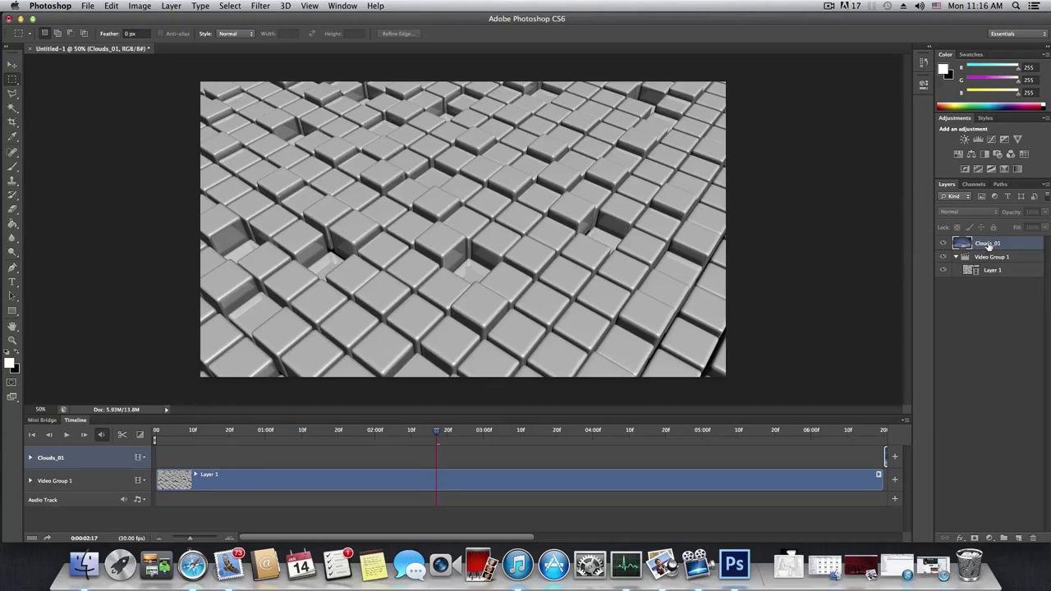
Move Clouds_01 back into Video Group 1 above Layer 1 and return the timeline to its first frame
drag(988, 246, 992, 263)
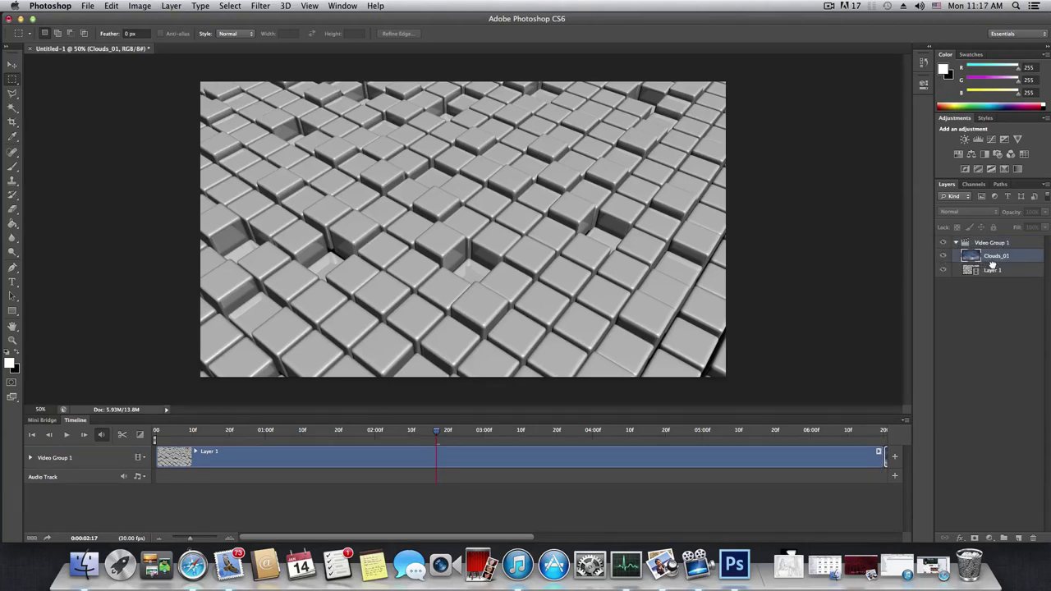
click(402, 520)
click(32, 434)
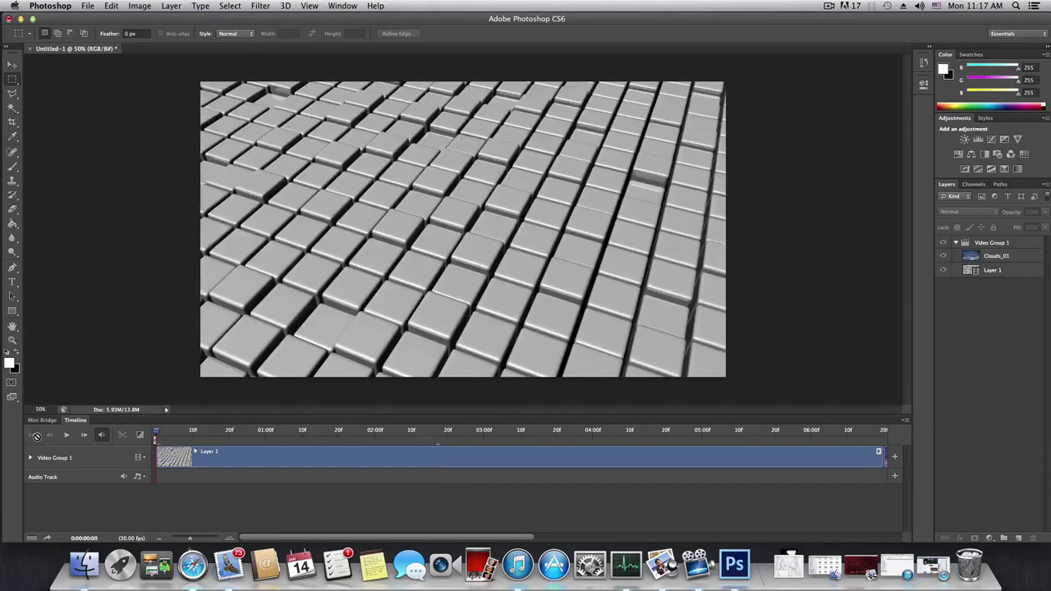
Set the Clouds_01 layer's blend mode to Difference in its blending options and accept it
click(959, 260)
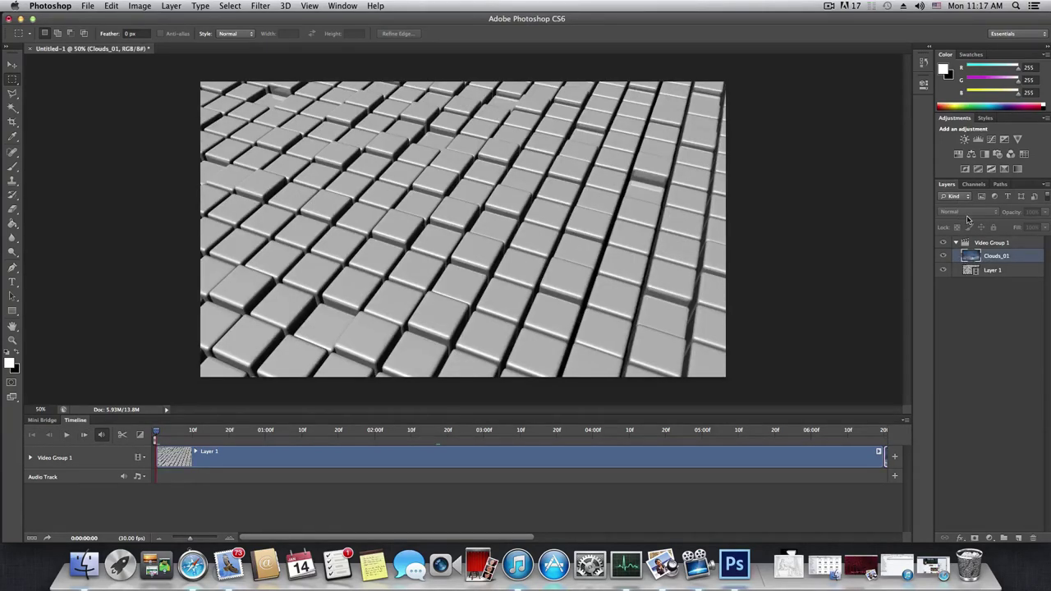
double_click(974, 261)
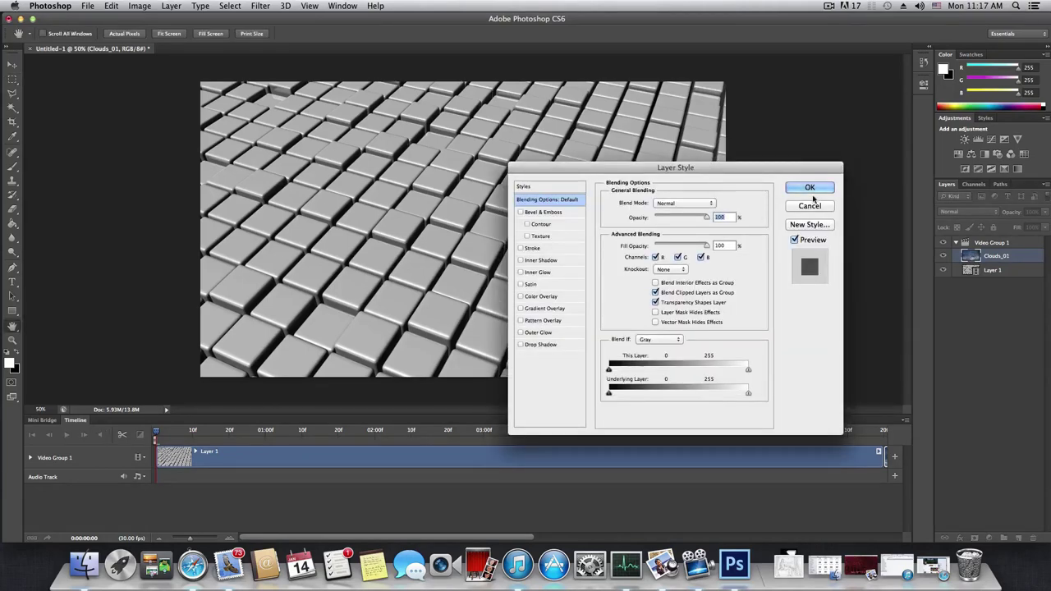
click(812, 184)
right_click(977, 255)
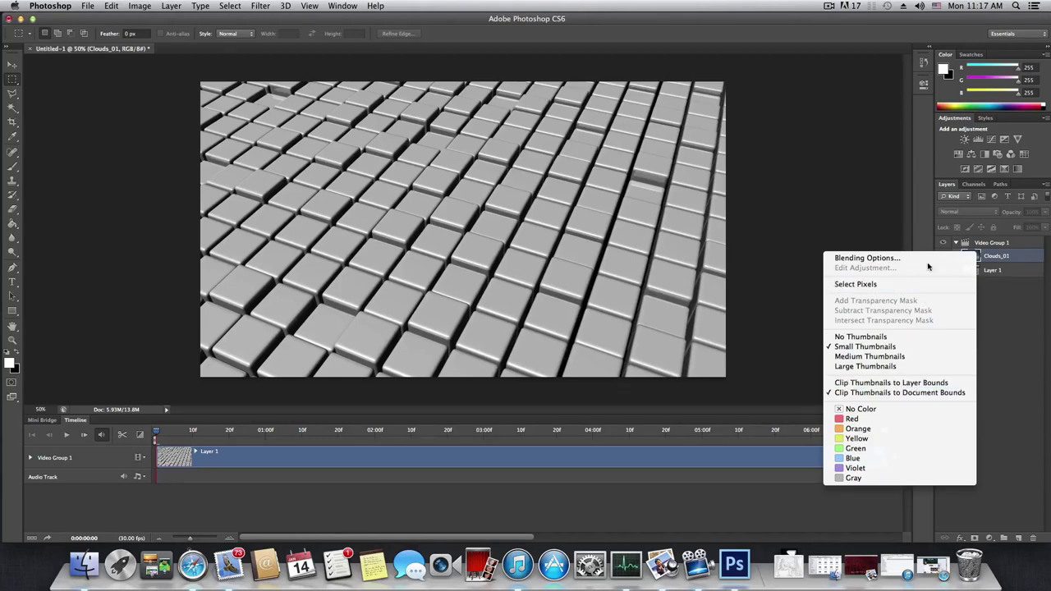
click(897, 259)
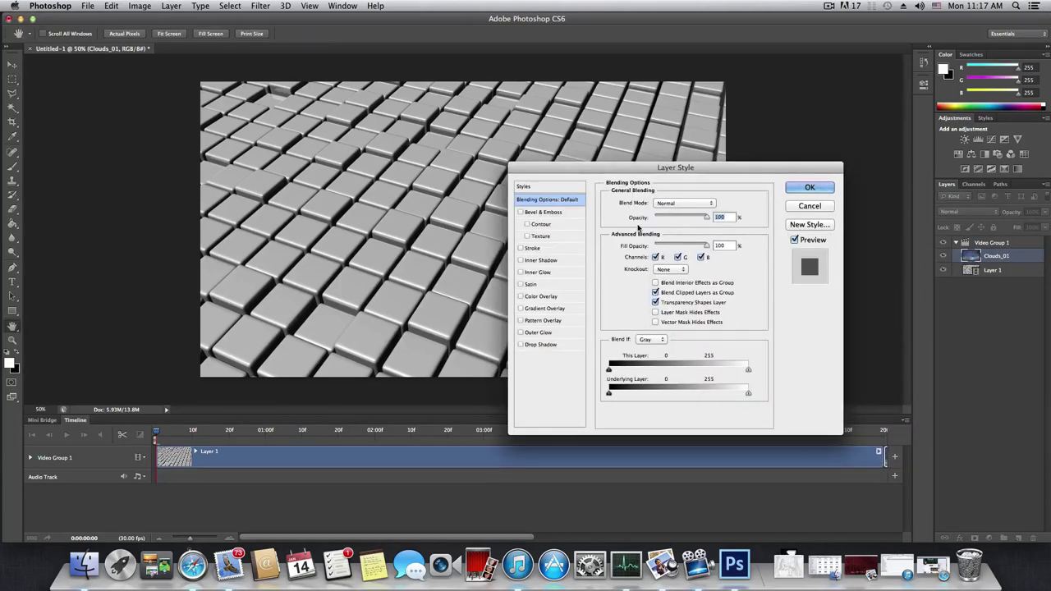
click(698, 204)
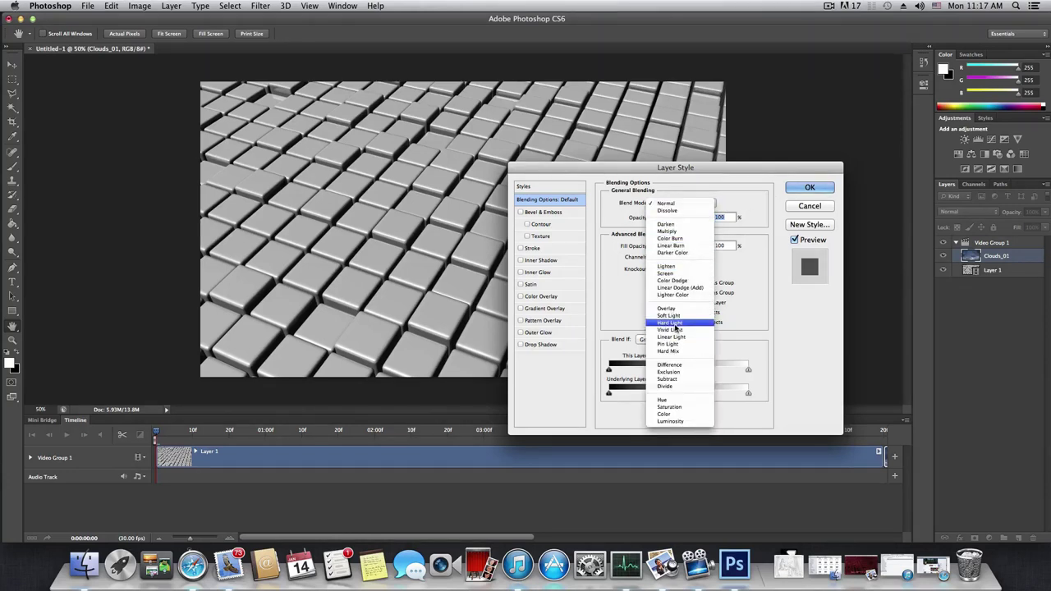
click(678, 364)
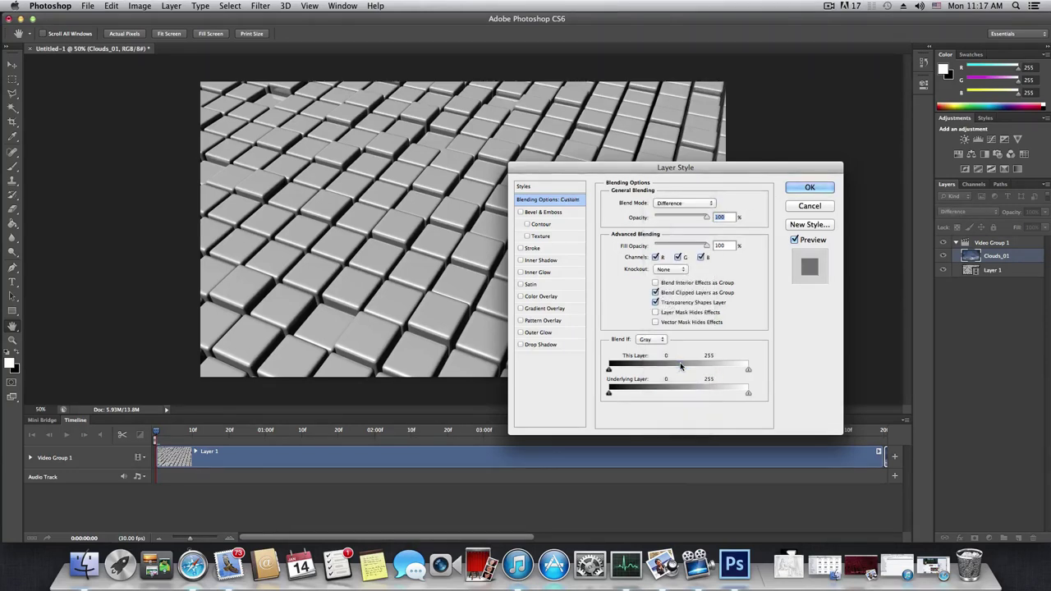
click(810, 188)
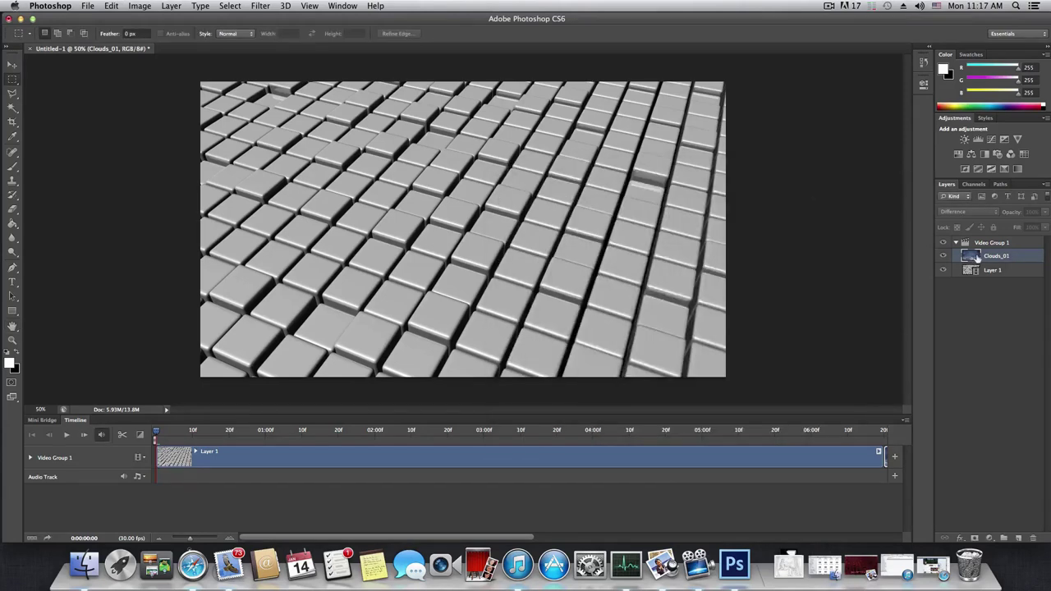
Delete the Clouds_01 layer from Video Group 1
mouse_move(977, 257)
mouse_down()
mouse_move(986, 281)
mouse_move(993, 257)
mouse_up()
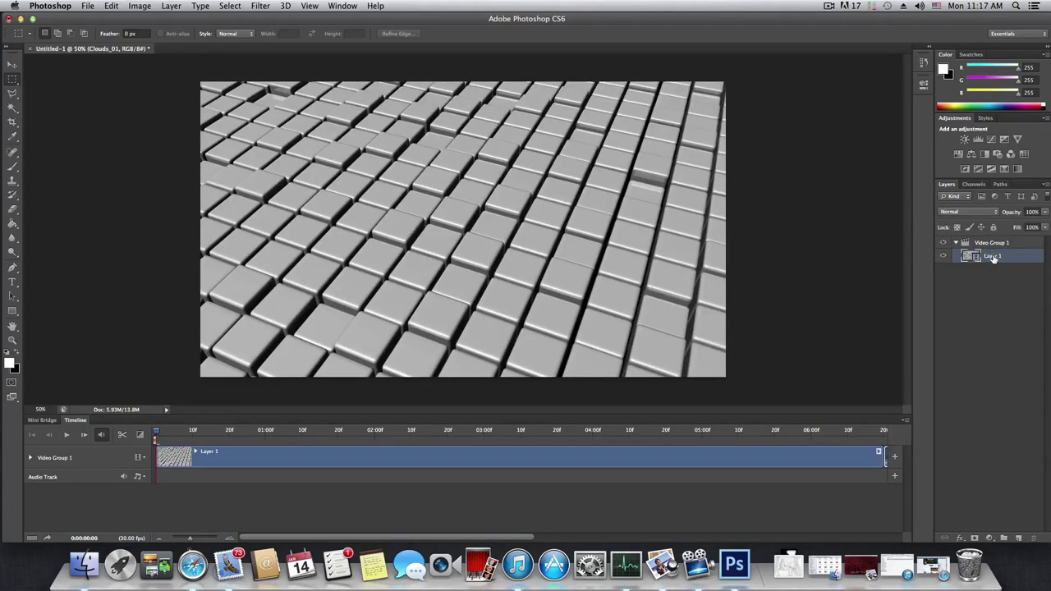
key(BackSpace)
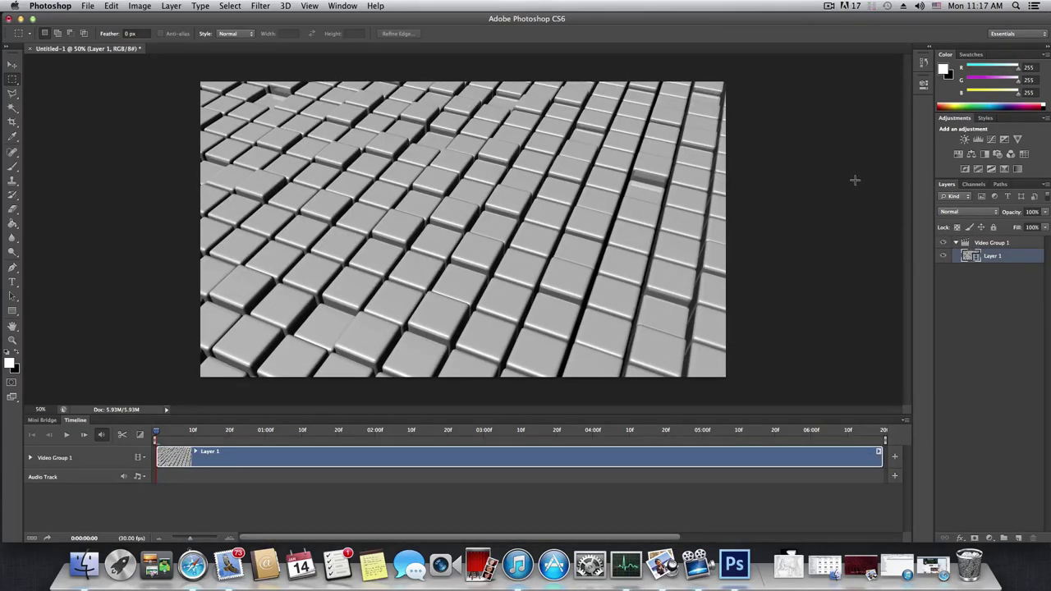
Open the Clouds_05.jpg image from the TEXTURSIAMUSING folder on the desktop
click(86, 6)
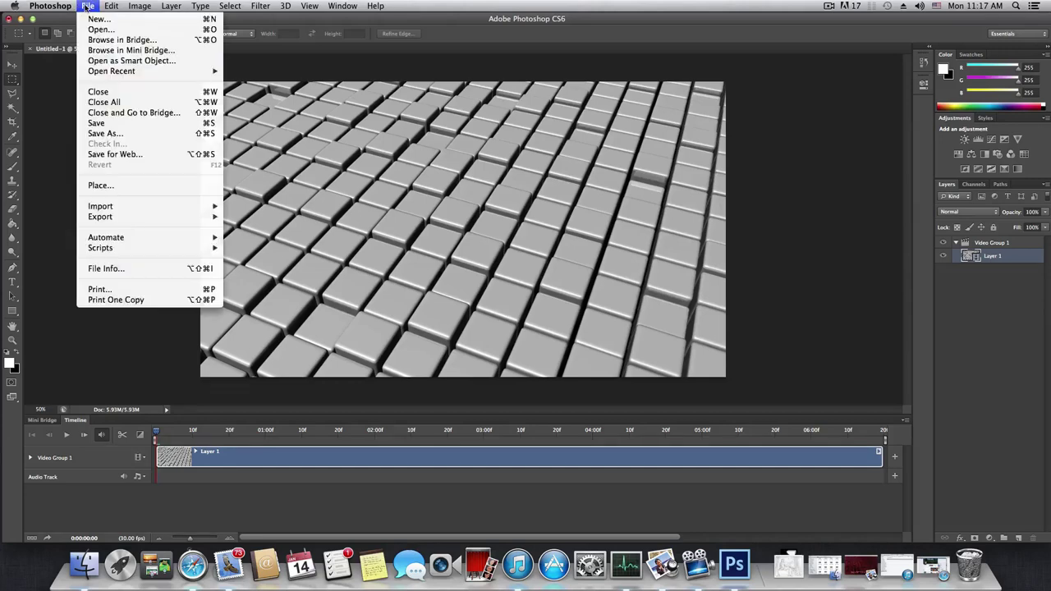
click(101, 29)
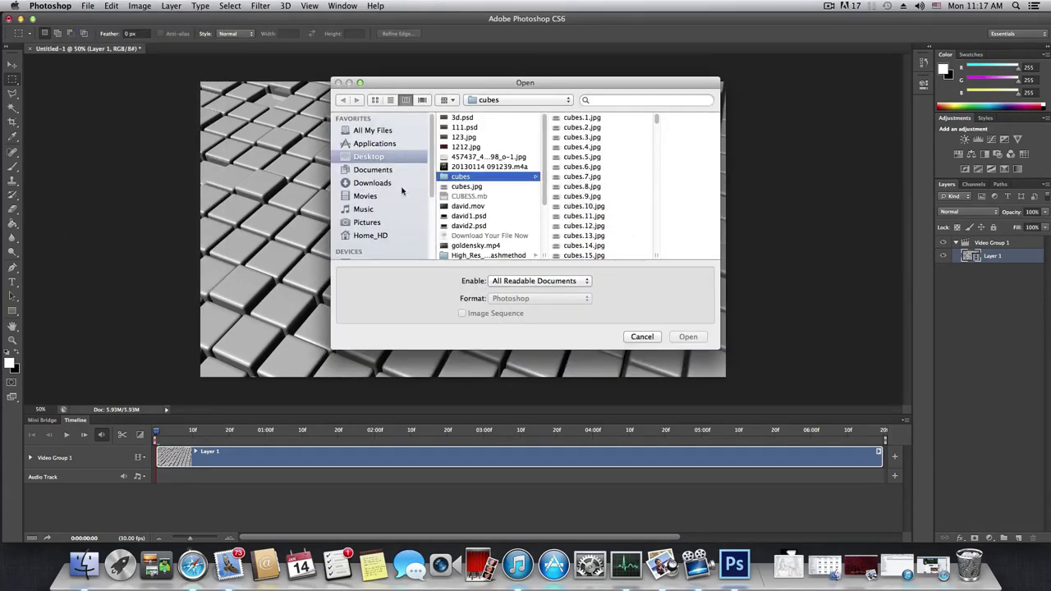
scroll(503, 223, down, 3)
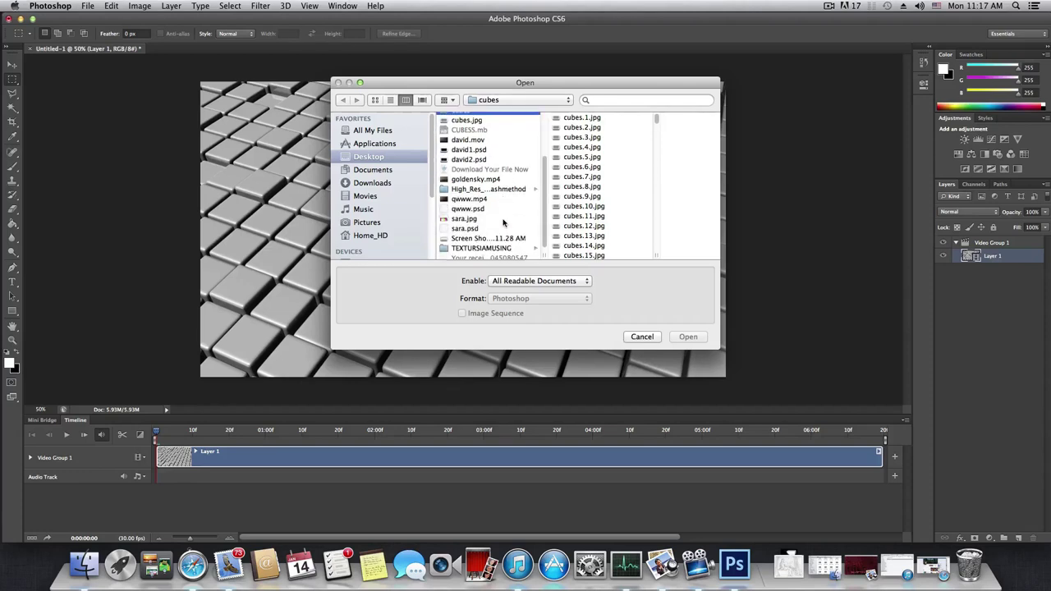
click(469, 247)
scroll(598, 211, down, 2)
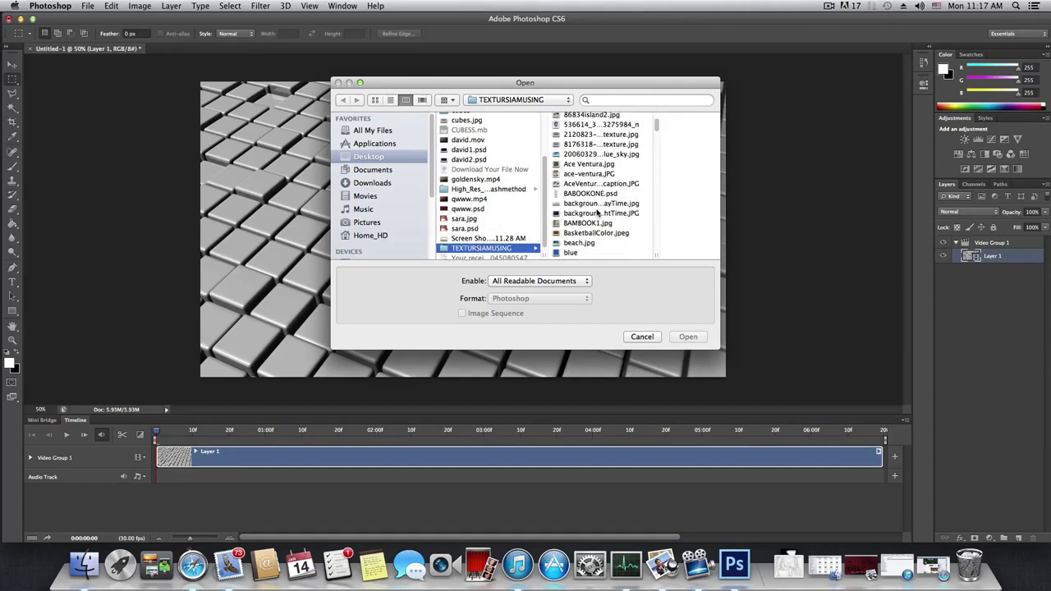
scroll(598, 212, down, 5)
click(578, 247)
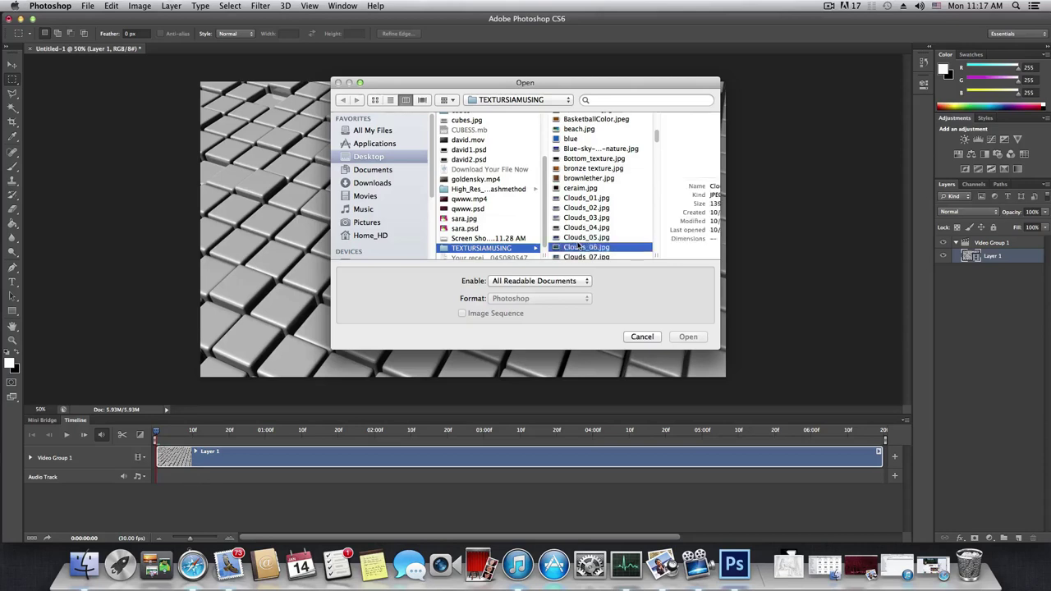
click(581, 237)
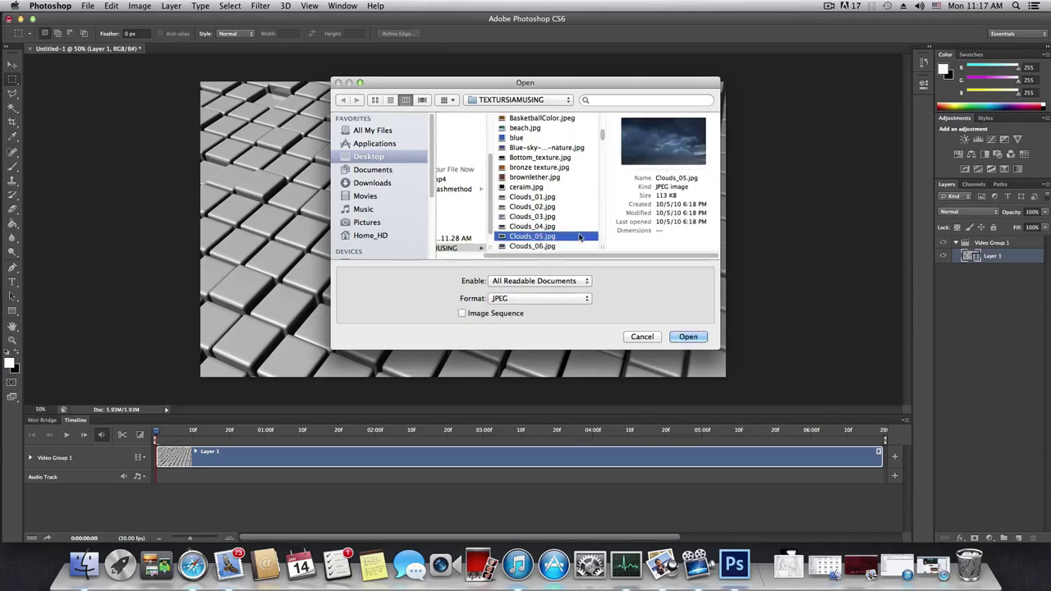
click(532, 227)
click(518, 238)
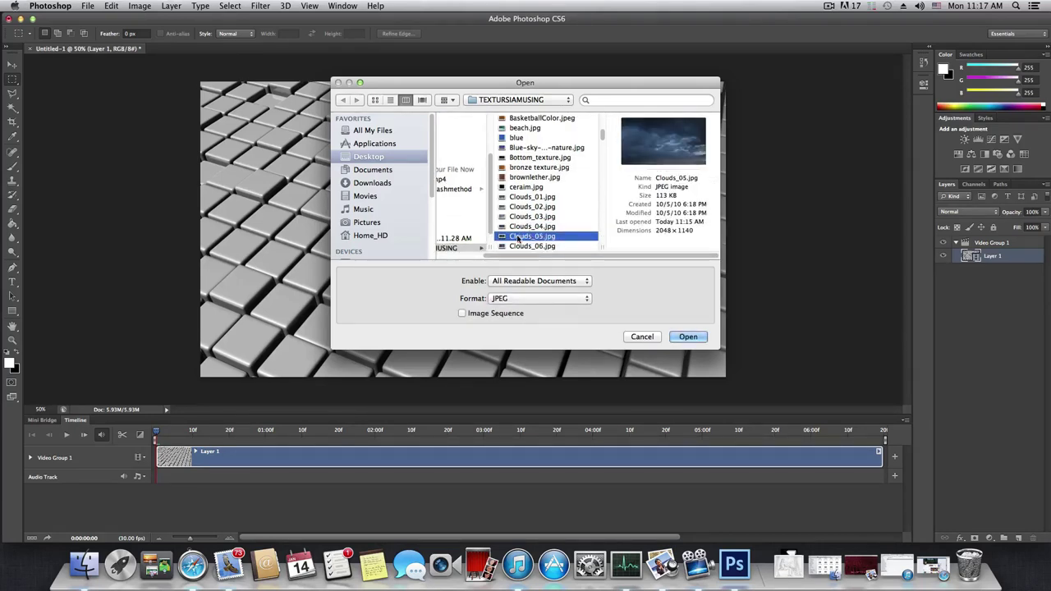
click(688, 338)
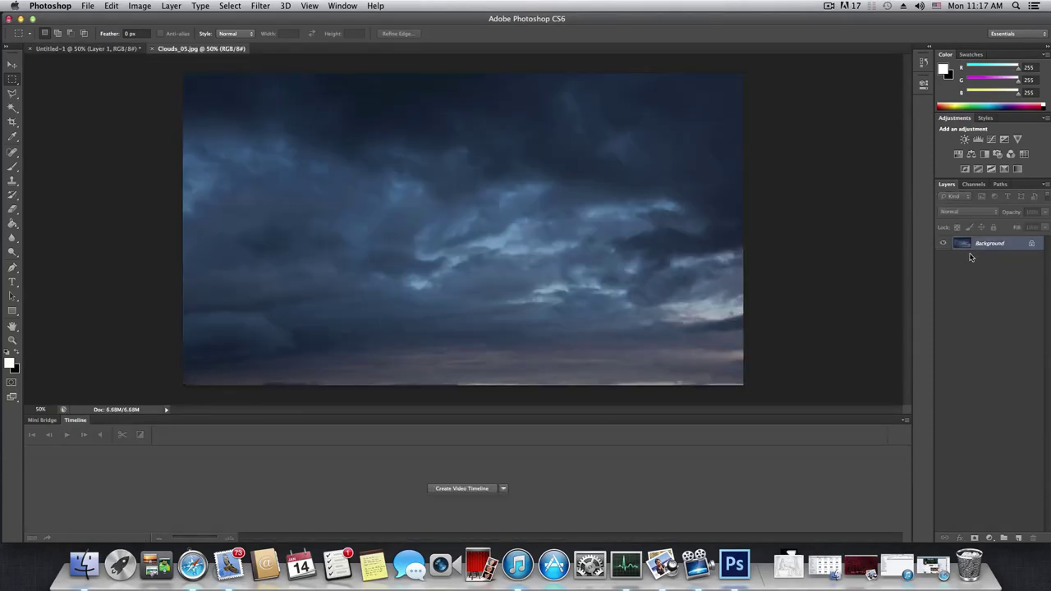
Copy the entire Clouds_05.jpg canvas and paste it as a new layer into the Untitled-1 cube animation document
drag(203, 51, 246, 50)
click(231, 5)
click(238, 22)
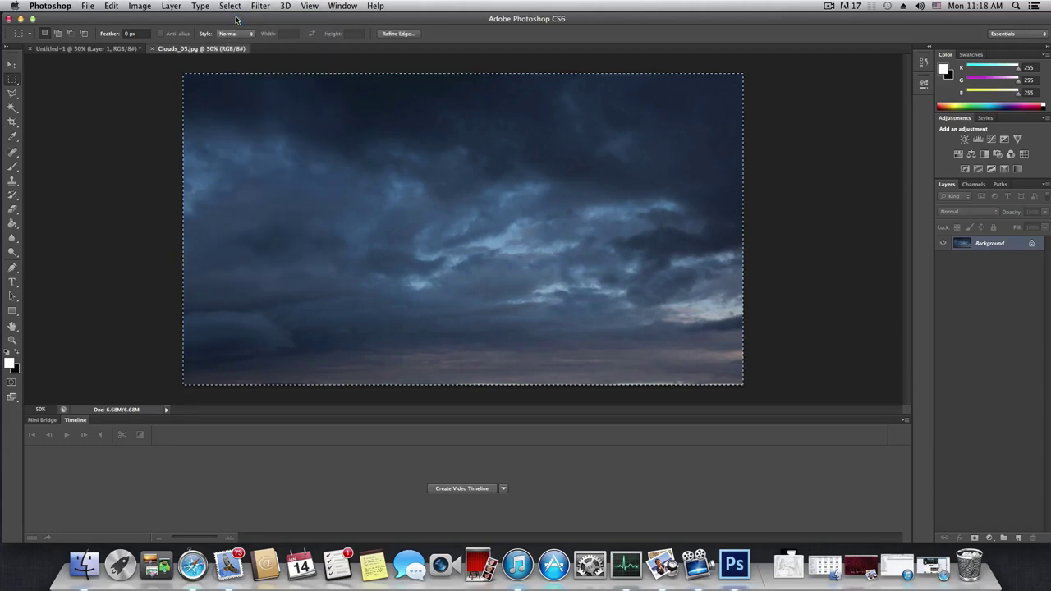
click(110, 7)
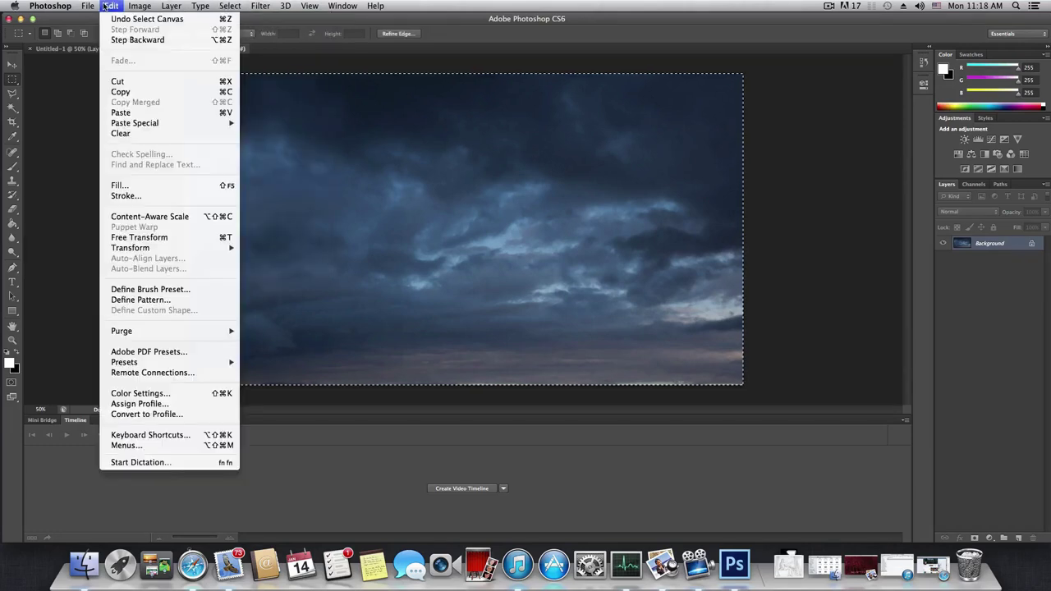
click(120, 91)
click(111, 49)
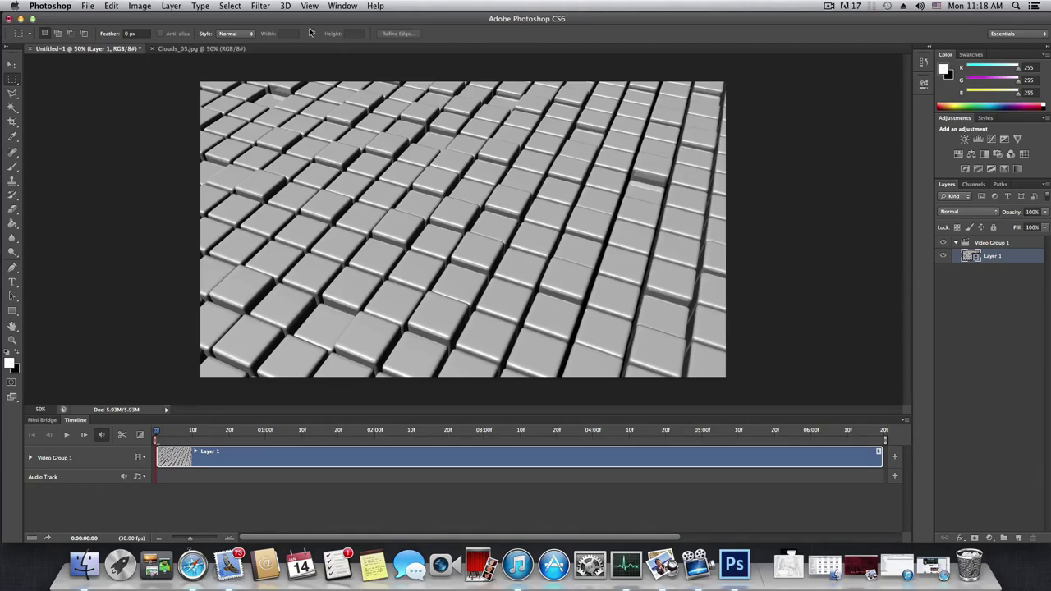
click(111, 5)
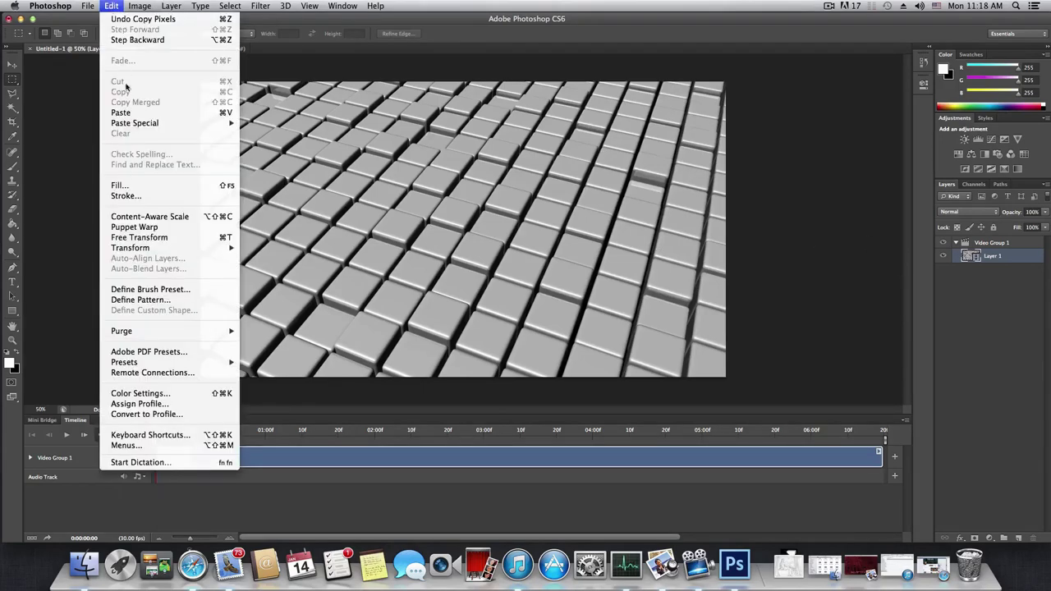
click(119, 106)
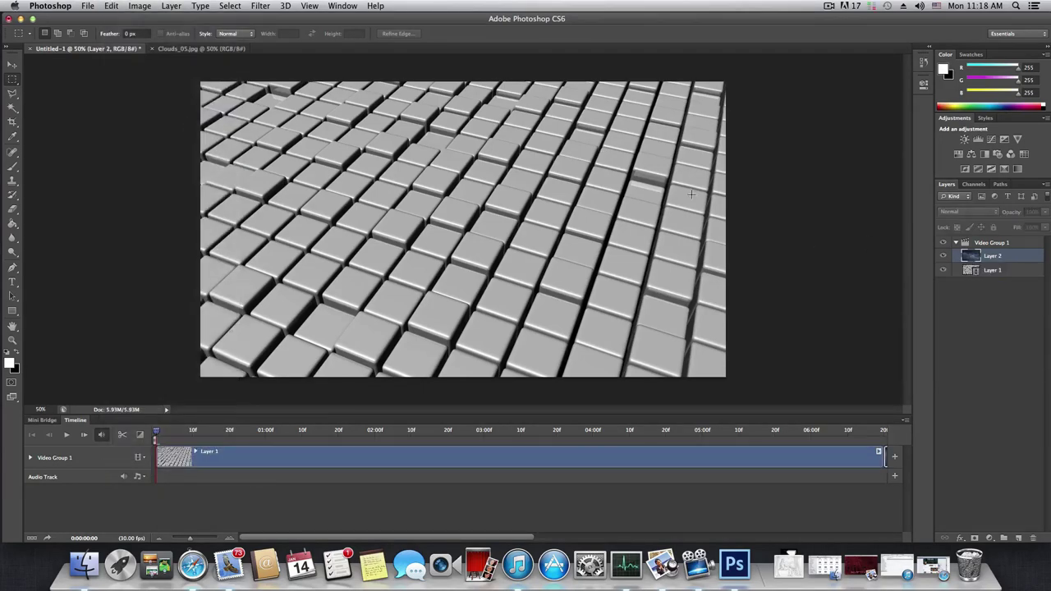
double_click(995, 257)
click(984, 290)
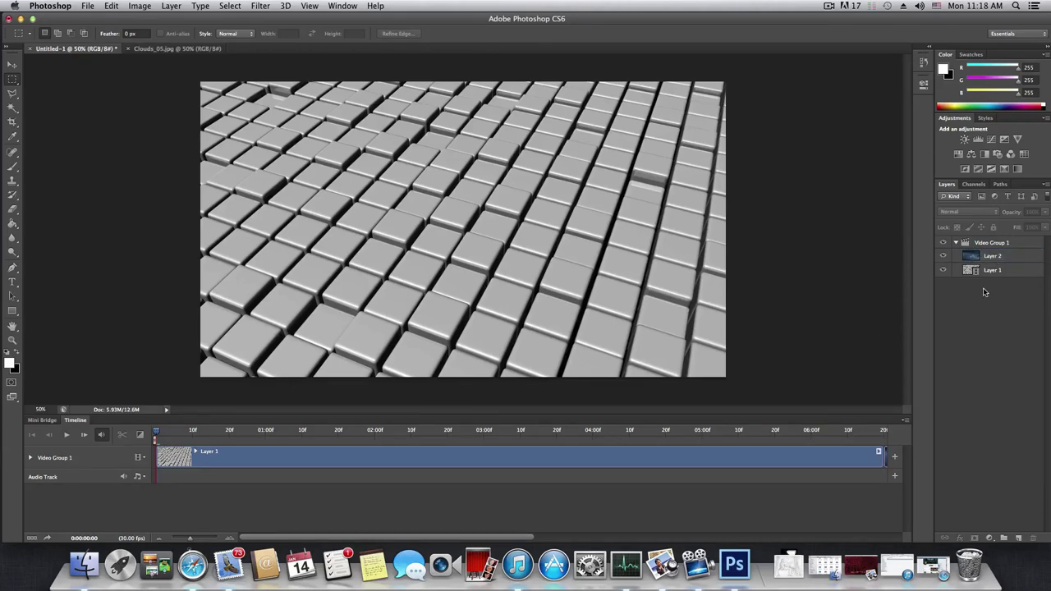
click(978, 275)
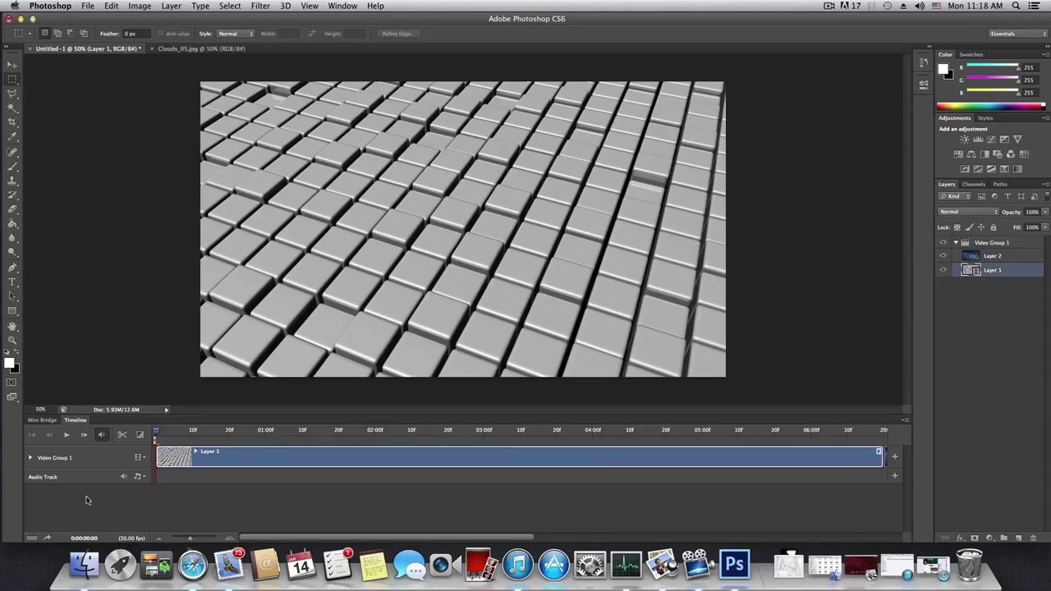
mouse_move(158, 434)
mouse_down()
mouse_move(216, 433)
mouse_move(154, 434)
mouse_up()
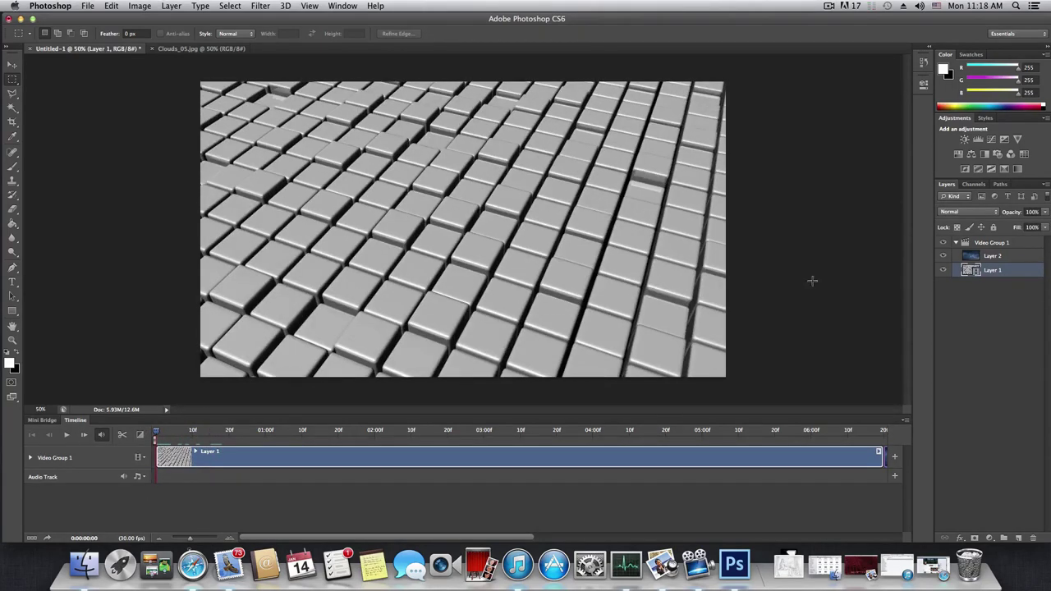
click(978, 297)
Move the pasted cloud layer out of and above Video Group 1, then move the Layer 1 clip onto the cloud layer's timeline track
click(983, 257)
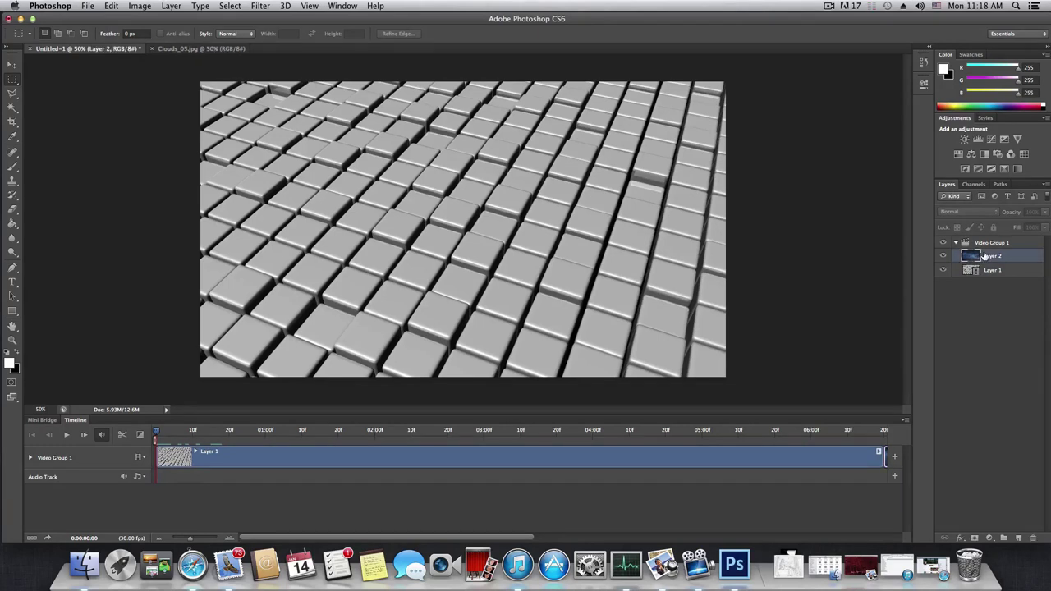
key(super)
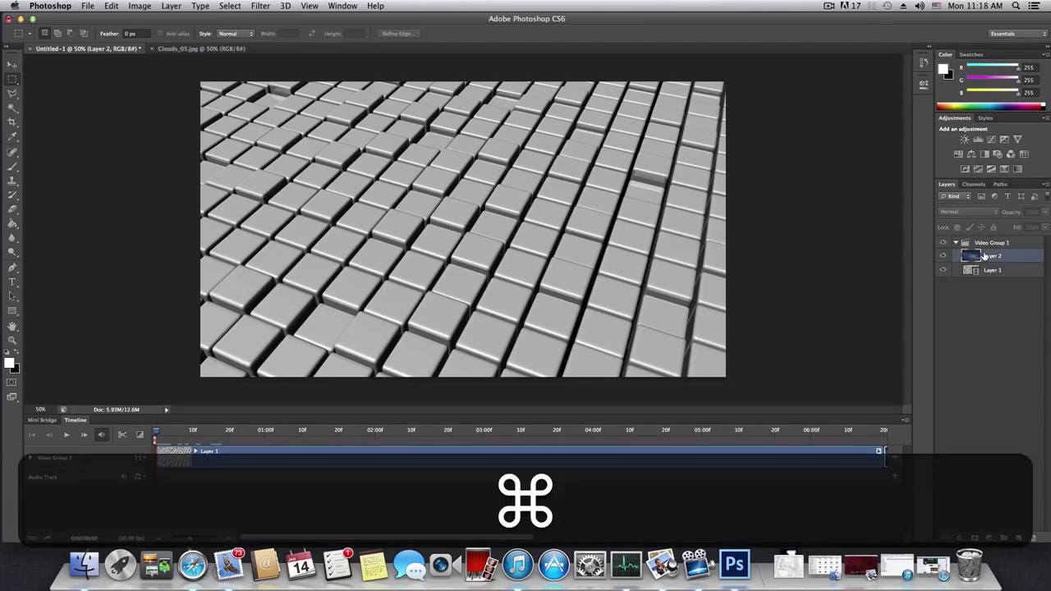
key(alt)
key(ctrl)
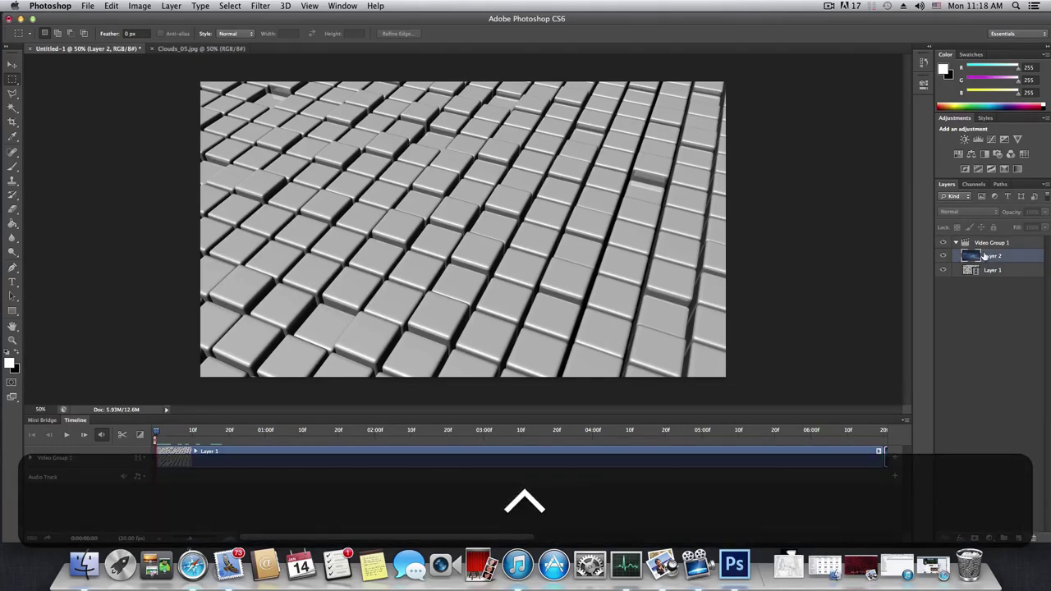
key(shift)
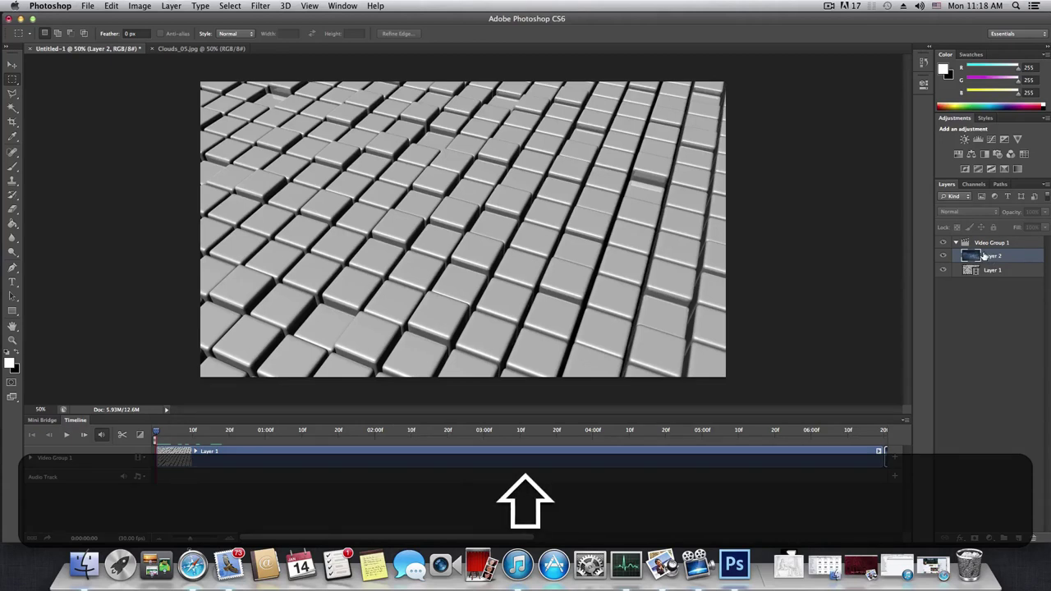
shift+drag(985, 256, 986, 236)
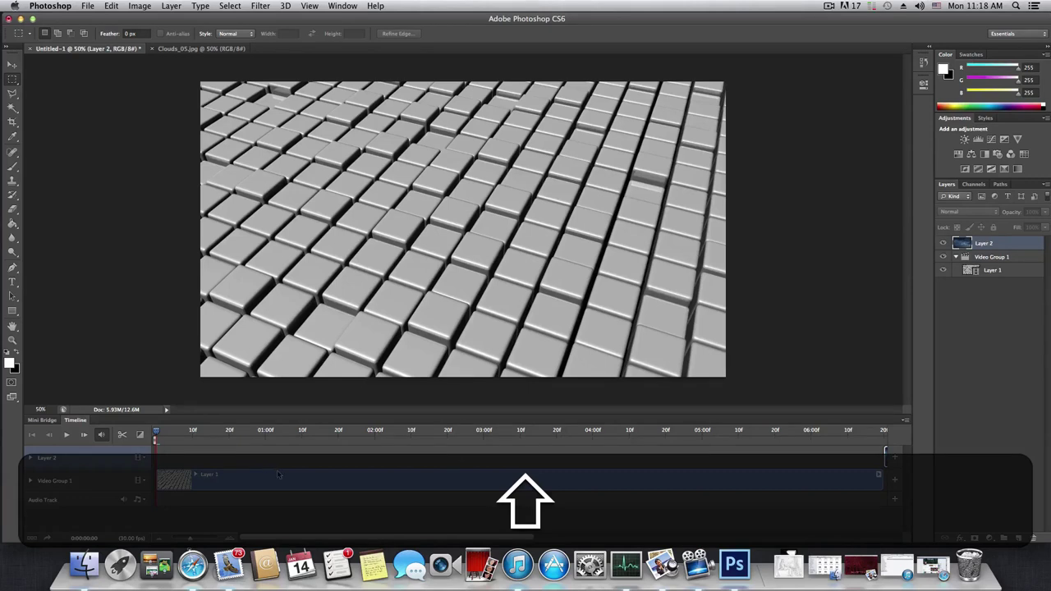
shift+drag(277, 475, 272, 454)
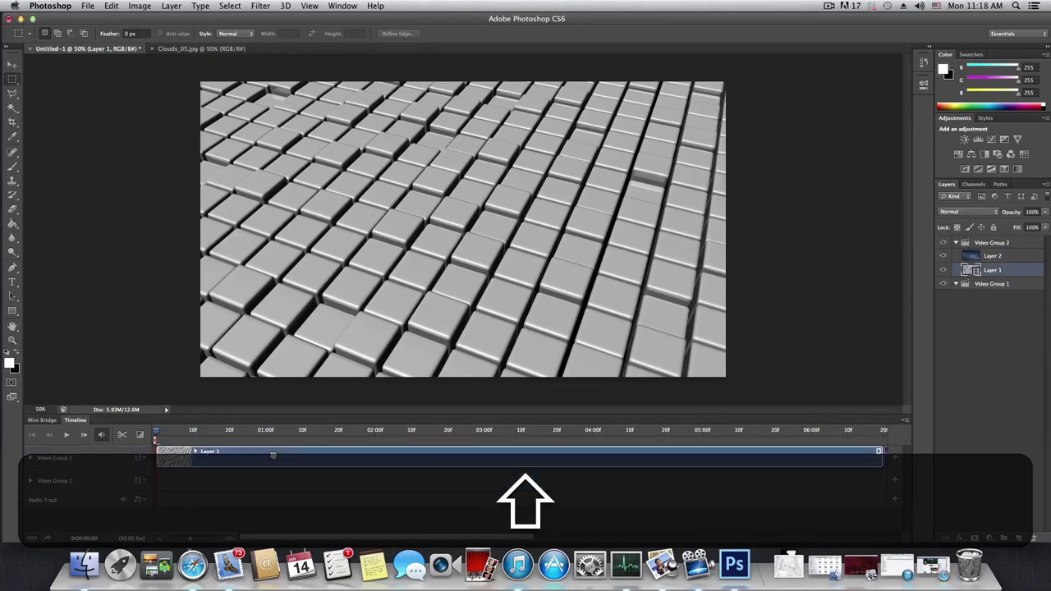
Check the contents of both video groups and delete the empty Video Group 1
click(984, 257)
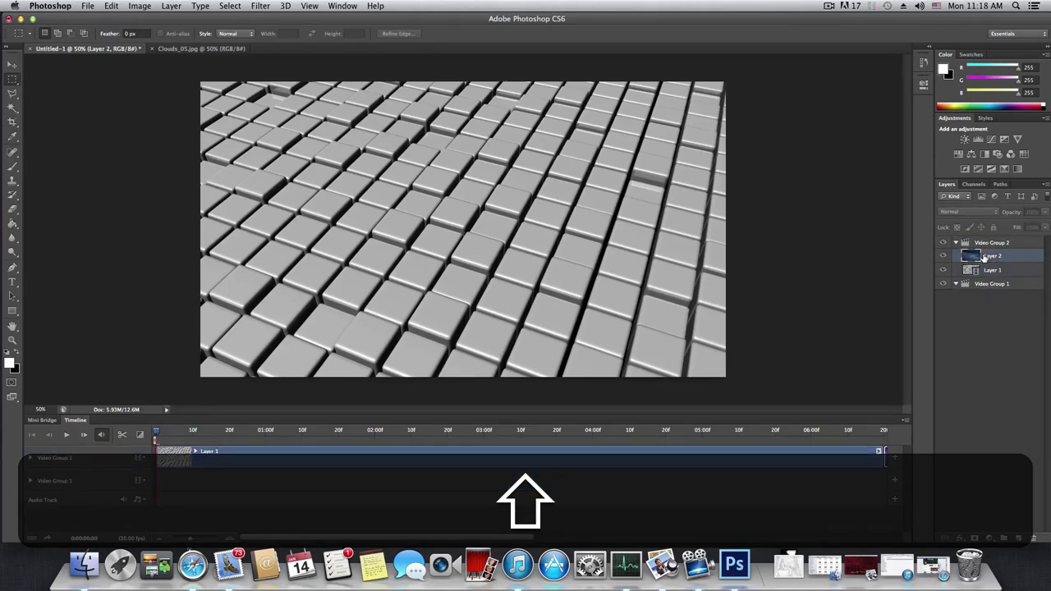
double_click(991, 243)
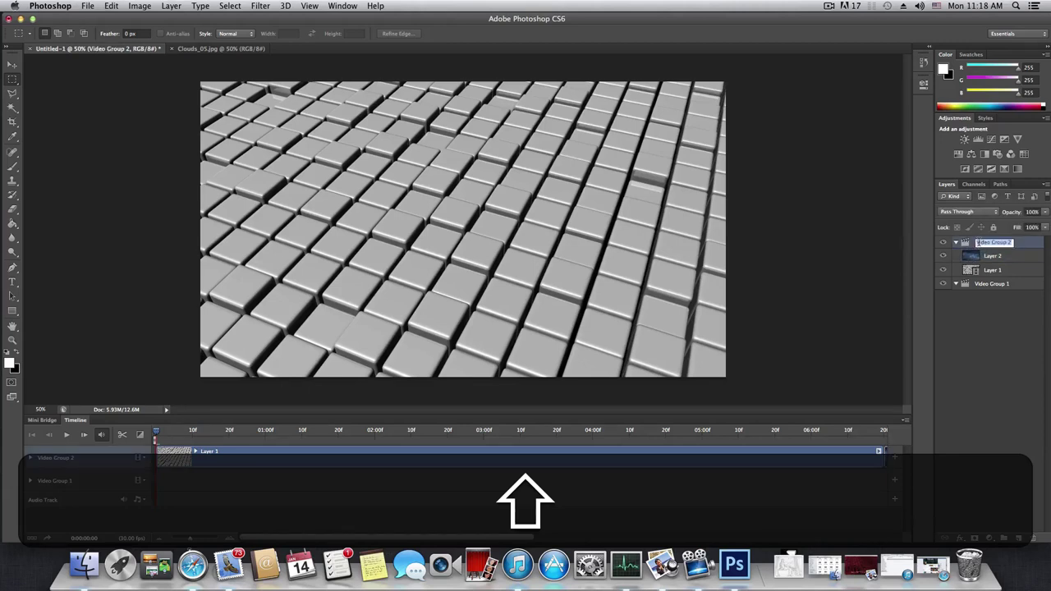
click(954, 243)
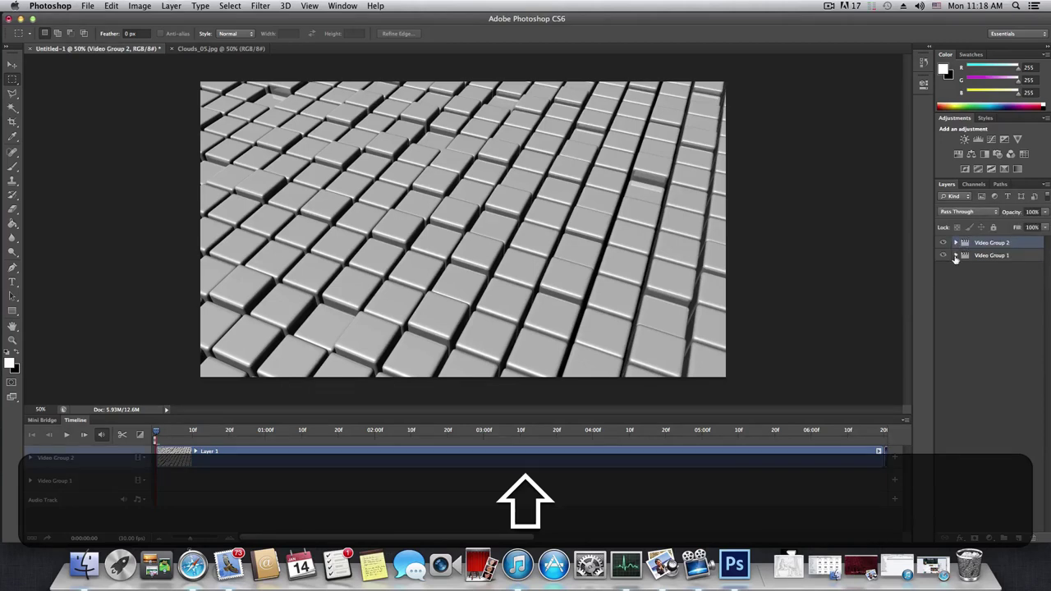
click(956, 256)
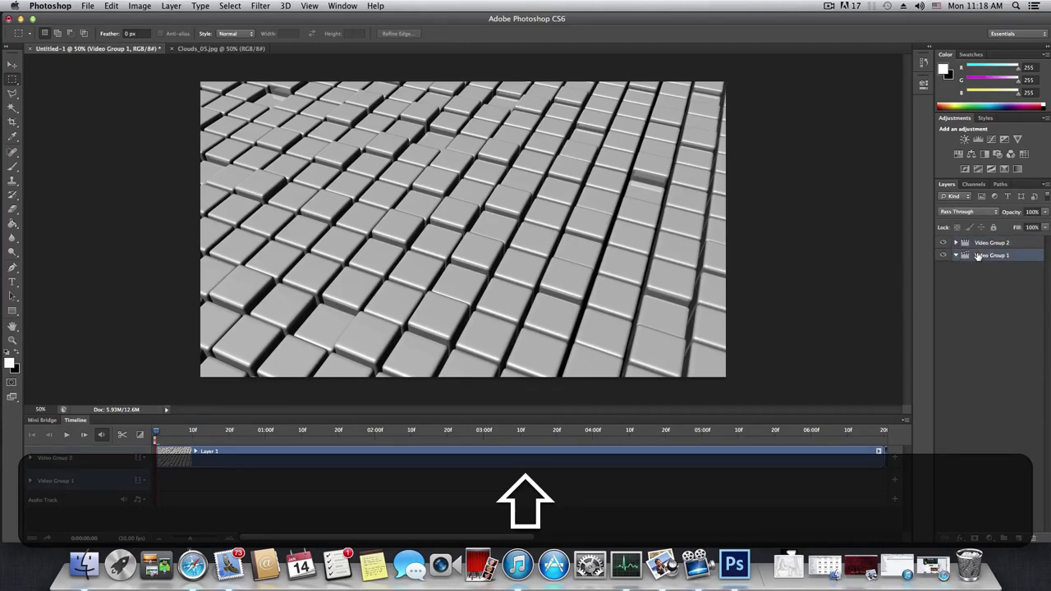
click(955, 244)
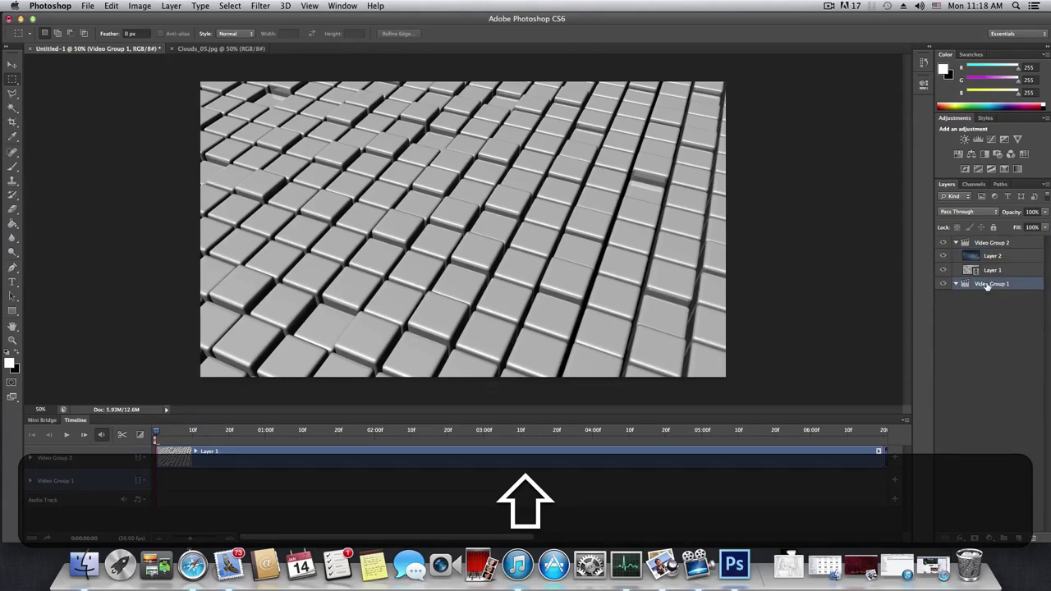
key(shift+Delete)
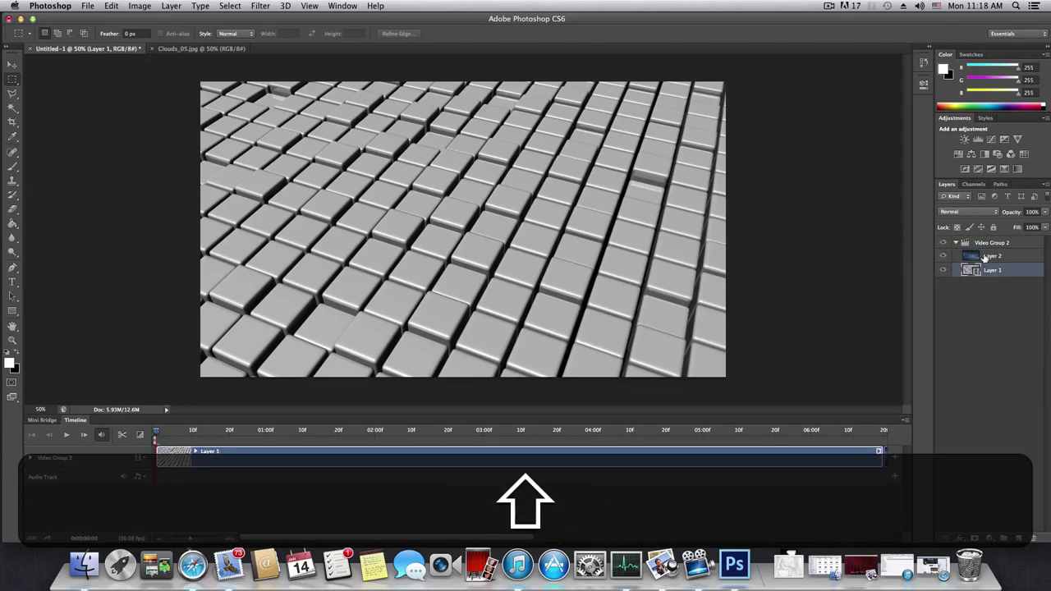
Move Layer 2 out of Video Group 2 and place it above the group in the layer stack
click(987, 257)
mouse_move(982, 257)
mouse_down()
mouse_move(983, 243)
mouse_move(983, 302)
mouse_move(985, 271)
mouse_up()
click(988, 303)
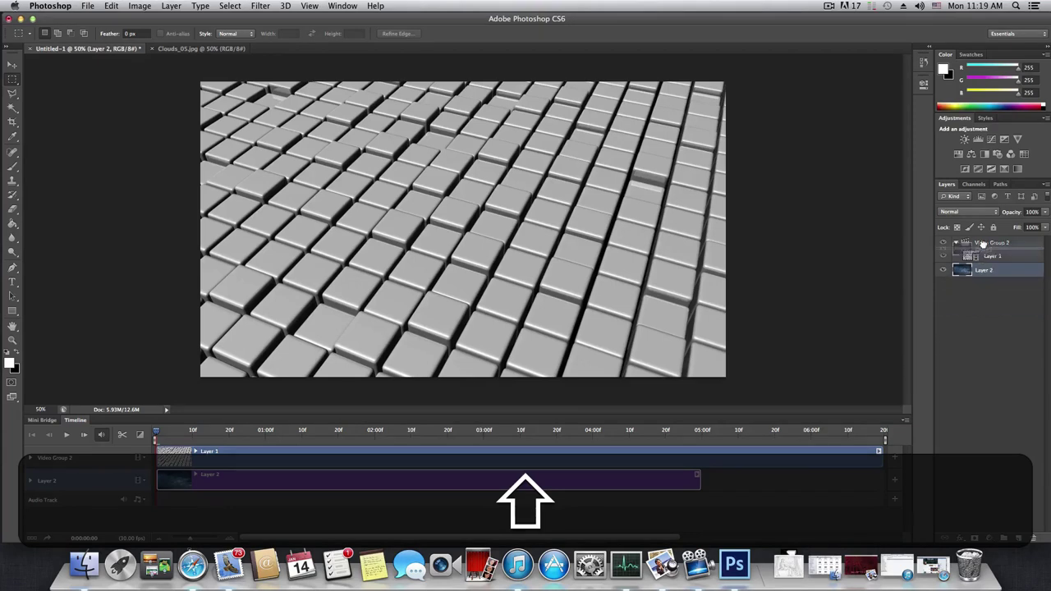
drag(985, 269, 987, 238)
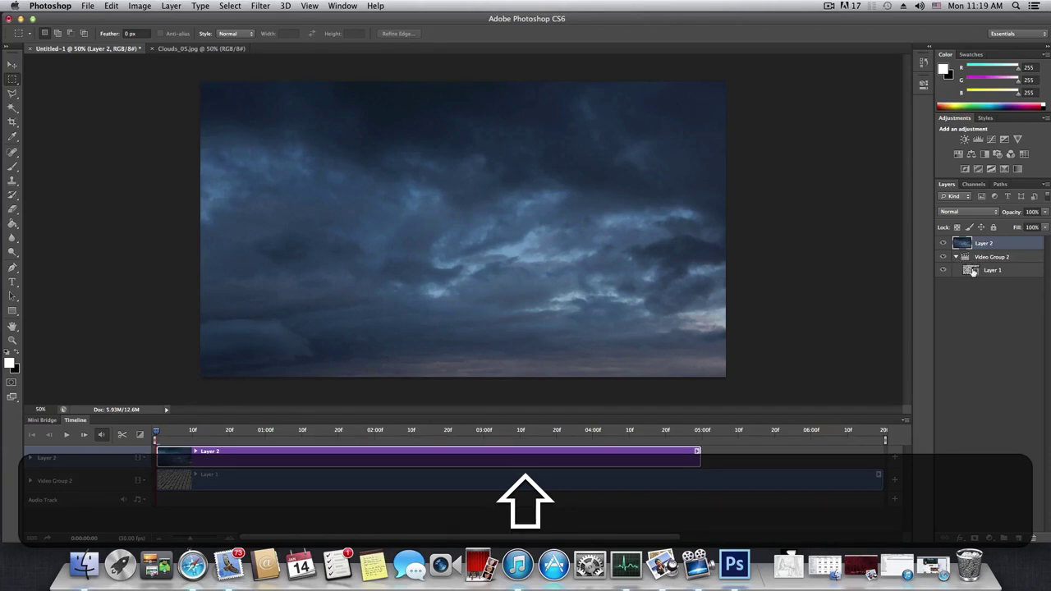
Set Layer 2's blend mode to Difference and extend its timeline clip to the end of the Layer 1 clip
click(953, 212)
key(Escape)
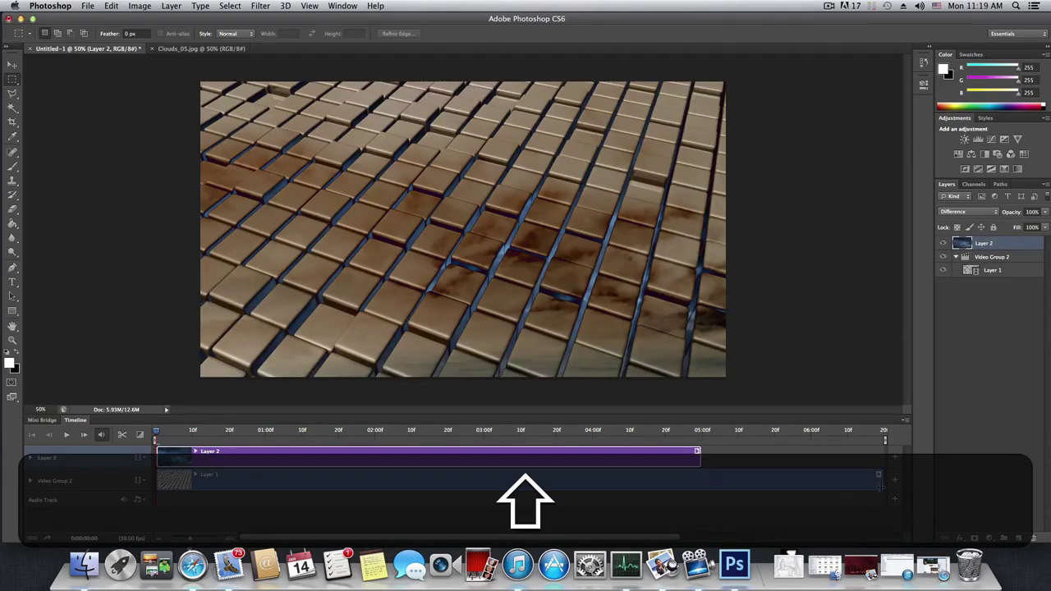
drag(700, 457, 884, 454)
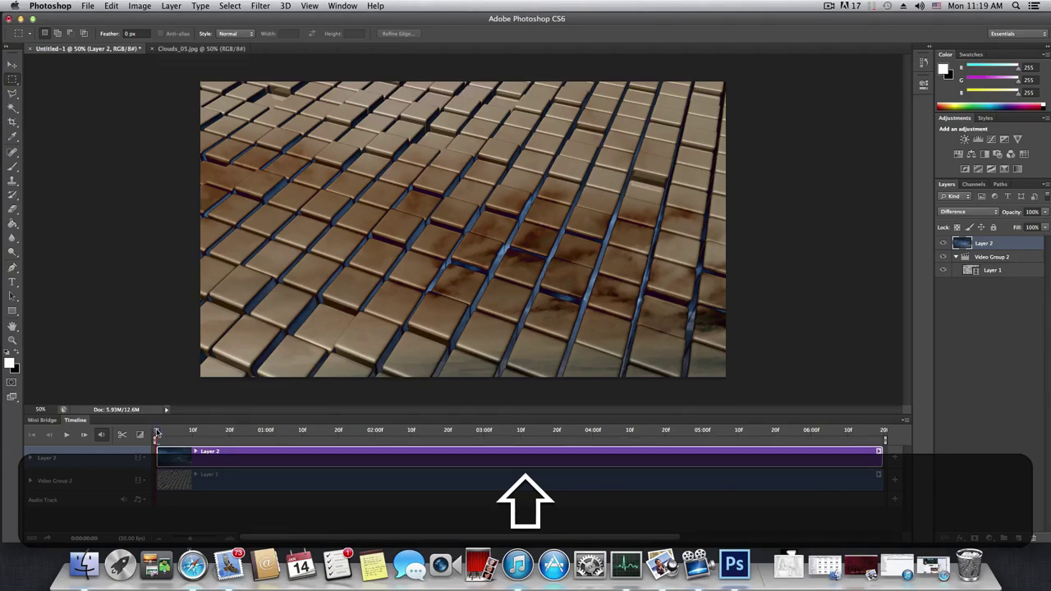
Scrub the animation to near its end and try the Exclusion, Divide and Overlay blend modes on Layer 2
drag(157, 433, 848, 430)
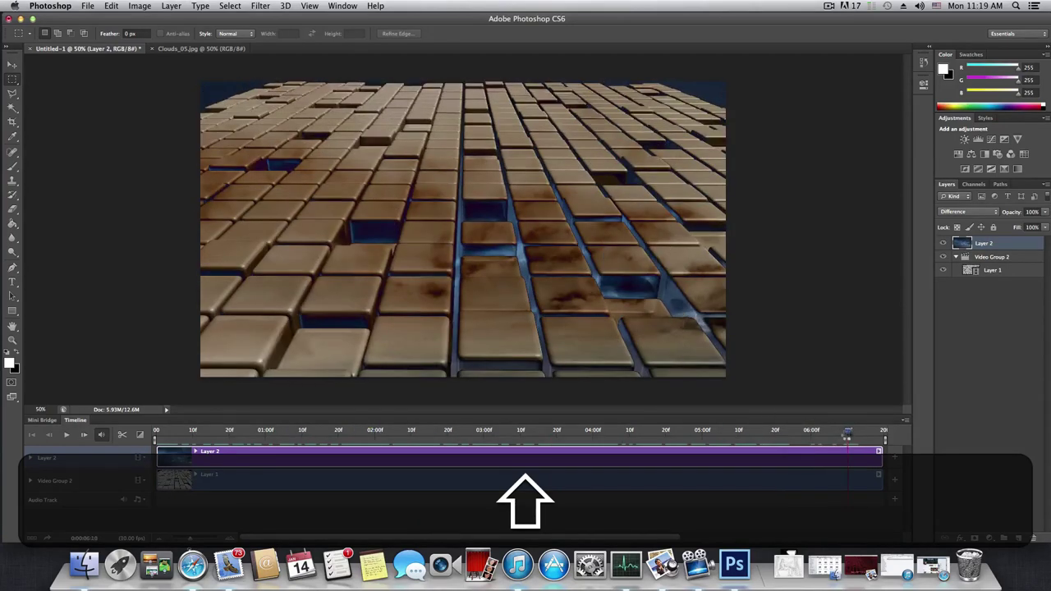
click(954, 212)
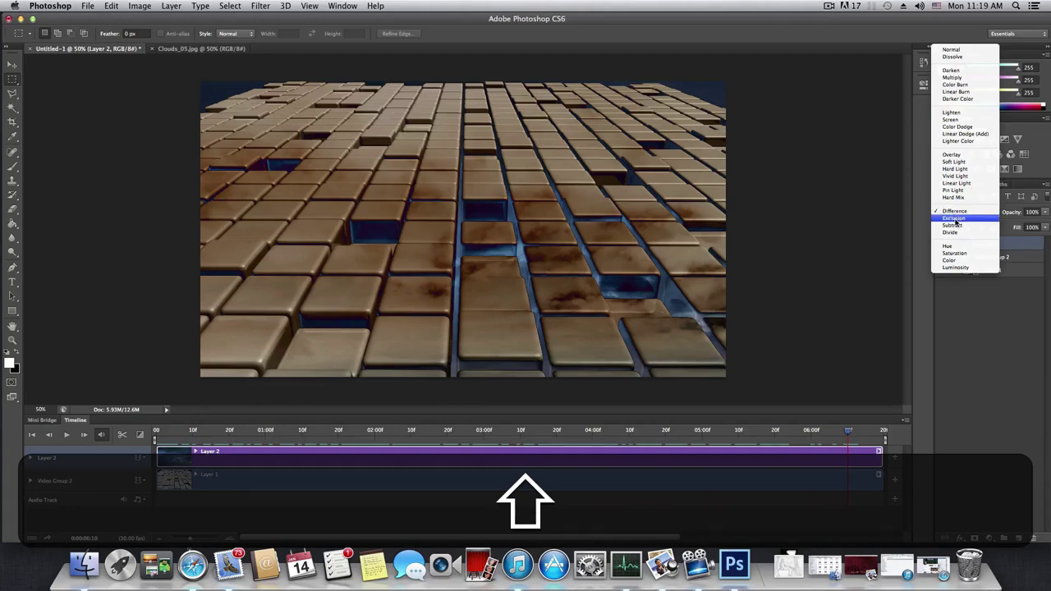
click(953, 217)
click(956, 214)
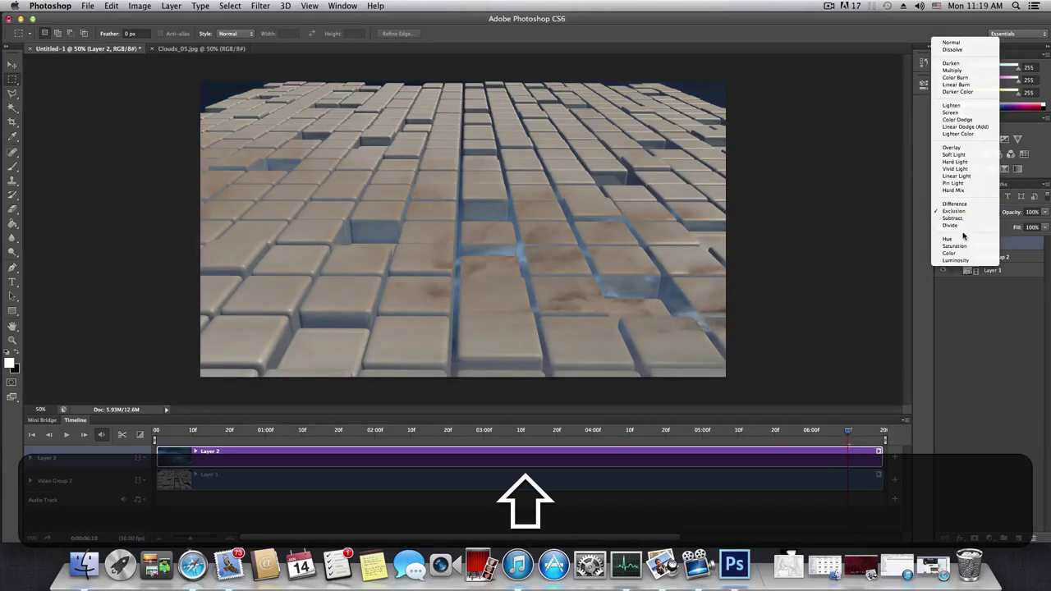
click(965, 230)
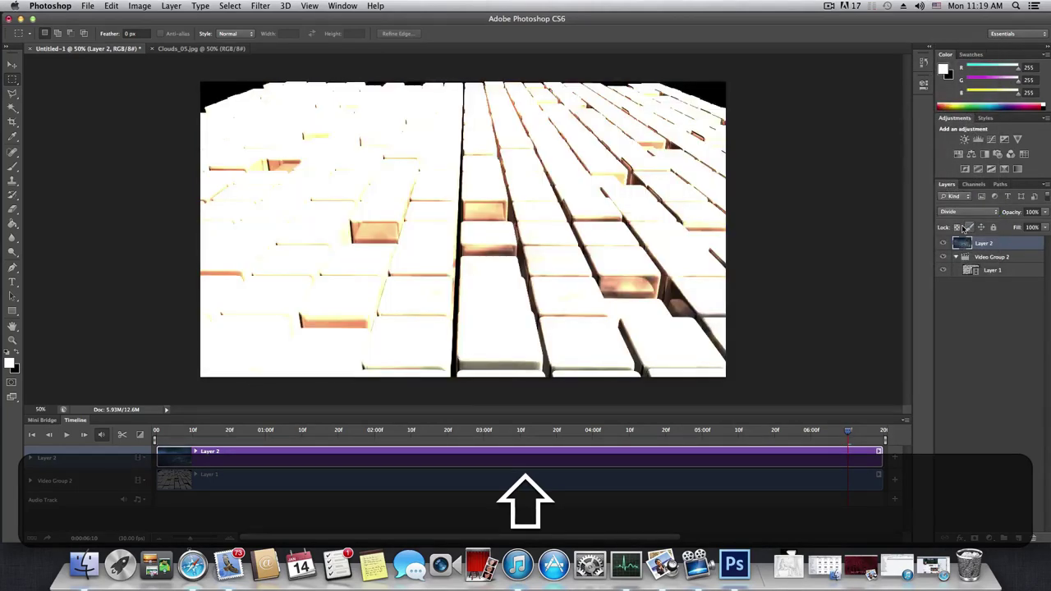
click(959, 212)
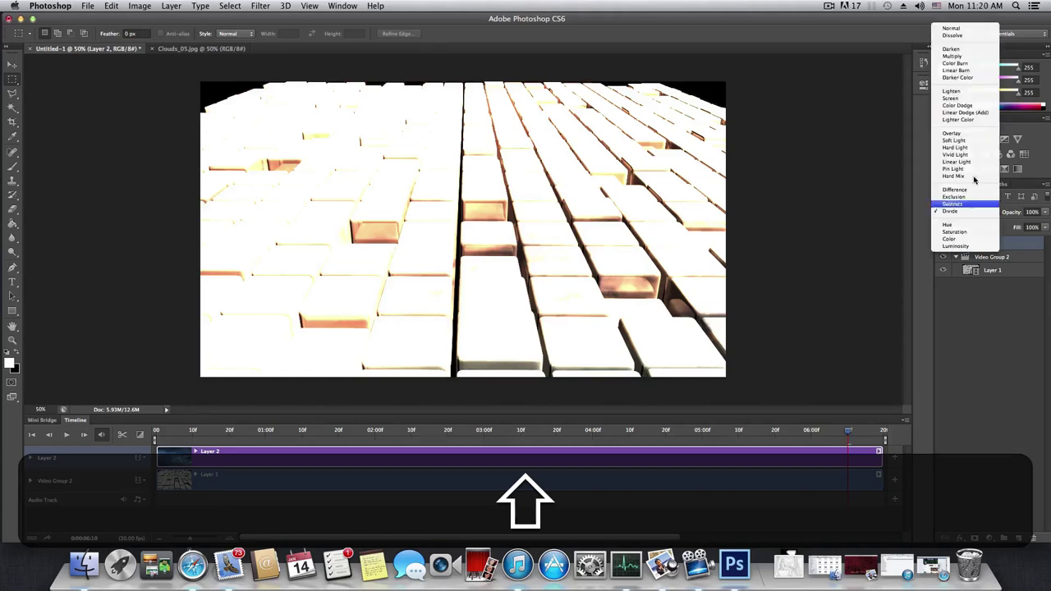
click(966, 134)
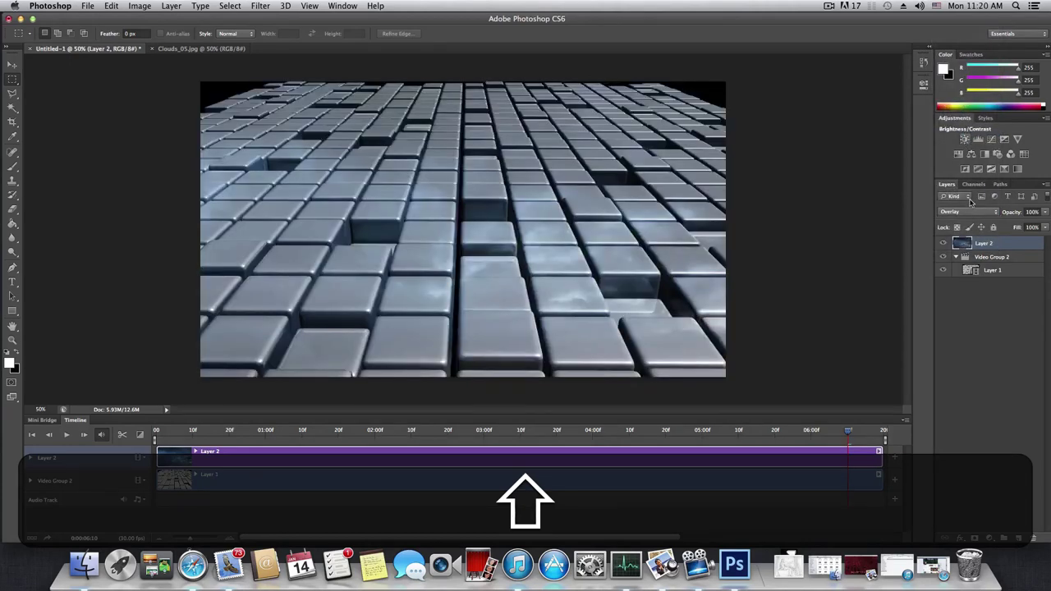
Try the Darken and Color Burn blend modes on Layer 2 and preview the Color Burn look across the animation
click(972, 213)
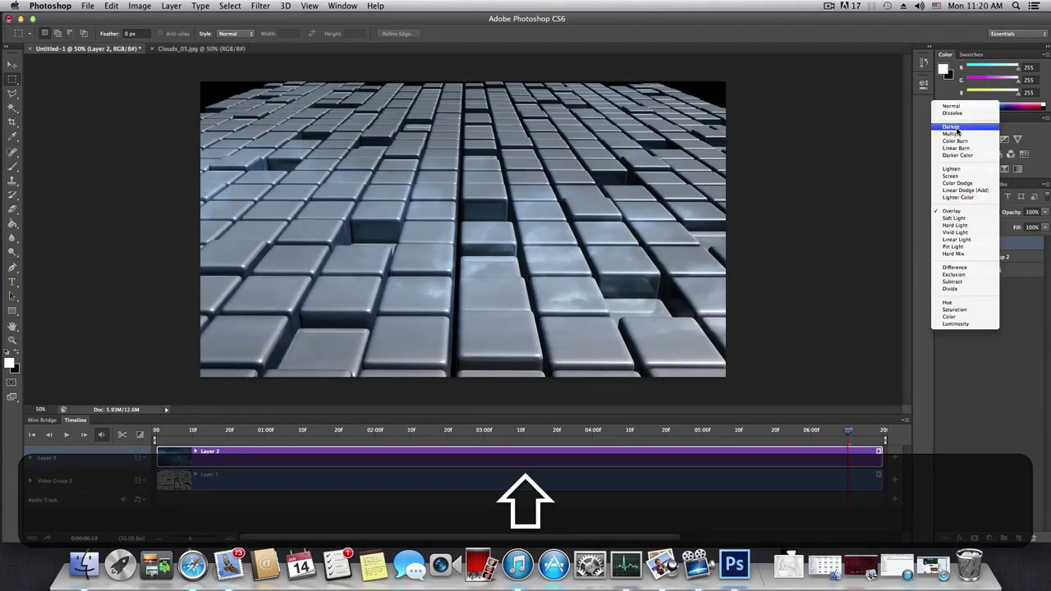
click(956, 128)
click(968, 212)
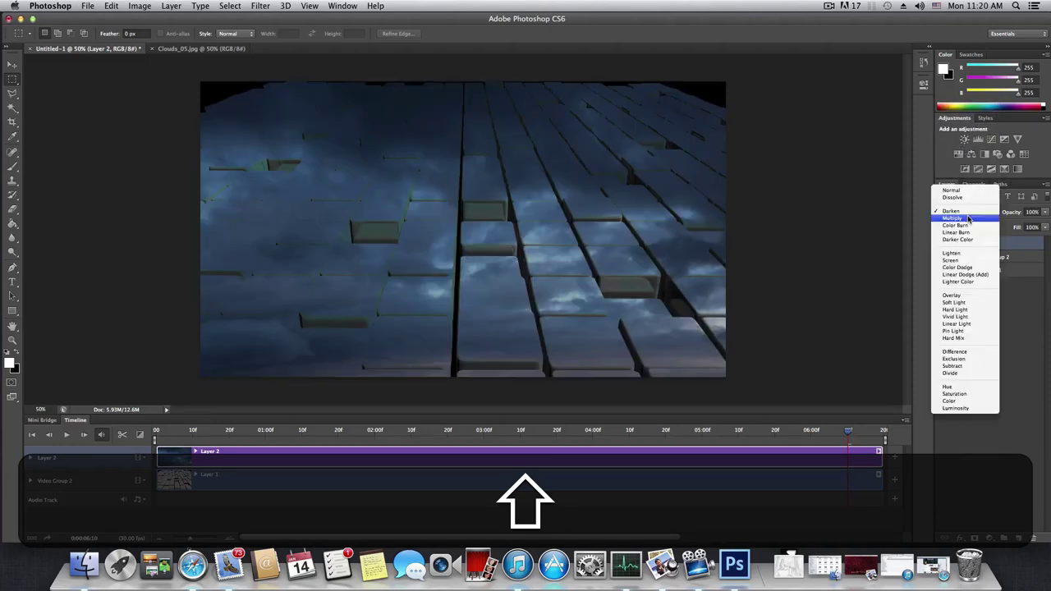
key(Escape)
key(Down)
key(Down)
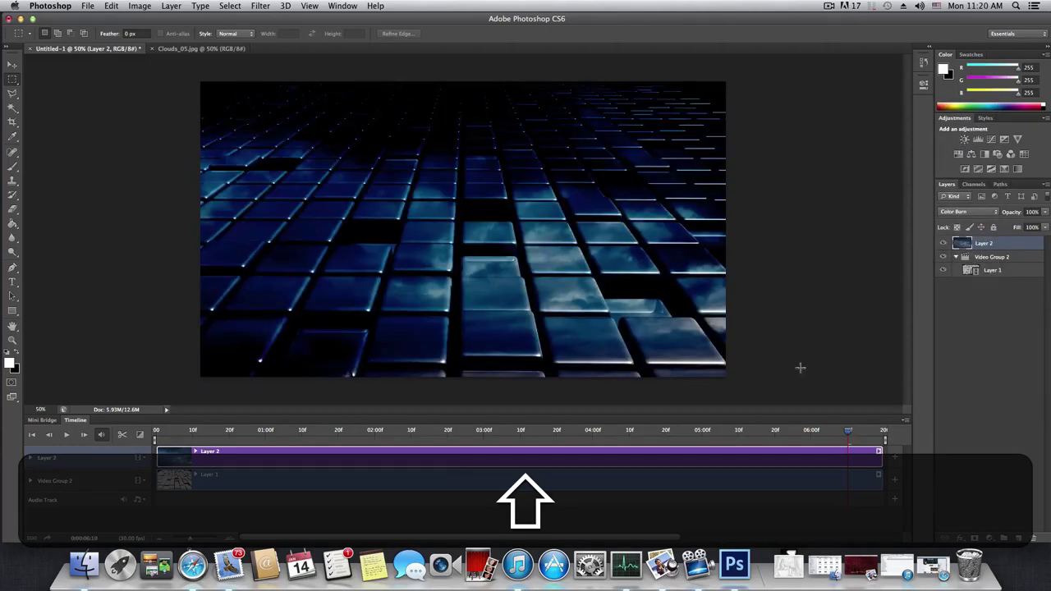
drag(848, 432, 325, 425)
key(space)
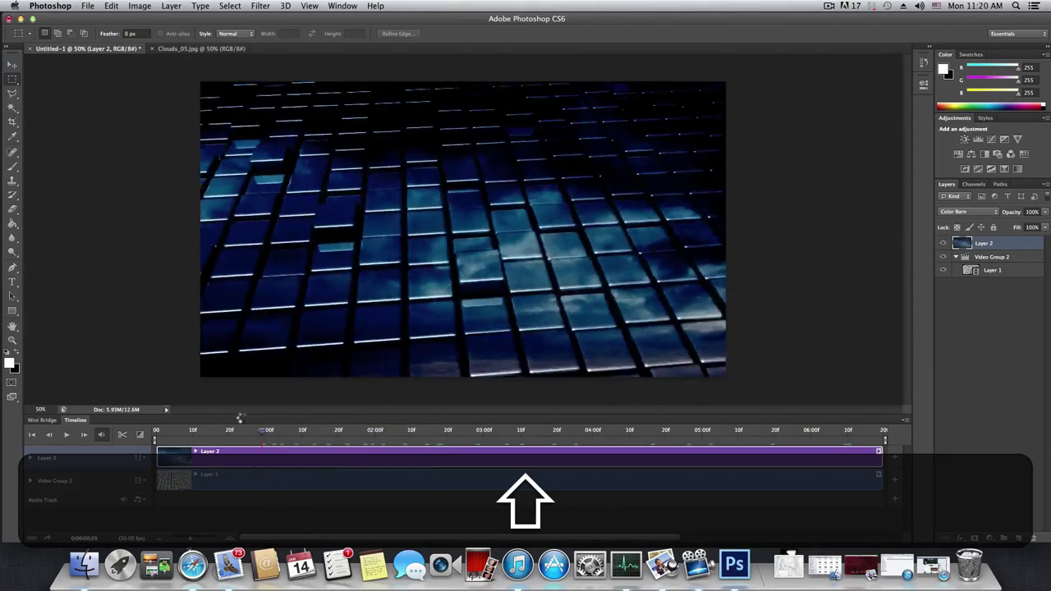
Try Exclusion on Layer 2, set its blend mode to Difference and scrub the animation to check it
click(974, 212)
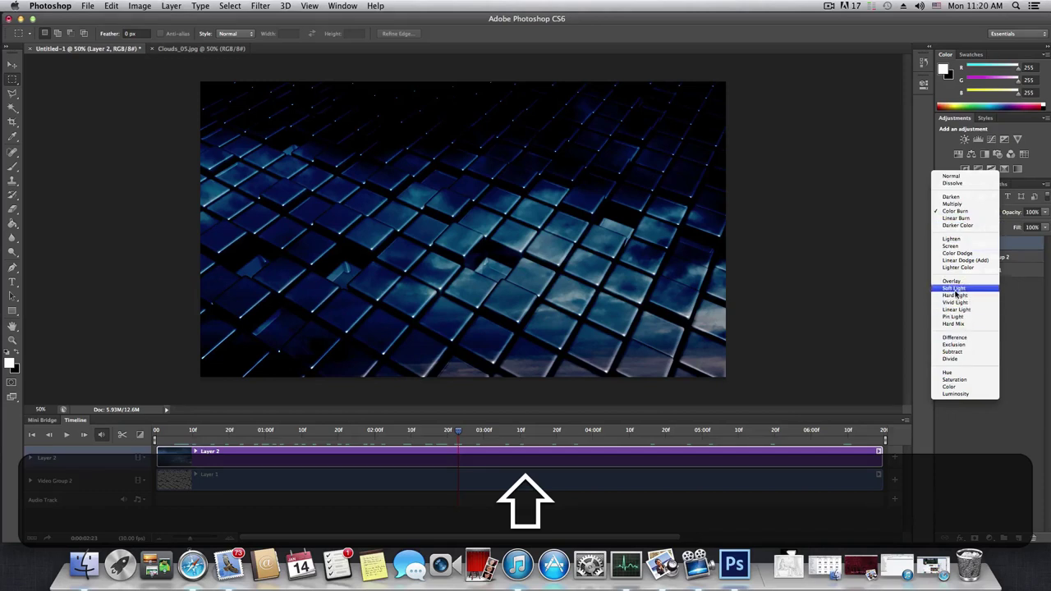
click(963, 344)
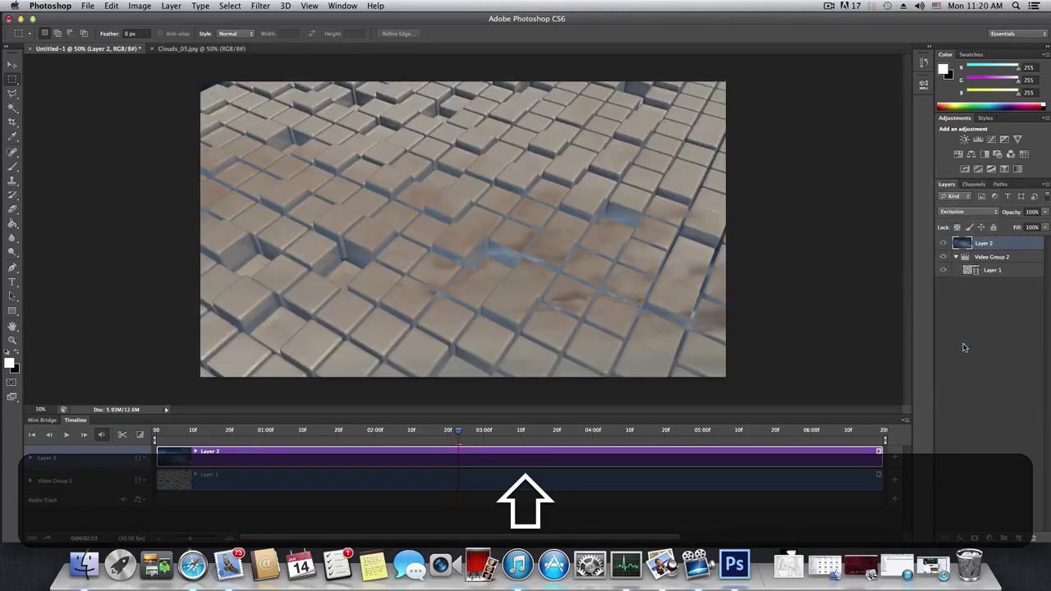
click(963, 212)
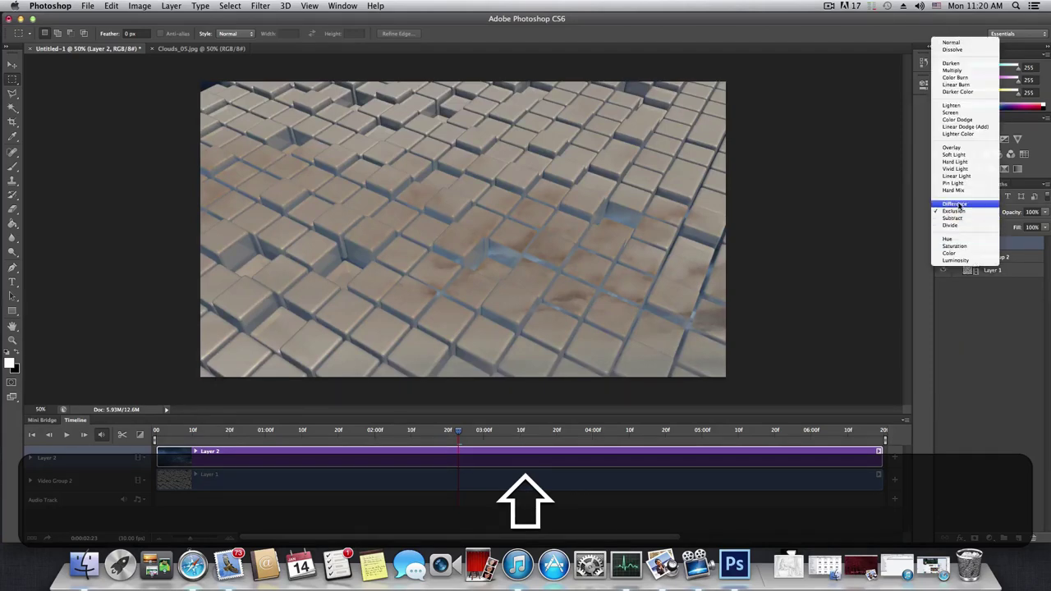
click(955, 208)
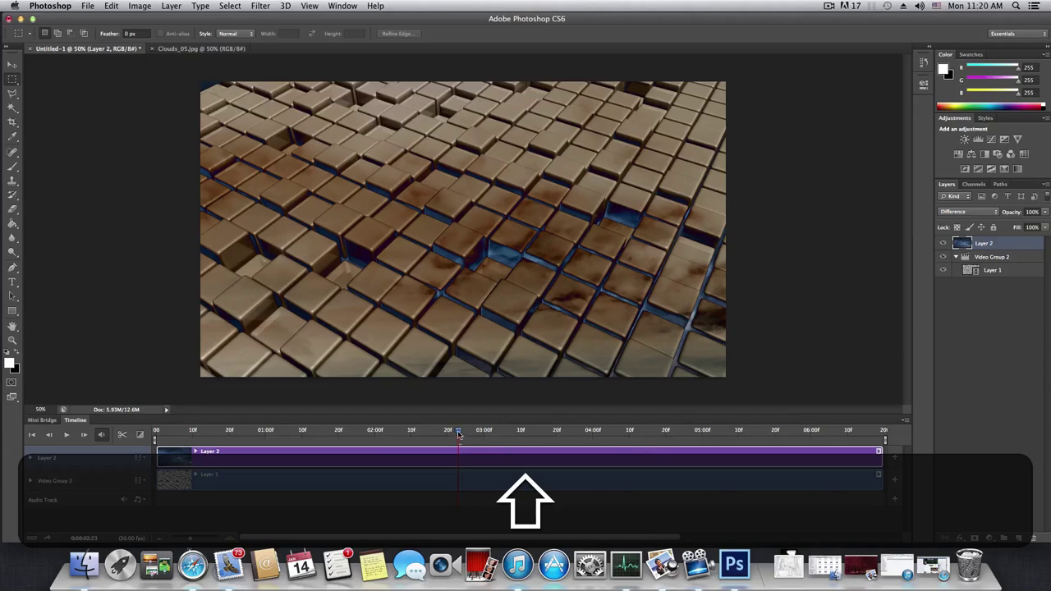
drag(458, 434, 427, 427)
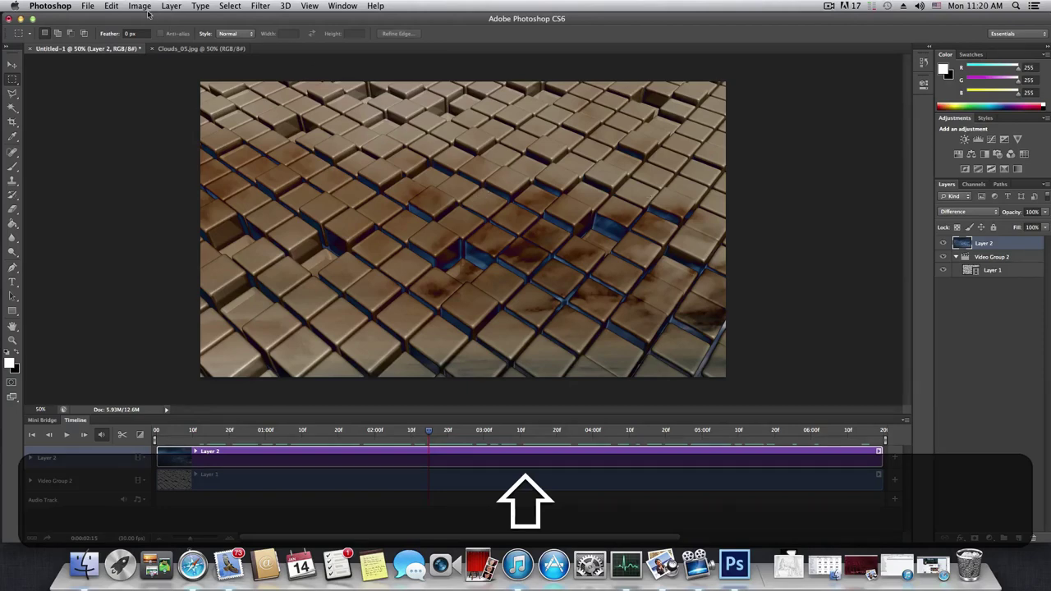
click(171, 7)
mouse_move(140, 7)
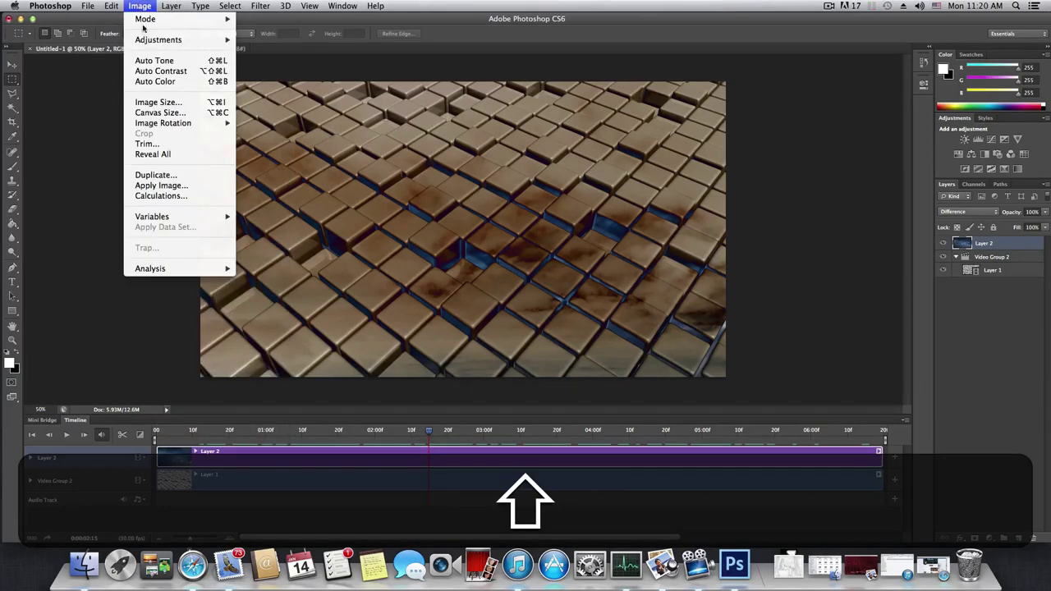
mouse_move(143, 41)
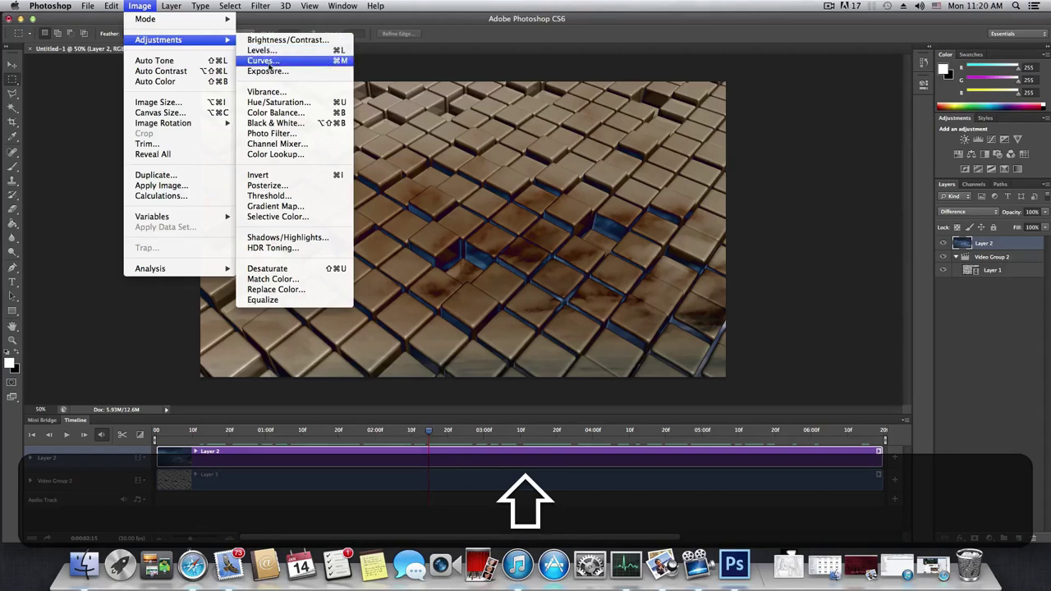
click(276, 103)
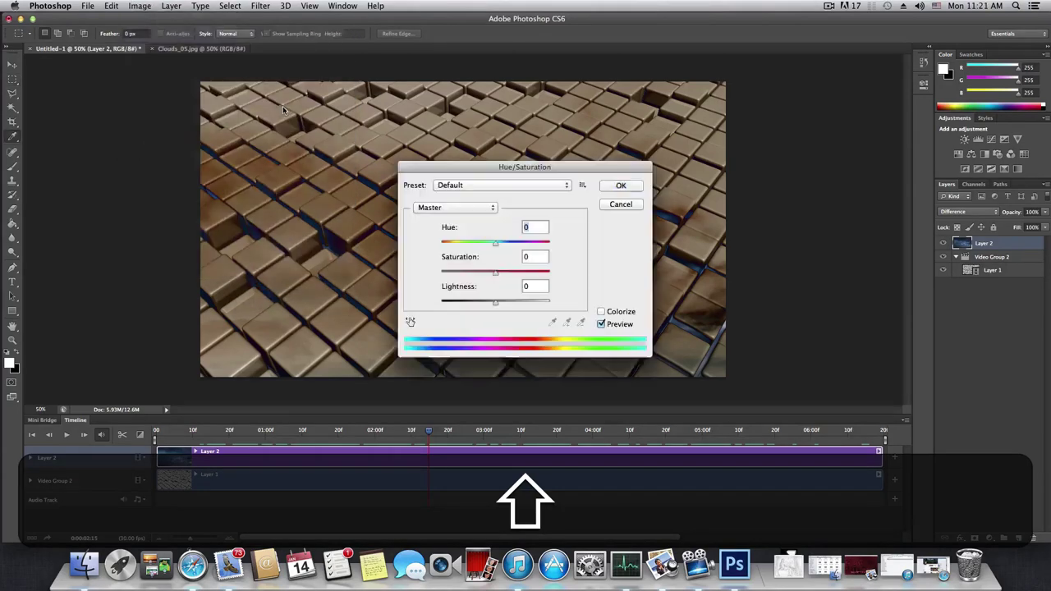
click(619, 187)
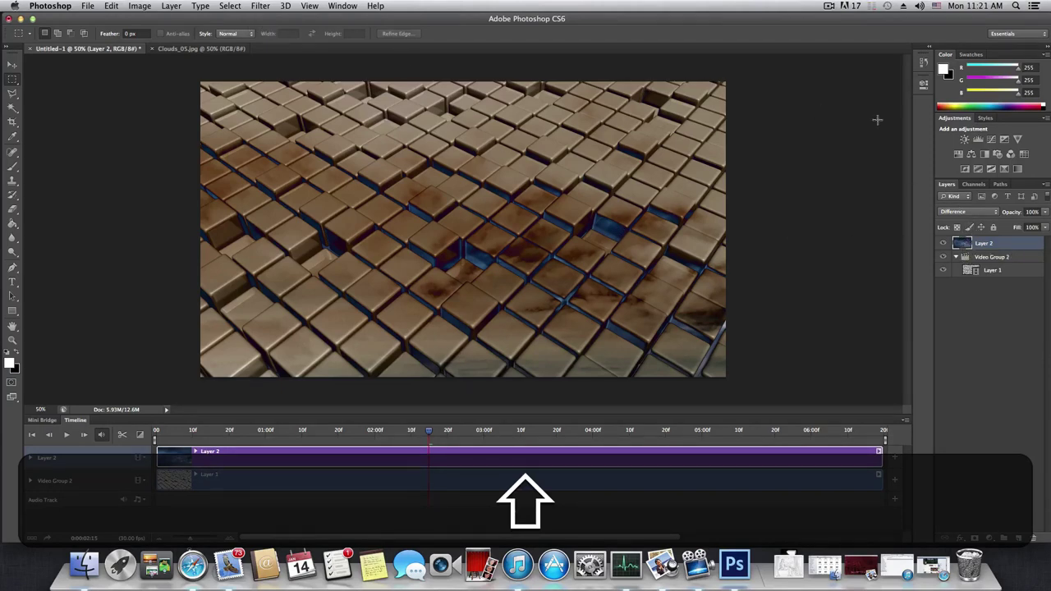
Add a Hue/Saturation adjustment layer above Layer 2, colorized with hue 0, saturation 61 and lightness +2, and scrub the animation to check it
click(957, 154)
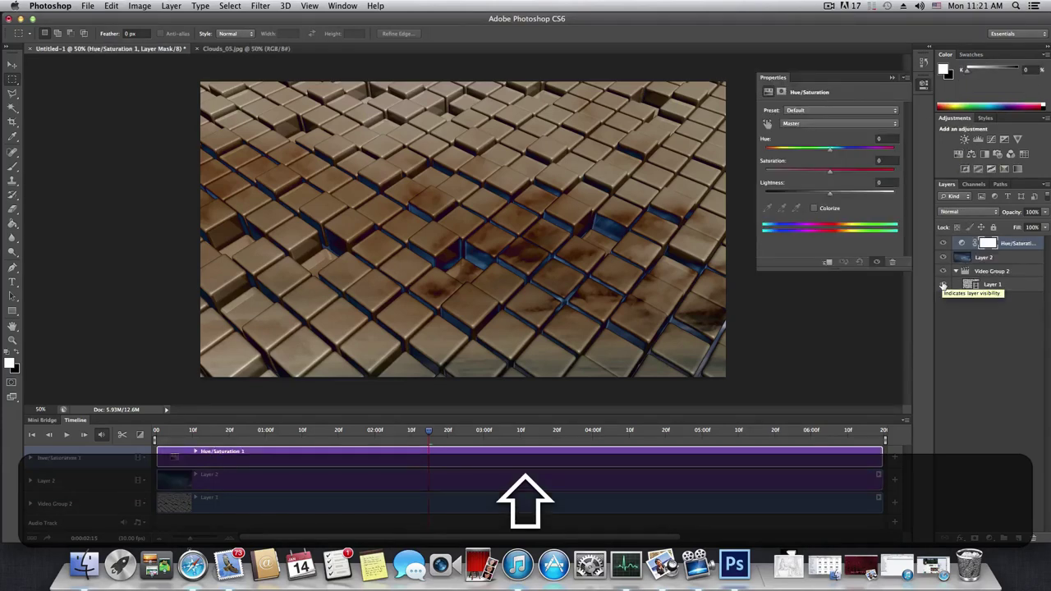
click(987, 243)
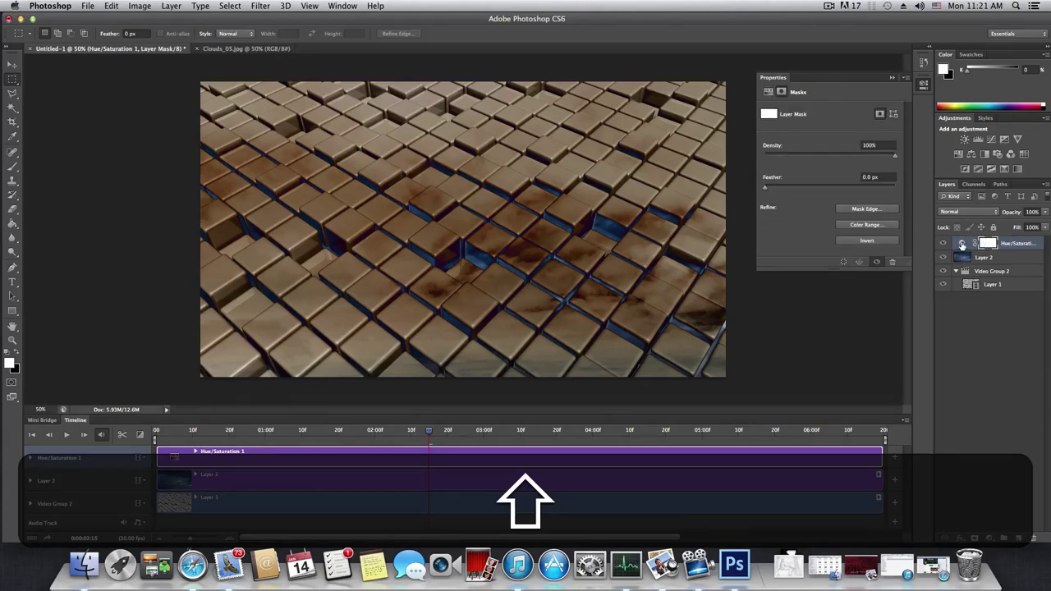
click(962, 244)
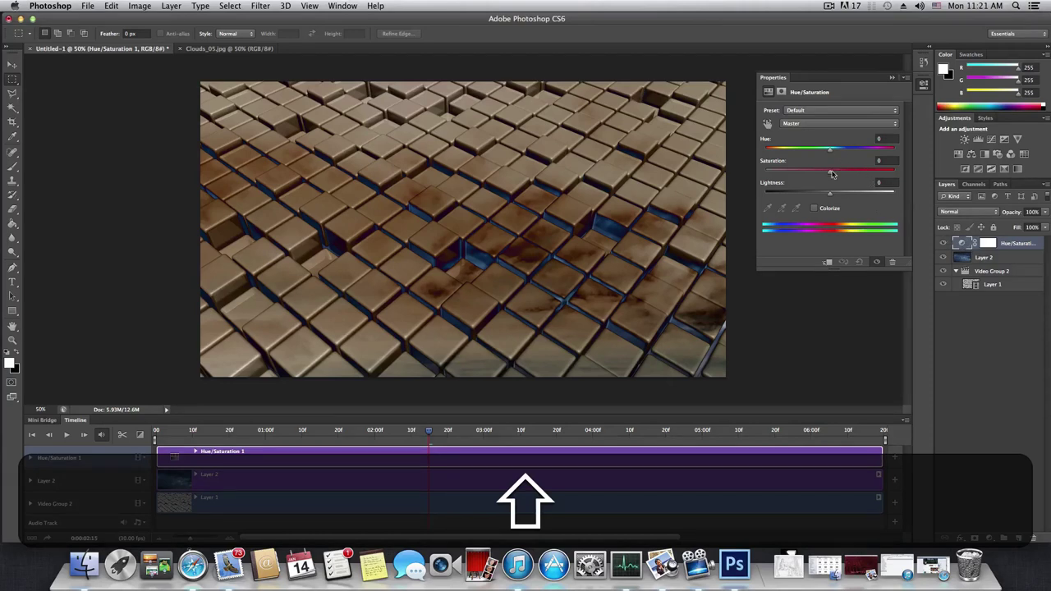
click(815, 210)
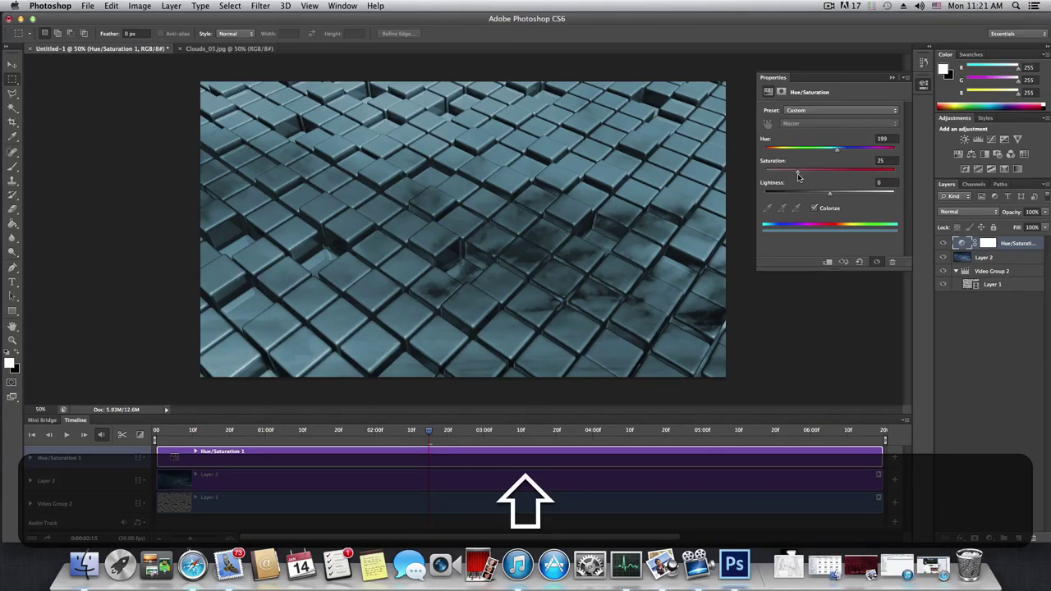
drag(797, 177, 835, 179)
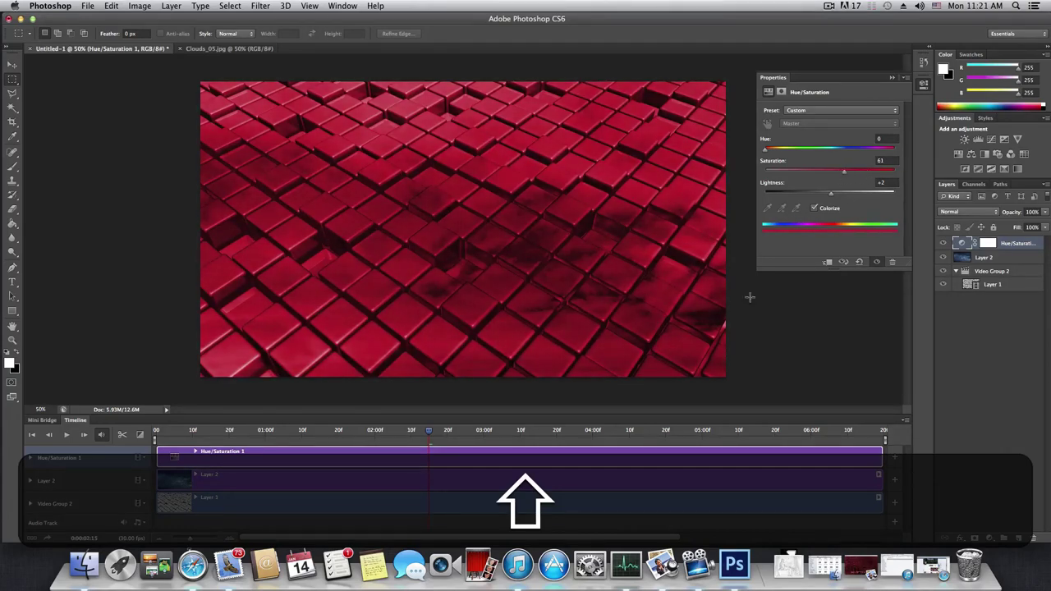
drag(429, 435, 500, 429)
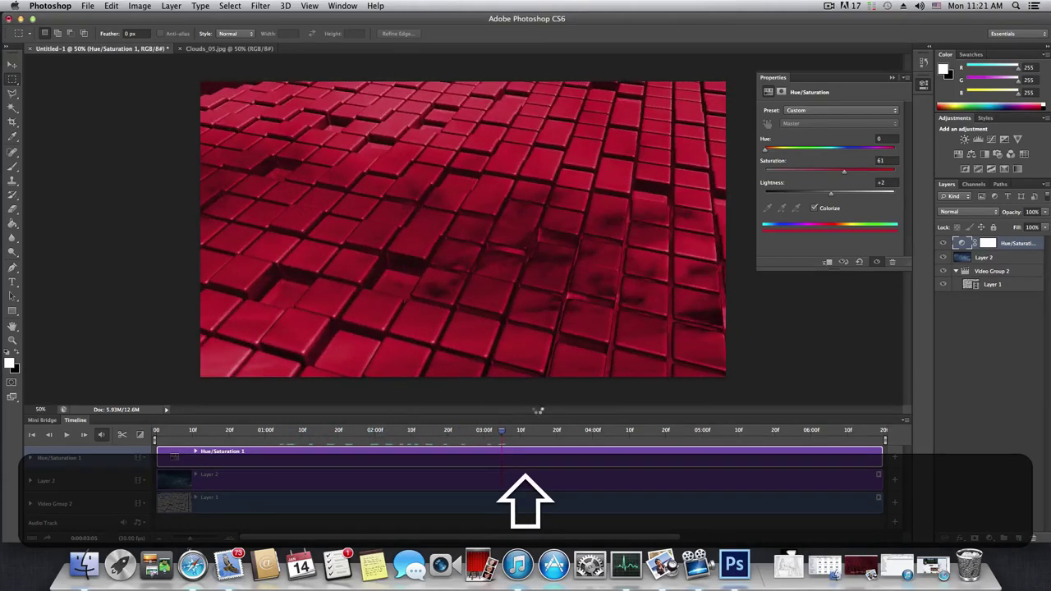
Try the adjustment's mask on Video Group 2 and Layer 1 while testing saturations 49, 62 and 69, and return the mask to the Hue/Saturation layer
mouse_move(844, 174)
mouse_down()
mouse_move(858, 174)
mouse_move(799, 182)
mouse_move(839, 183)
mouse_move(829, 182)
mouse_up()
drag(990, 254, 993, 272)
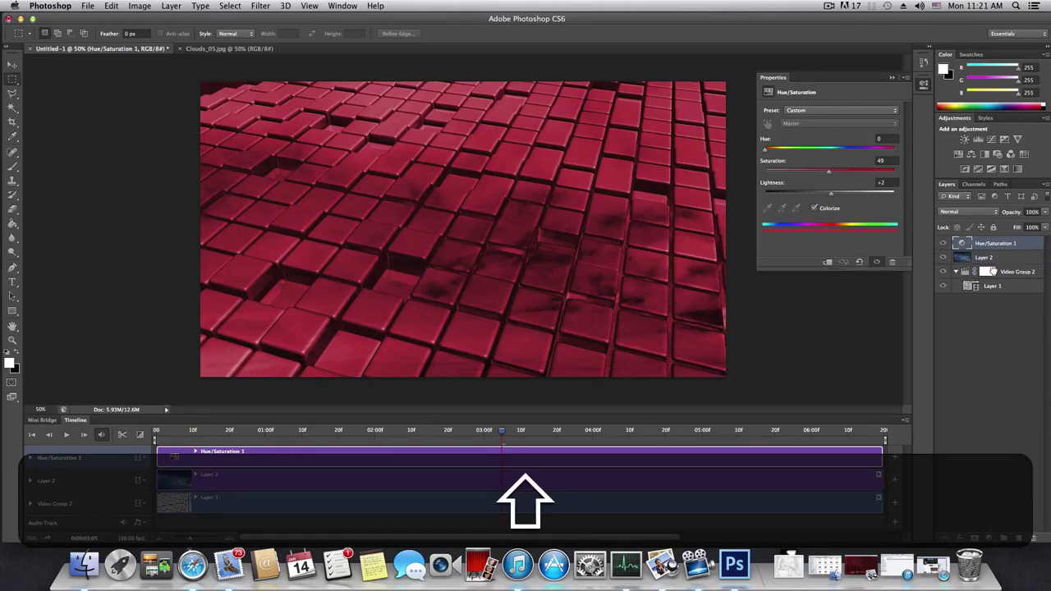
drag(829, 172, 845, 173)
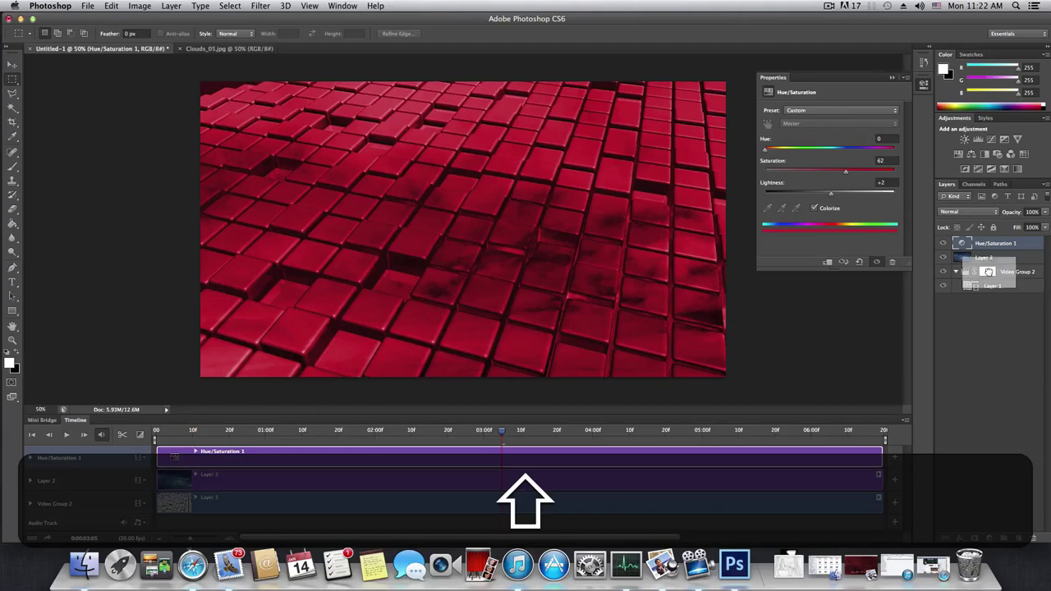
drag(991, 286, 990, 291)
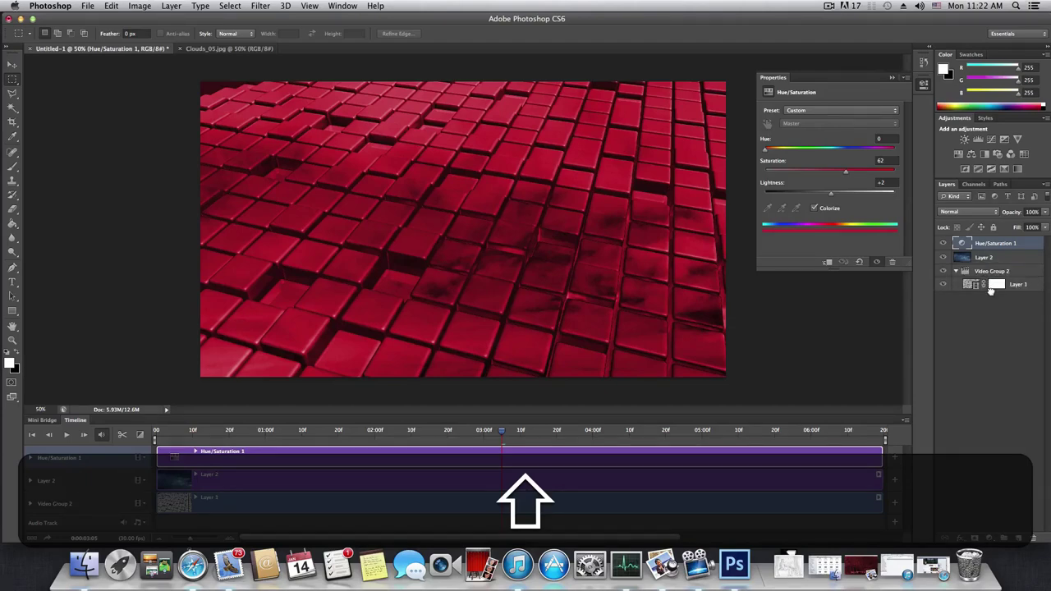
mouse_move(844, 175)
mouse_down()
mouse_move(829, 176)
mouse_move(856, 180)
mouse_up()
drag(995, 243, 994, 256)
drag(995, 248, 997, 244)
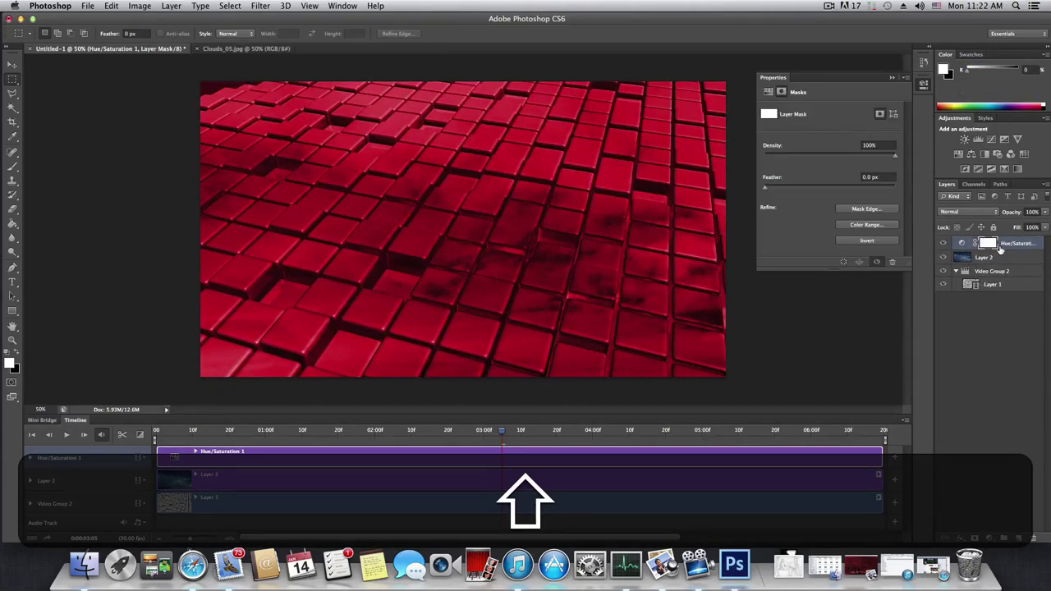
Return from the mask to the Hue/Saturation layer's adjustment settings and set its saturation to 65 and lightness to -20
click(965, 244)
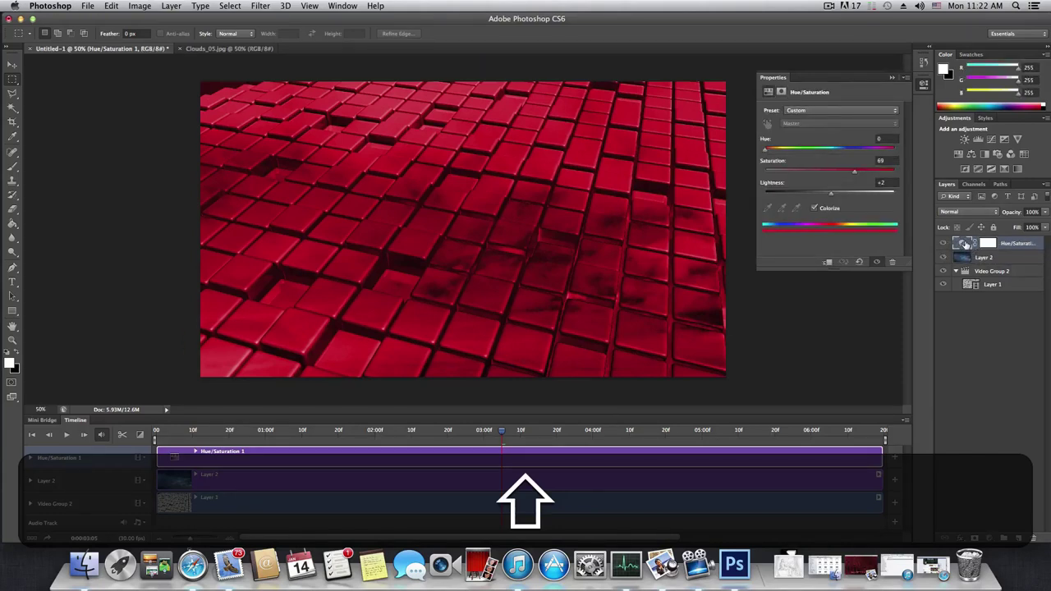
click(991, 244)
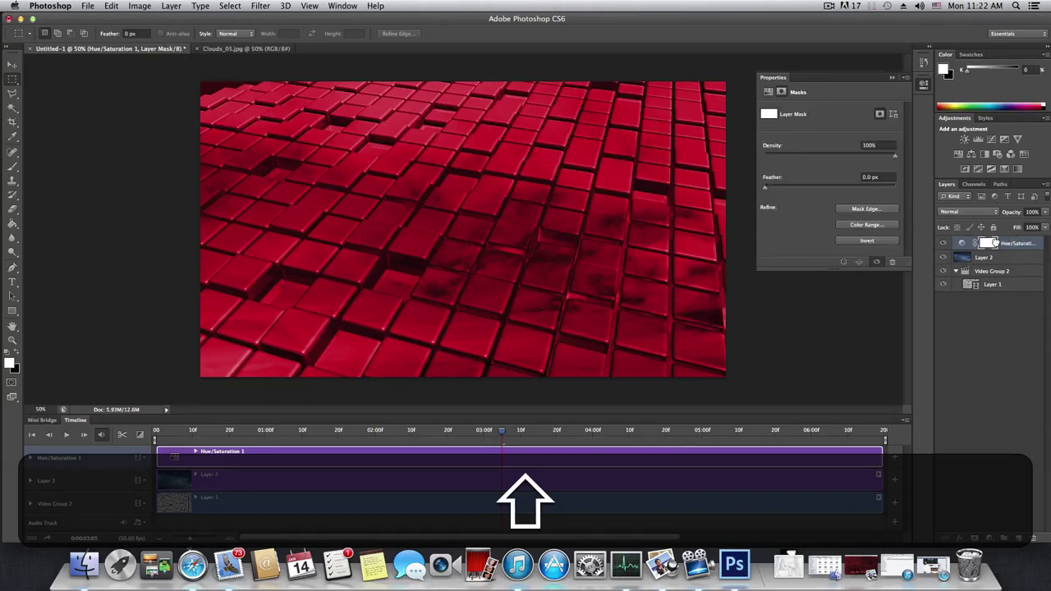
click(964, 244)
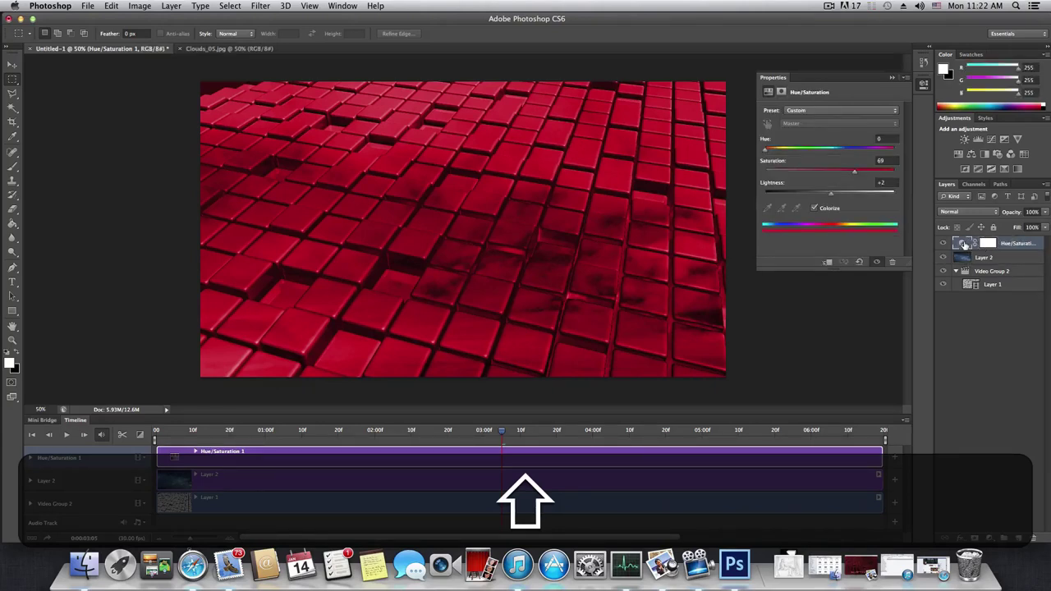
click(965, 257)
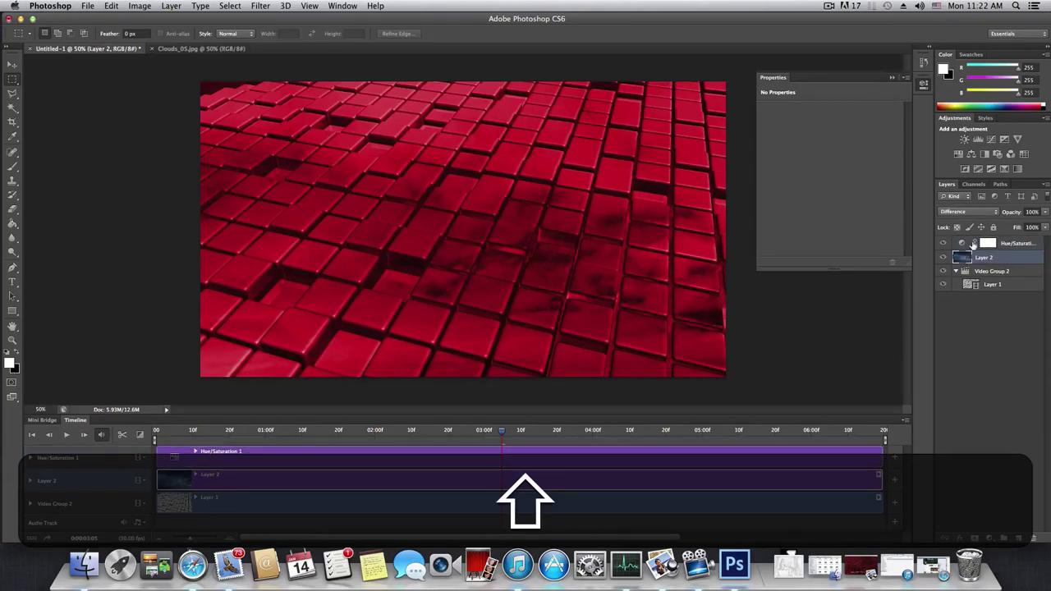
click(973, 244)
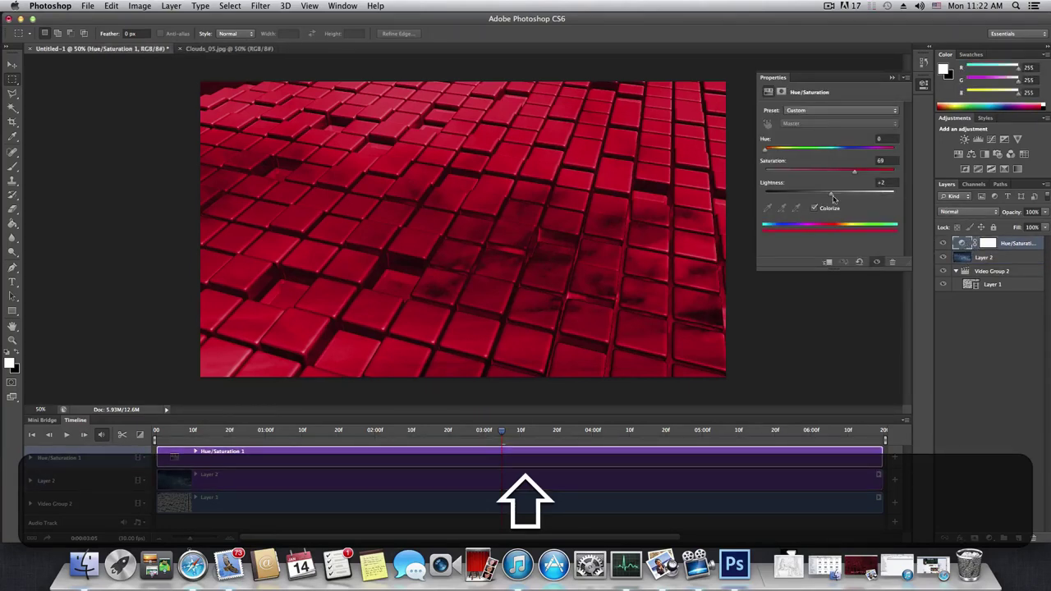
drag(853, 171, 816, 204)
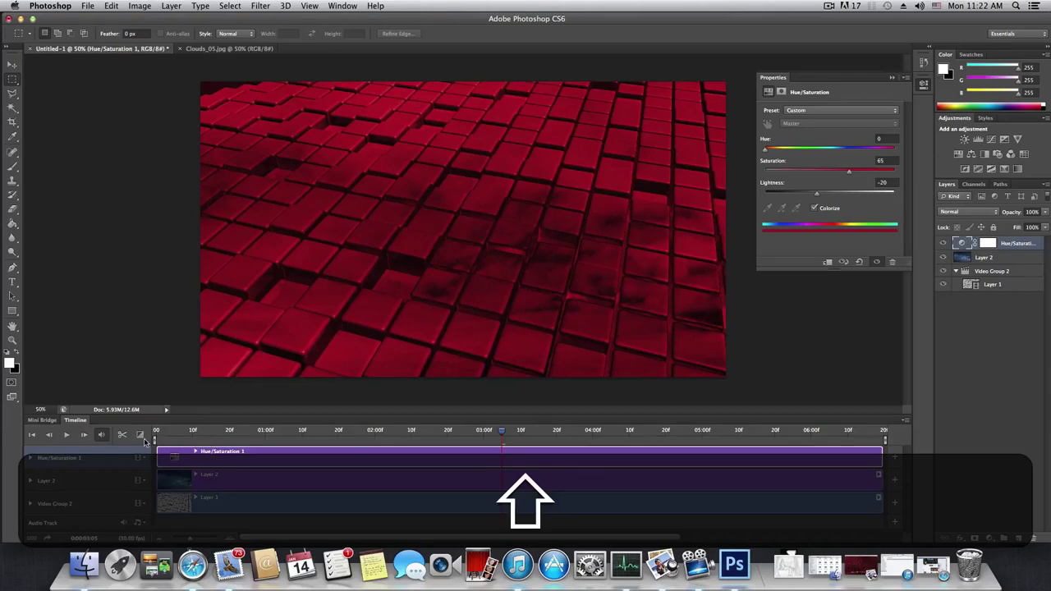
Play and scrub the color-graded animation to check it, and collapse the Hue/Saturation adjustment's properties
key(space)
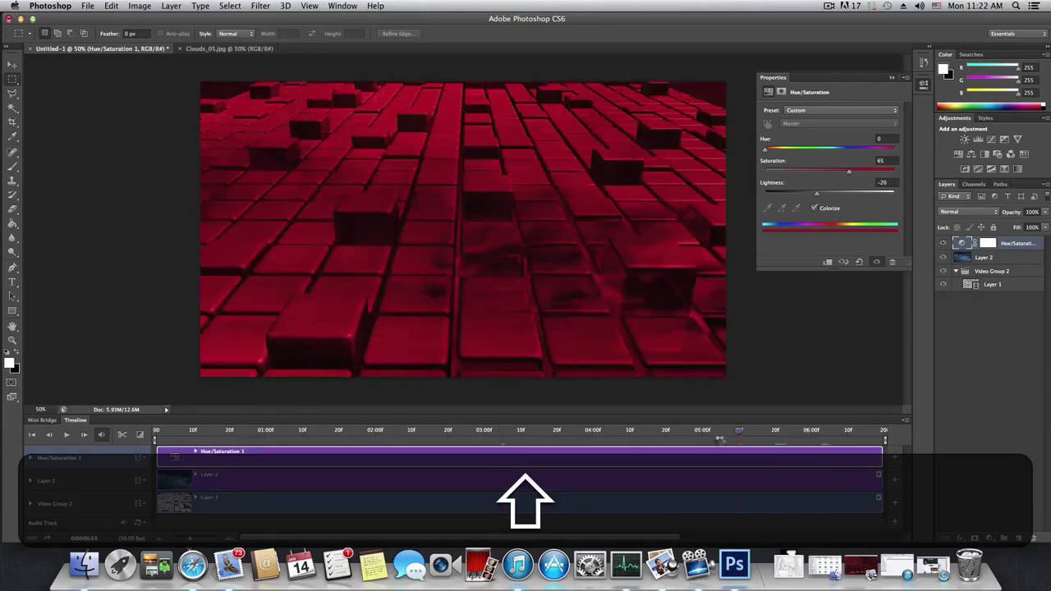
drag(651, 430, 720, 431)
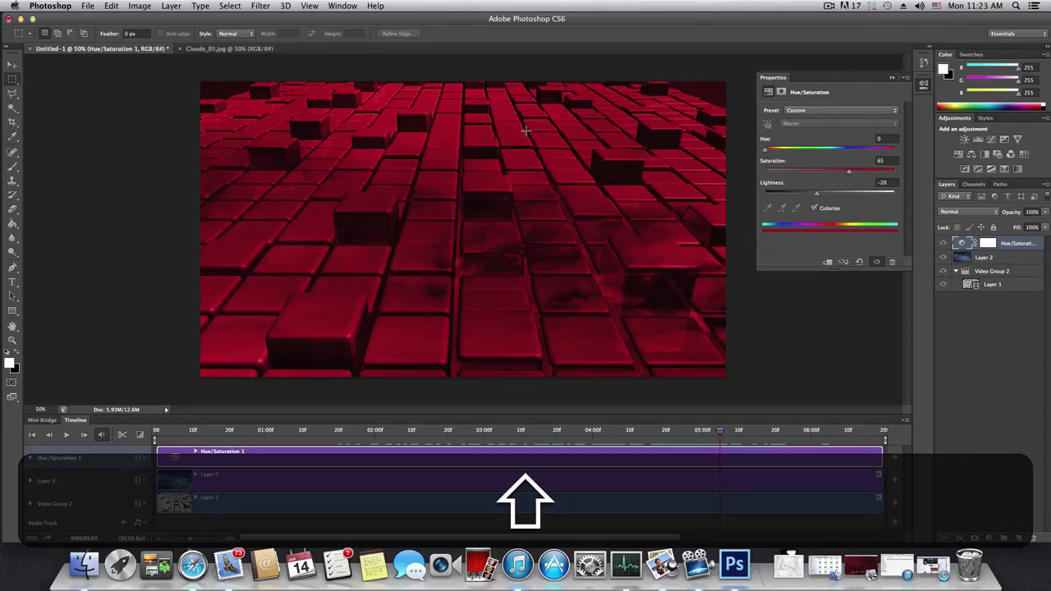
click(892, 77)
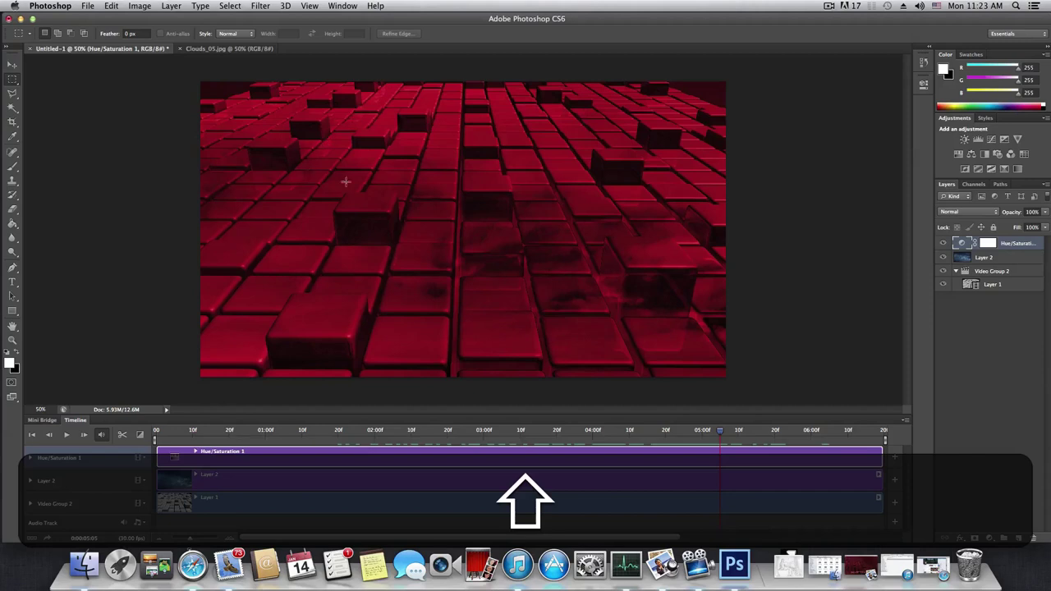
Select Video Group 2 and review the finished animation by scrubbing and playing it from near its start
click(981, 271)
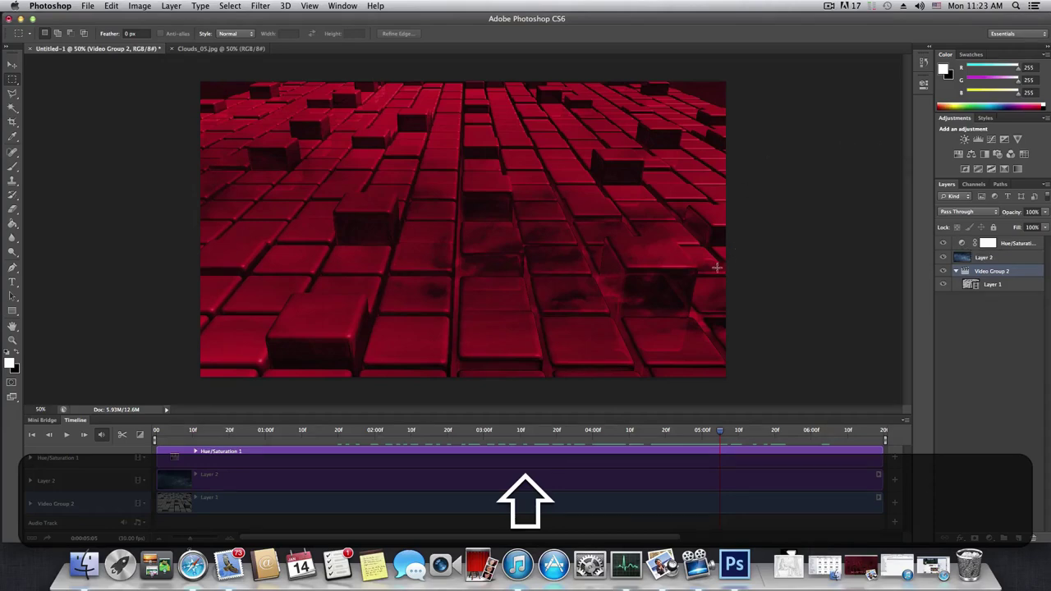
drag(718, 430, 394, 429)
key(space)
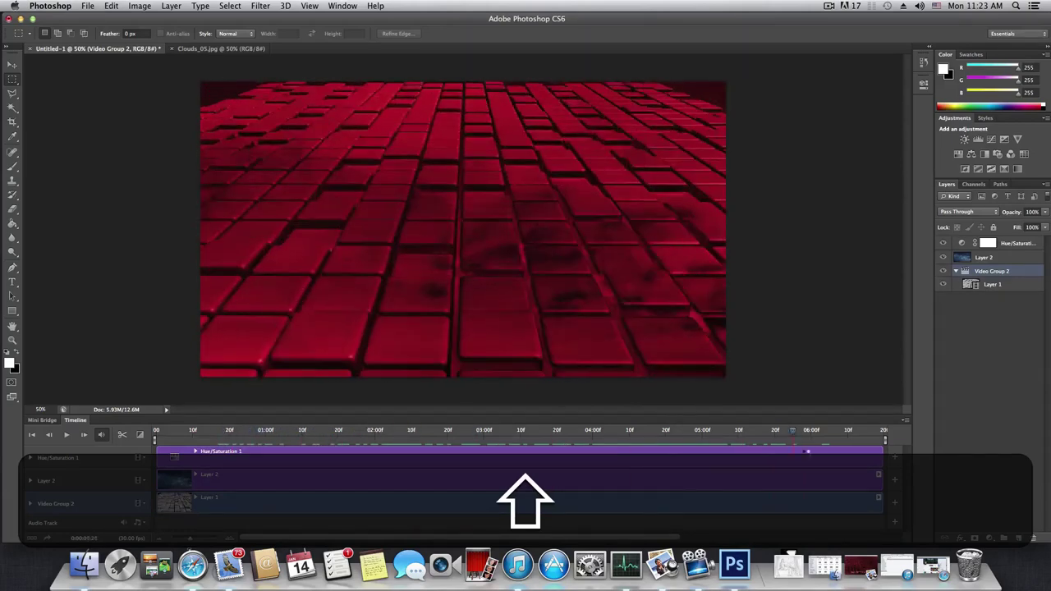
key(Up)
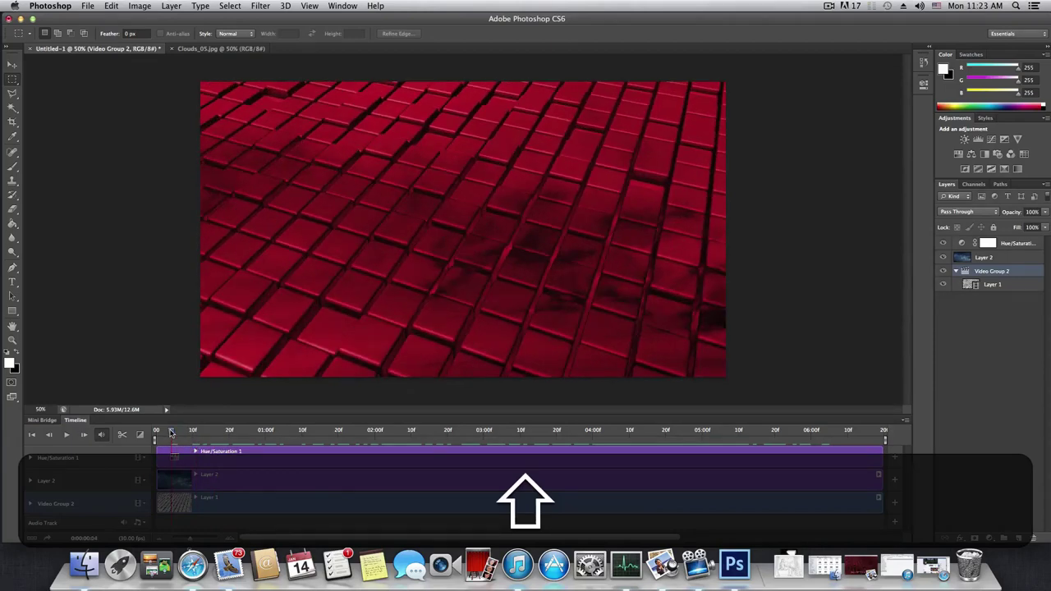
drag(173, 430, 373, 432)
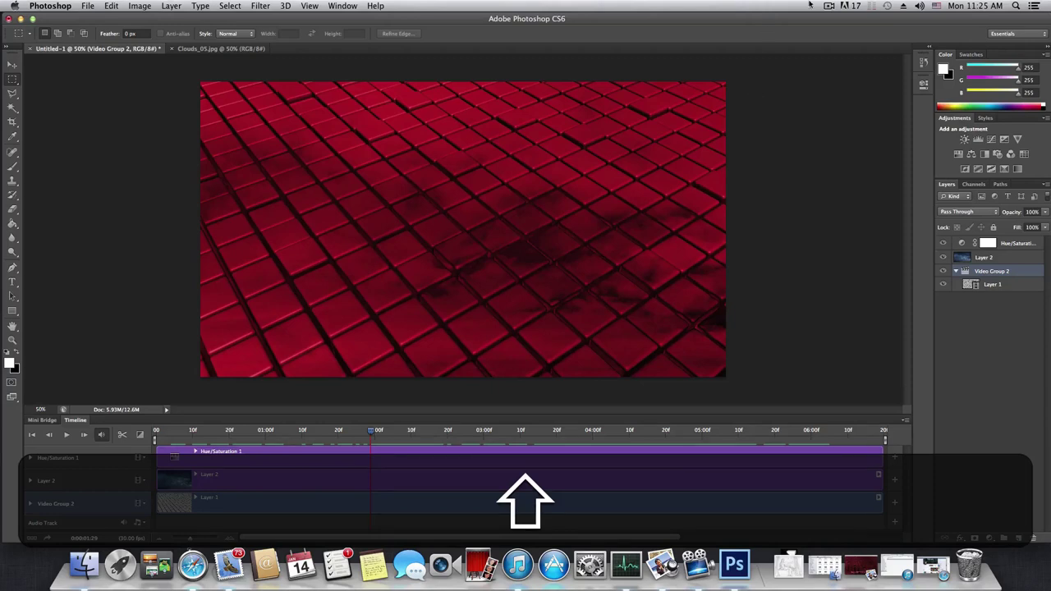
click(828, 6)
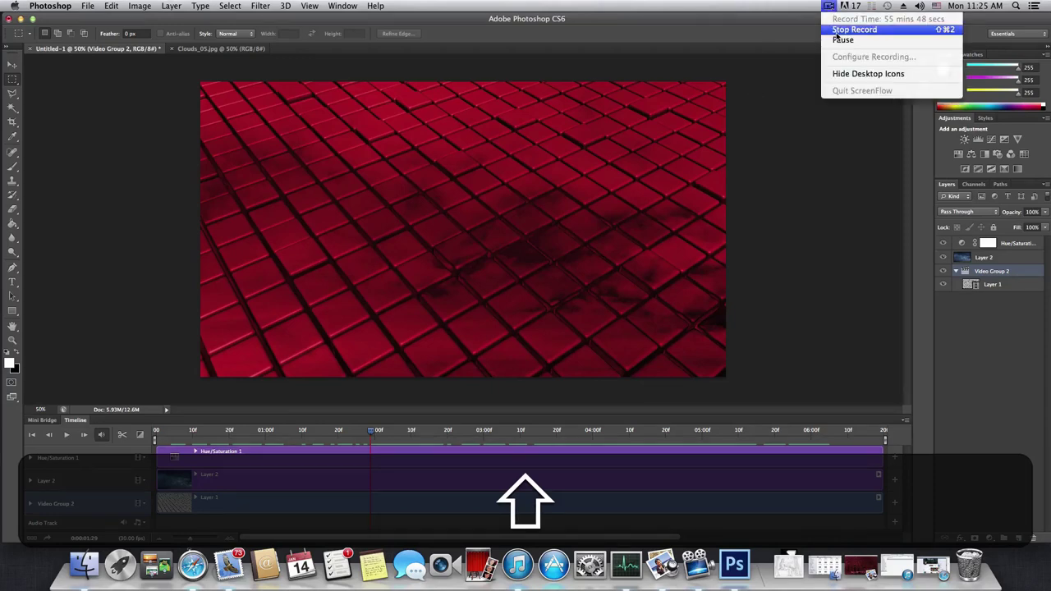